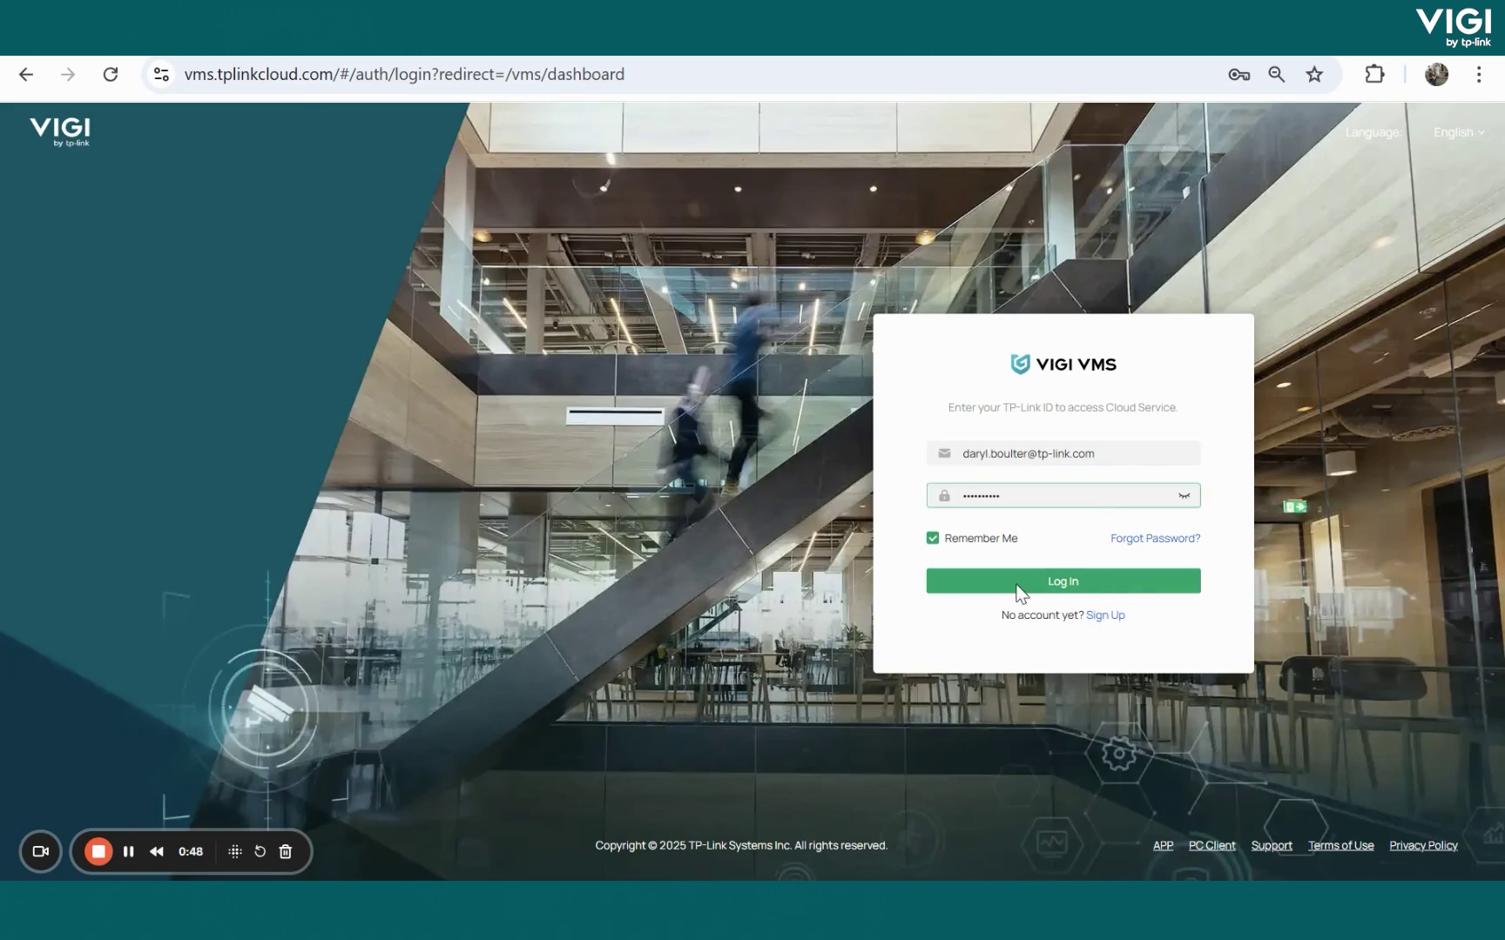
Log in with the saved account credentials and enter the TP LINK cloud organization.
left_click(976, 447)
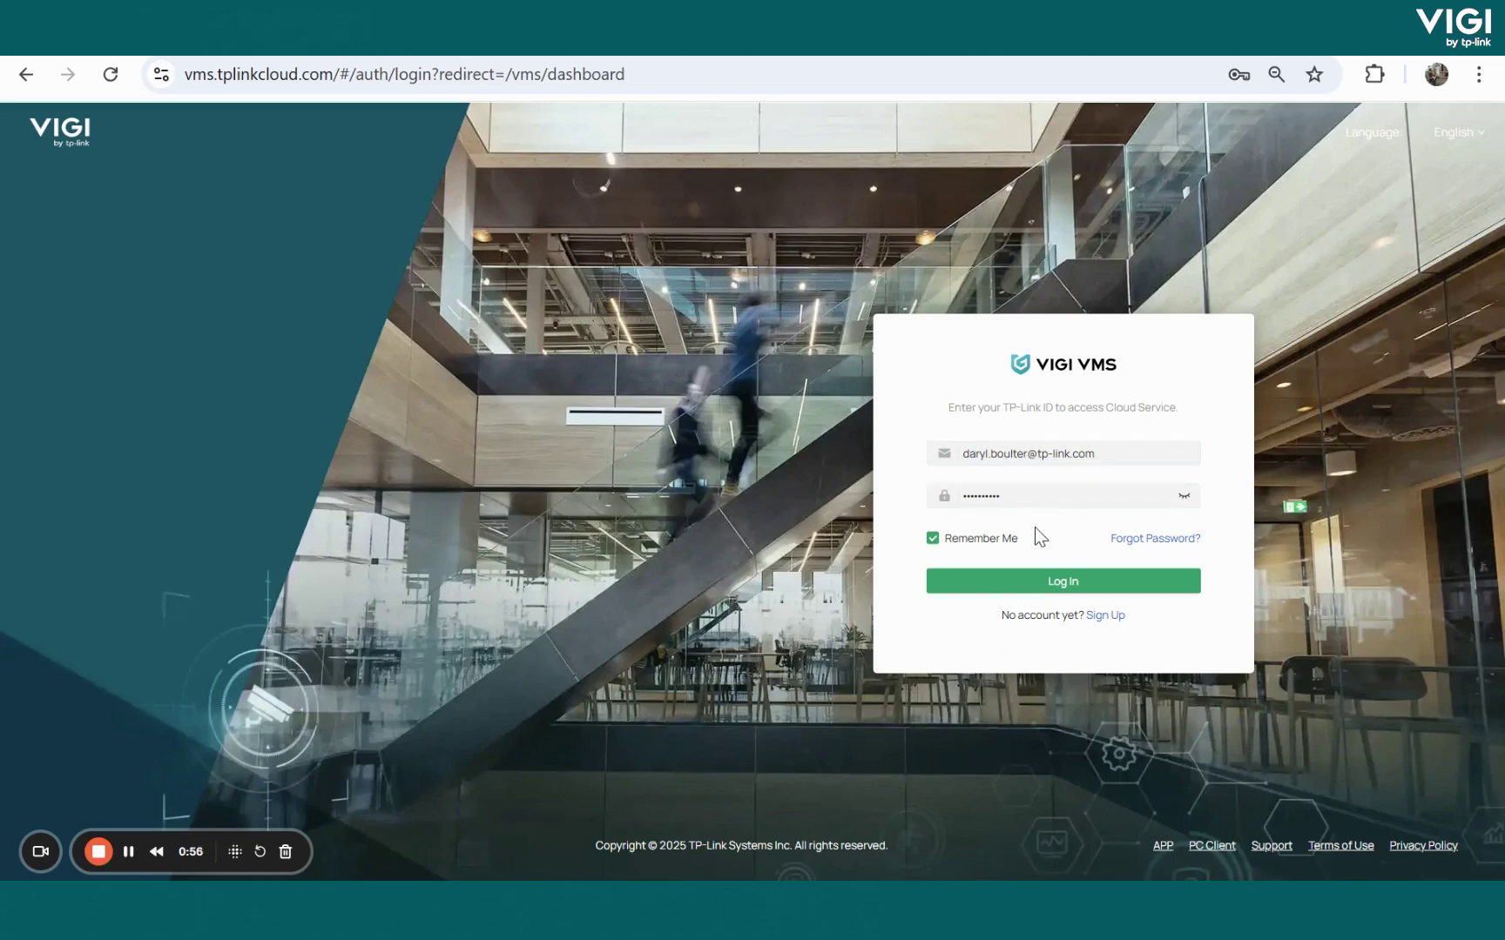
left_click(1065, 579)
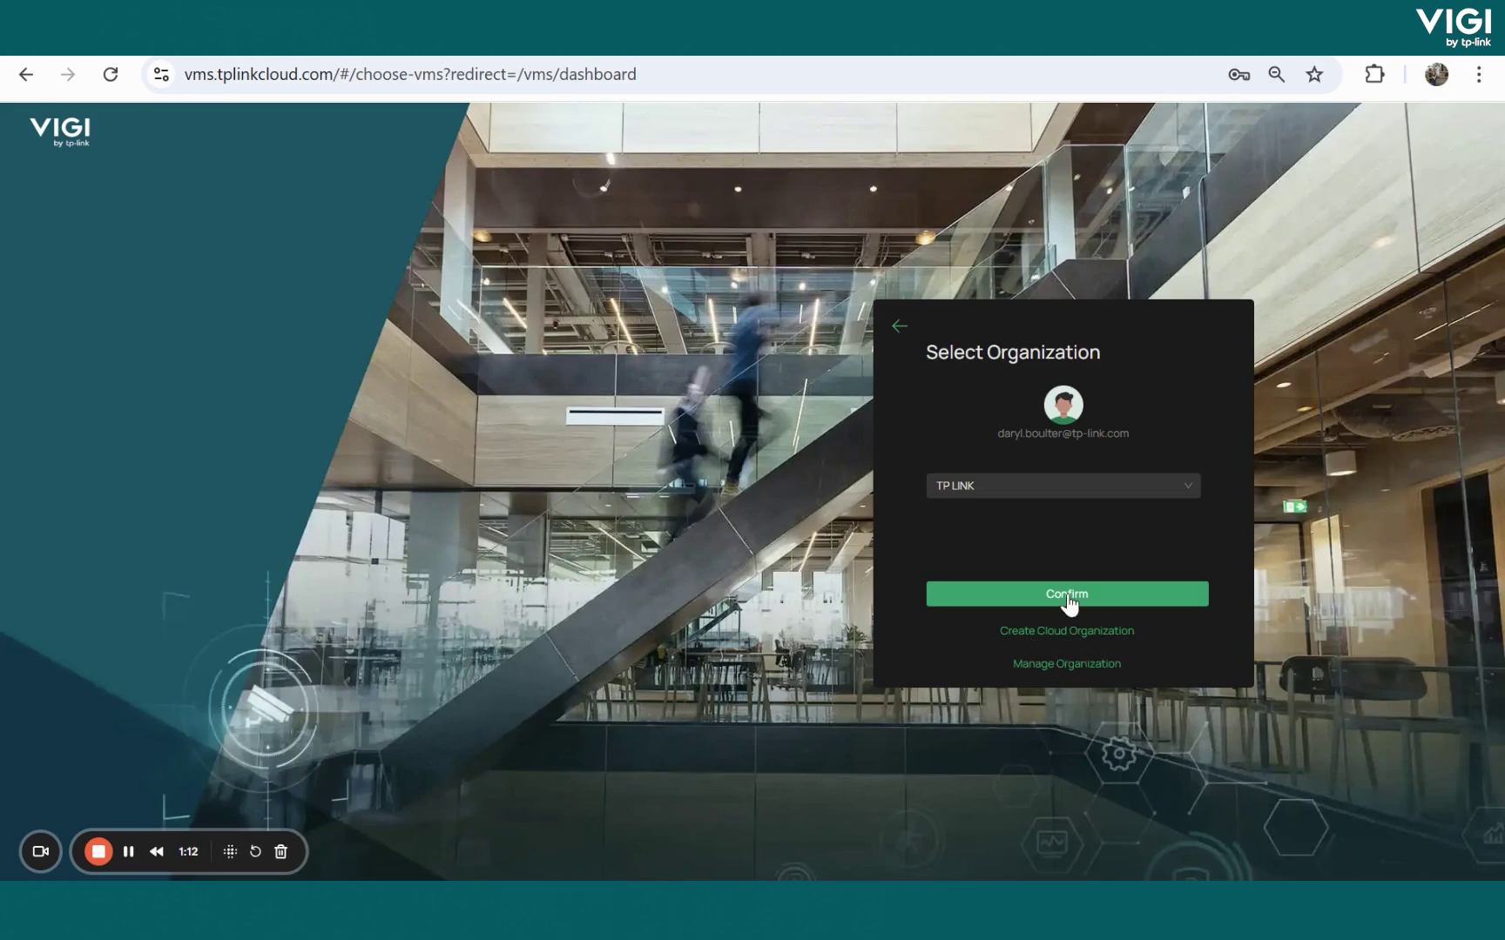
left_click(1177, 486)
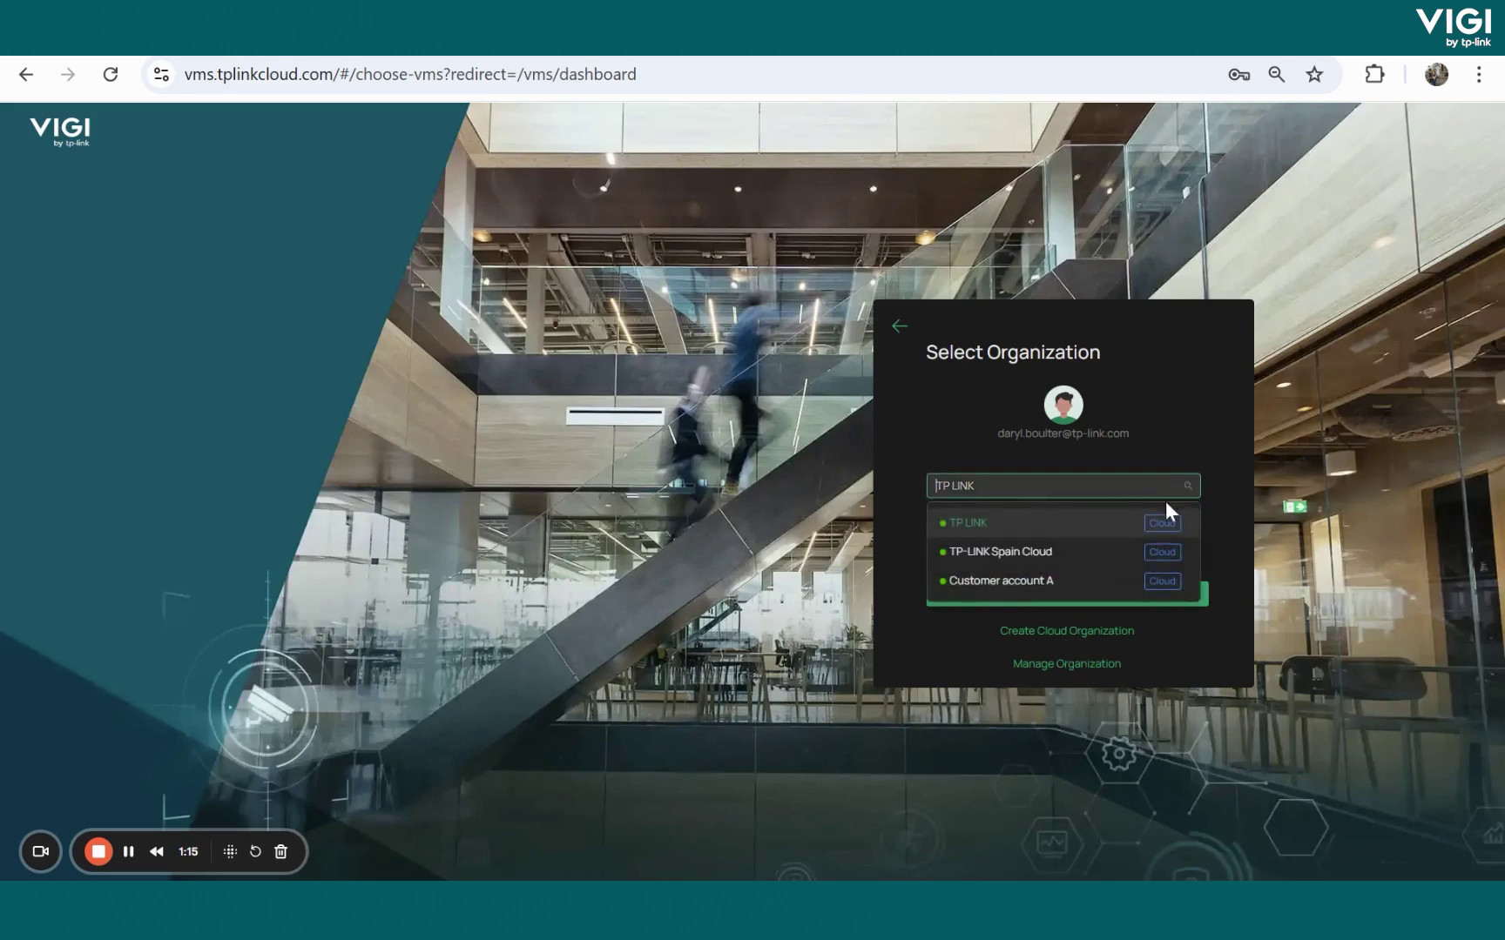
left_click(1007, 521)
left_click(1008, 593)
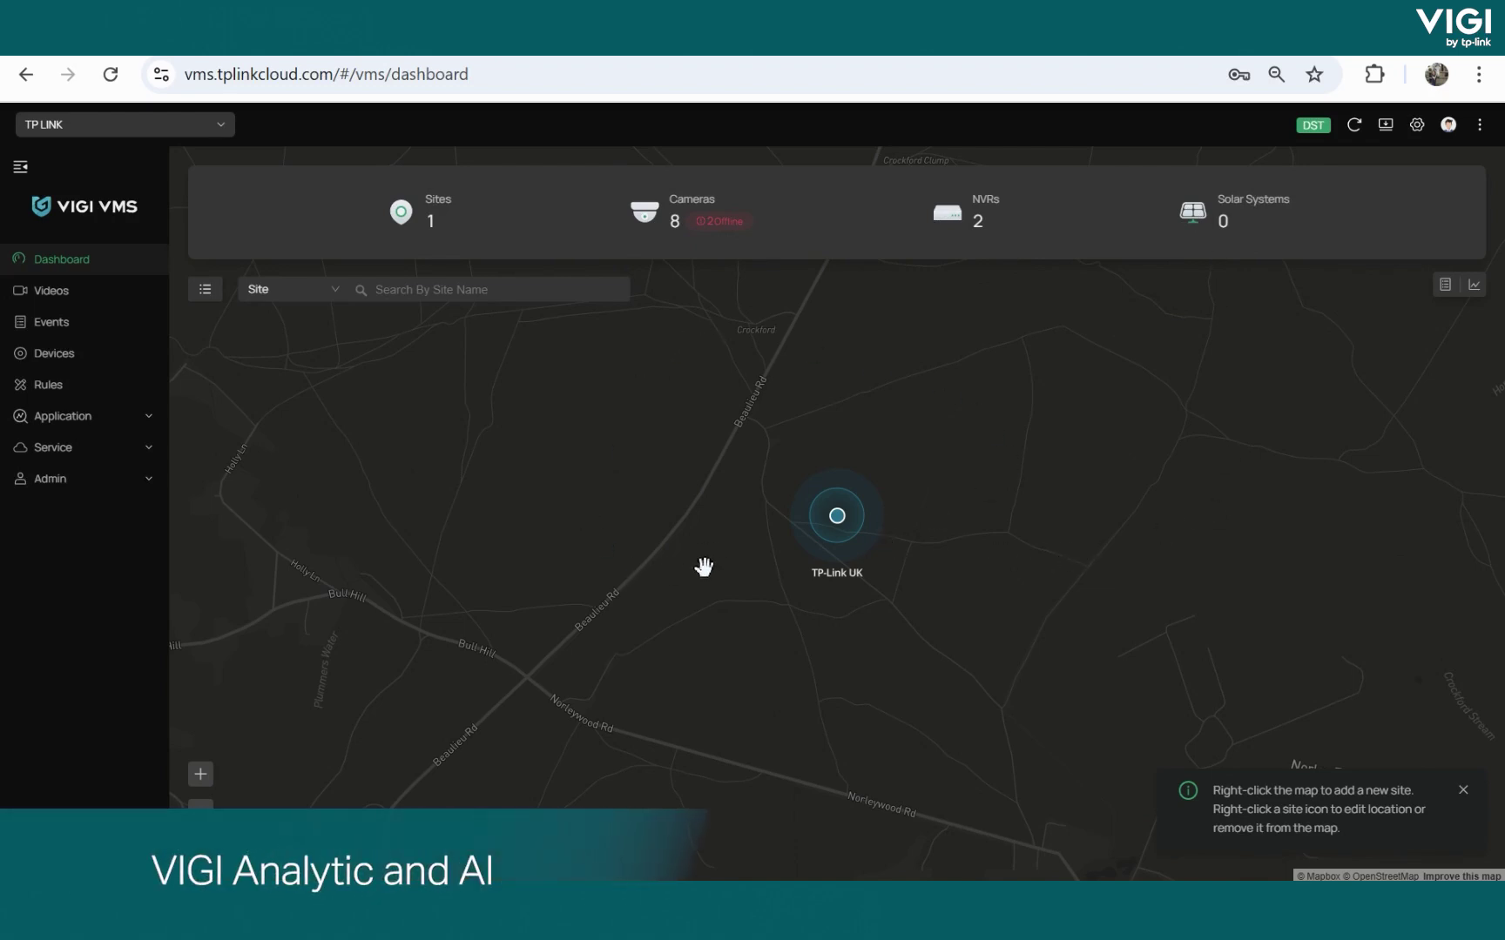
Show the latest events and alert trends on the dashboard map, dismissing the tip about adding sites.
left_click(1446, 290)
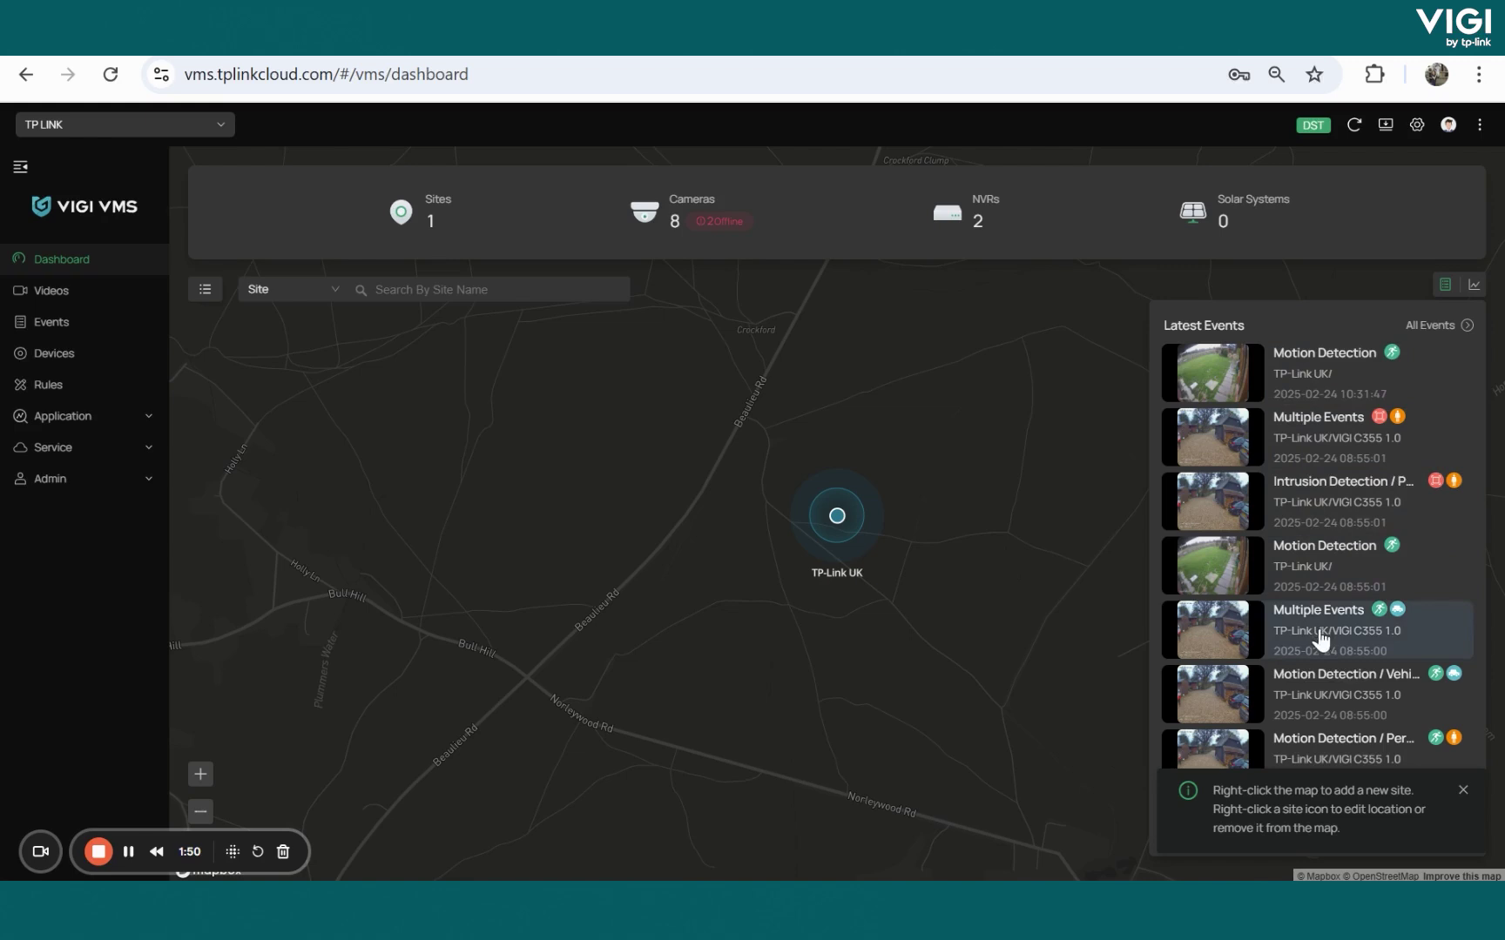
left_click(1462, 791)
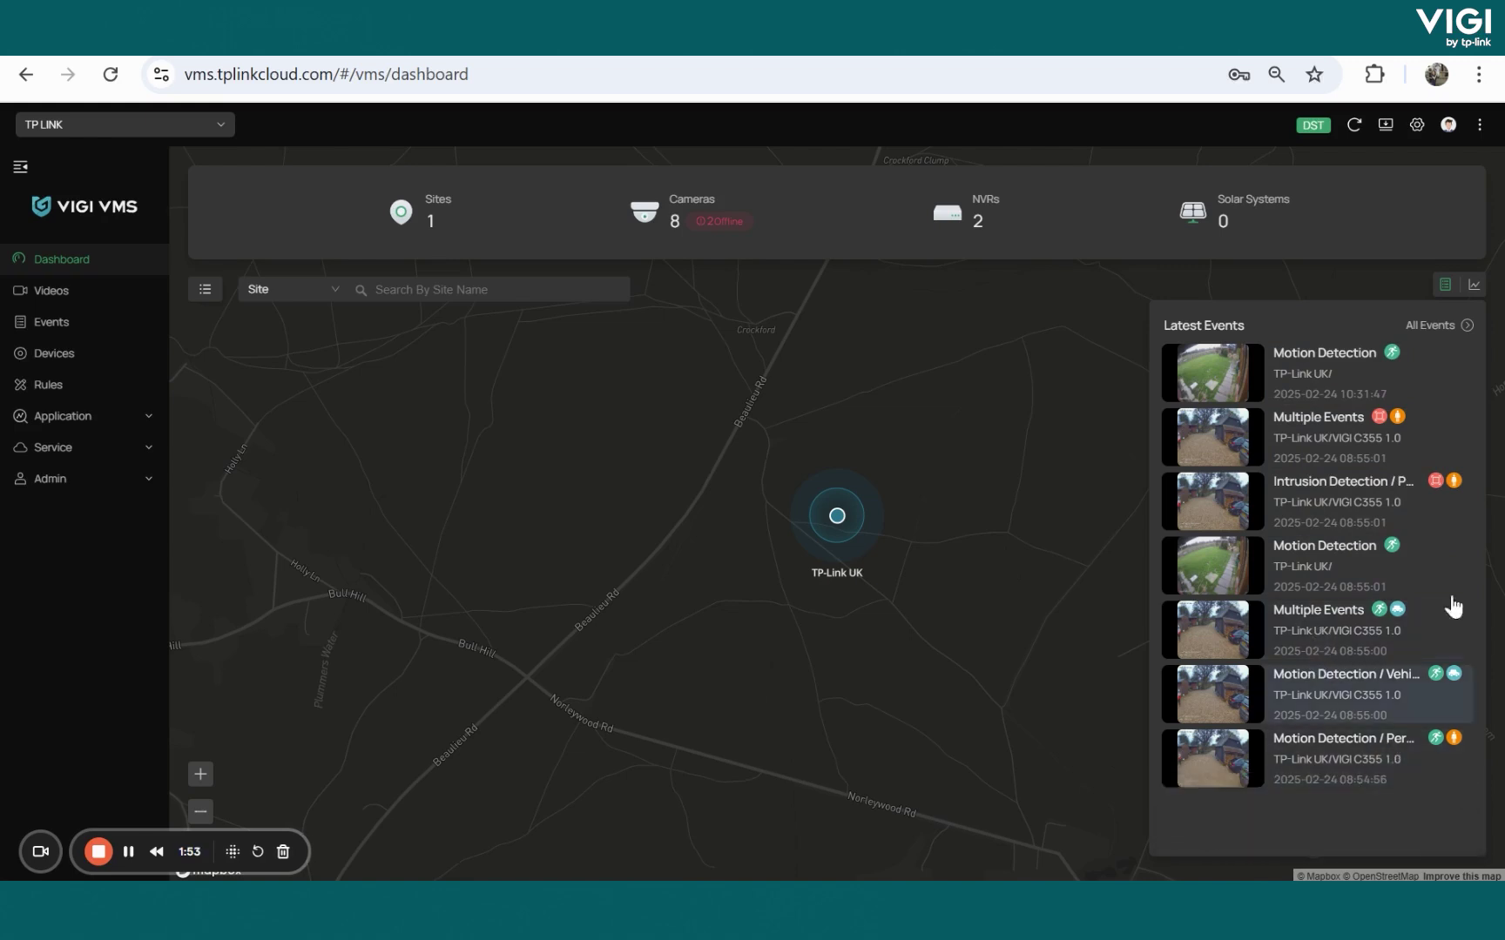
left_click(1472, 287)
mouse_move(1290, 698)
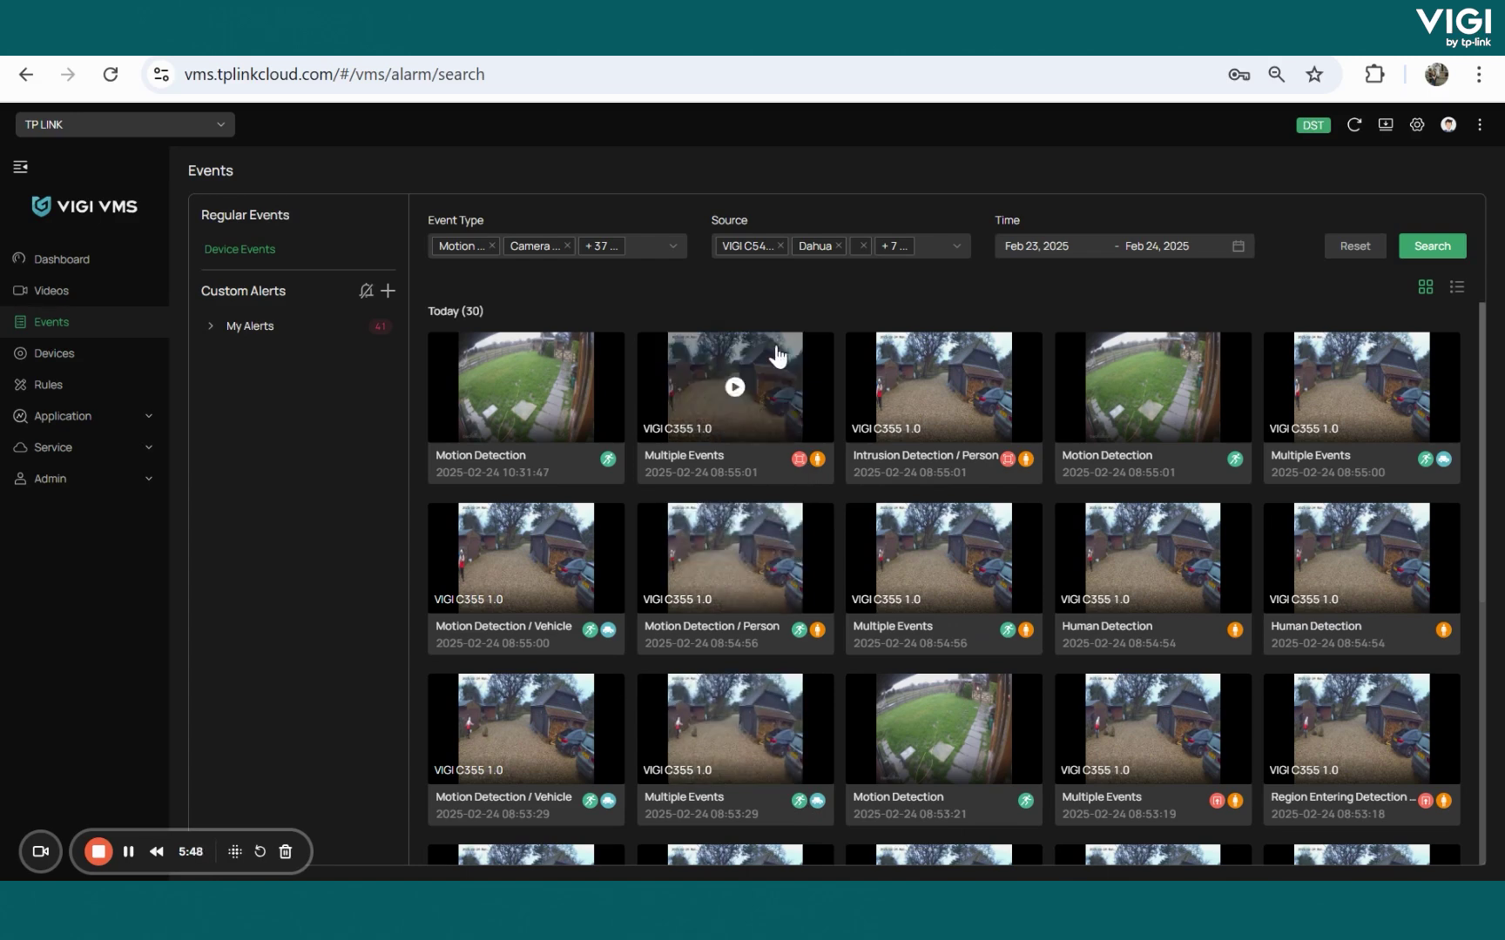
Filter the device events to Line Crossing Detection only and run the search.
left_click(655, 246)
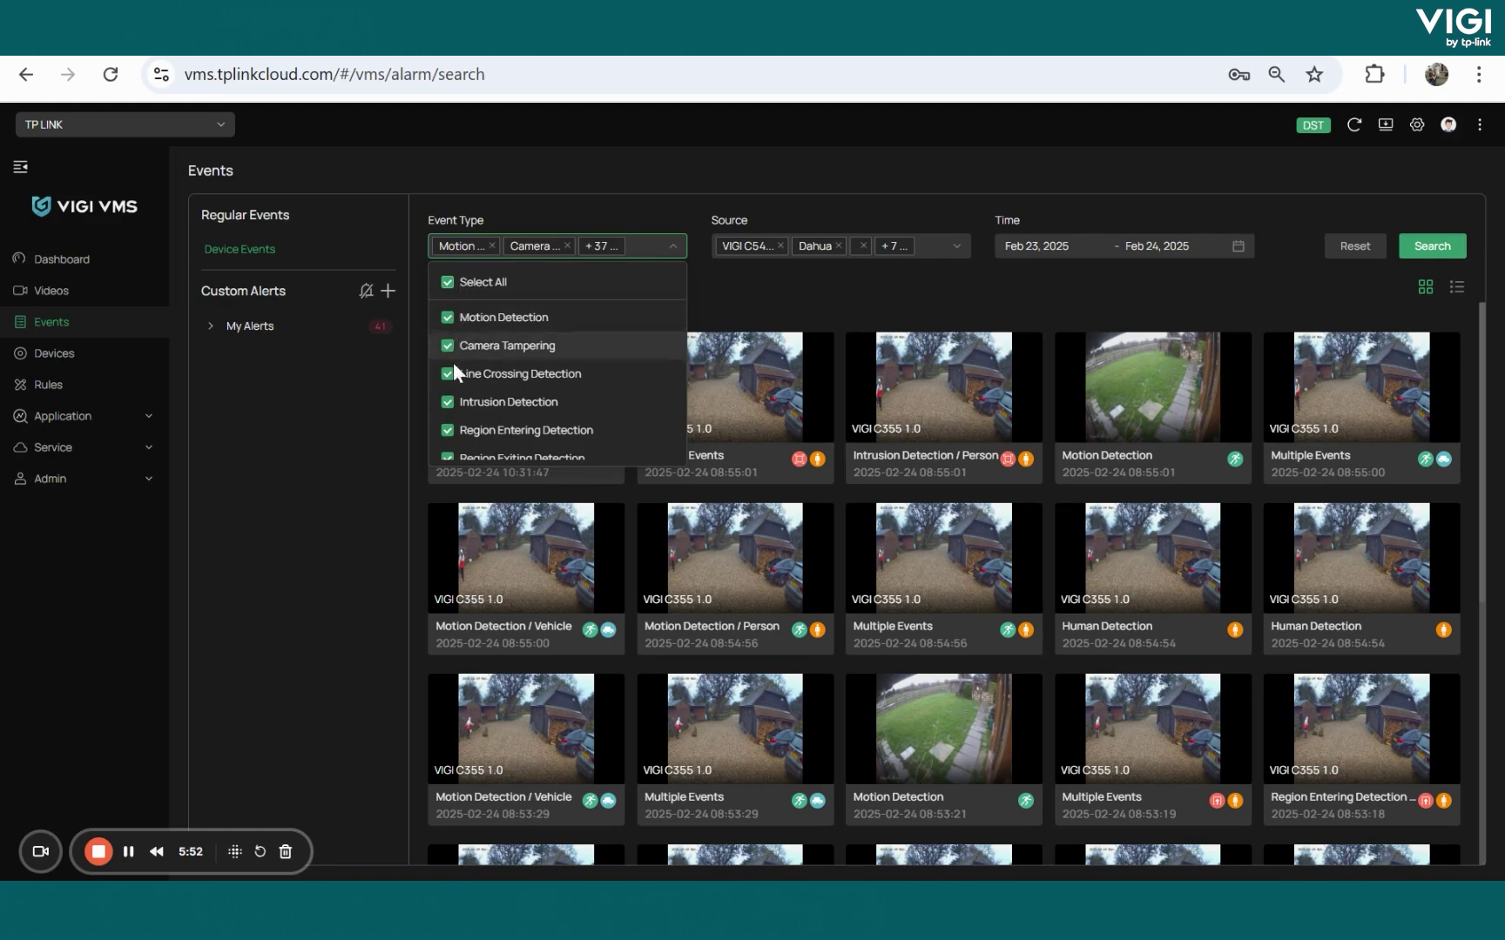
left_click(447, 280)
left_click(449, 374)
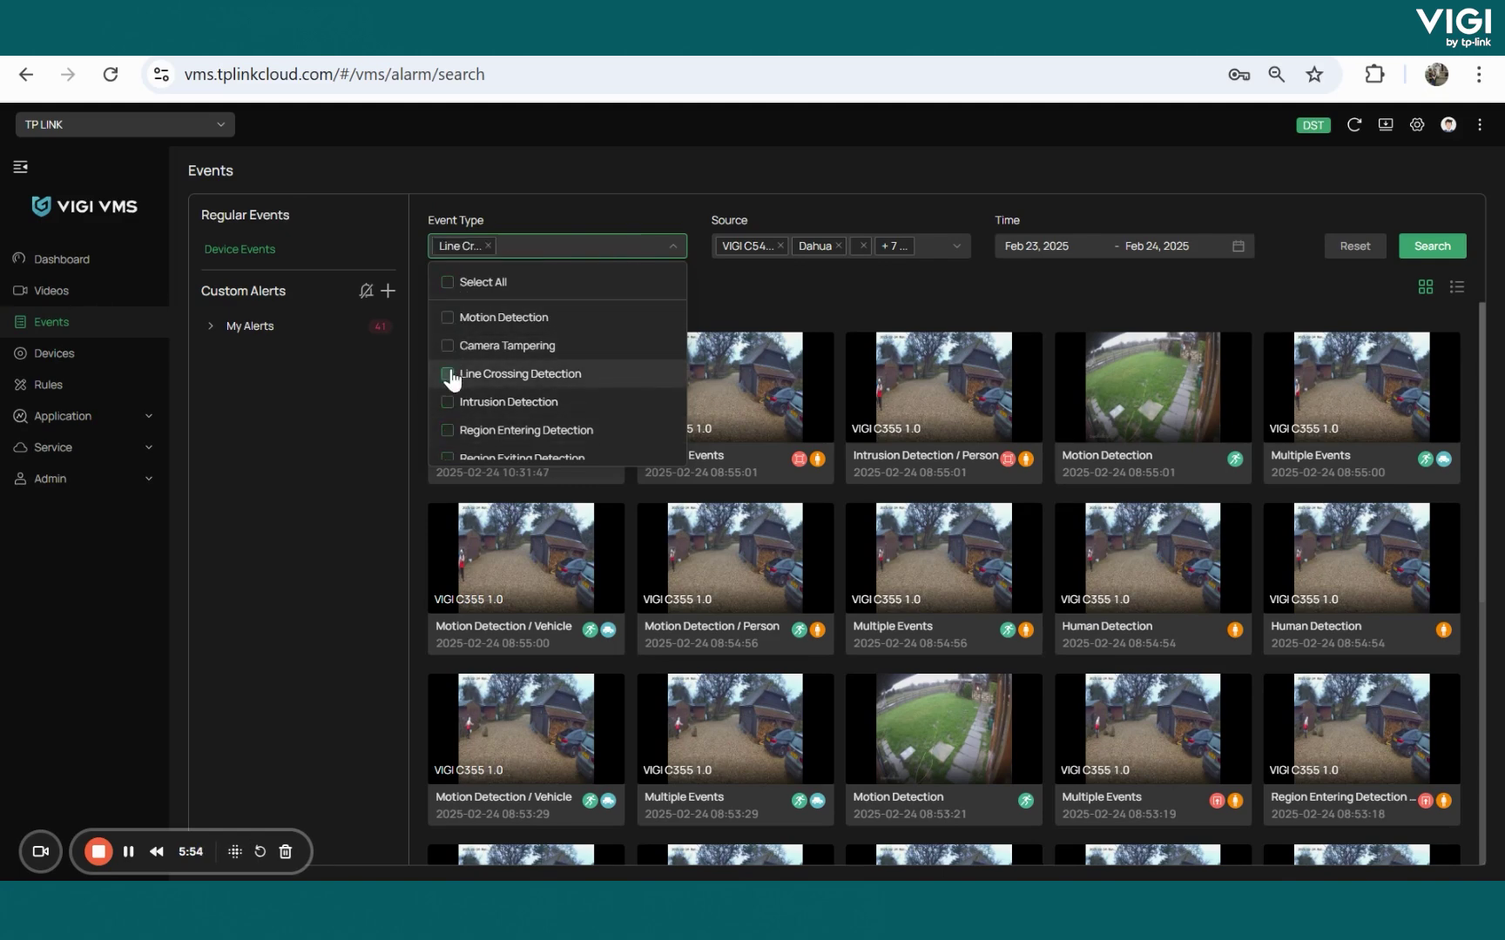
left_click(890, 297)
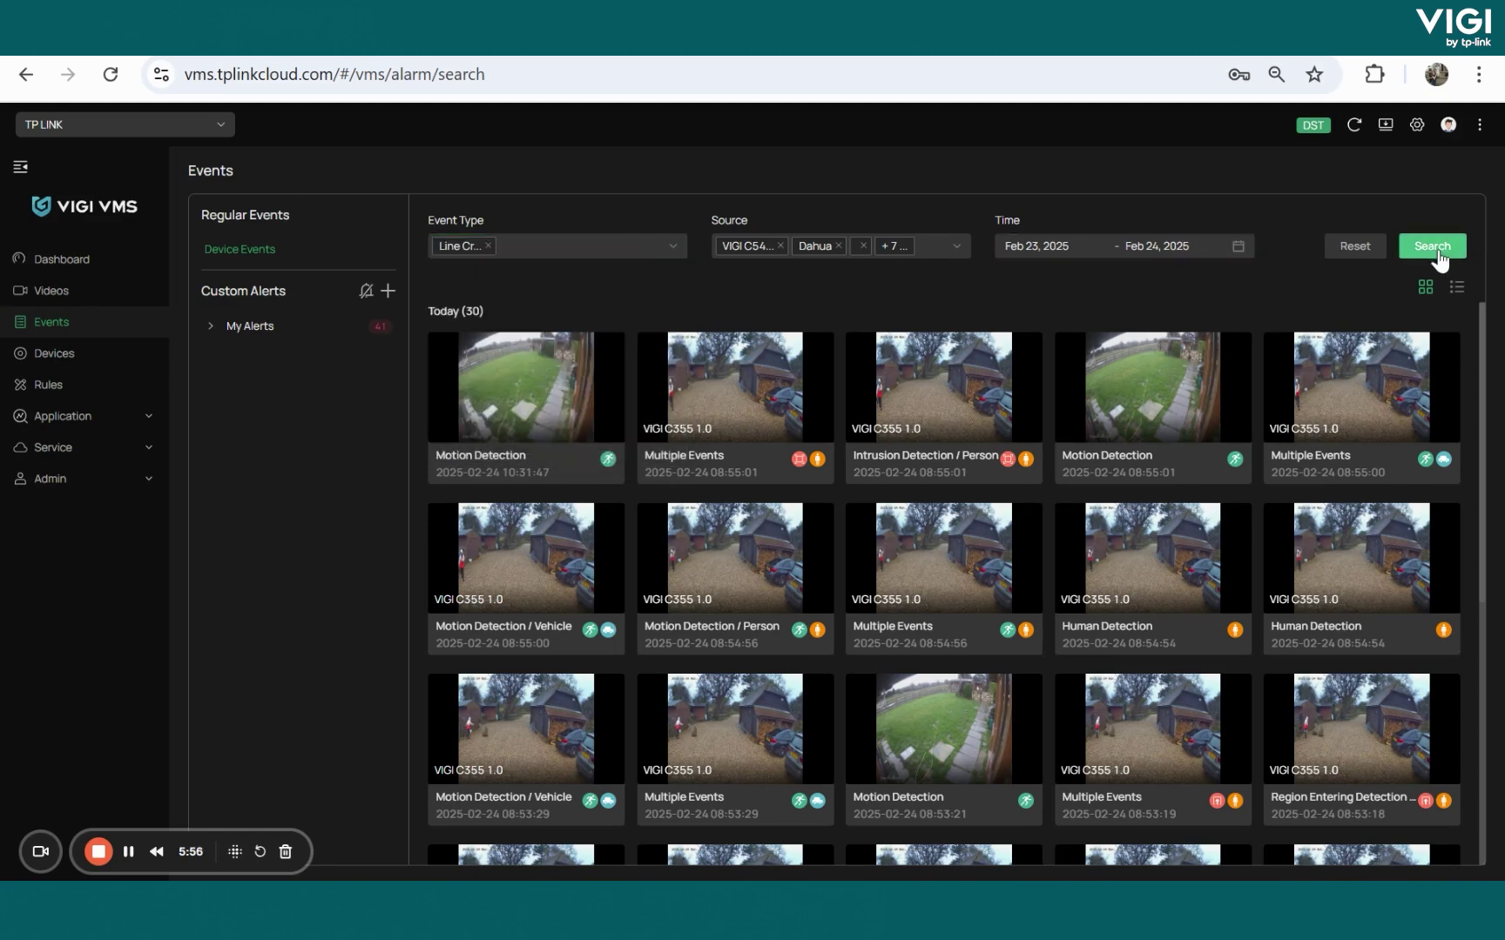
left_click(1436, 253)
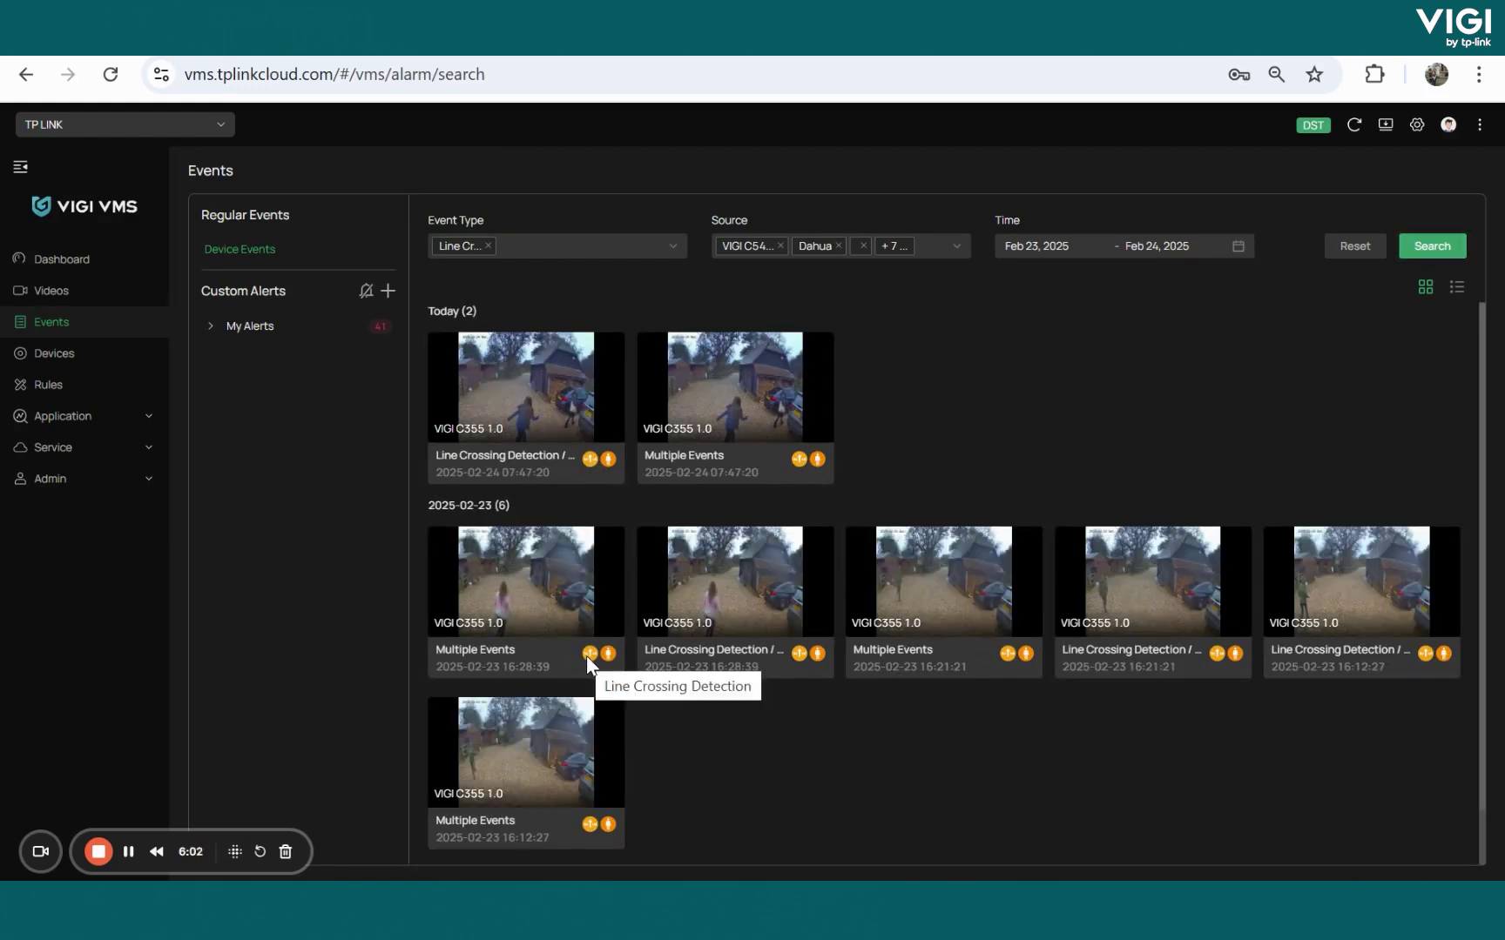
Examine the available source devices and date-range options for the event search without changing them.
left_click(953, 247)
scroll(757, 350, "down", 3)
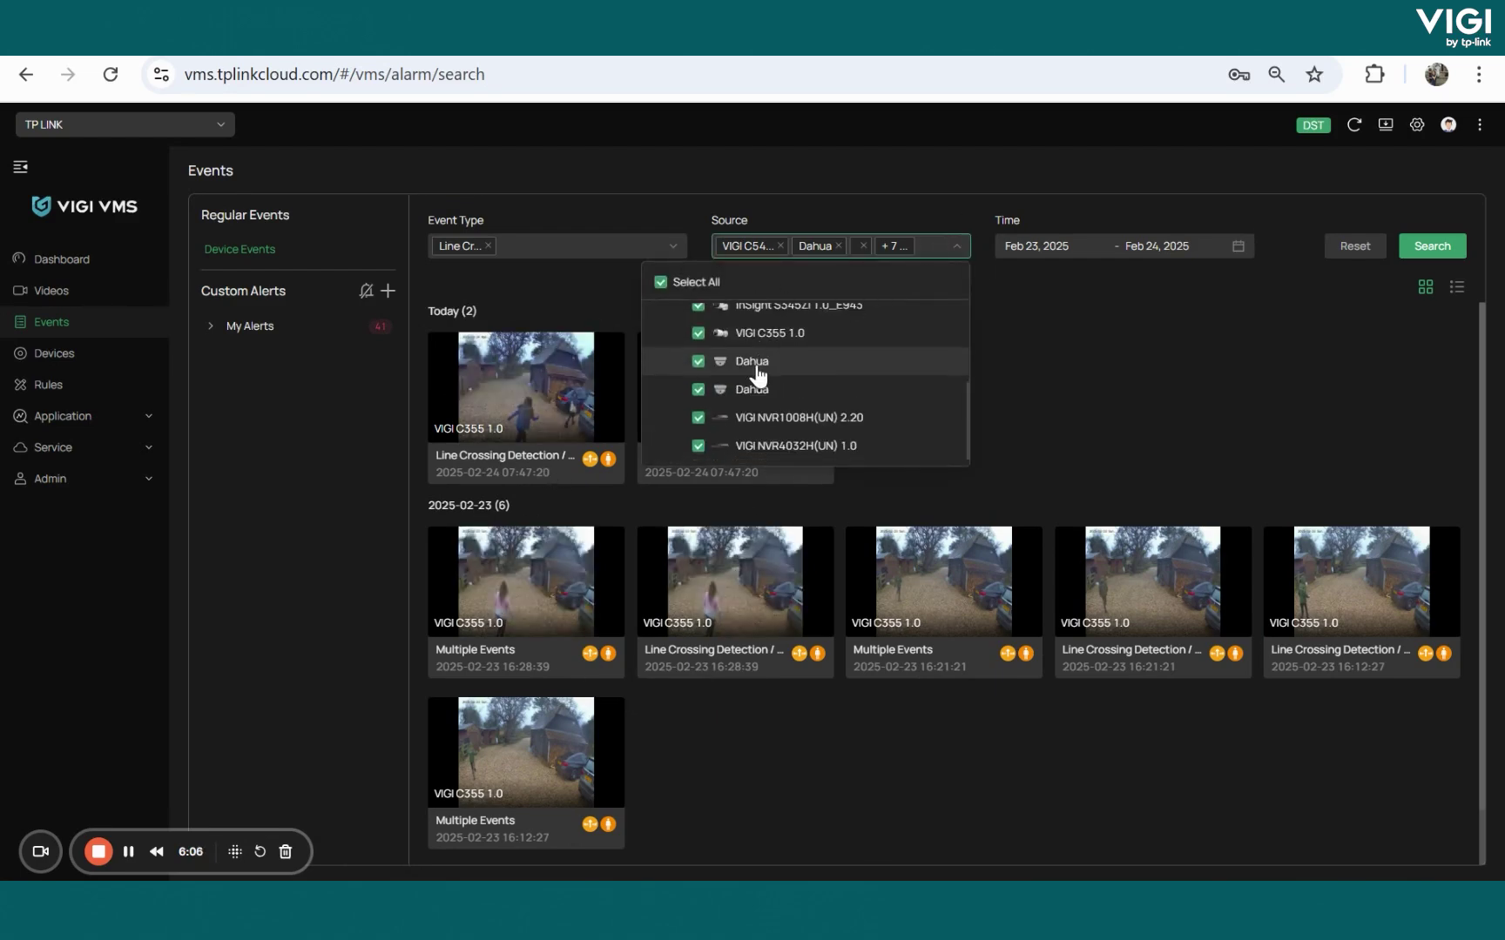
left_click(1229, 250)
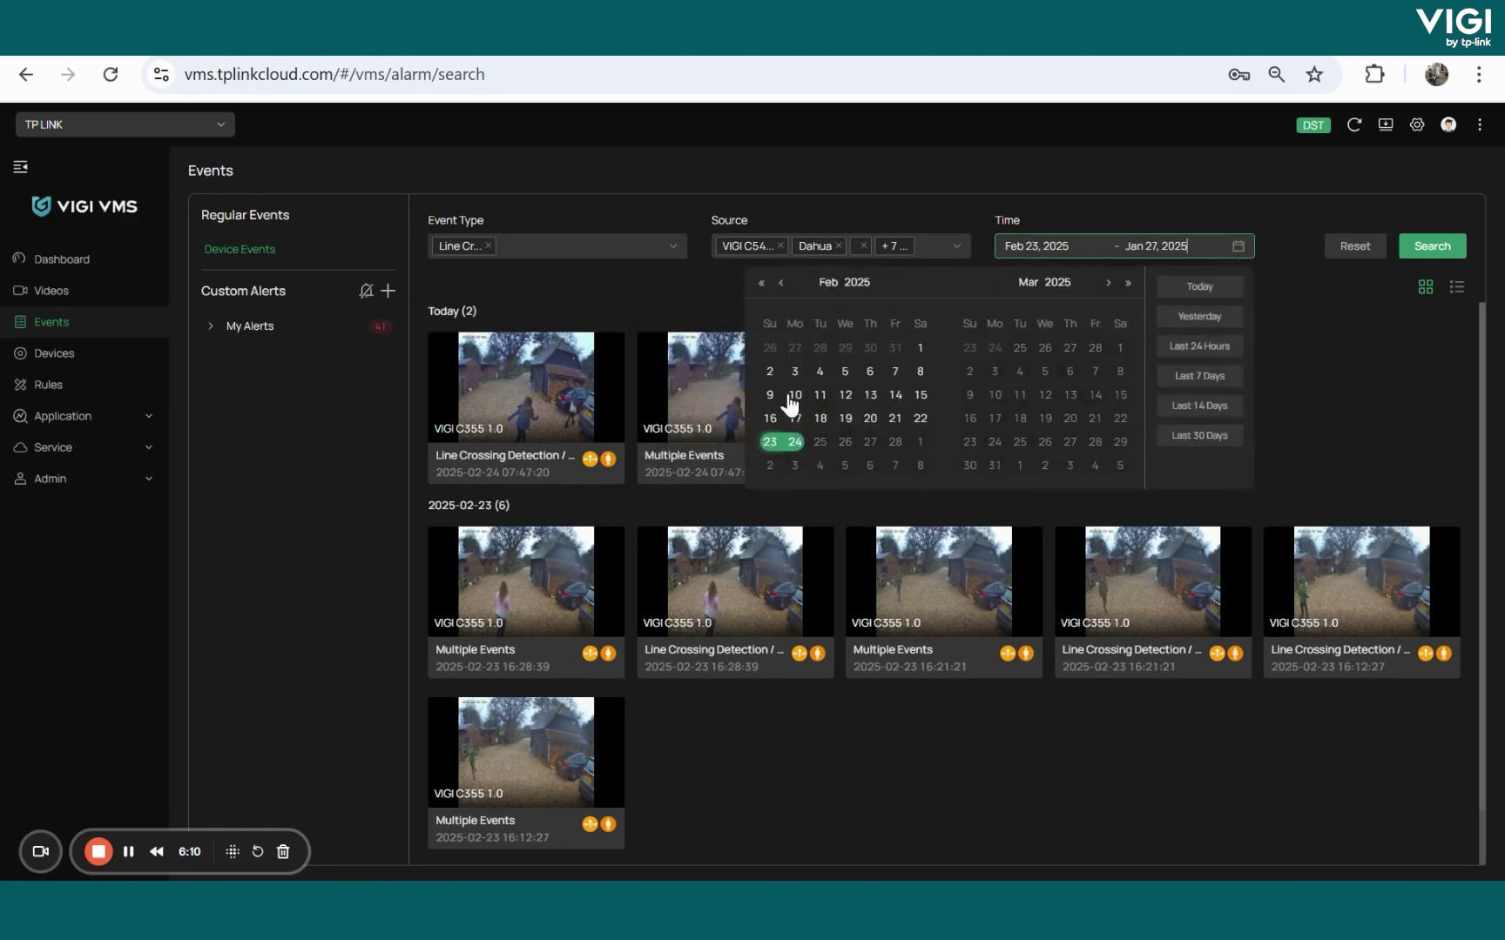
left_click(1388, 377)
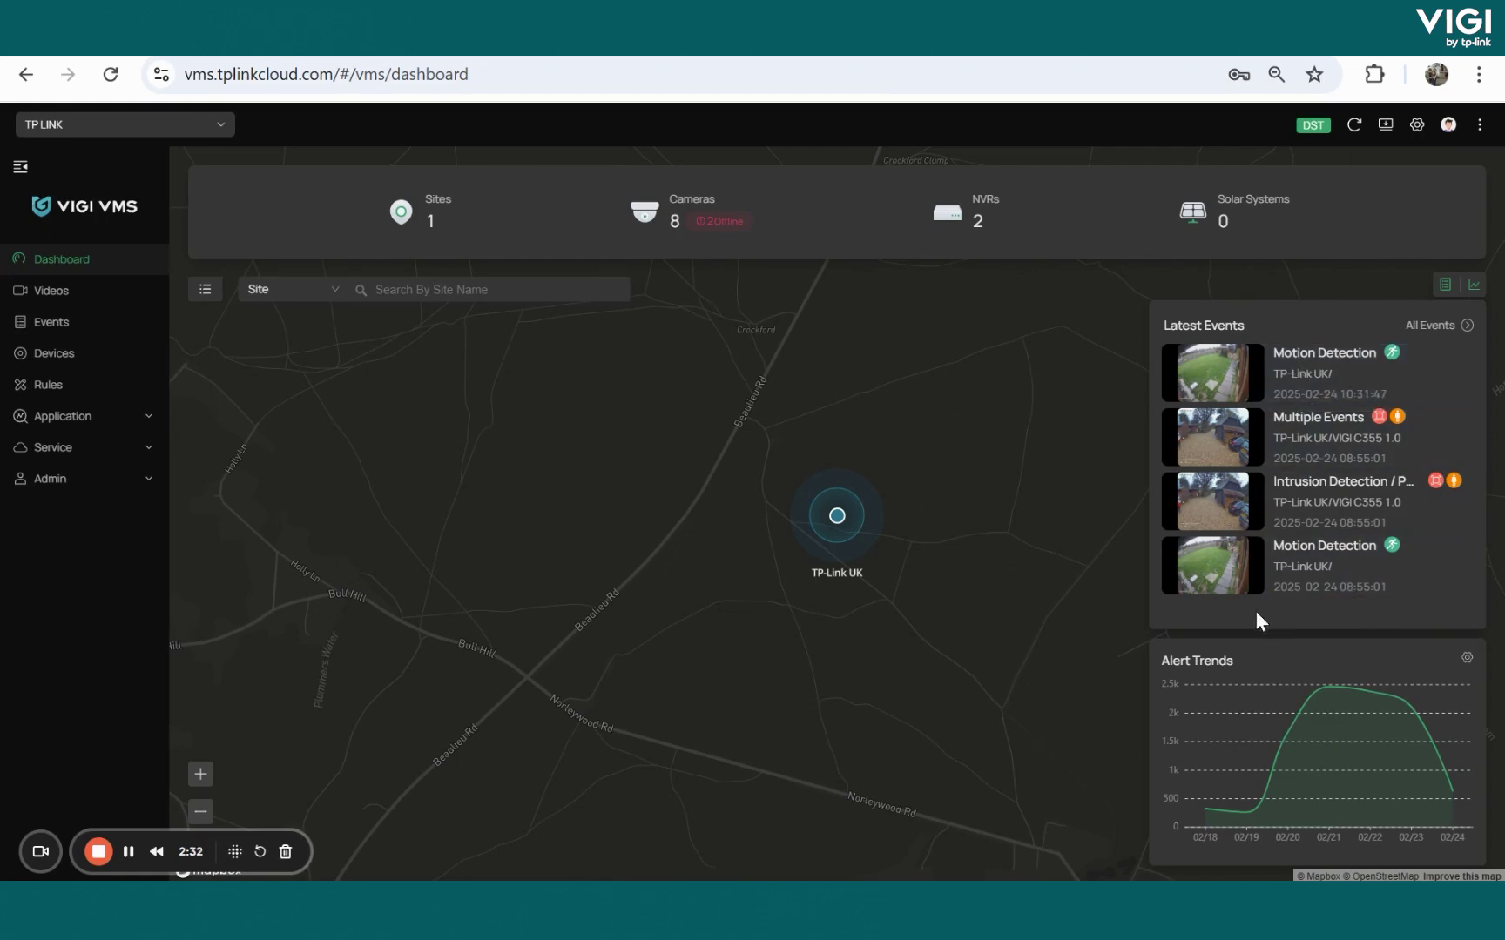
Open the live video page and play the VIGI C355 1.0 driveway camera alongside a Dahua camera.
left_click(78, 296)
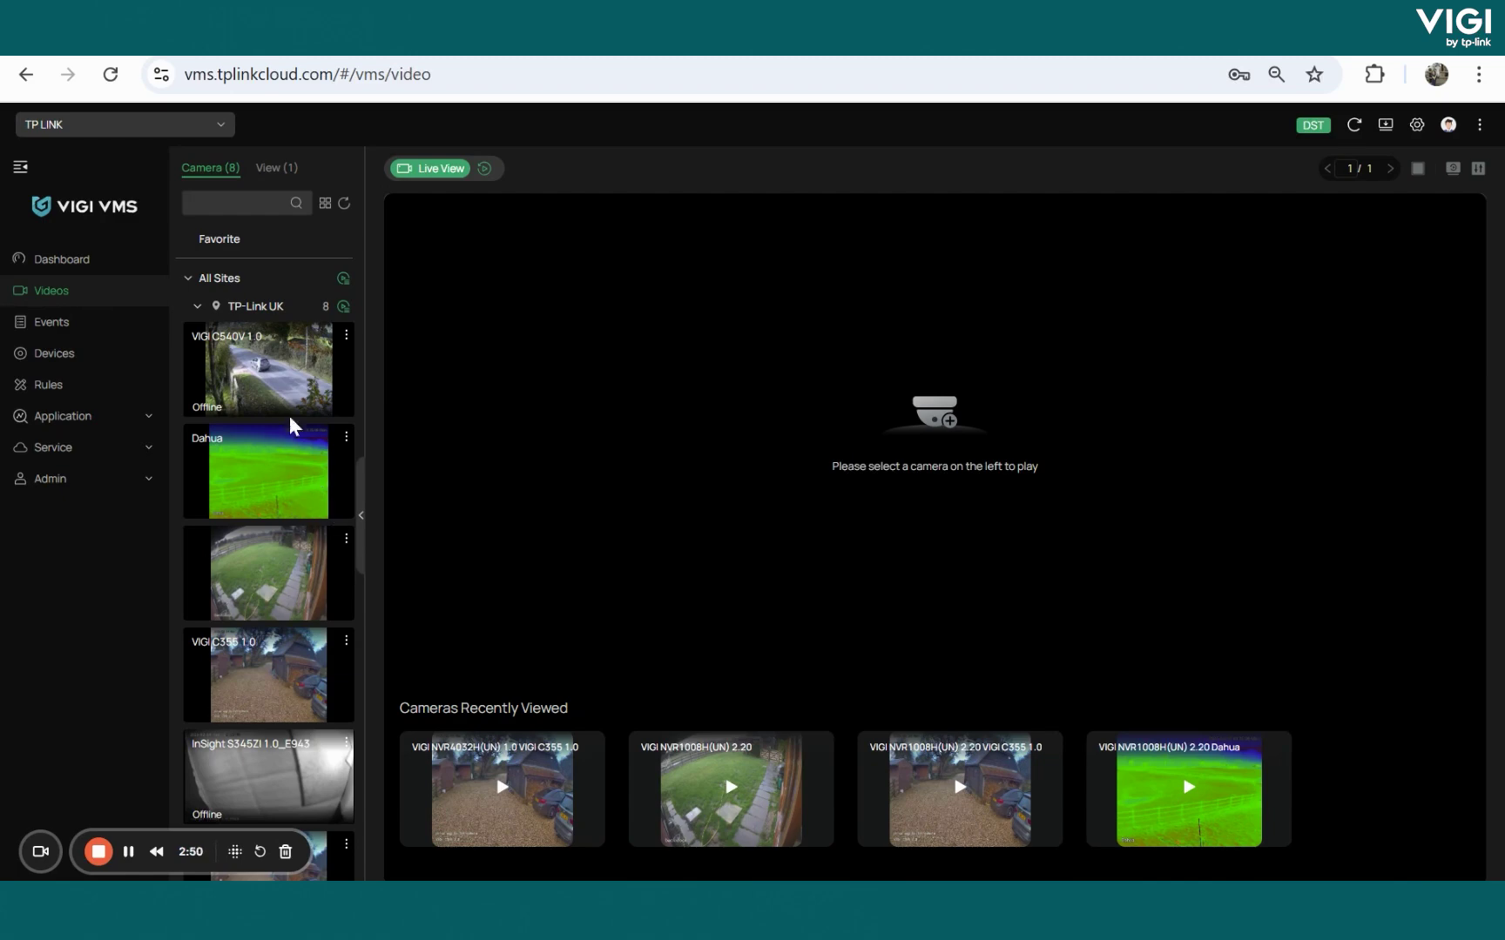
left_click(273, 671)
scroll(273, 671, "down", 3)
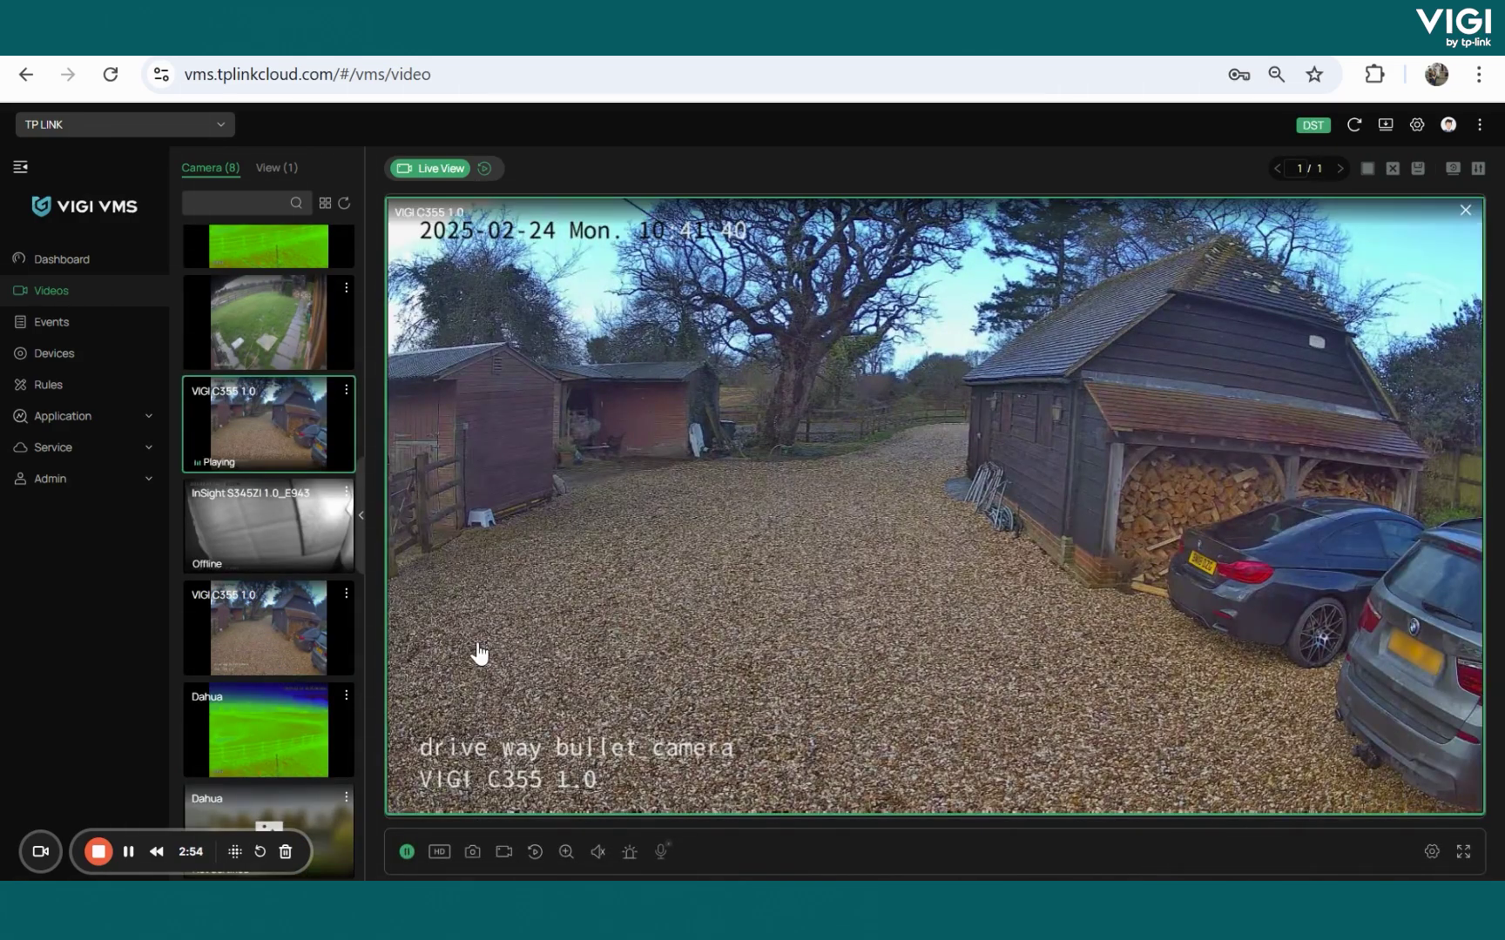
left_click(275, 770)
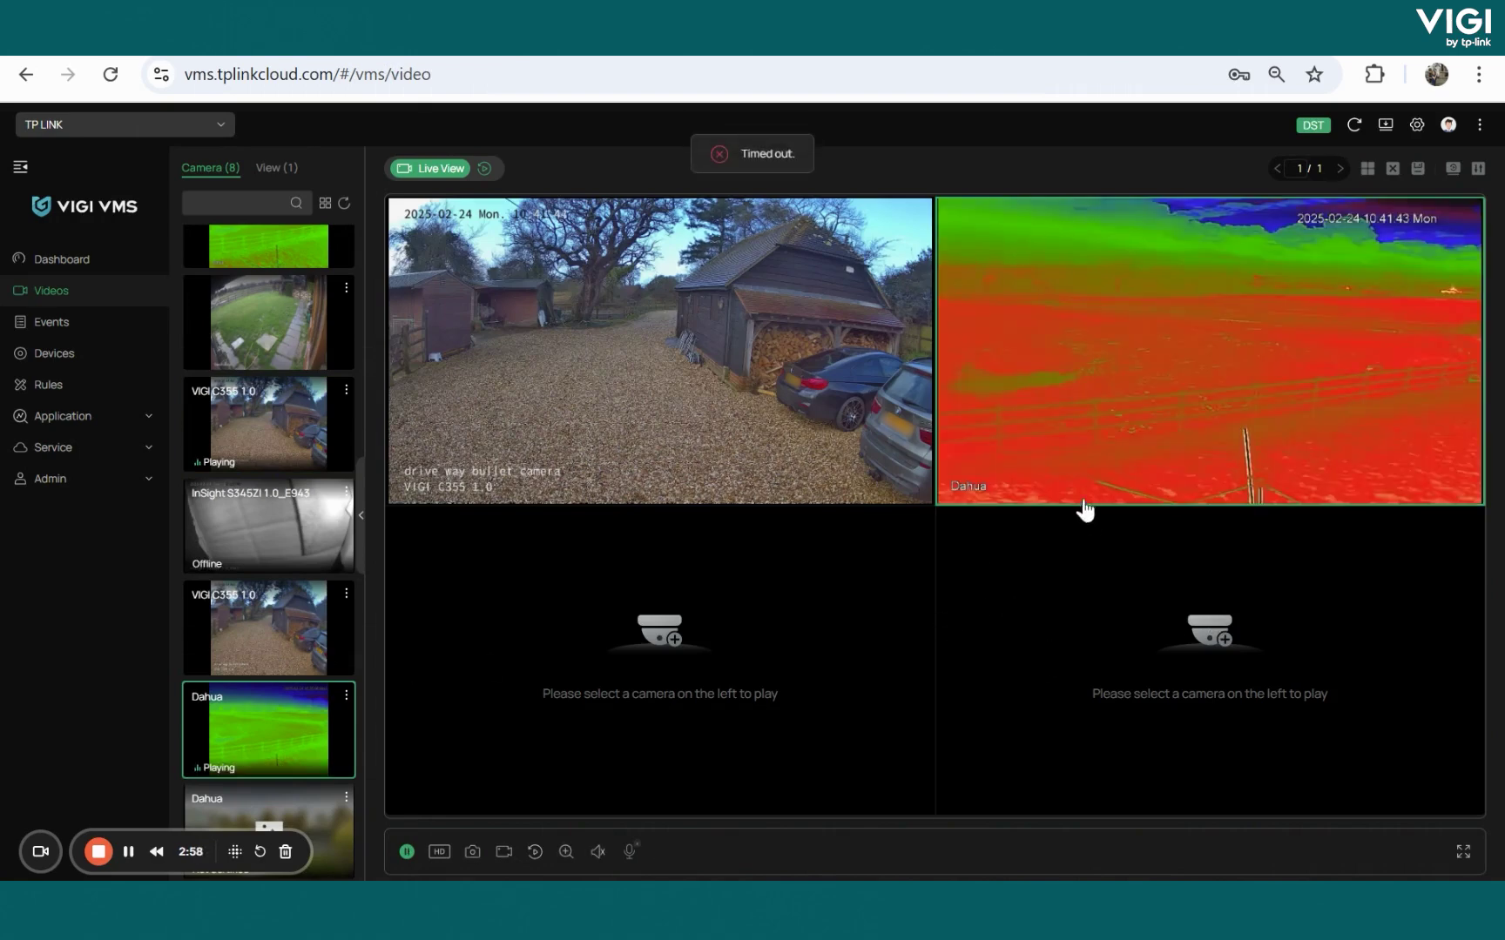
Select the VIGI C355 1.0 driveway feed and switch it from live view to playback.
left_click(686, 388)
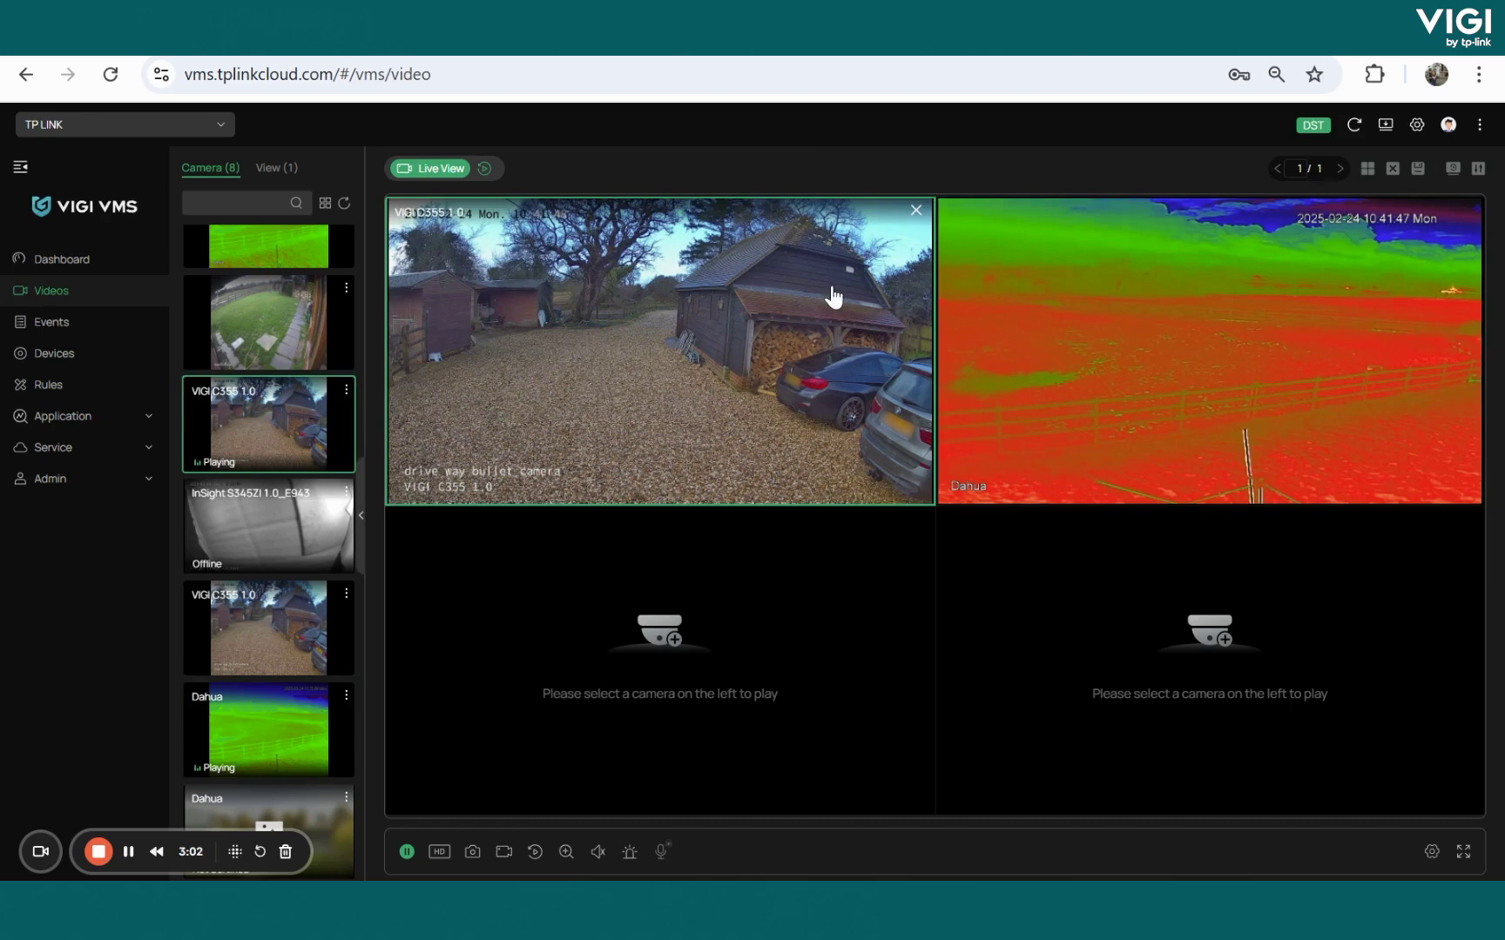
left_click(485, 171)
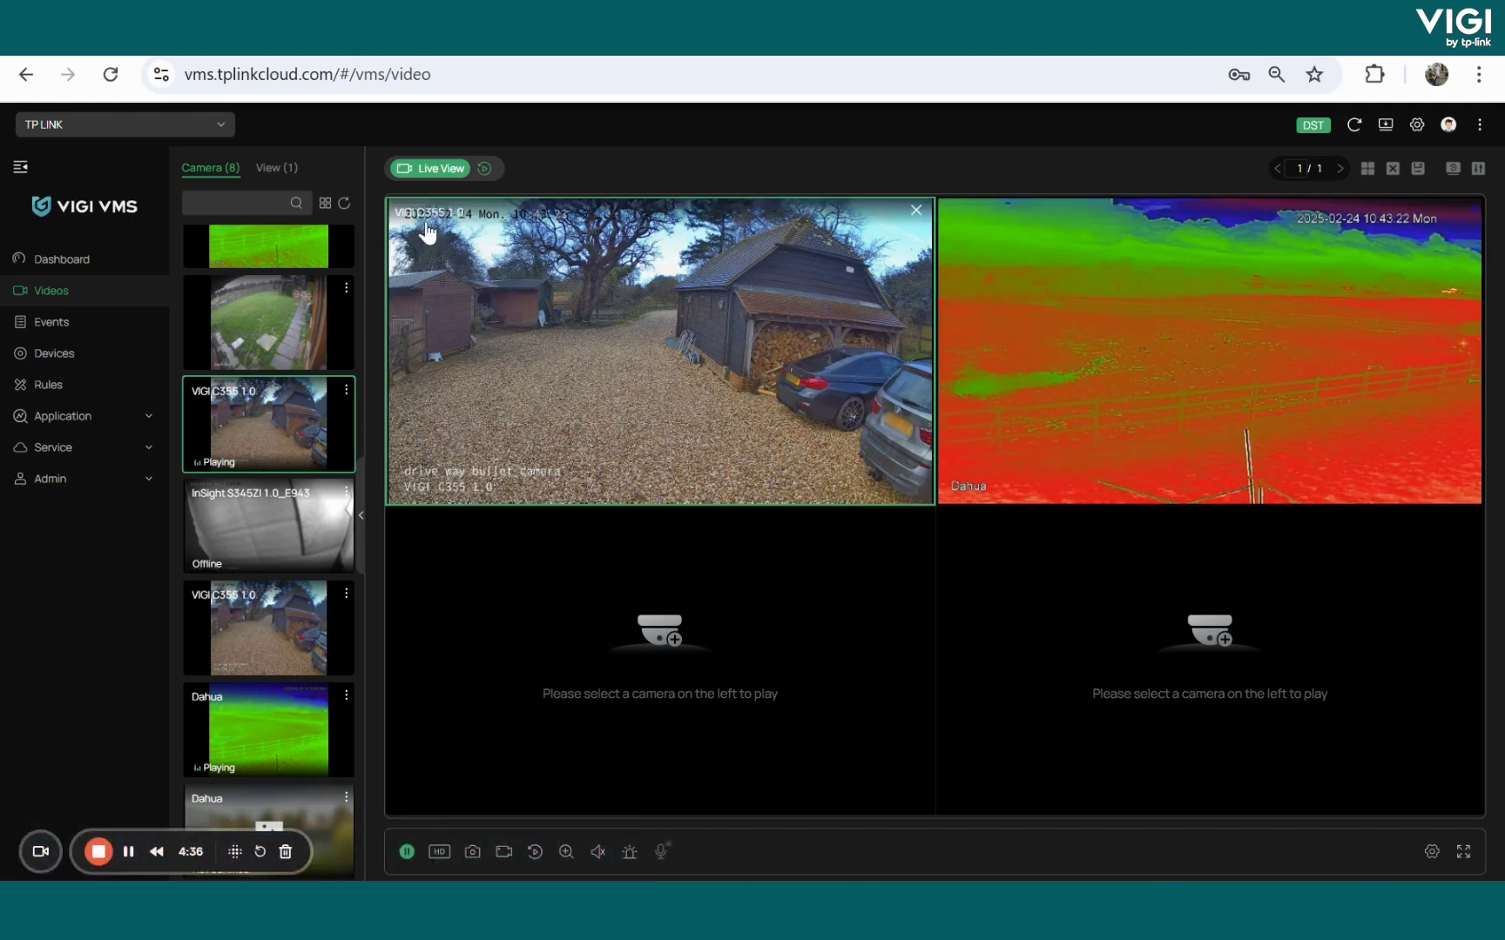
left_click(484, 169)
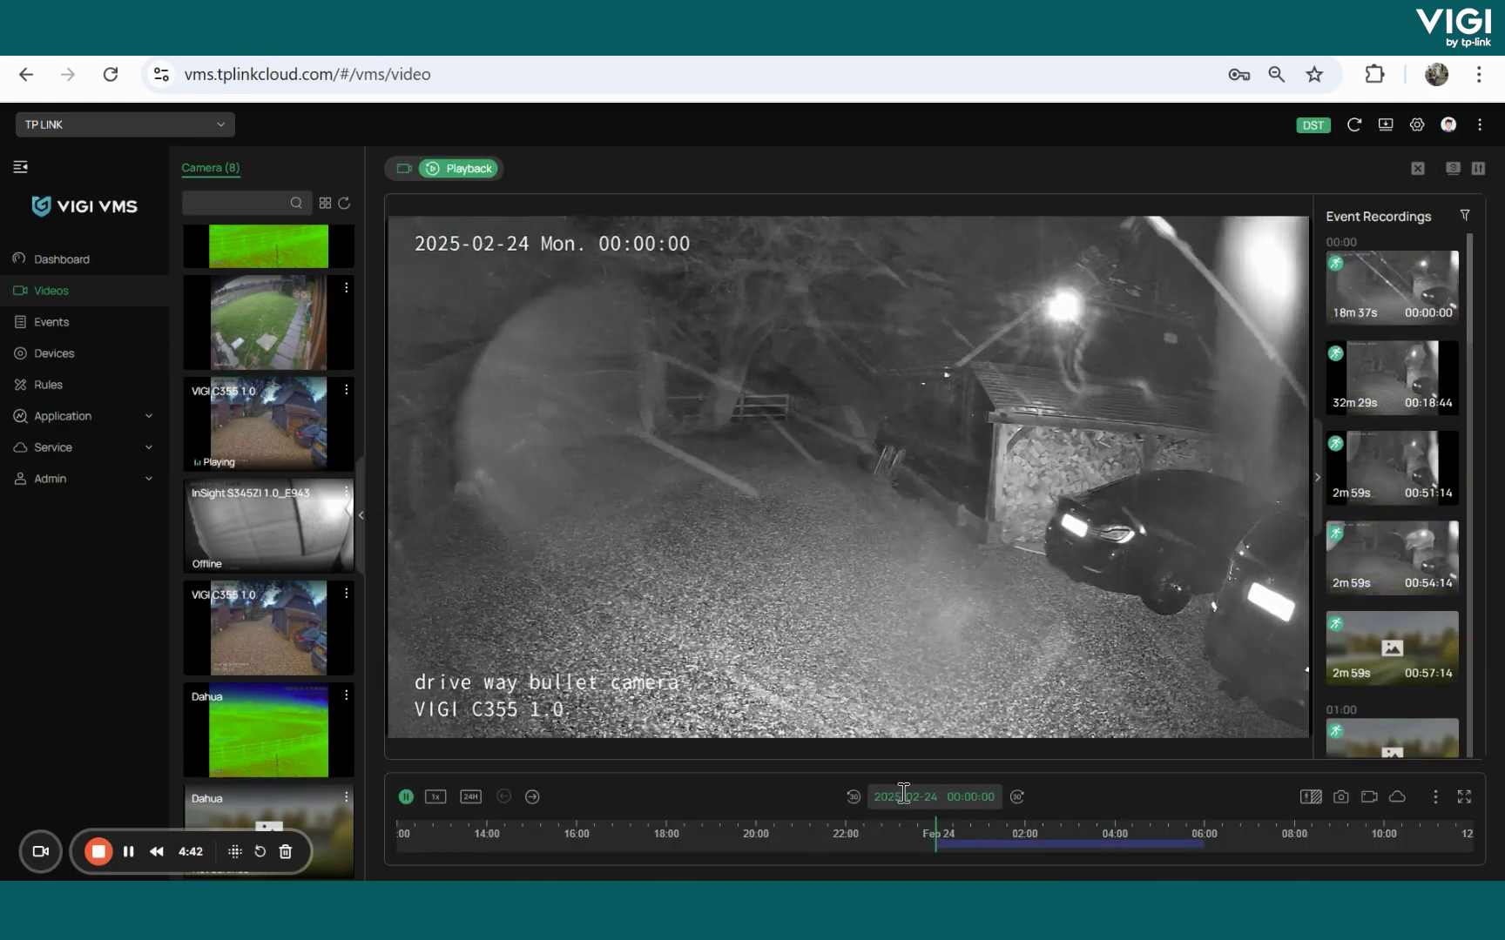
Examine the playback calendar and time selector, leaving the date and time unchanged.
left_click(902, 795)
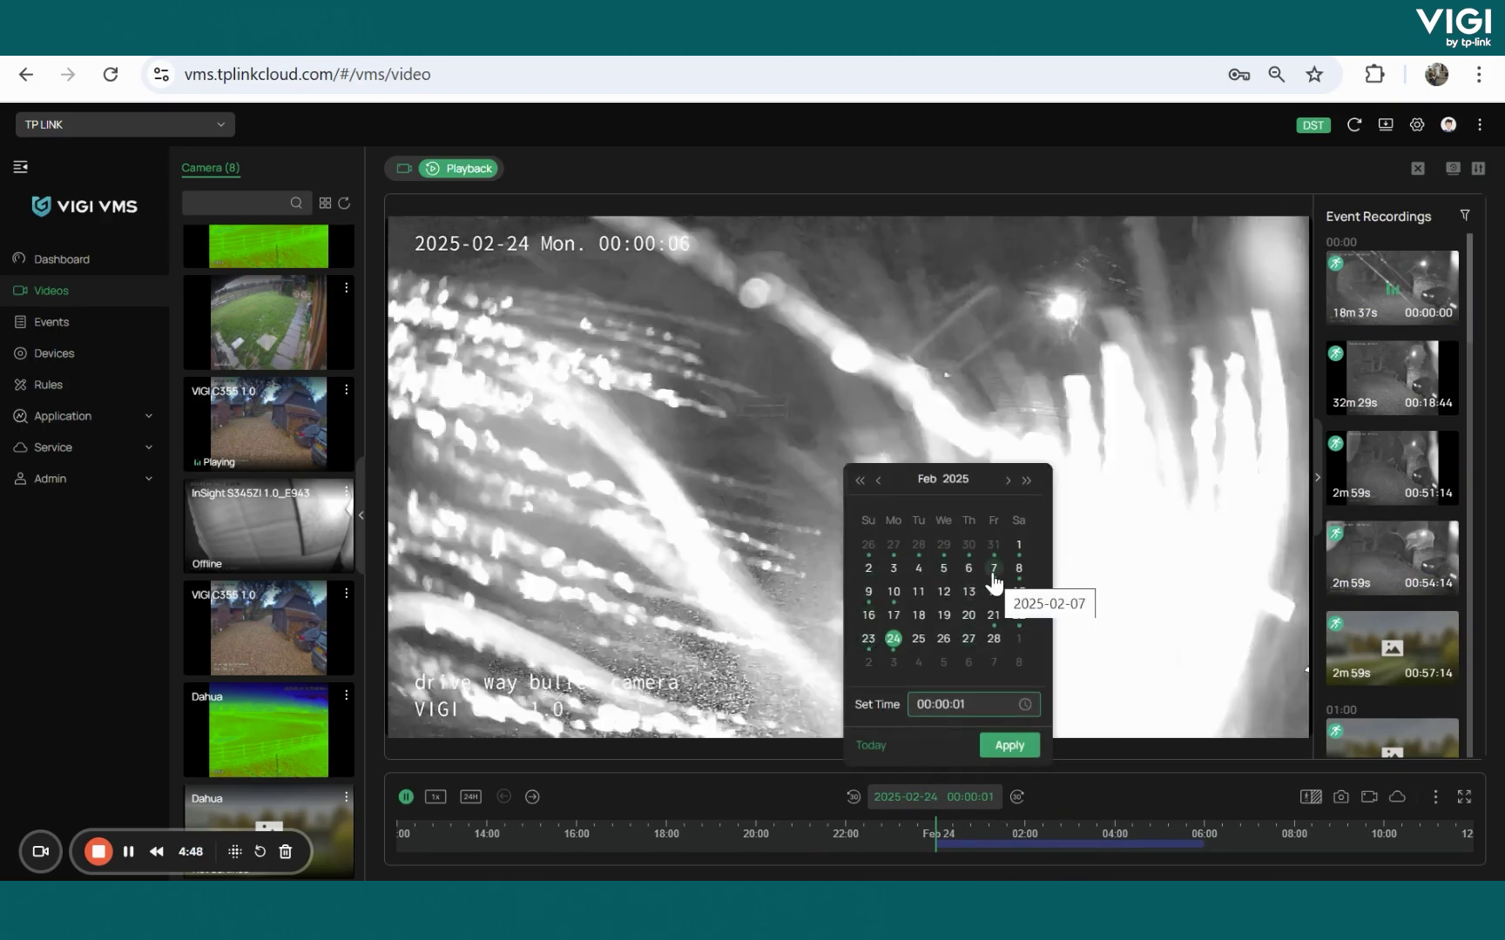
left_click(1014, 703)
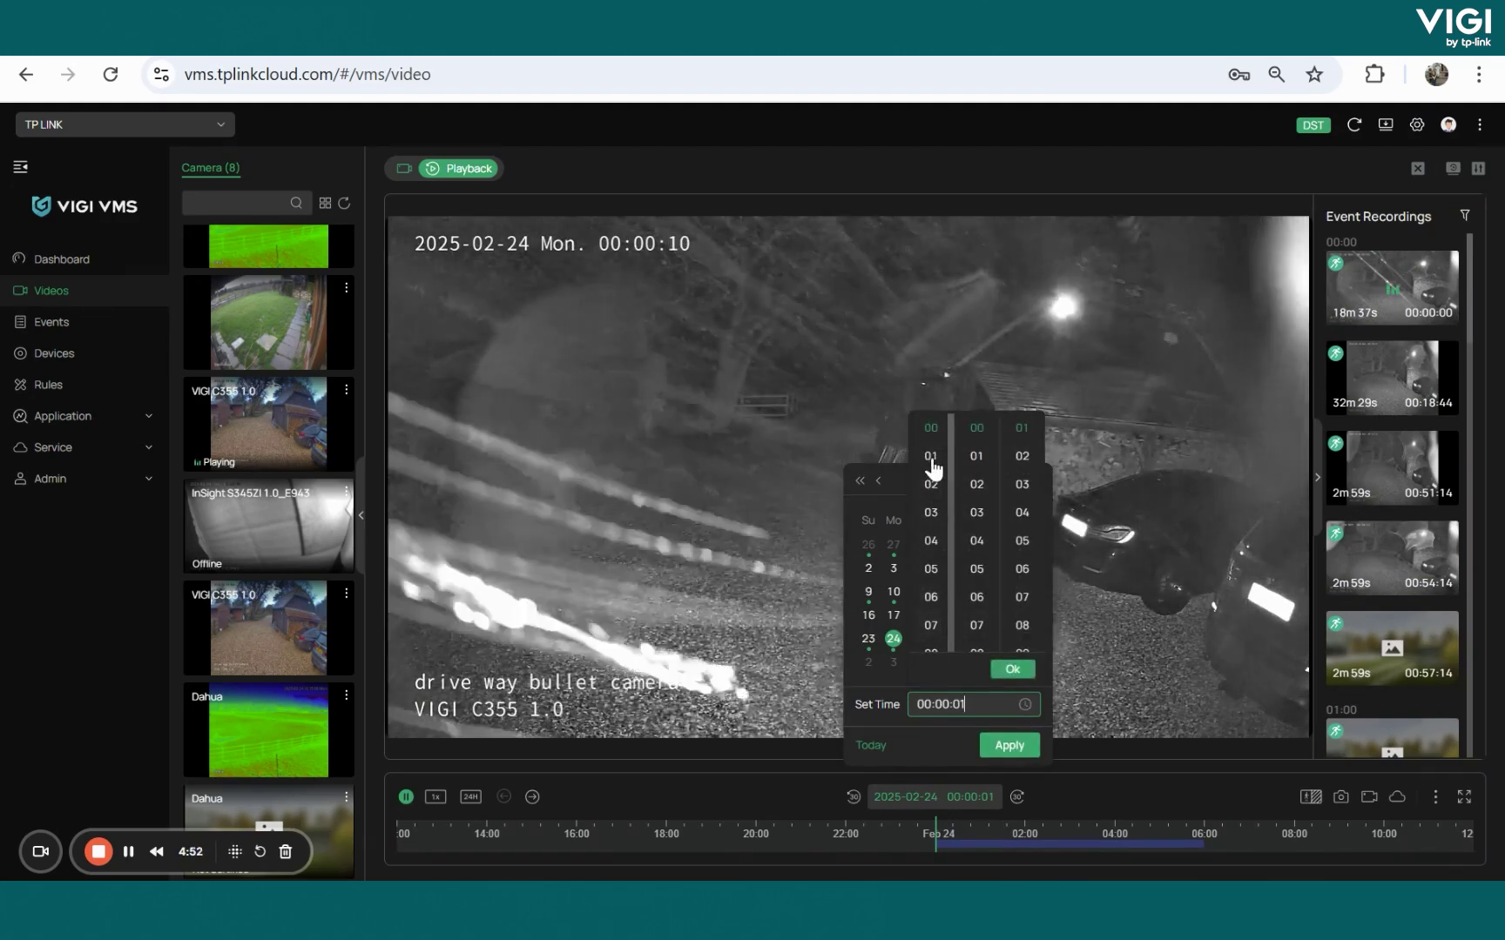
left_click(1029, 673)
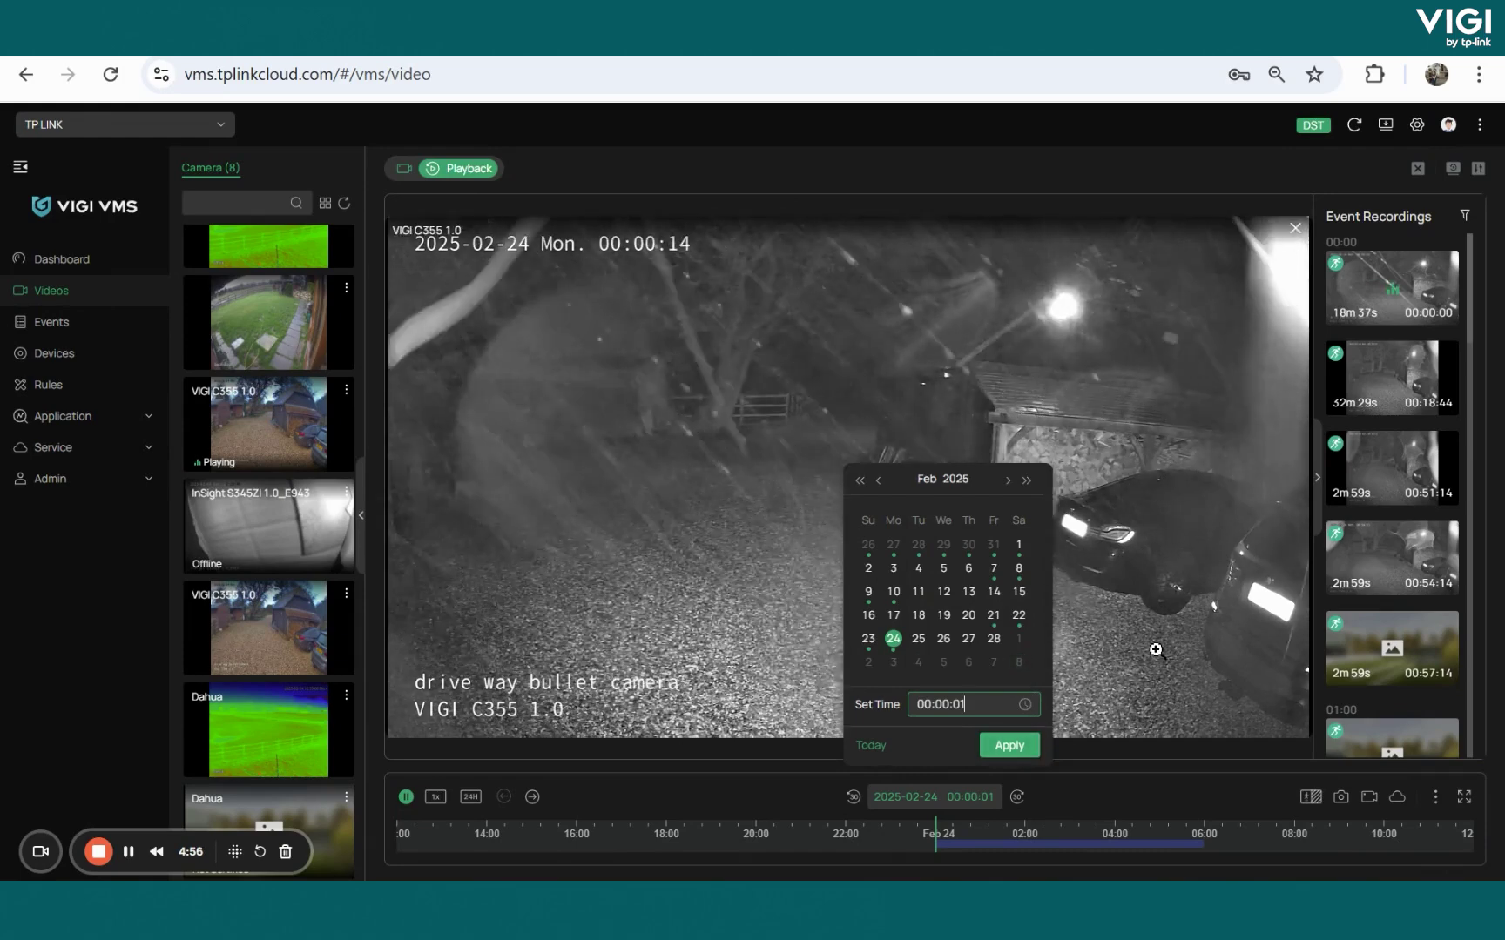
left_click(1155, 649)
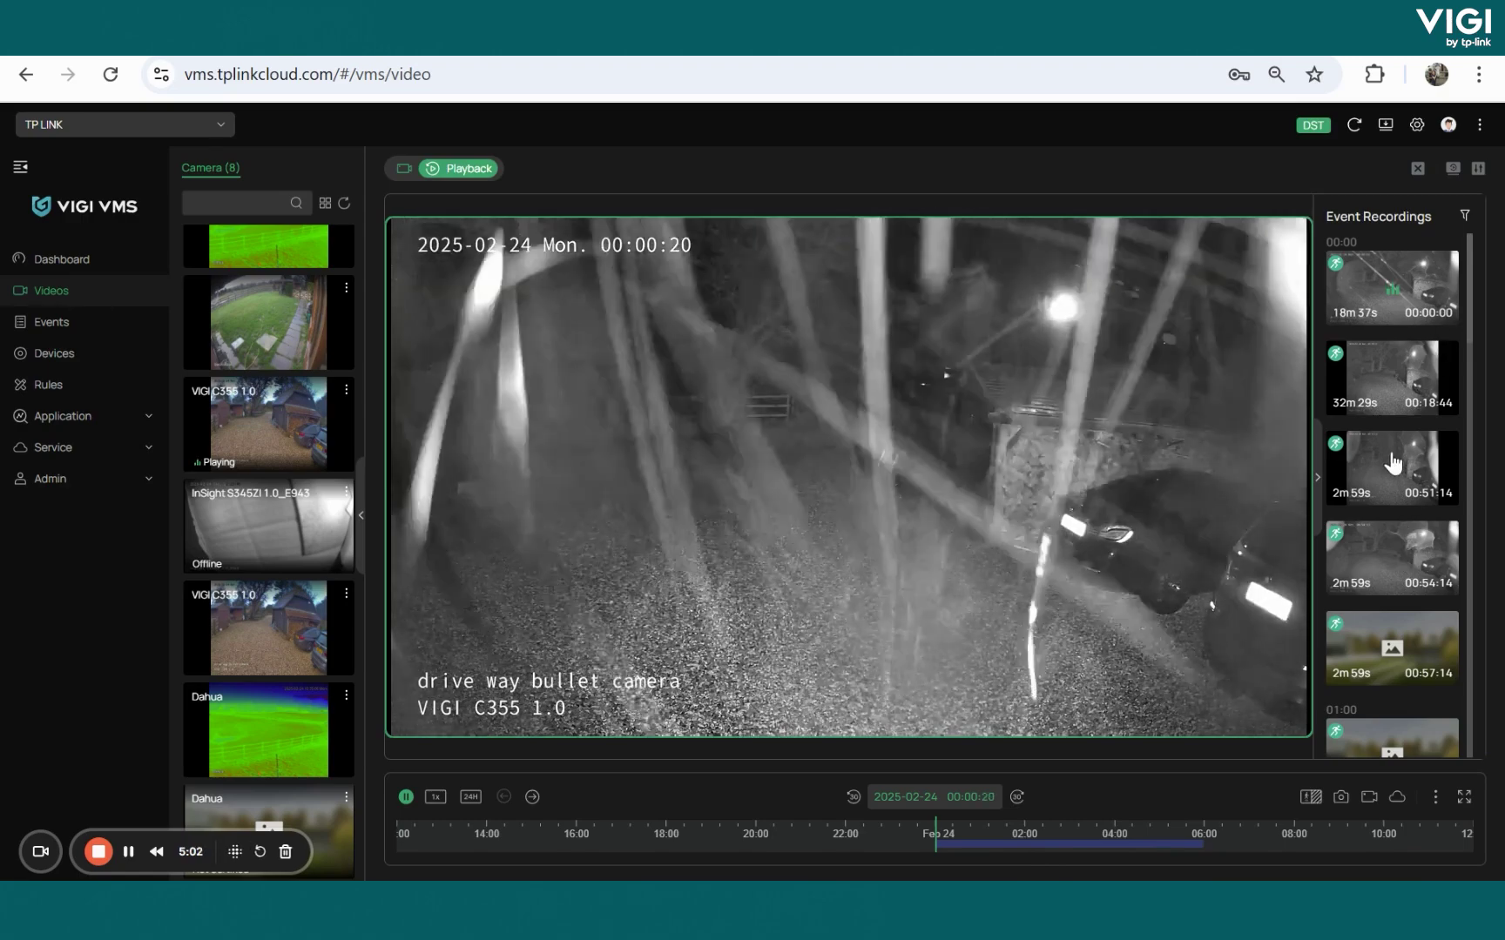
Play the 00:51:14 event recording and browse the list of event recordings.
left_click(1393, 463)
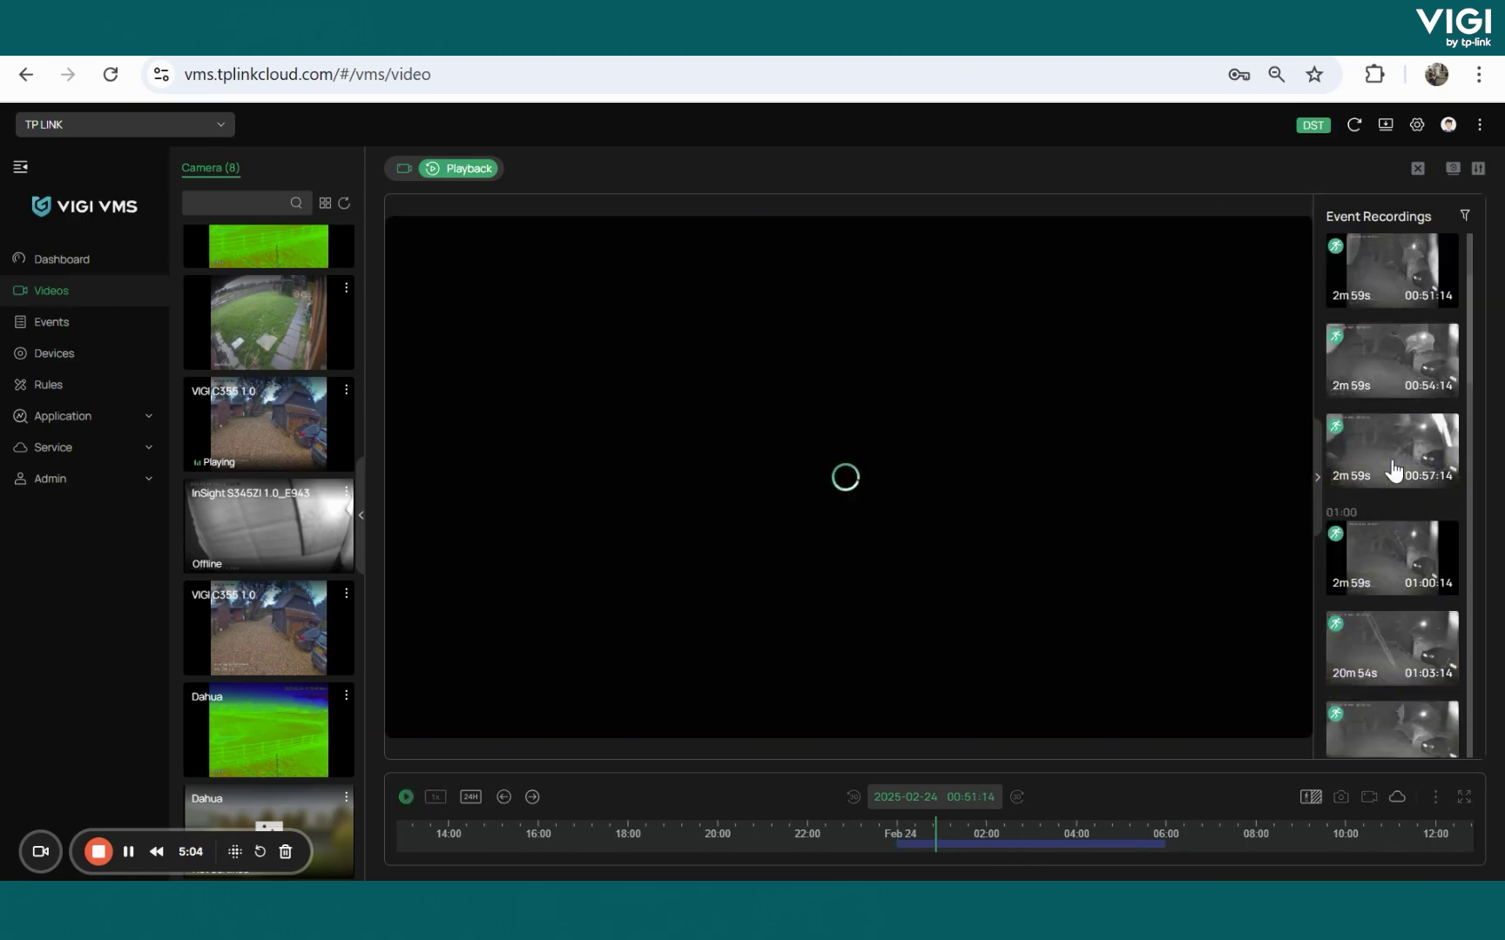
scroll(1383, 488, "down", 1)
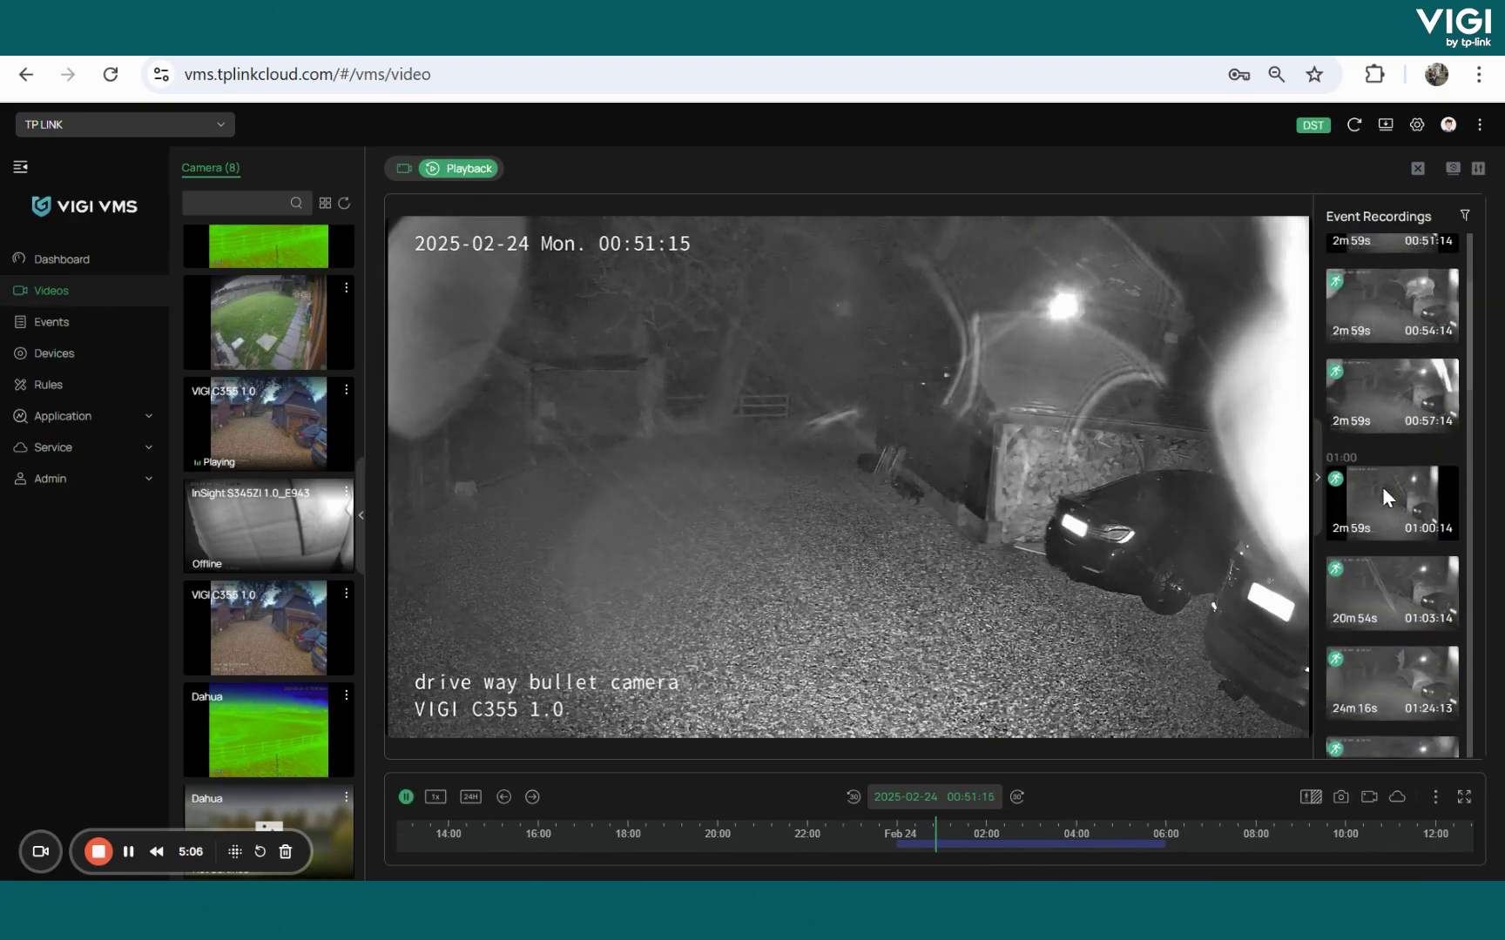
scroll(1383, 486, "down", 8)
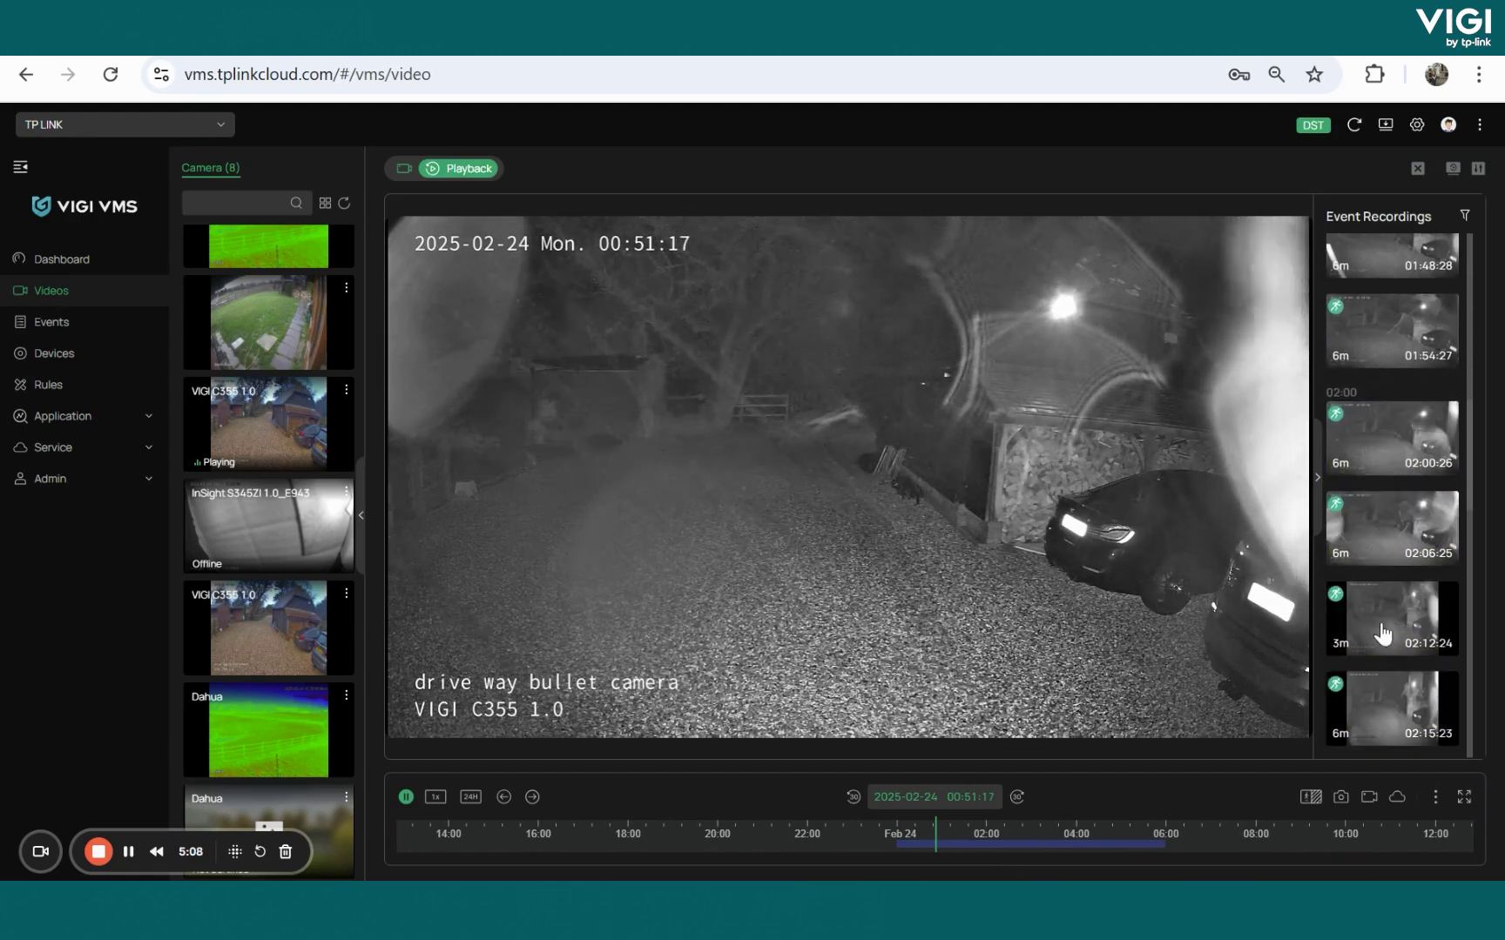
Examine the event types offered in the event recordings filter and close it without changes.
left_click(1466, 218)
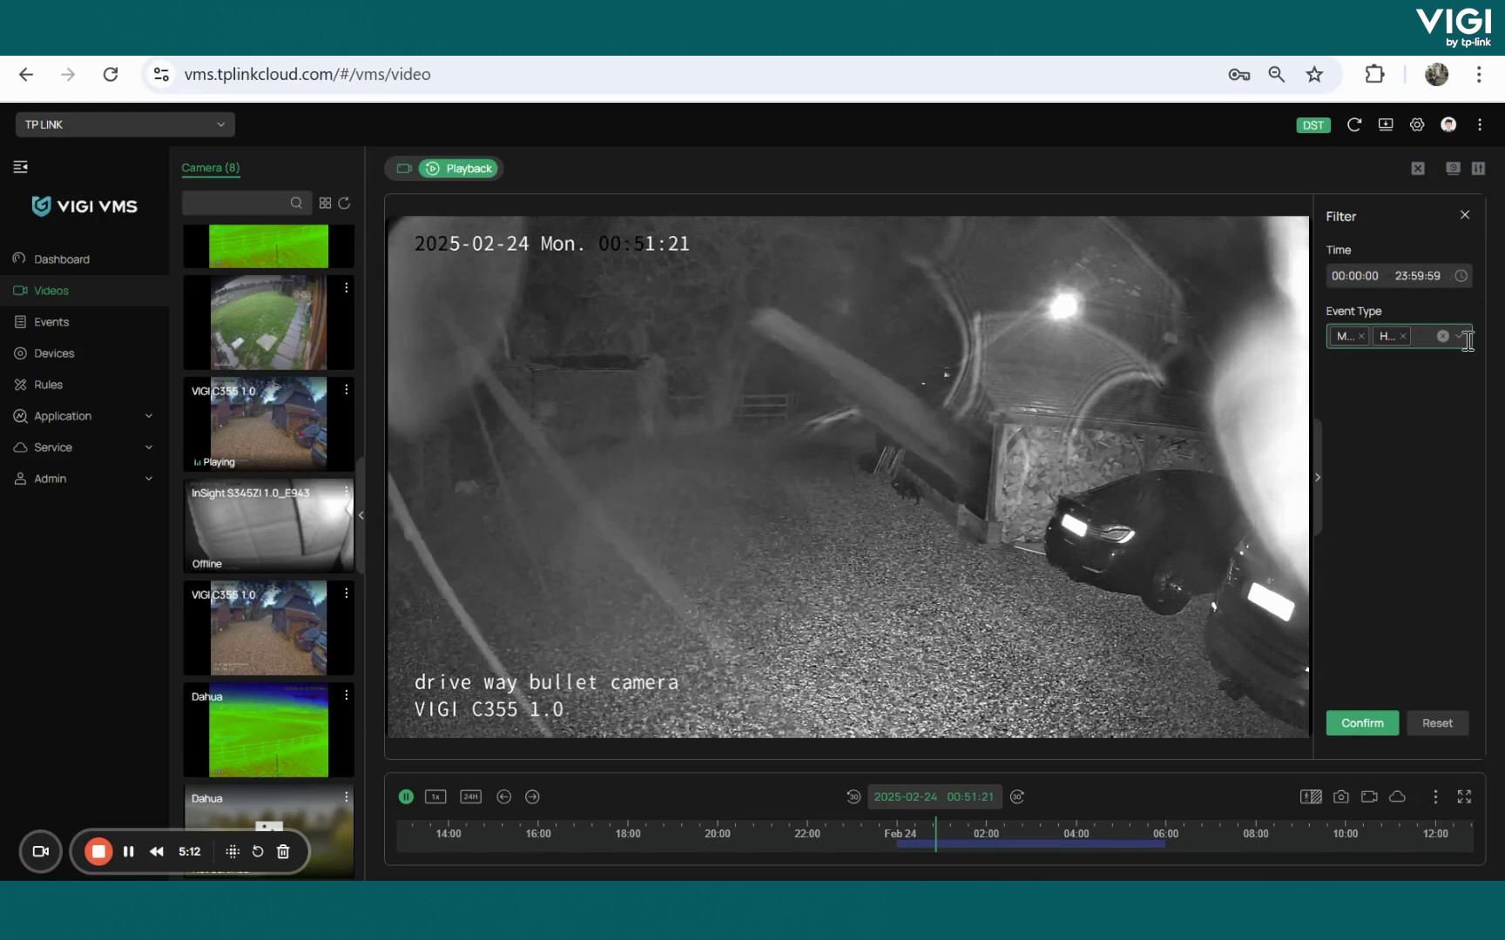
left_click(1468, 340)
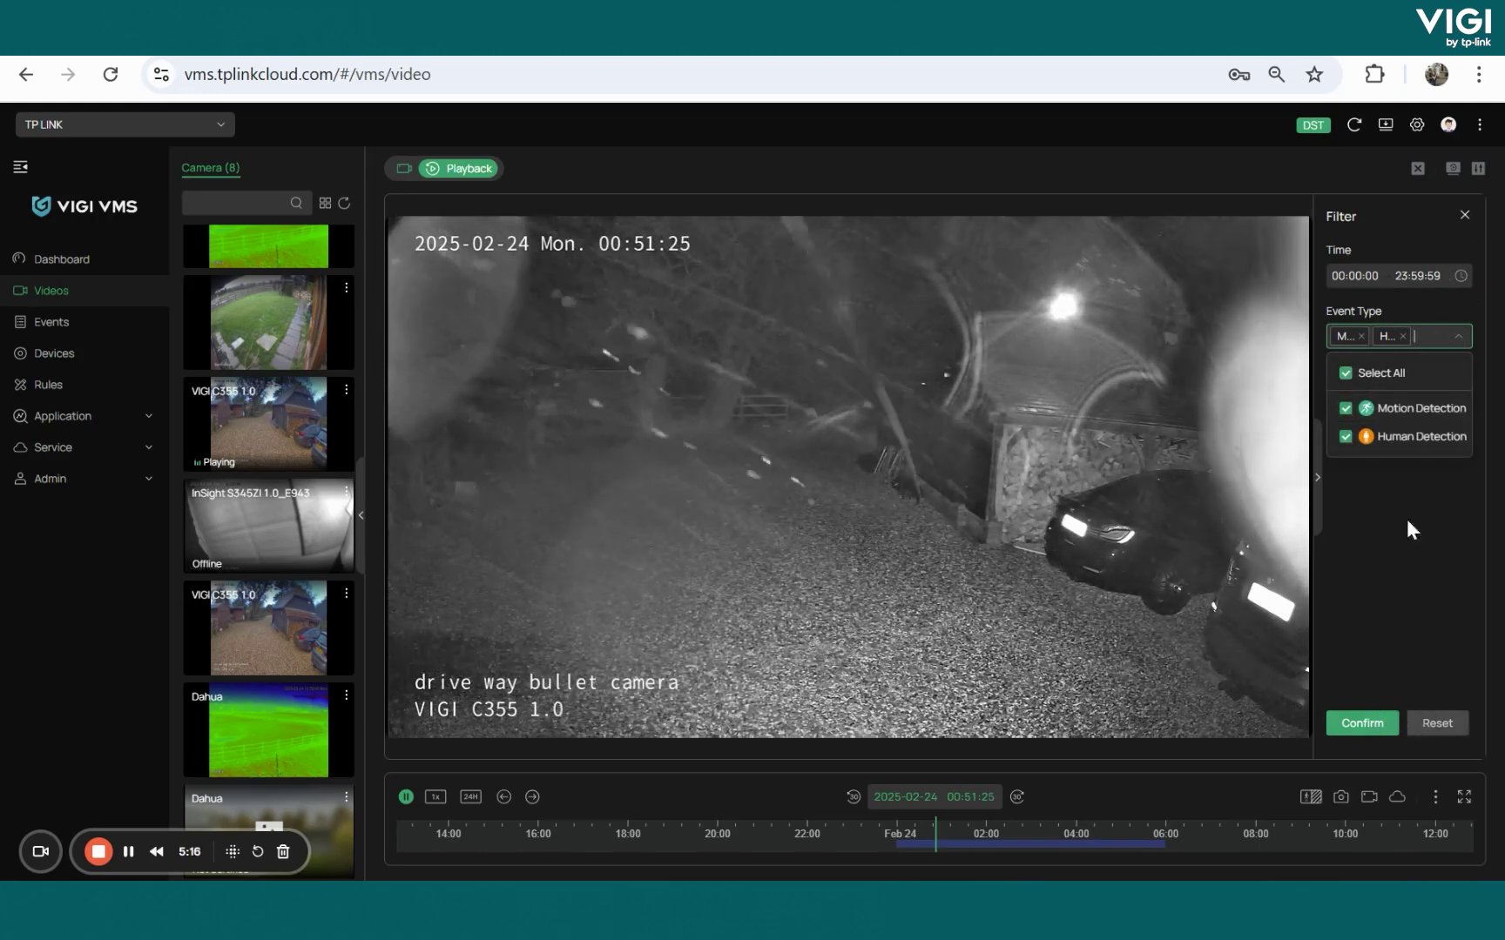
left_click(1462, 217)
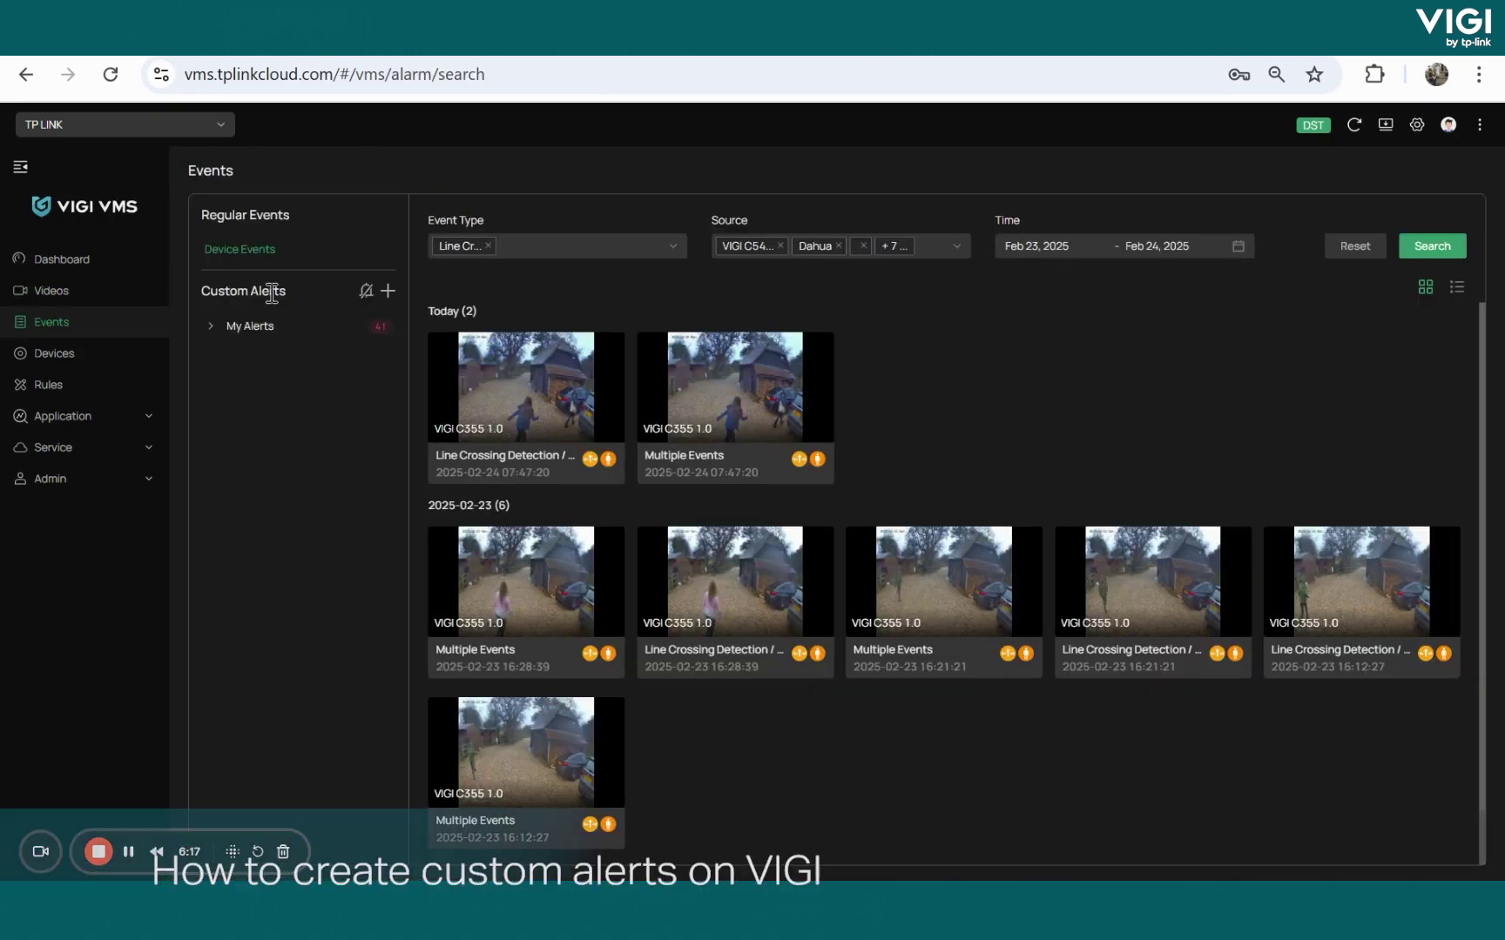
Start a new custom alert with Camera Tampering as its event type.
left_click(387, 290)
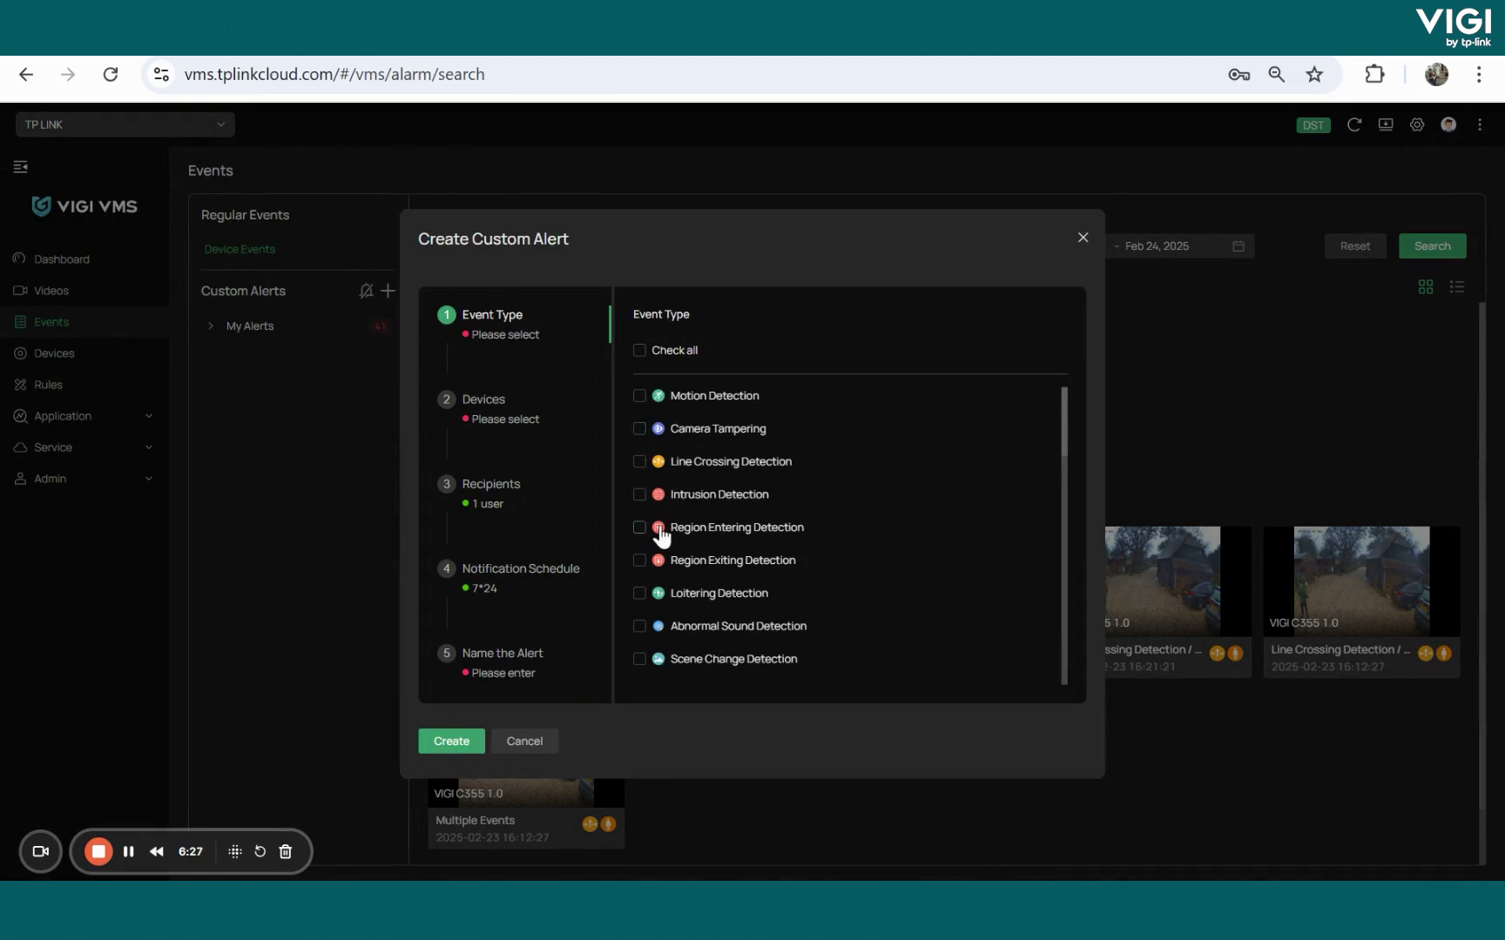
left_click(640, 428)
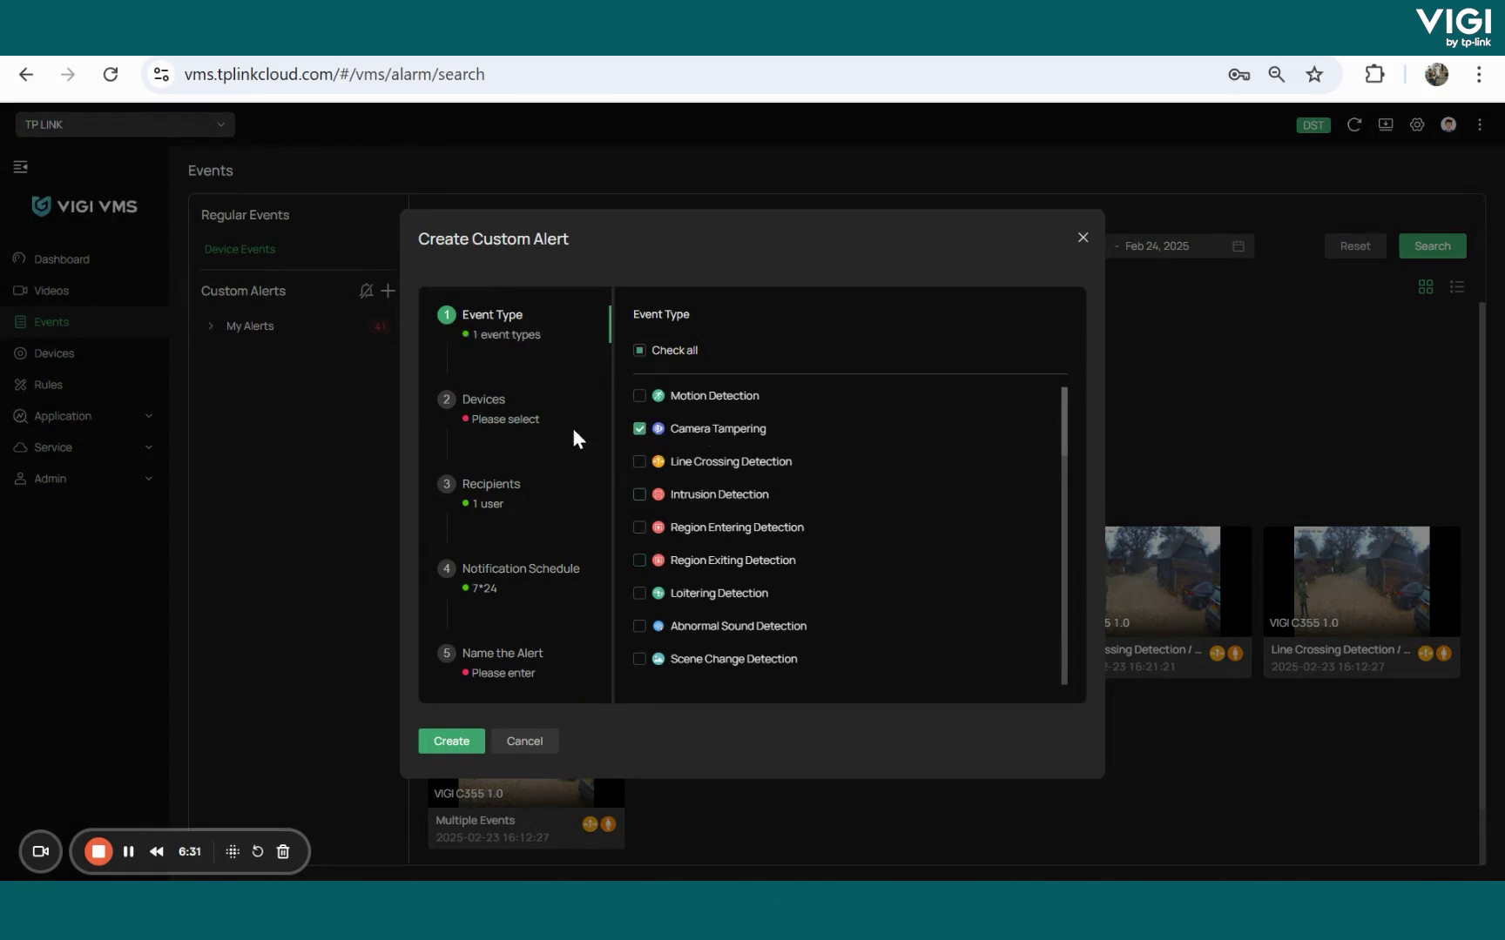
Apply the custom alert by site to all devices in TP-Link UK, checking the per-device selection as well.
left_click(525, 419)
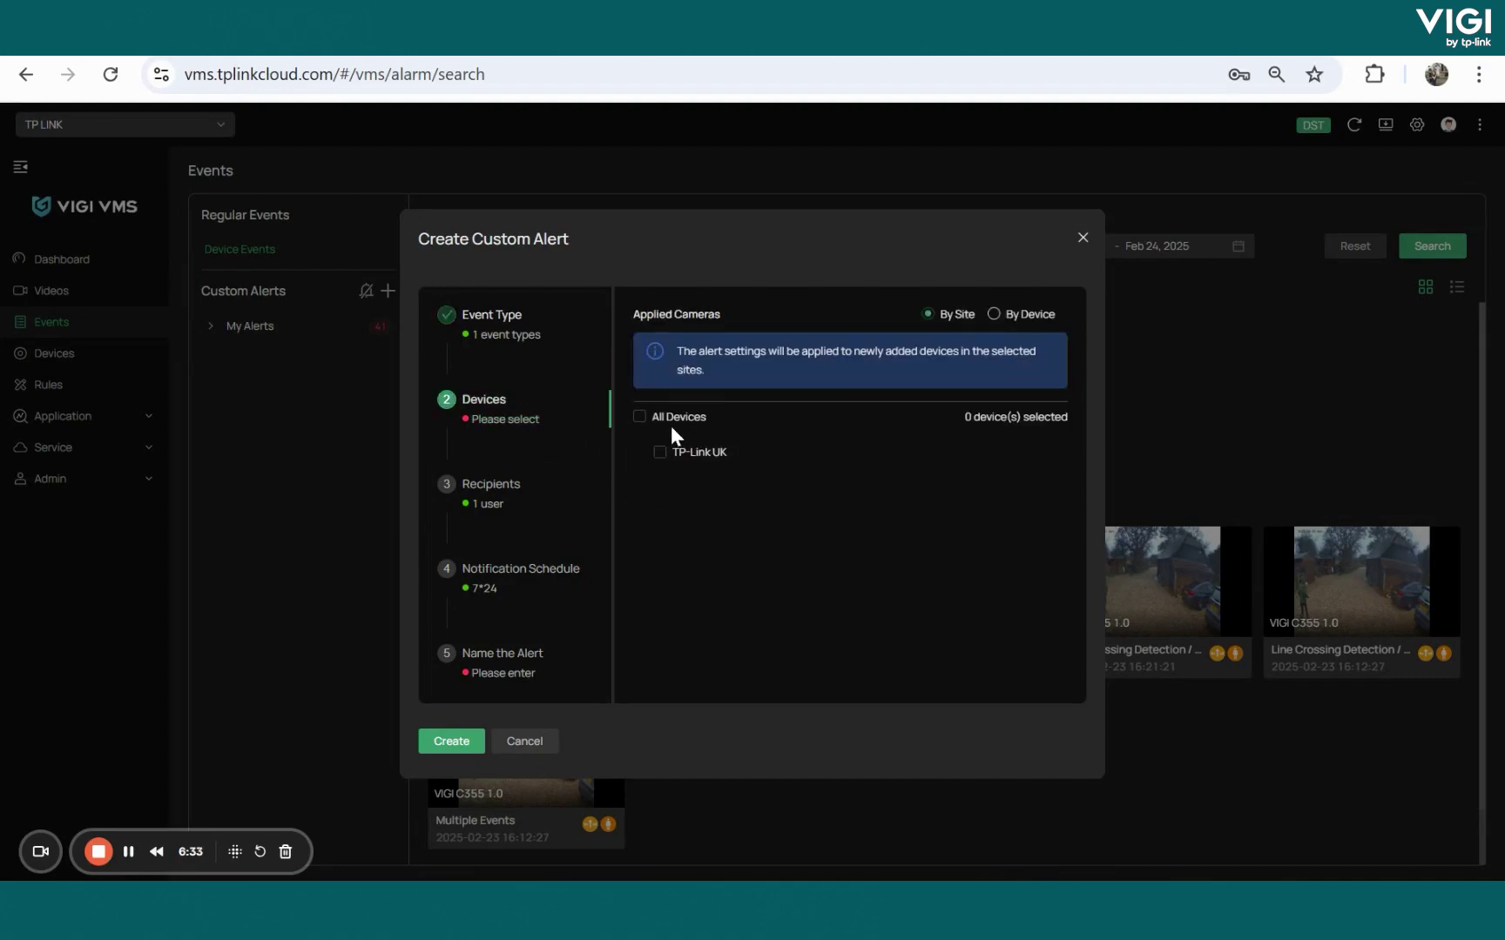
left_click(659, 454)
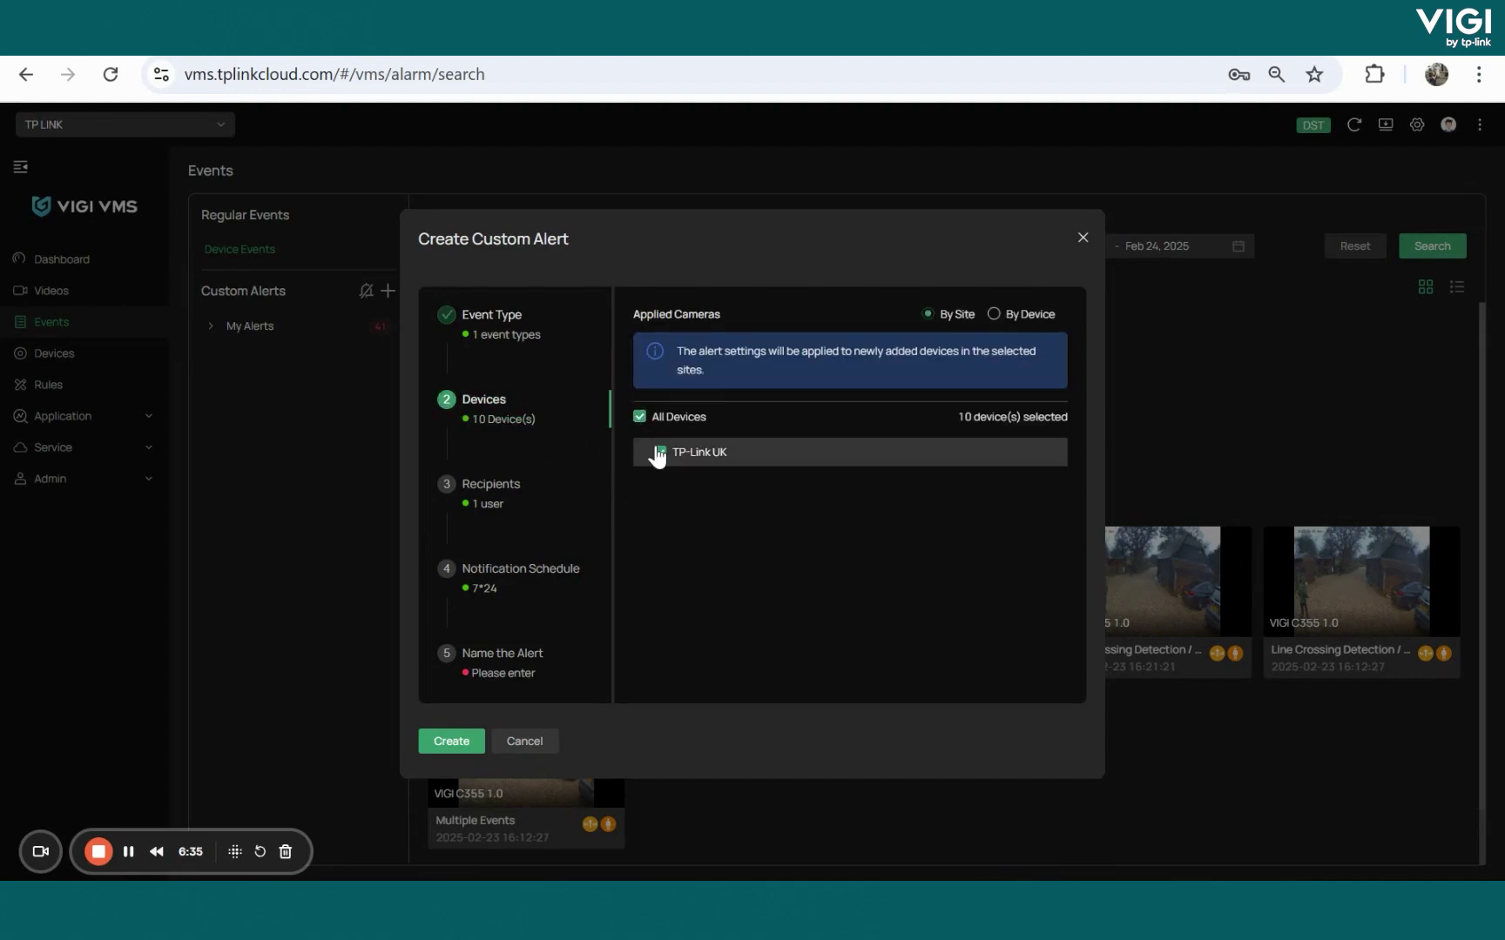
left_click(995, 315)
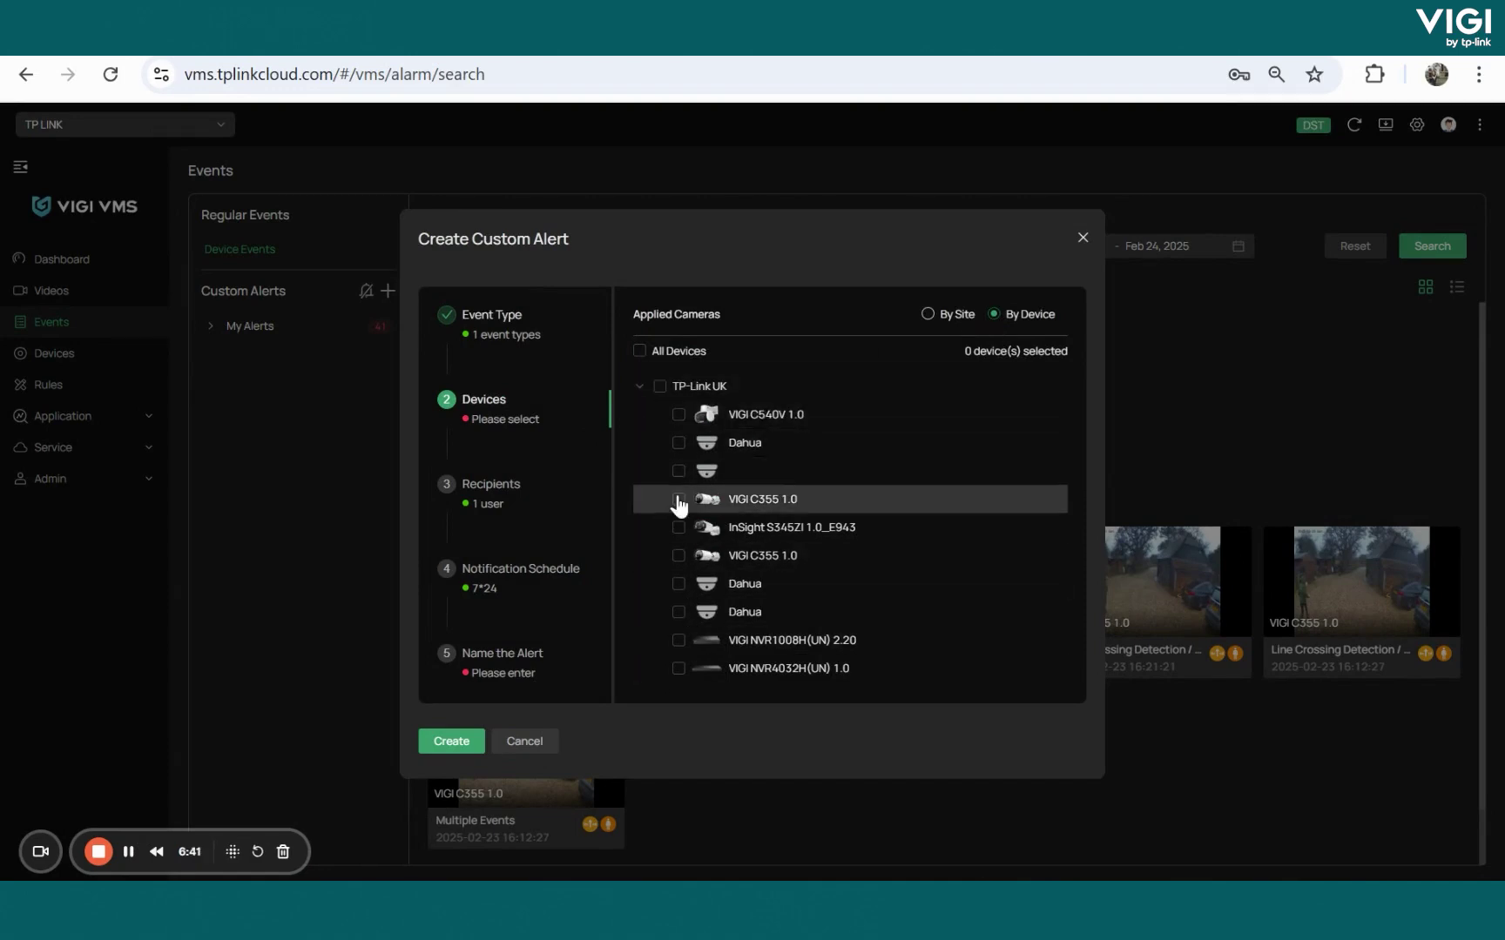
left_click(928, 315)
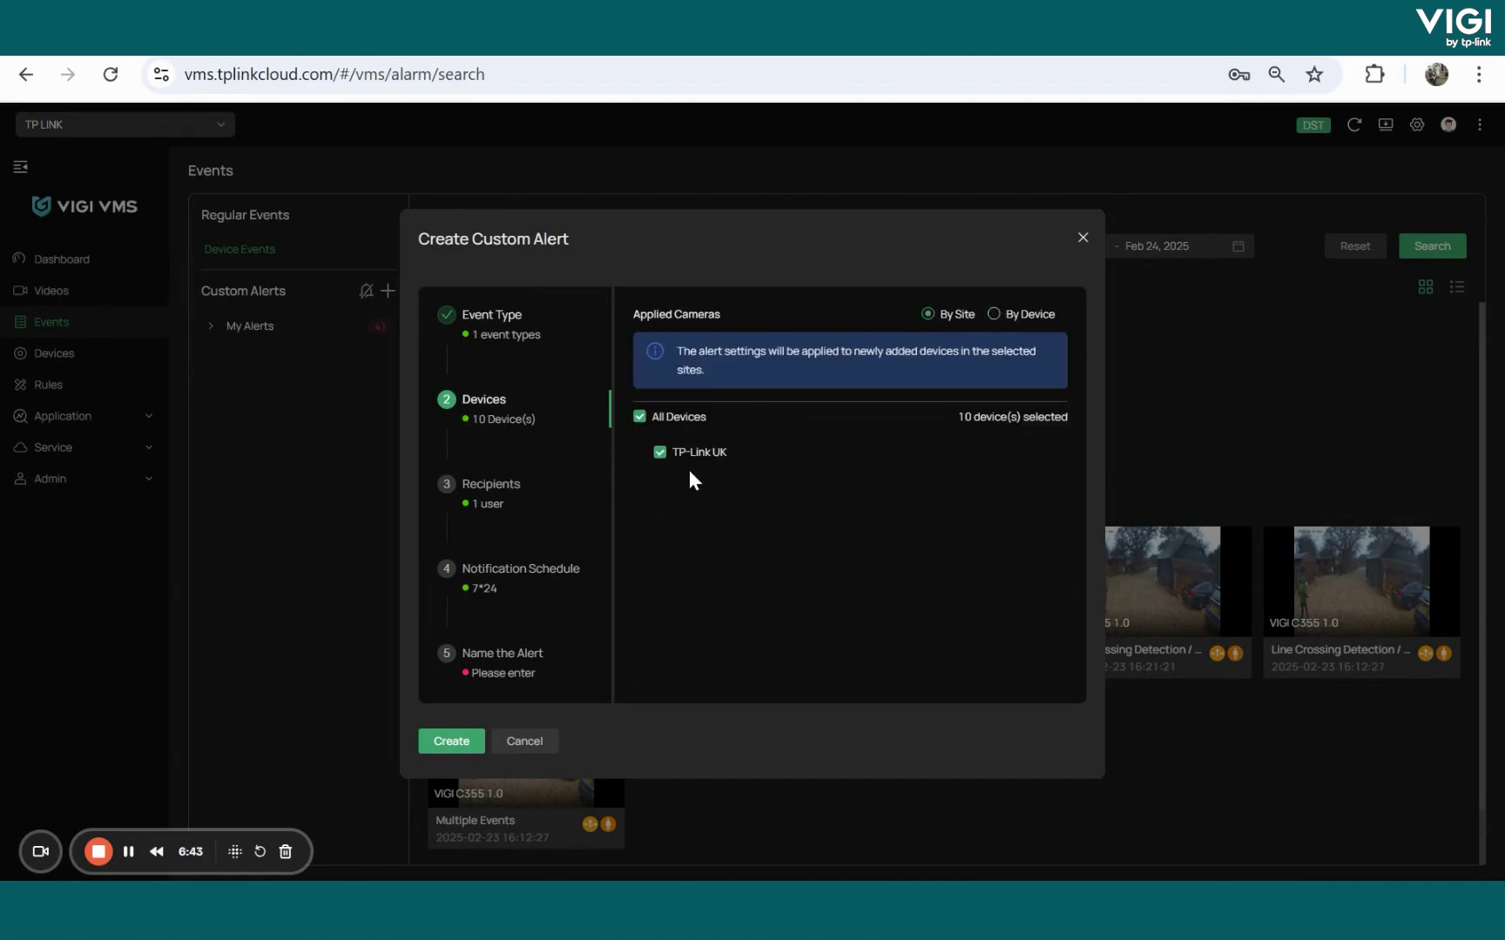
Add the security guard account as a recipient of the custom alert, with app push notification.
left_click(509, 491)
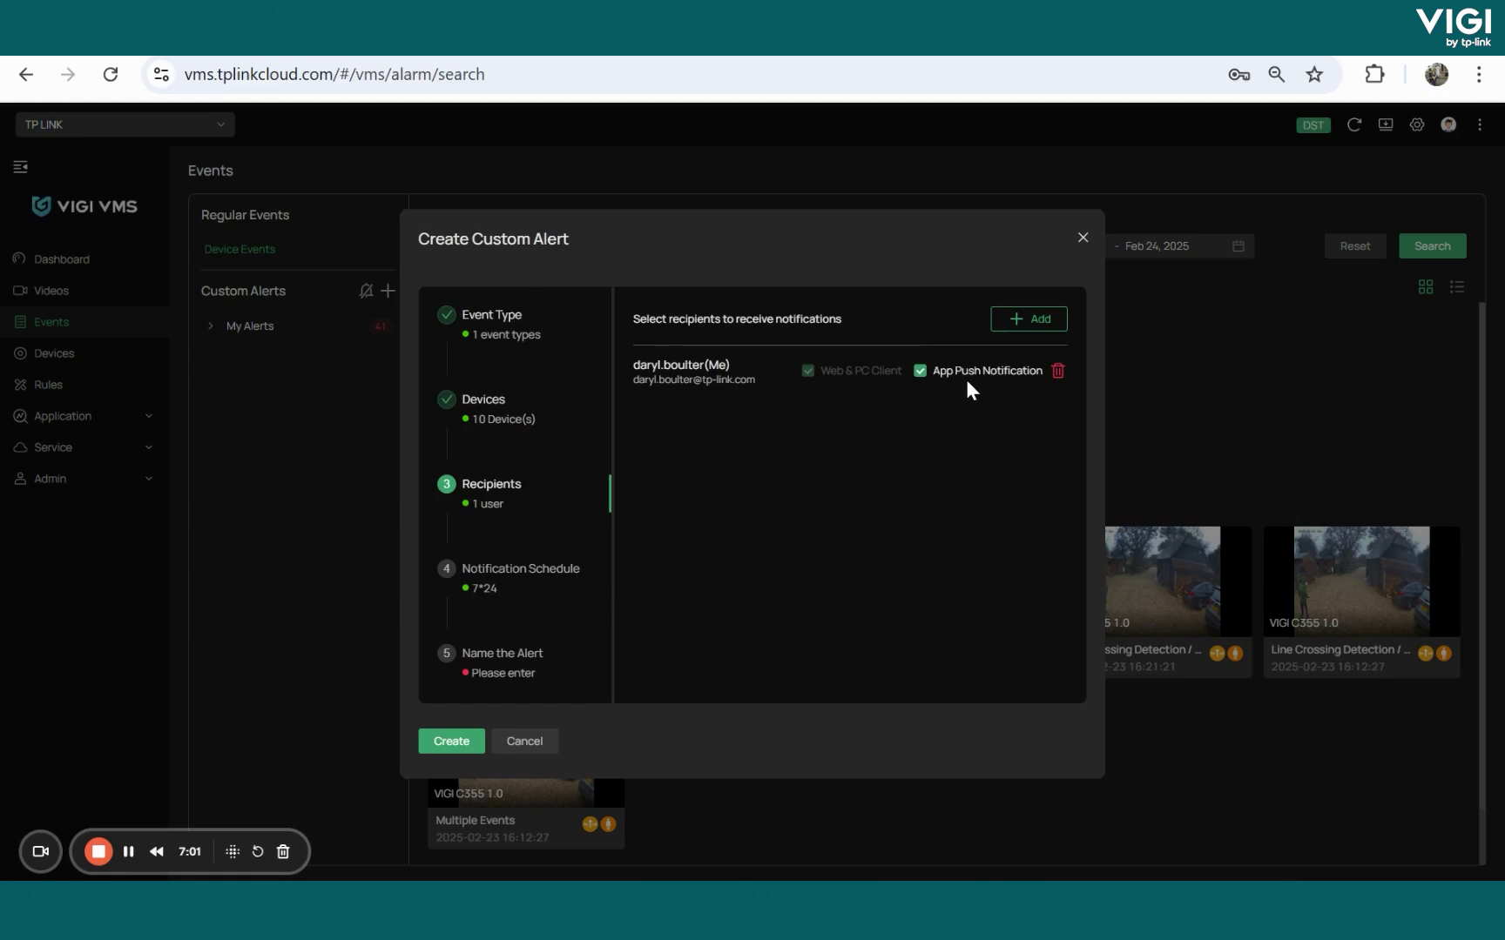
left_click(1006, 322)
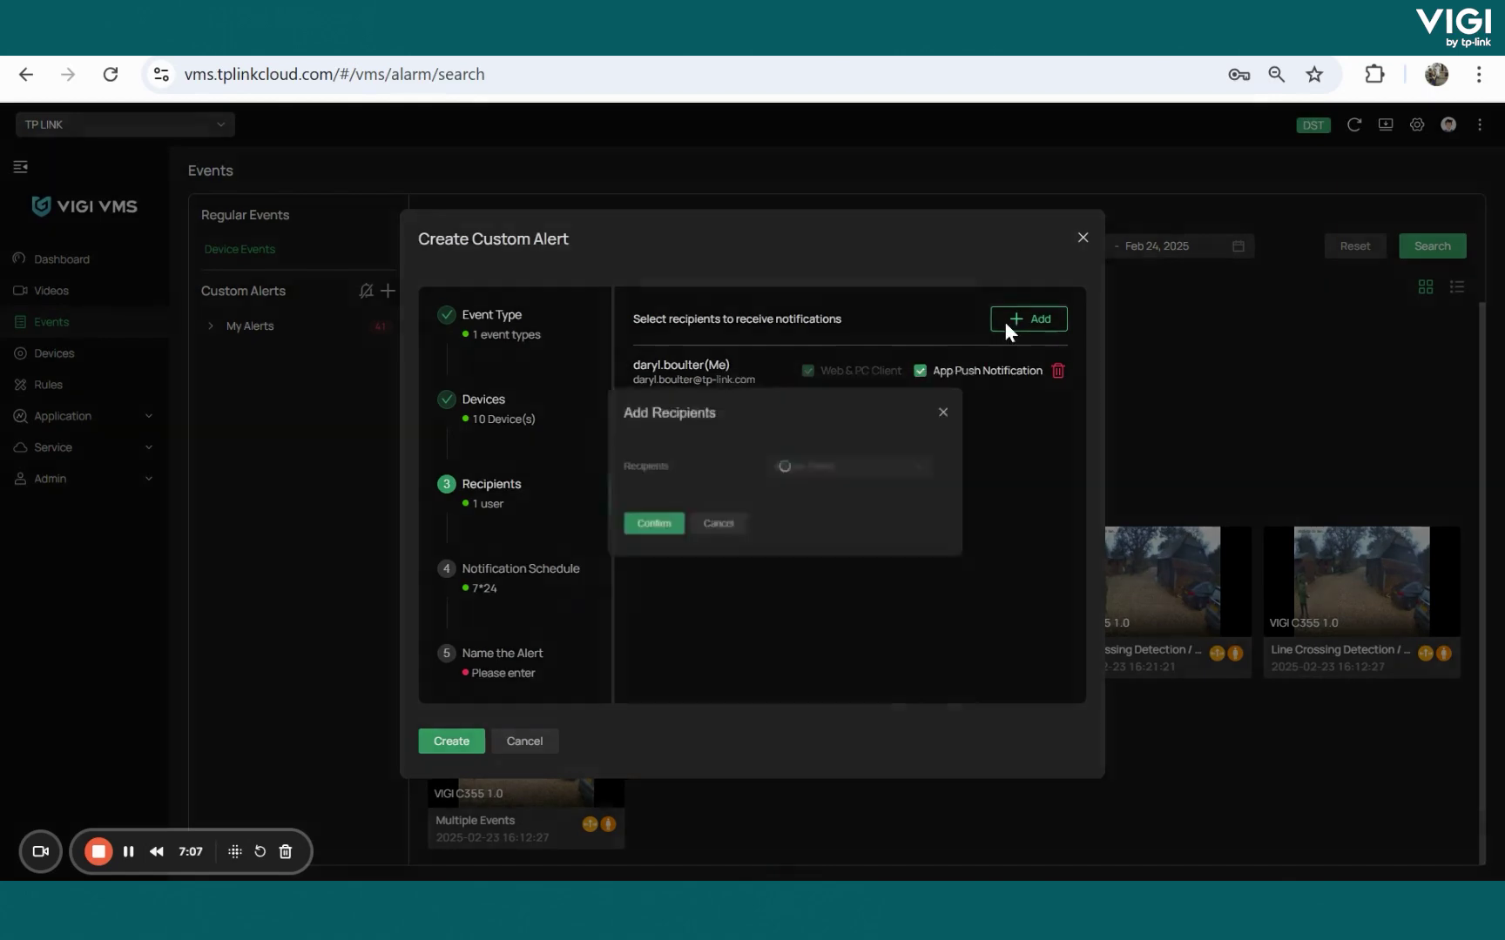
left_click(907, 486)
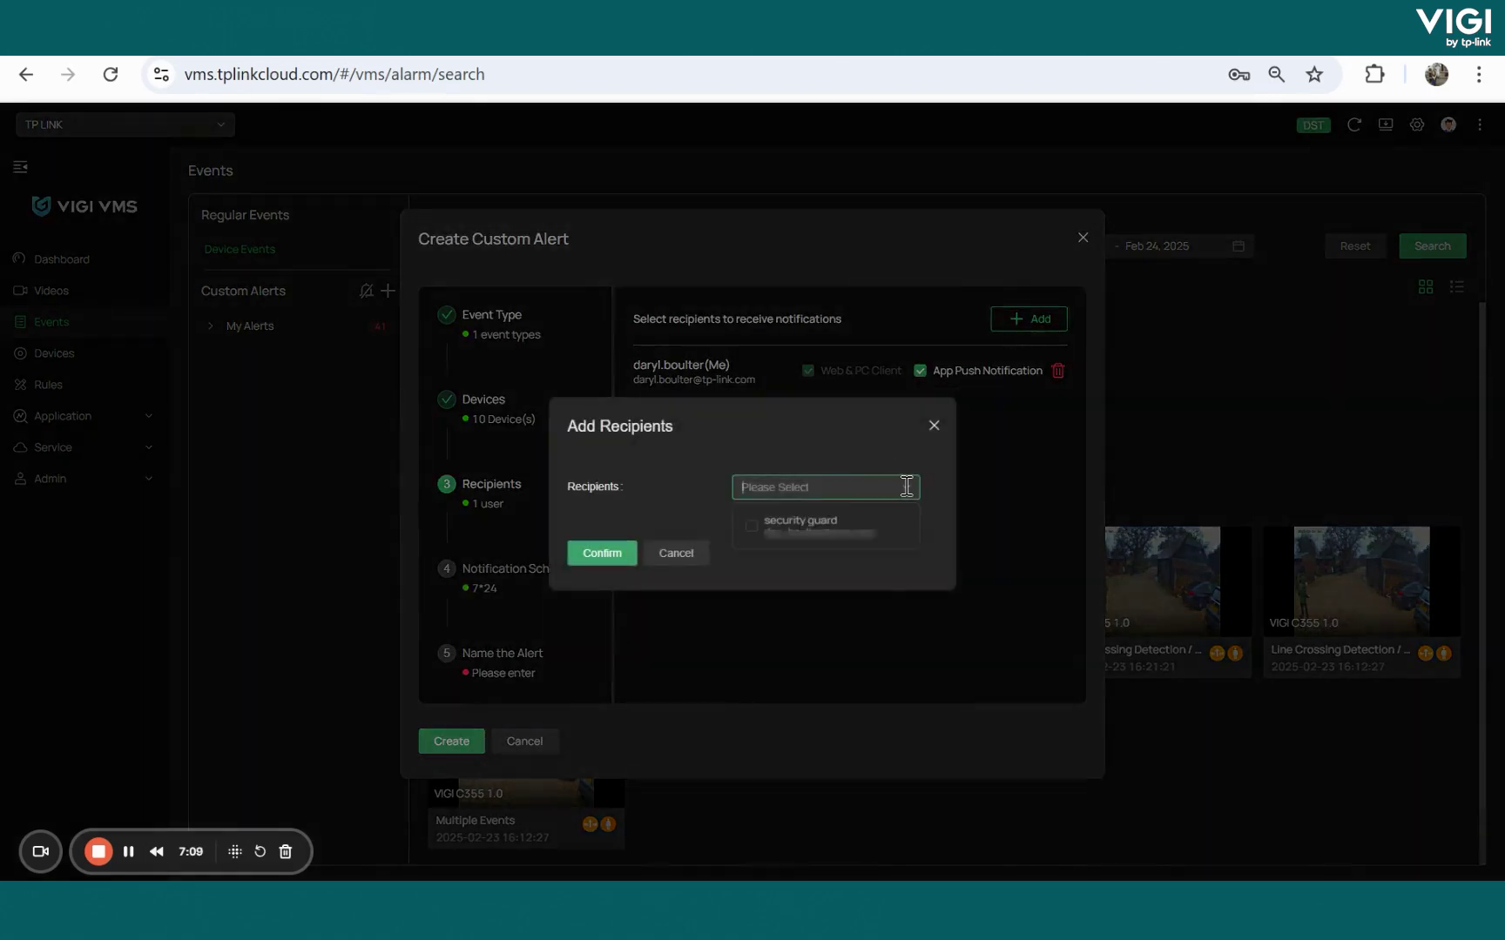
left_click(753, 531)
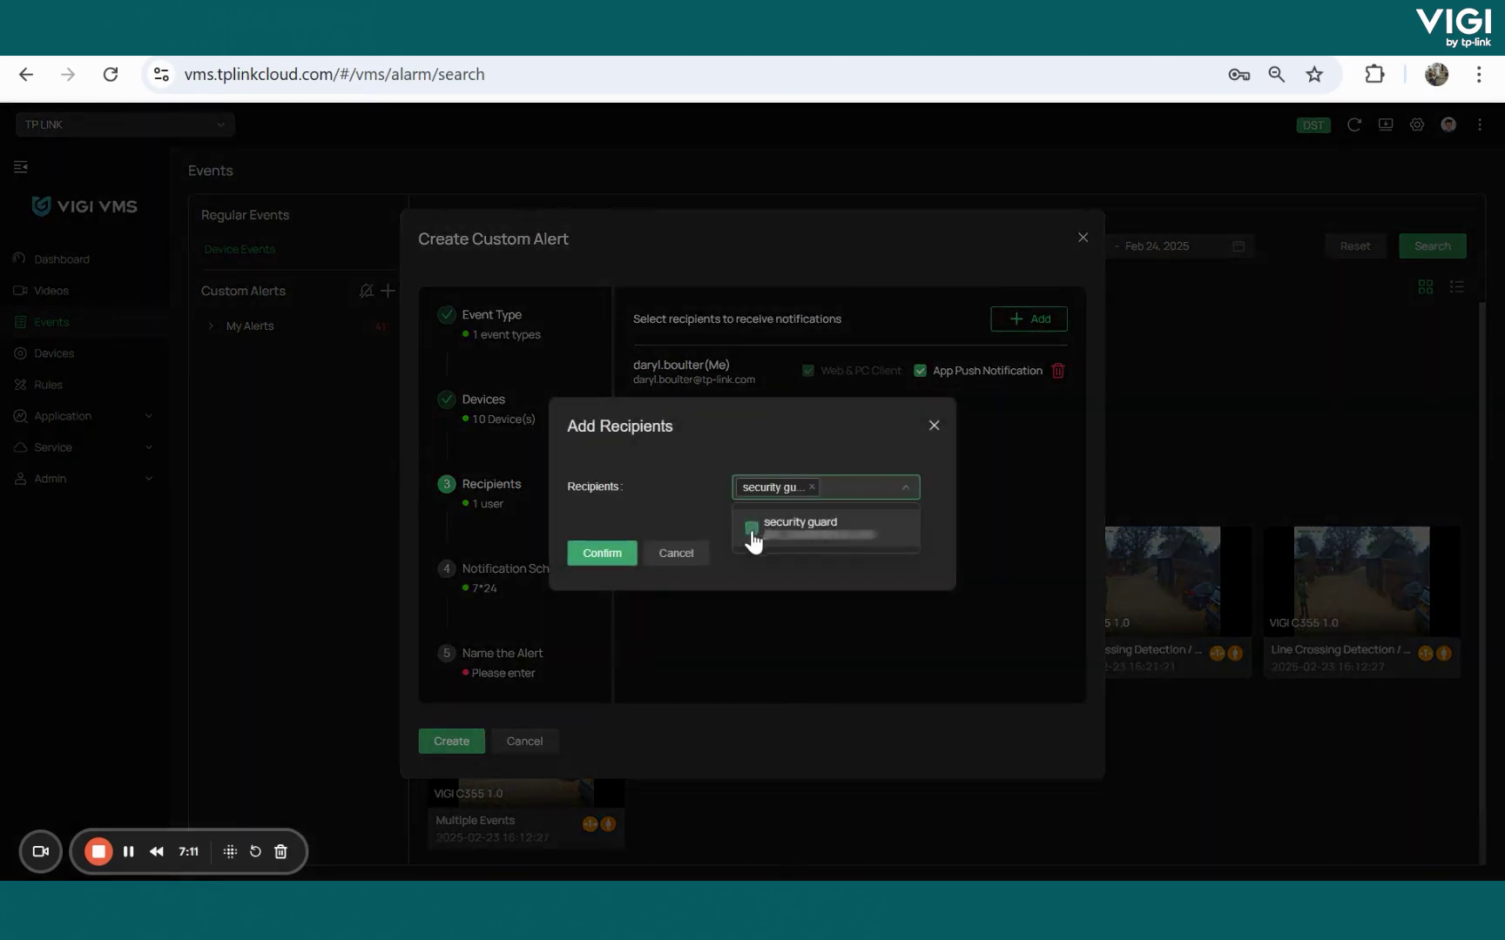
left_click(606, 557)
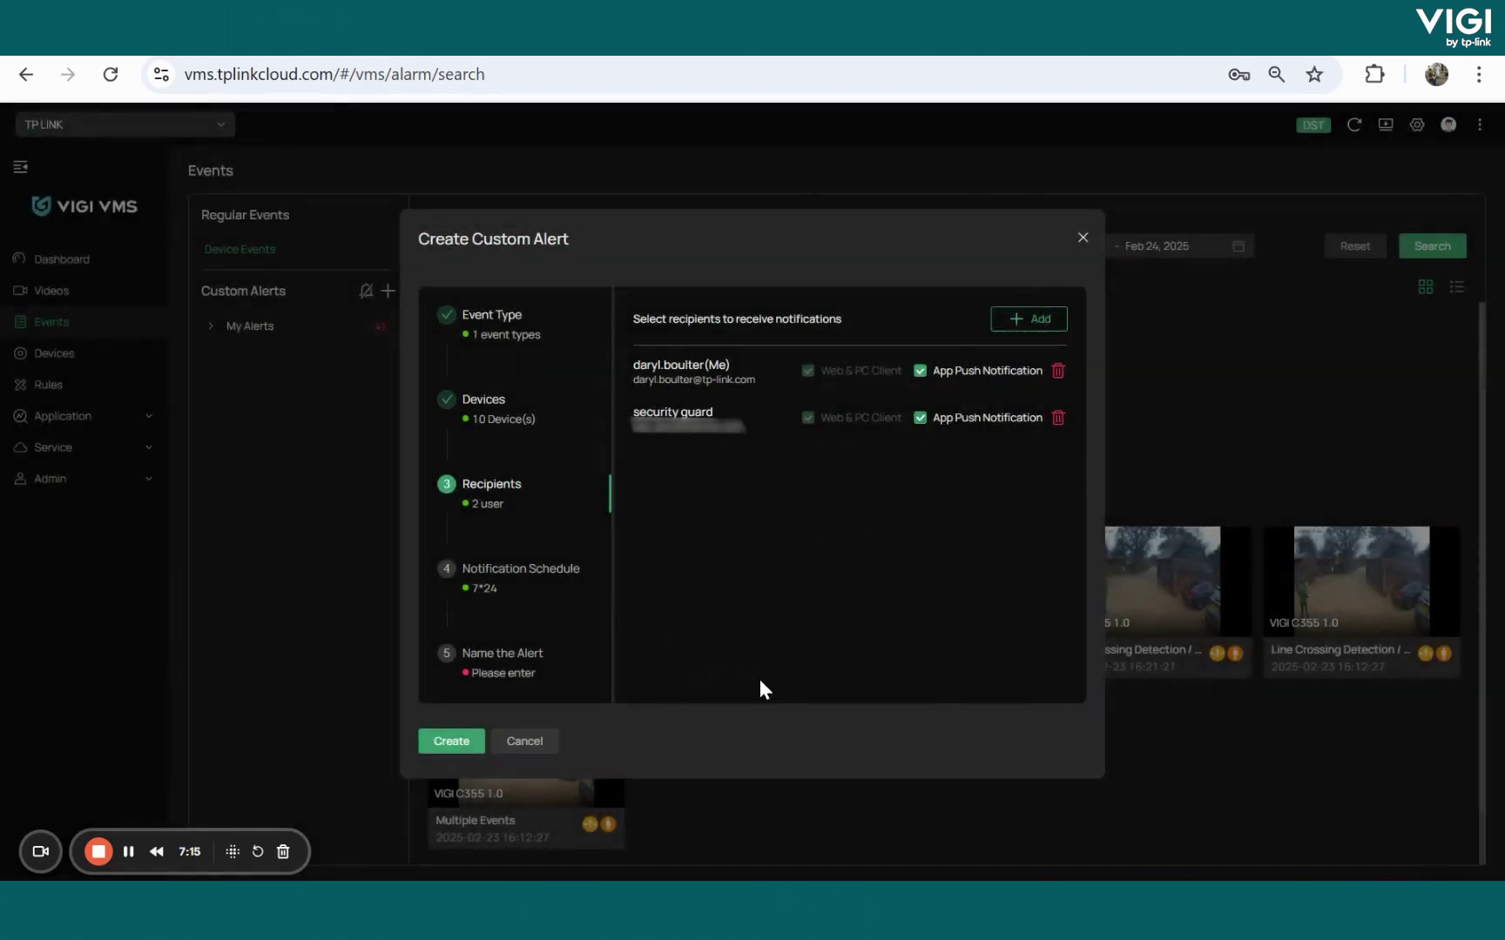
Create the custom alert with the name Tampering, keeping its 7*24 notification schedule.
left_click(536, 562)
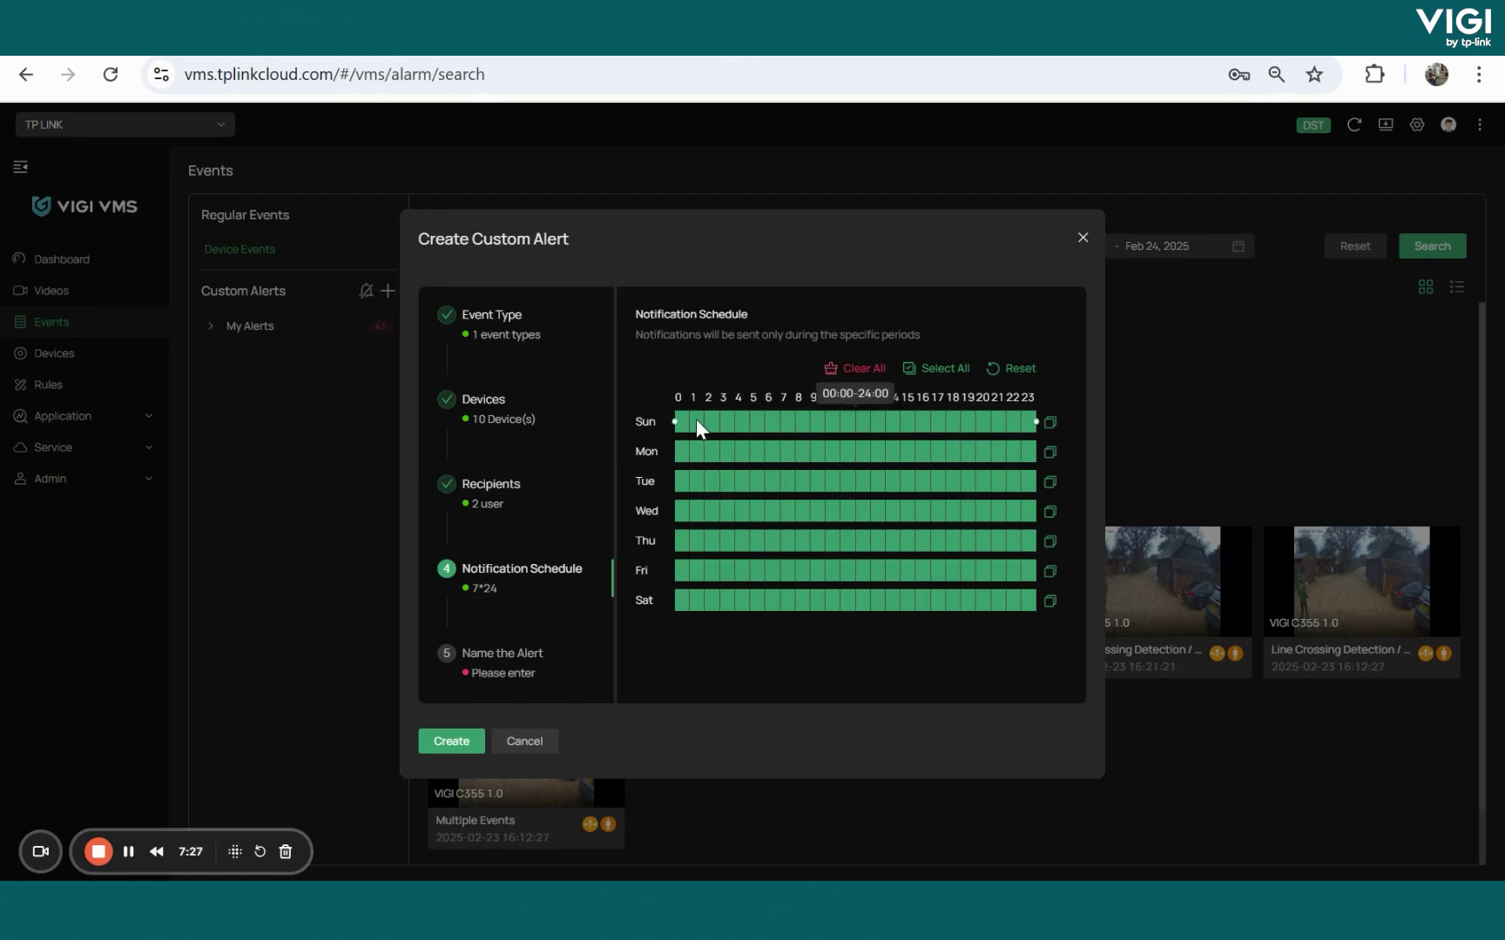
mouse_move(674, 420)
left_mouse_down()
mouse_move(1074, 420)
mouse_move(675, 421)
left_mouse_up()
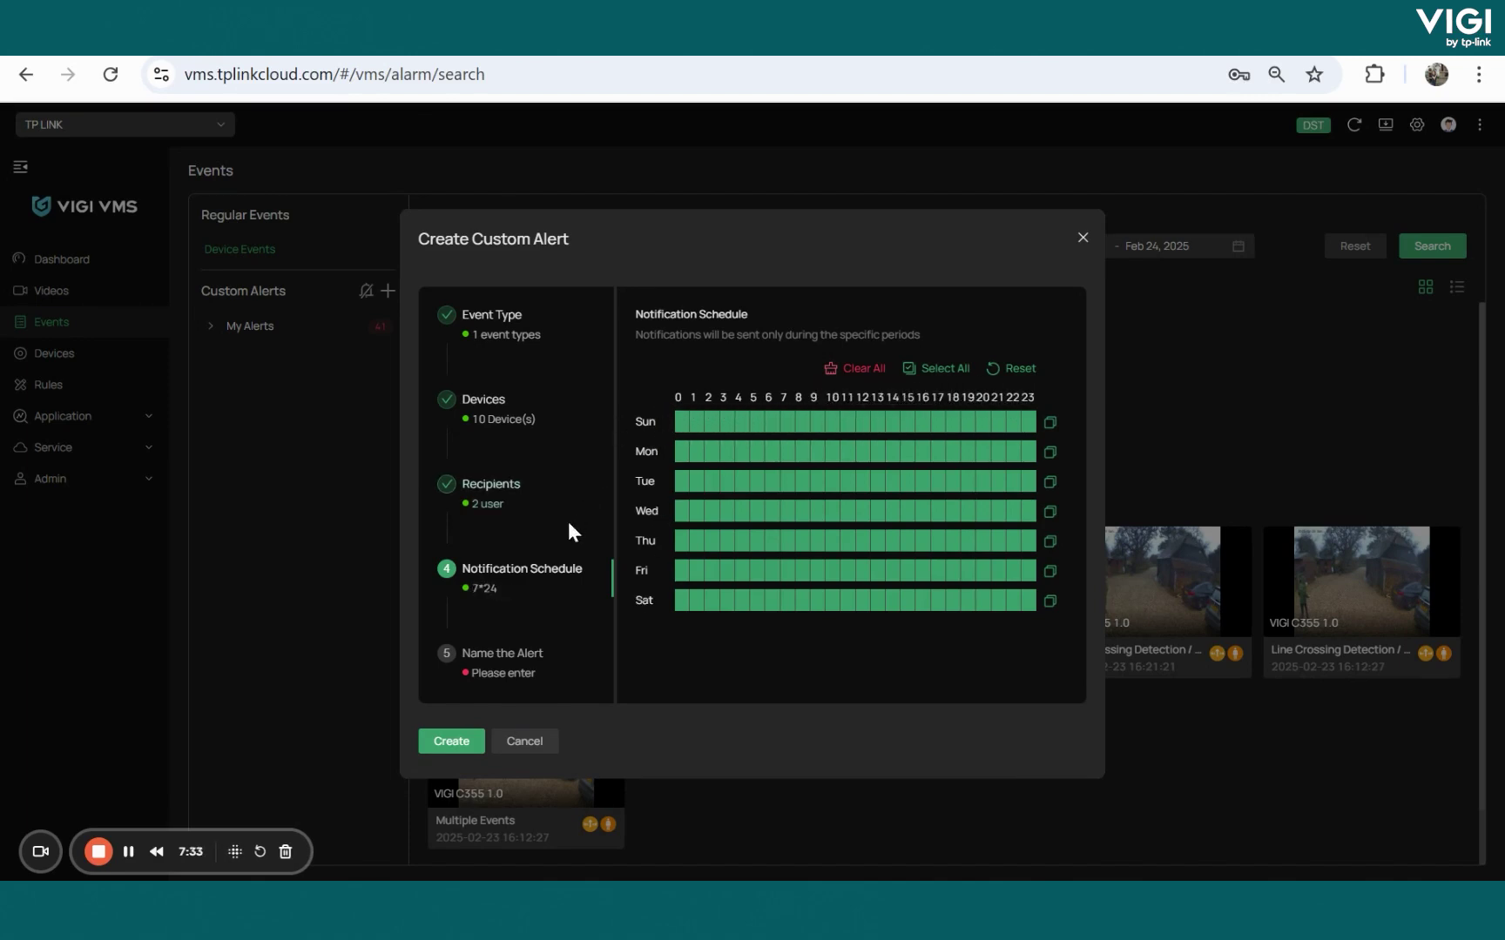
scroll(567, 524, "down", 3)
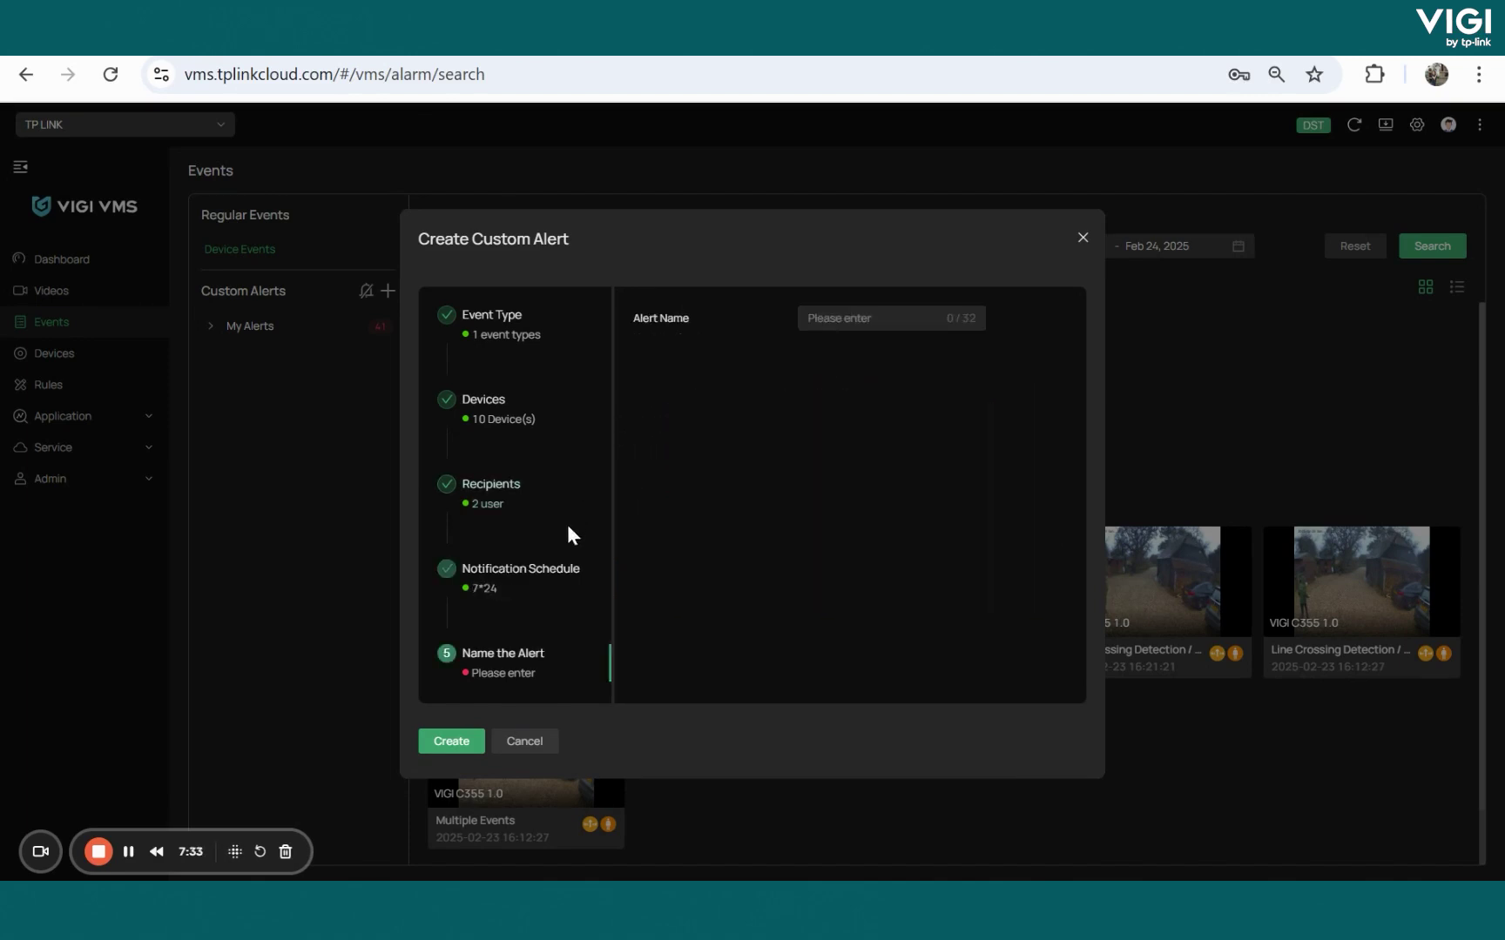
left_click(841, 315)
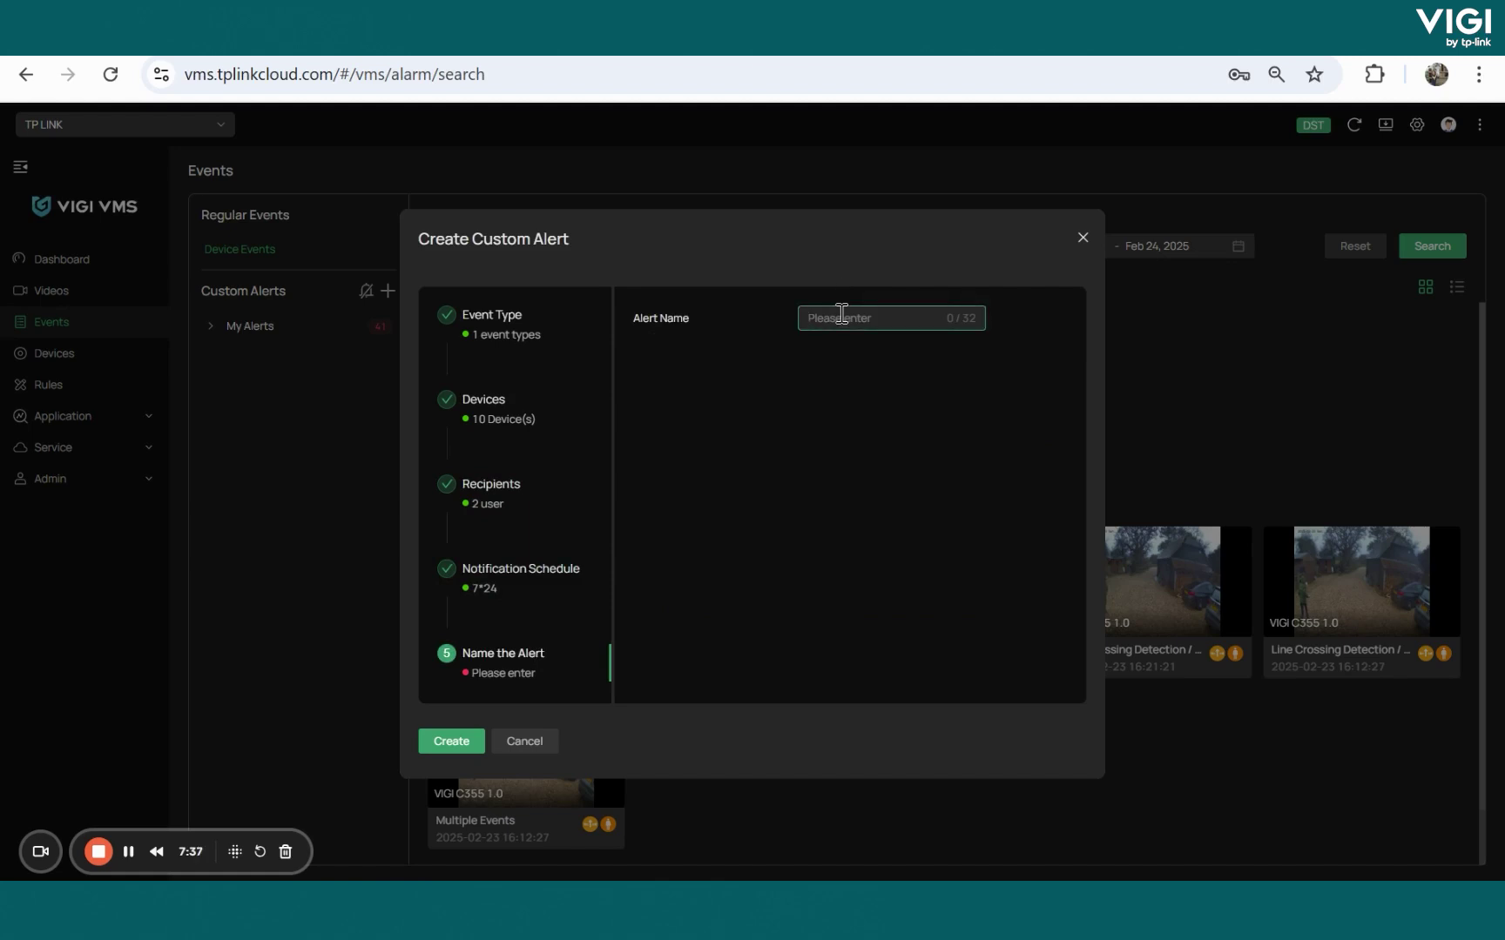
type("R")
key("BackSpace")
type("Tamp")
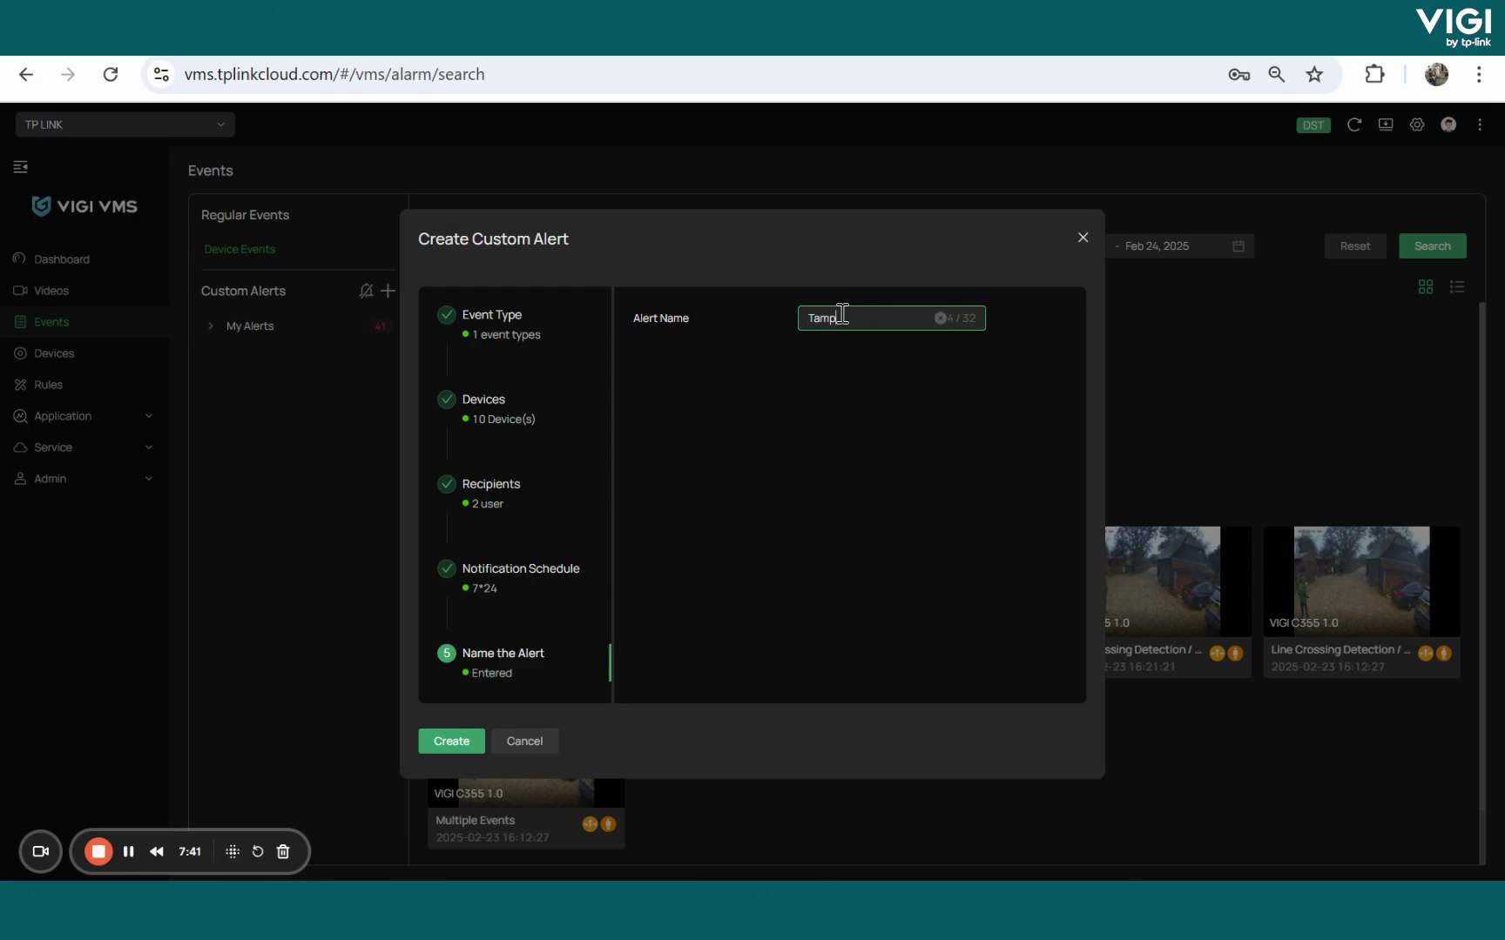
type("ering")
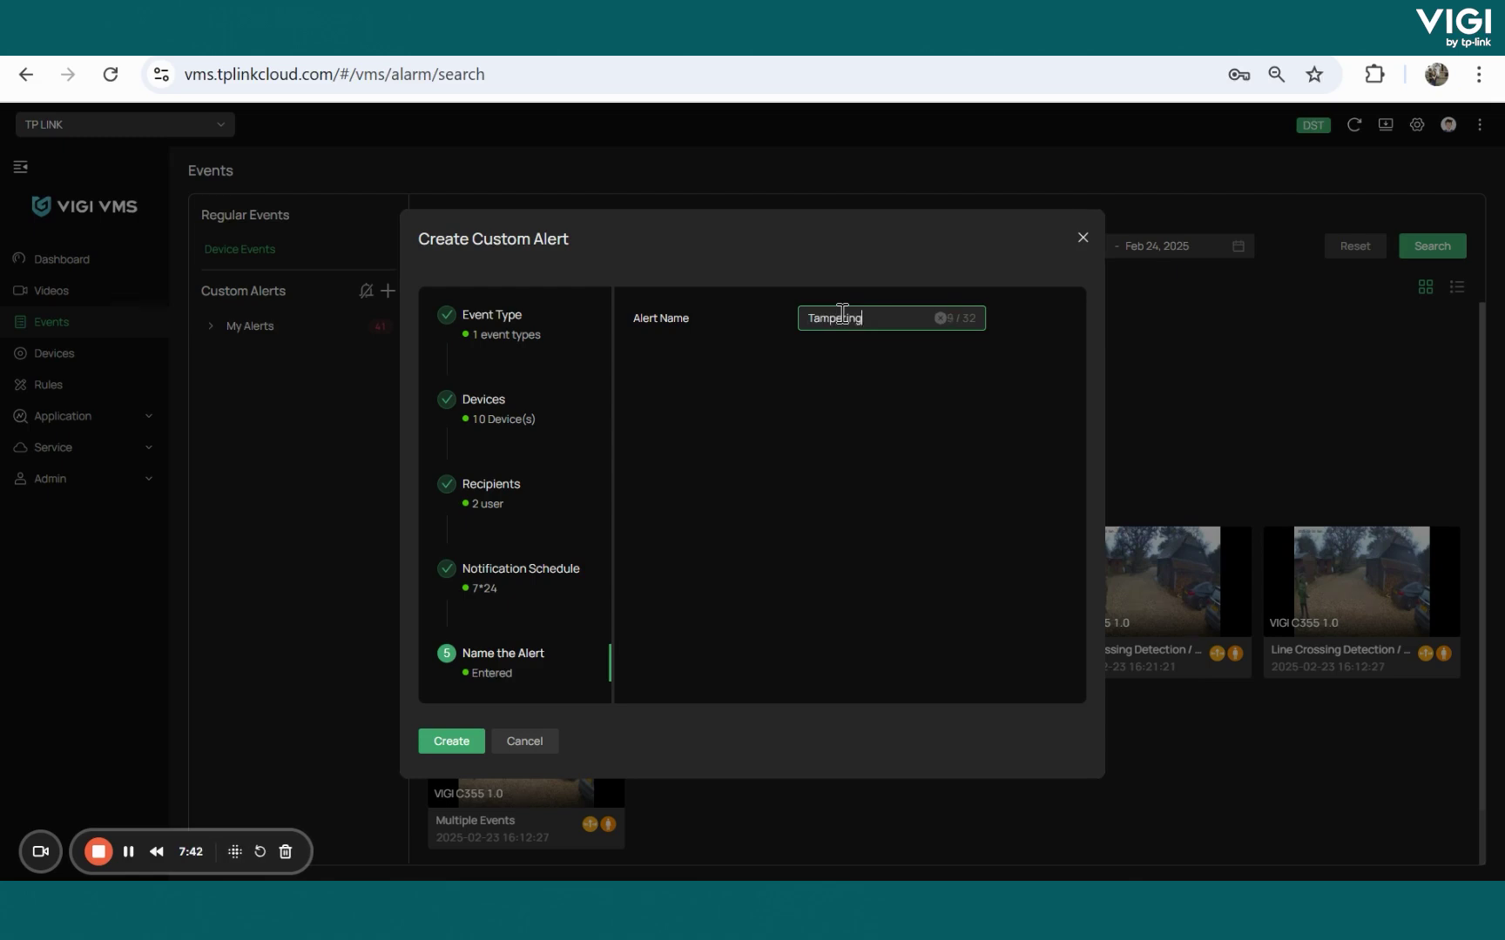
left_click(444, 745)
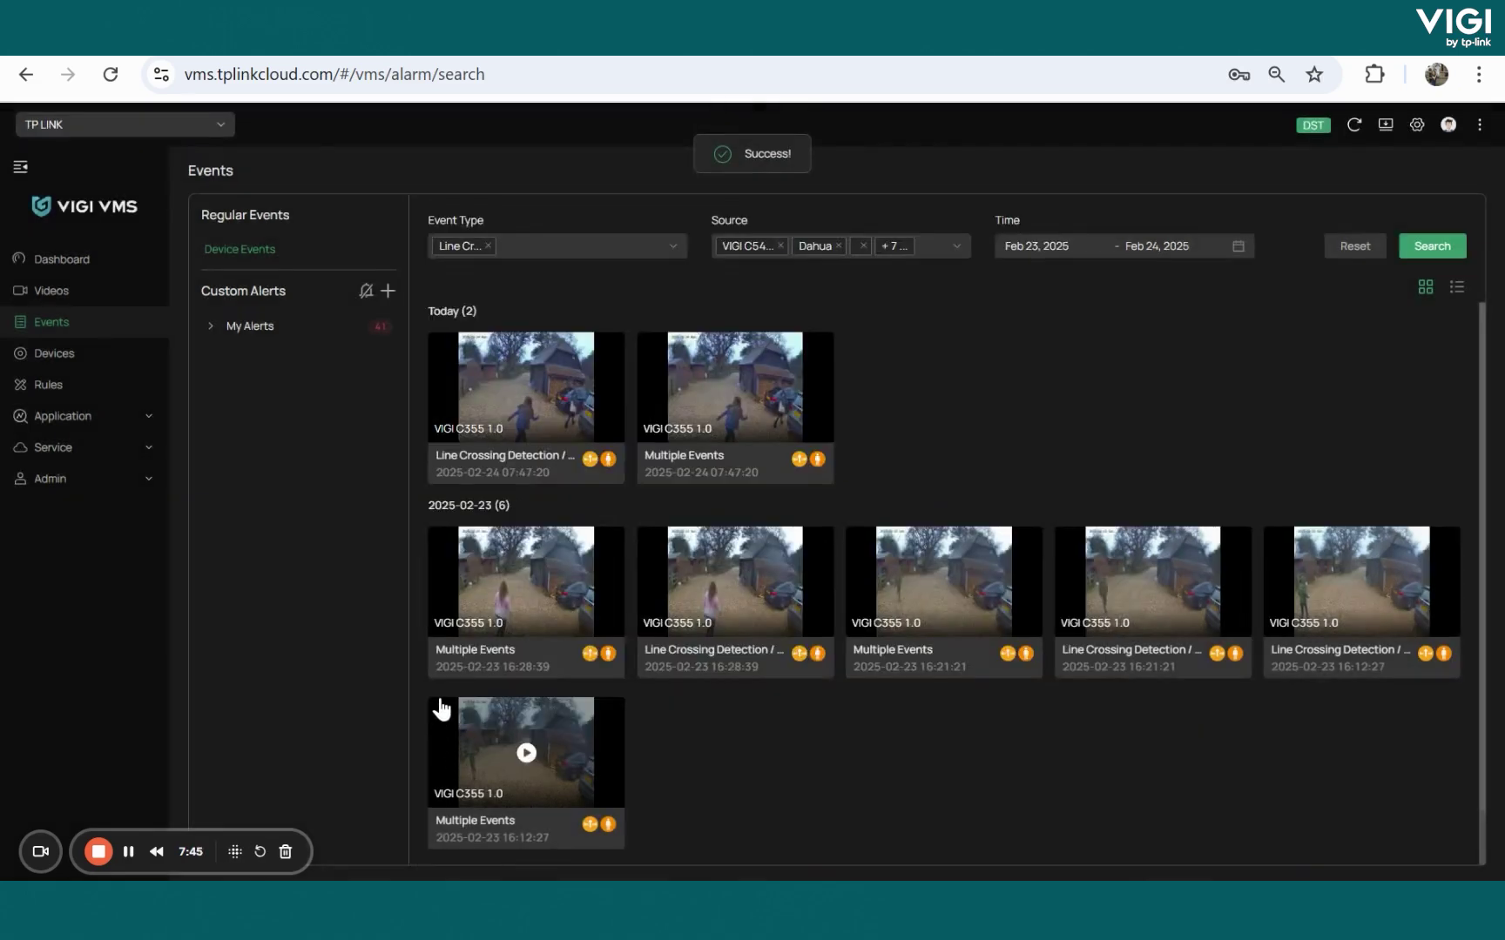
Look through the custom alerts under My Alerts, including line crossing and Default, and collapse the group.
left_click(212, 329)
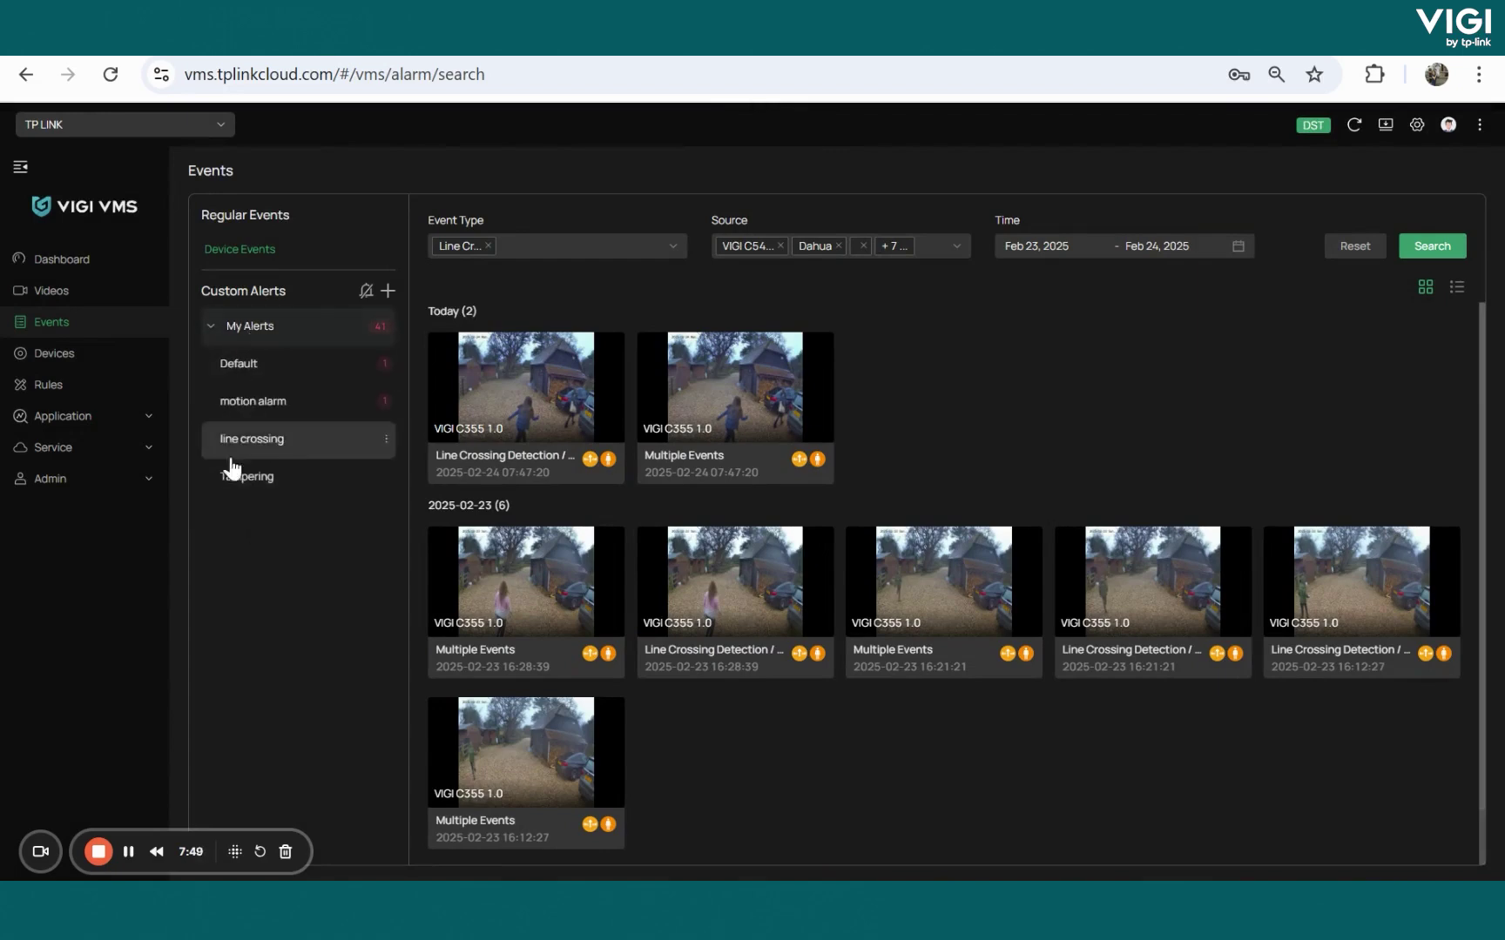
left_click(273, 438)
left_click(269, 365)
left_click(251, 329)
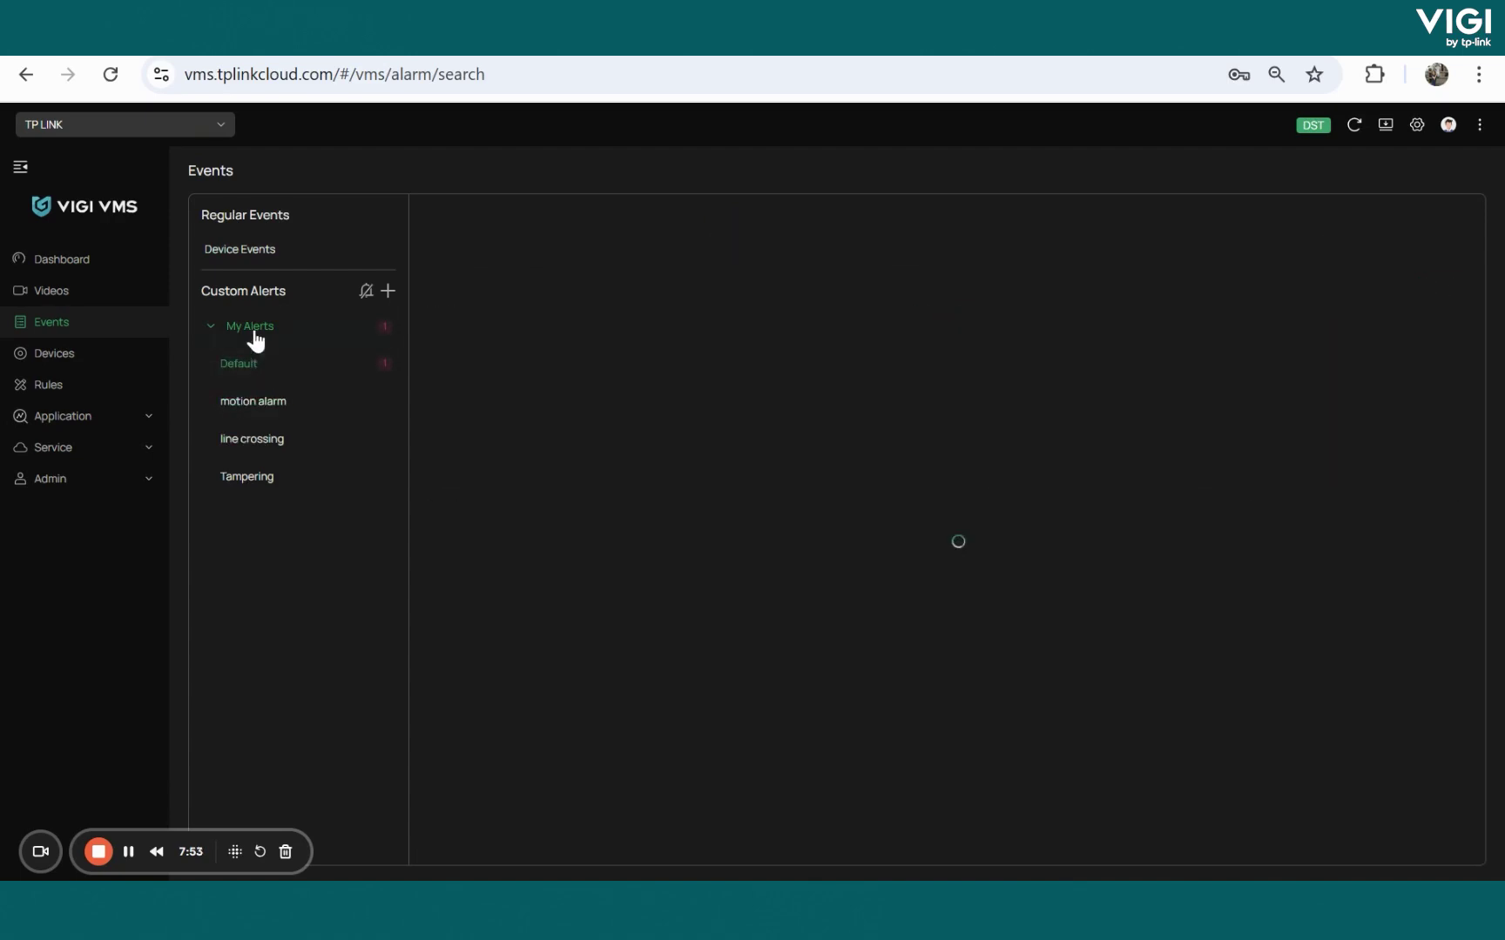
left_click(211, 326)
Open the settings of the VIGI NVR1008H(UN) 2.20 recorder in device management and review its device info, system log and system information.
left_click(87, 353)
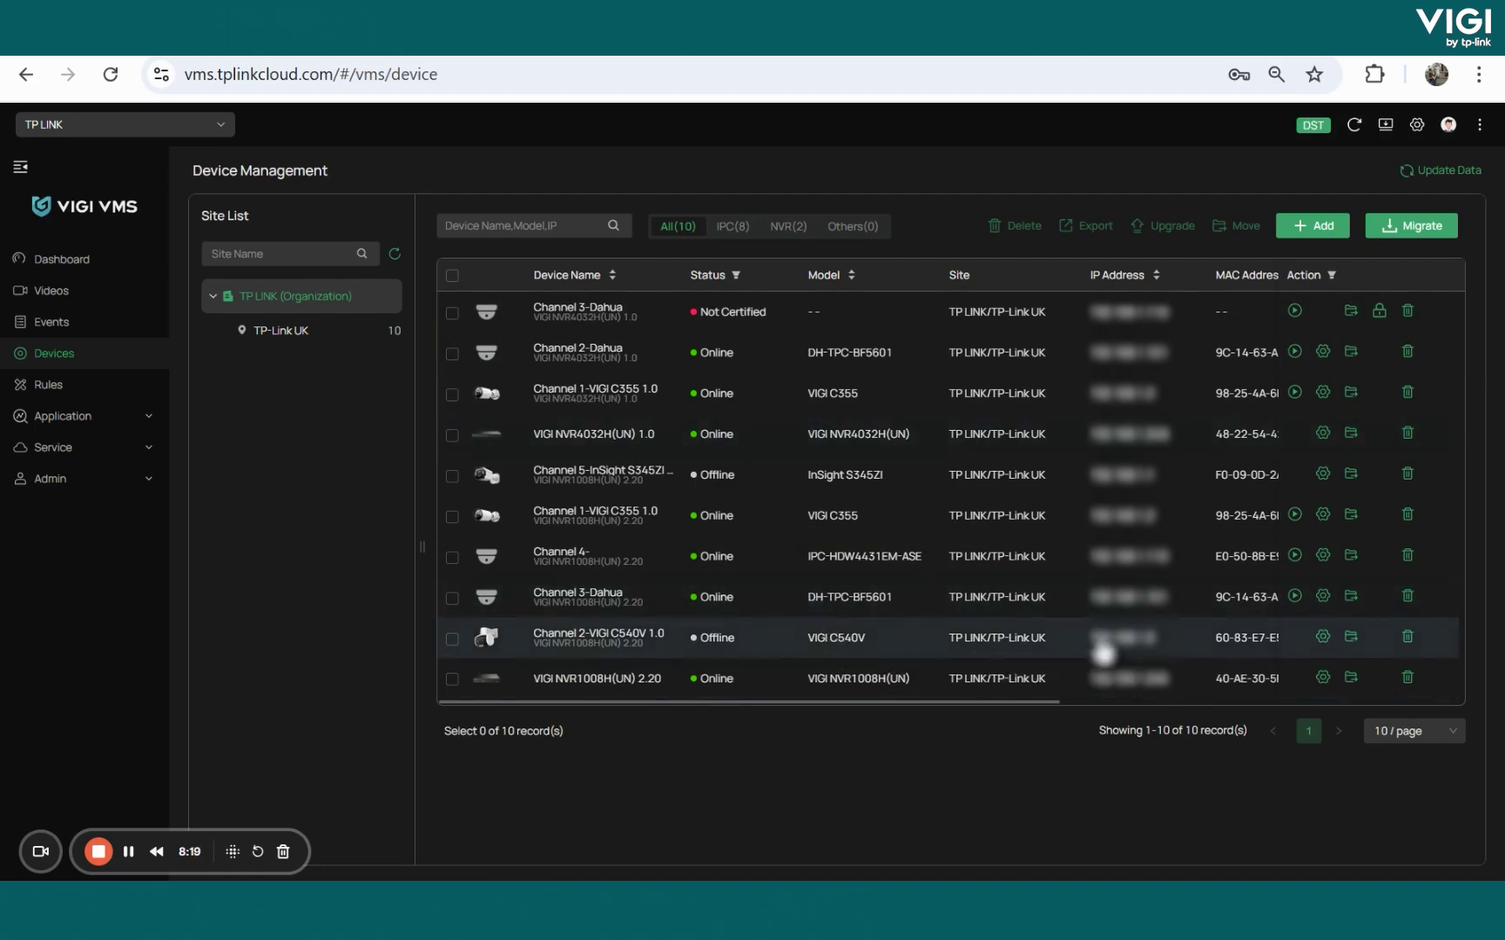
left_click(1322, 677)
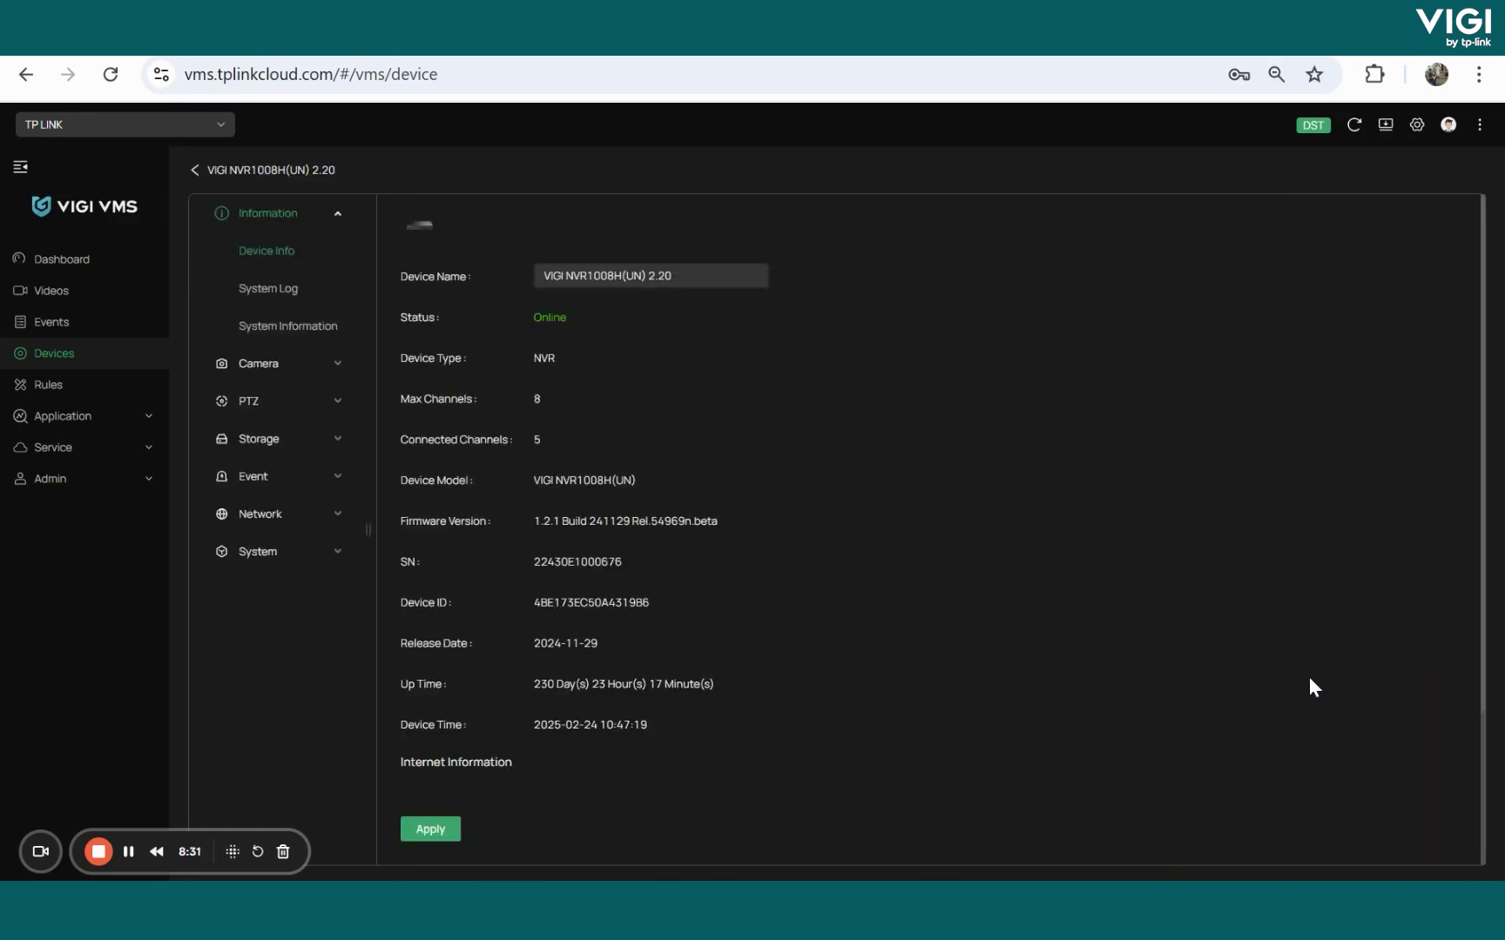
left_click(293, 300)
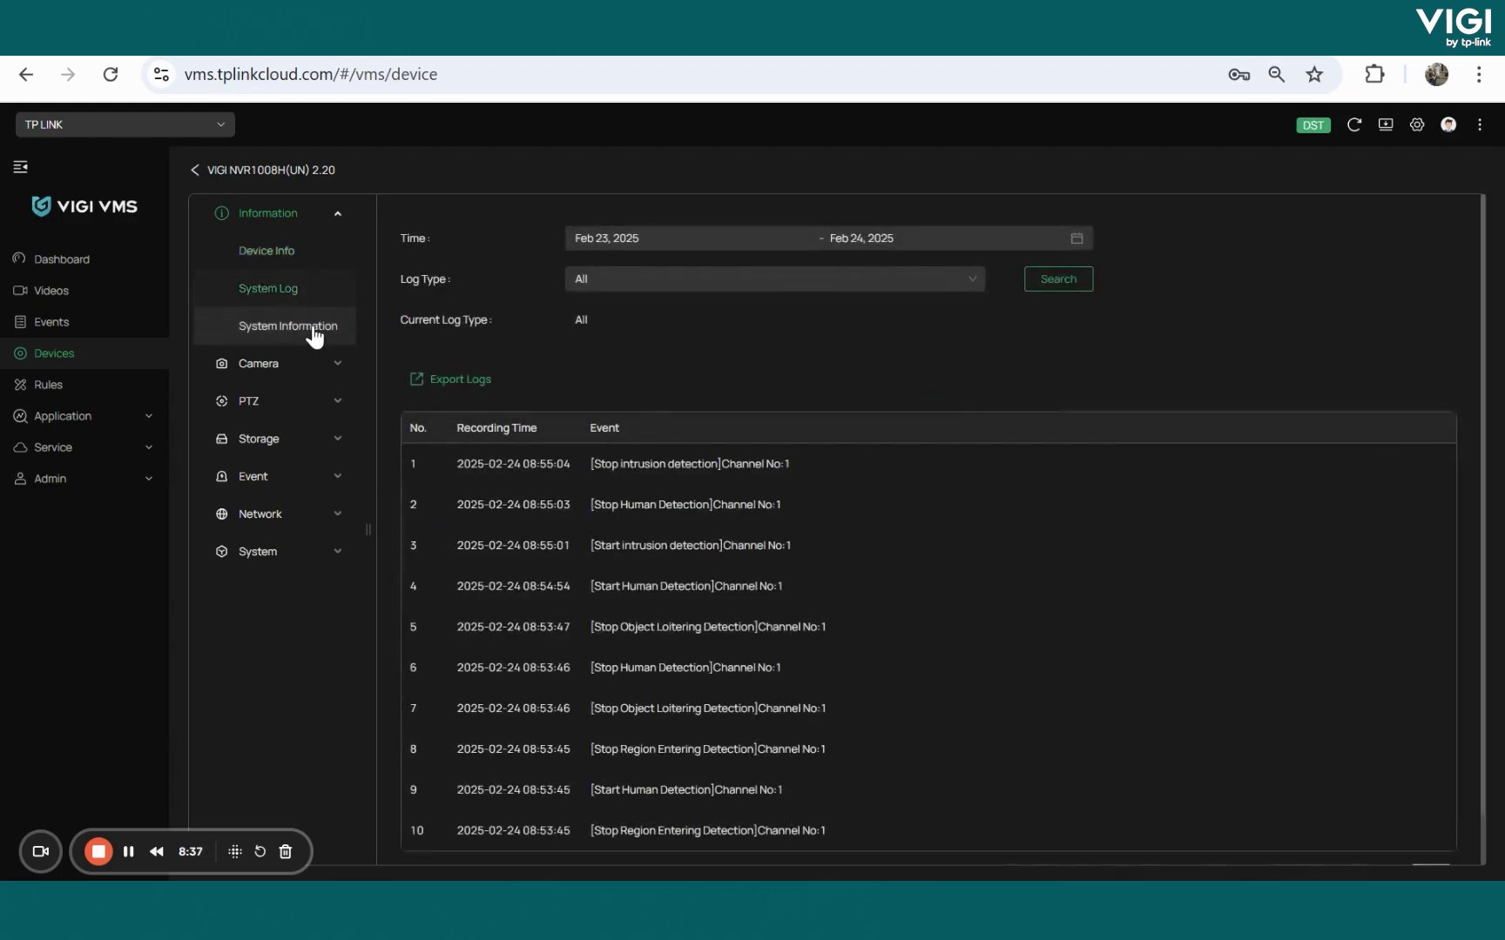
left_click(315, 334)
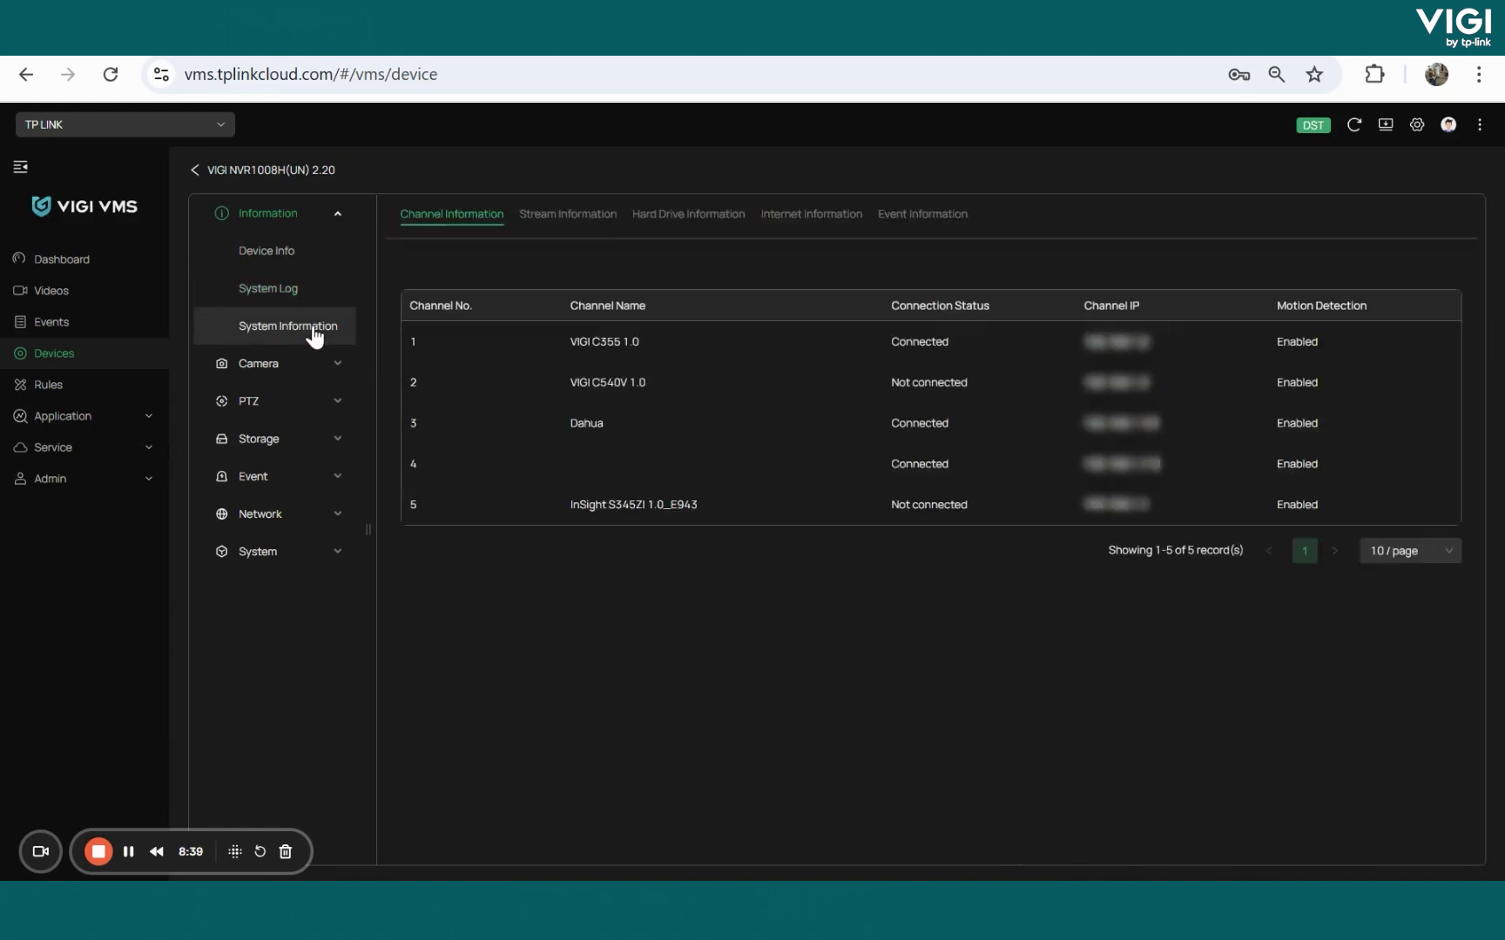
Examine the recorder's camera settings: device access, device management, stream, and the image, OSD and privacy mask display options.
left_click(277, 372)
left_click(280, 405)
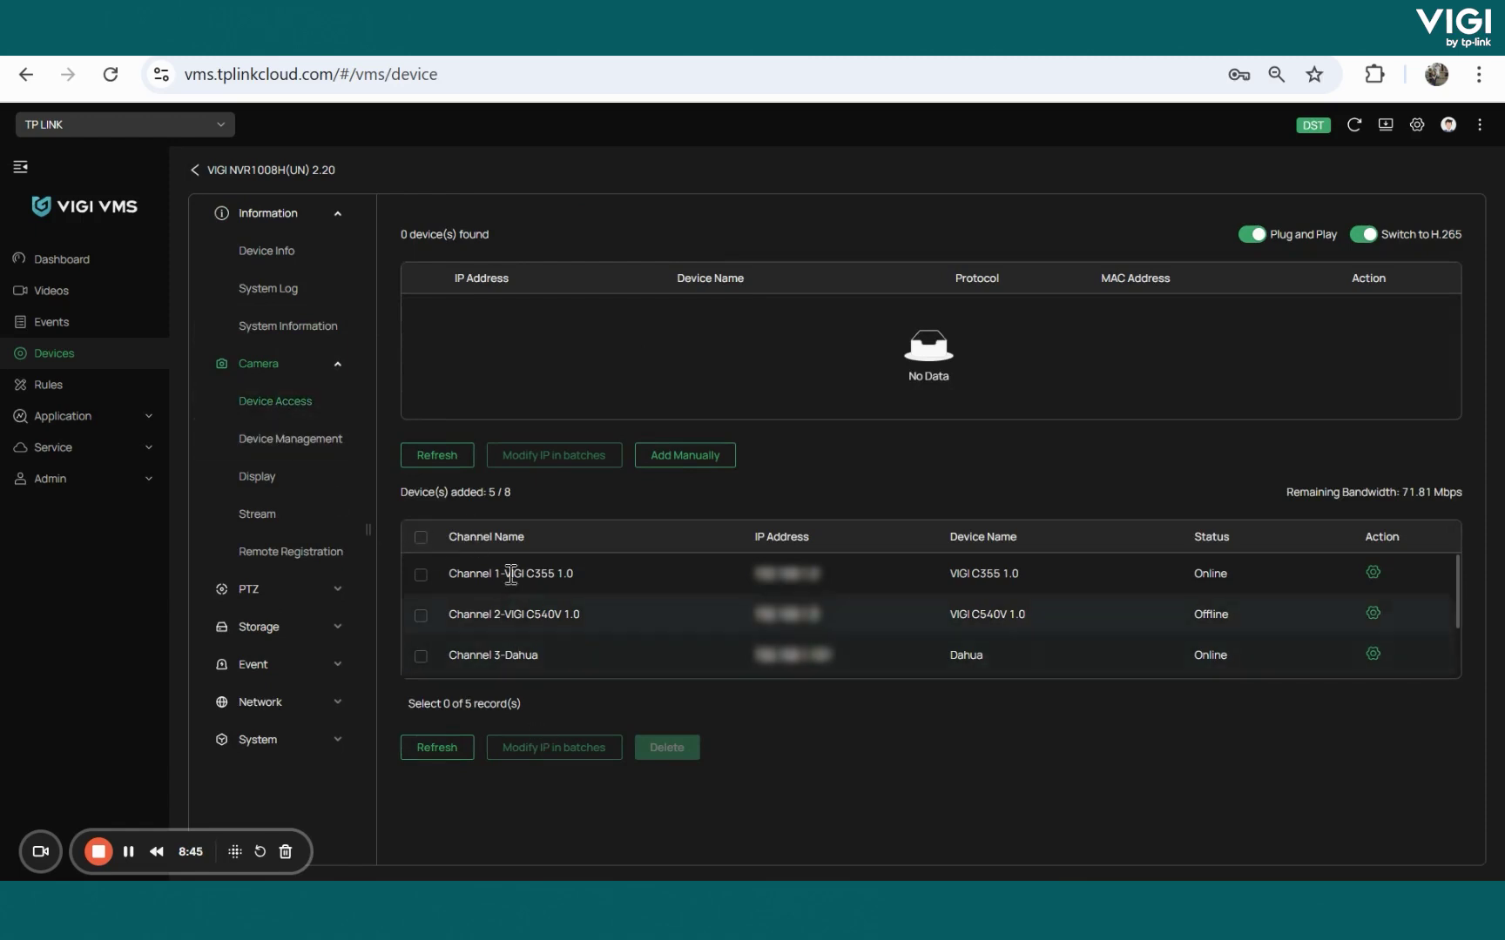
left_click(324, 451)
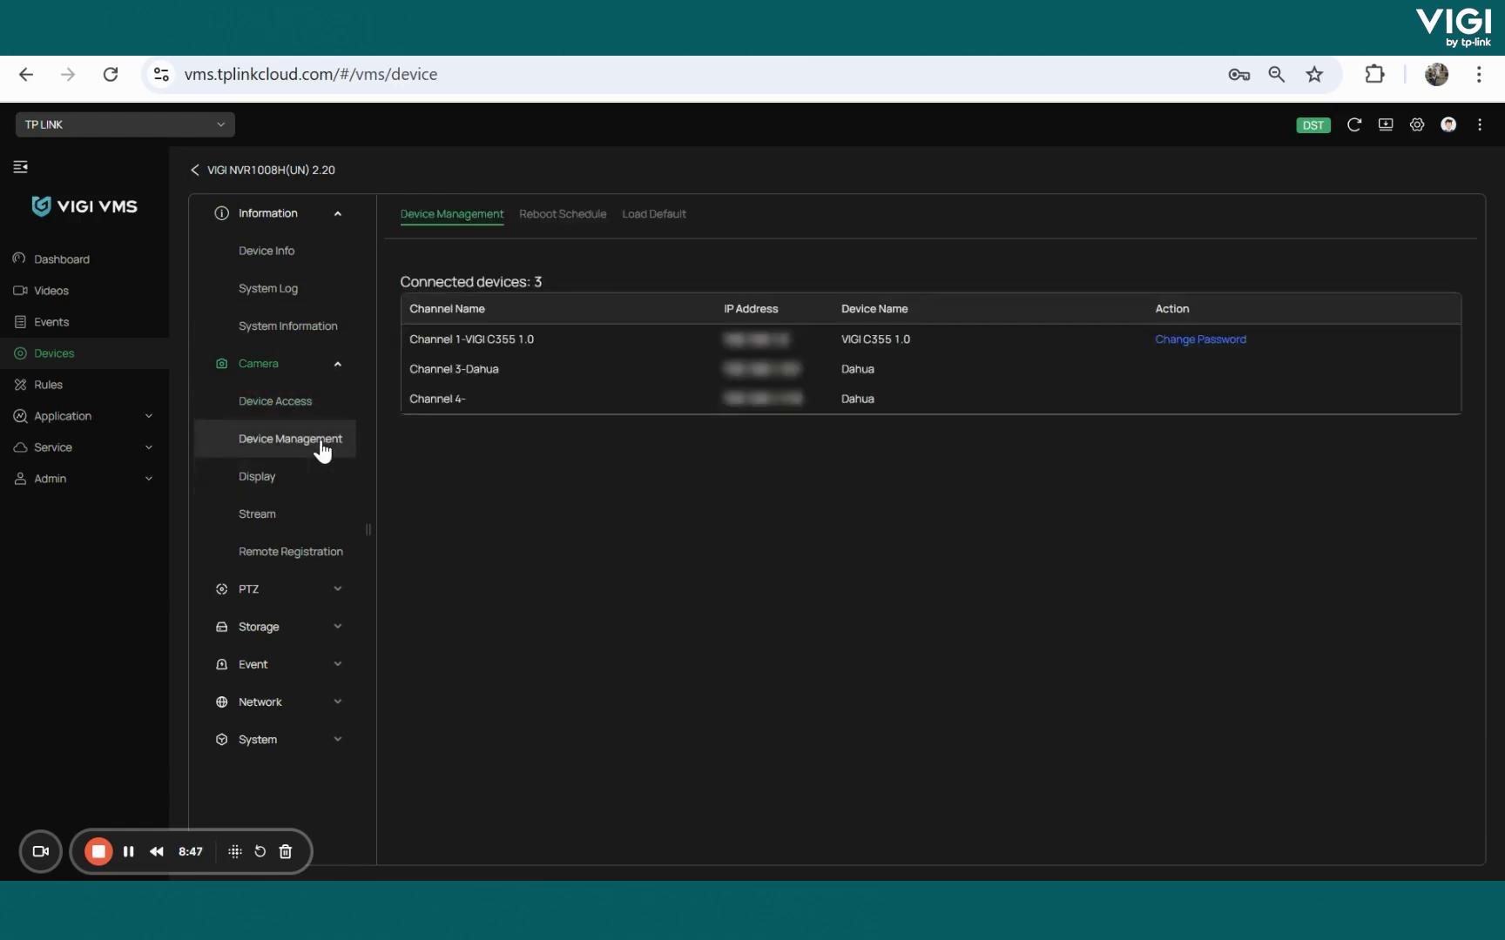
left_click(304, 494)
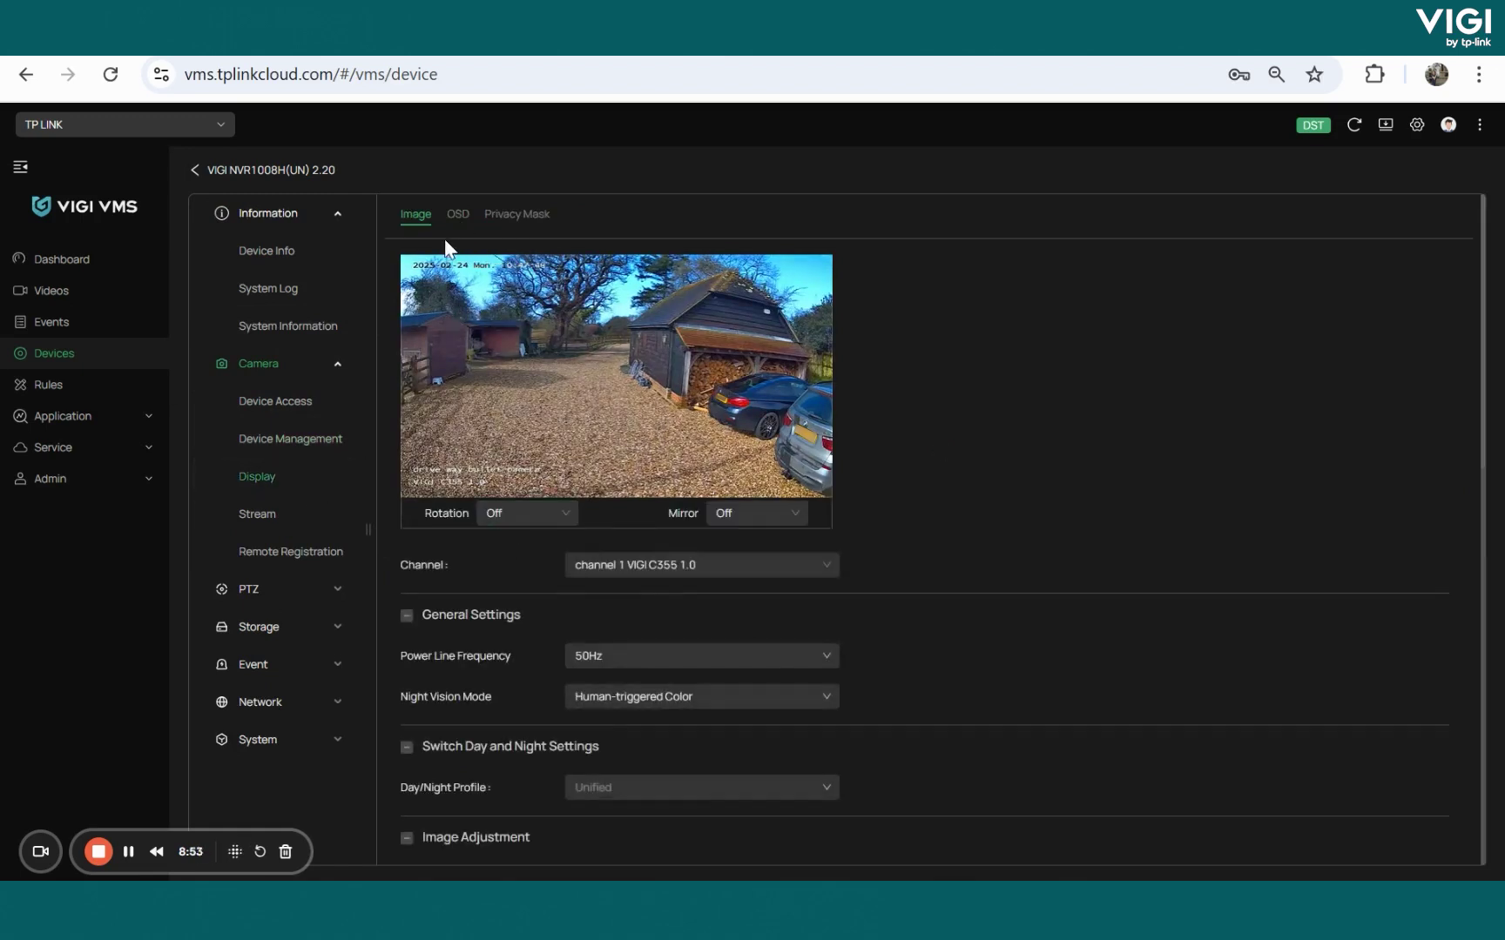
left_click(457, 215)
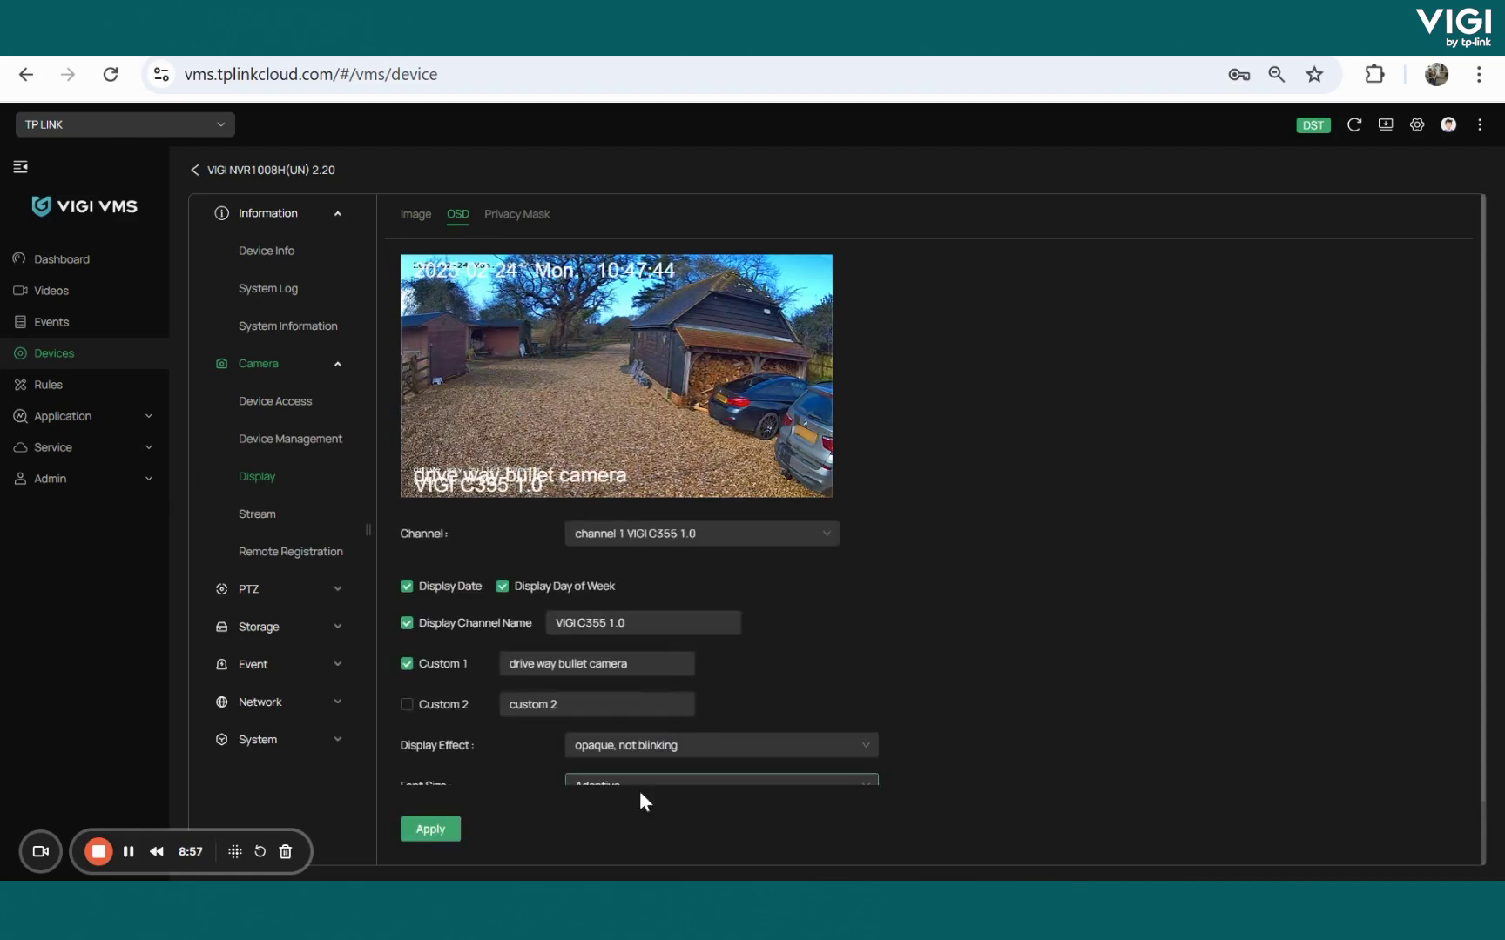
left_click(521, 217)
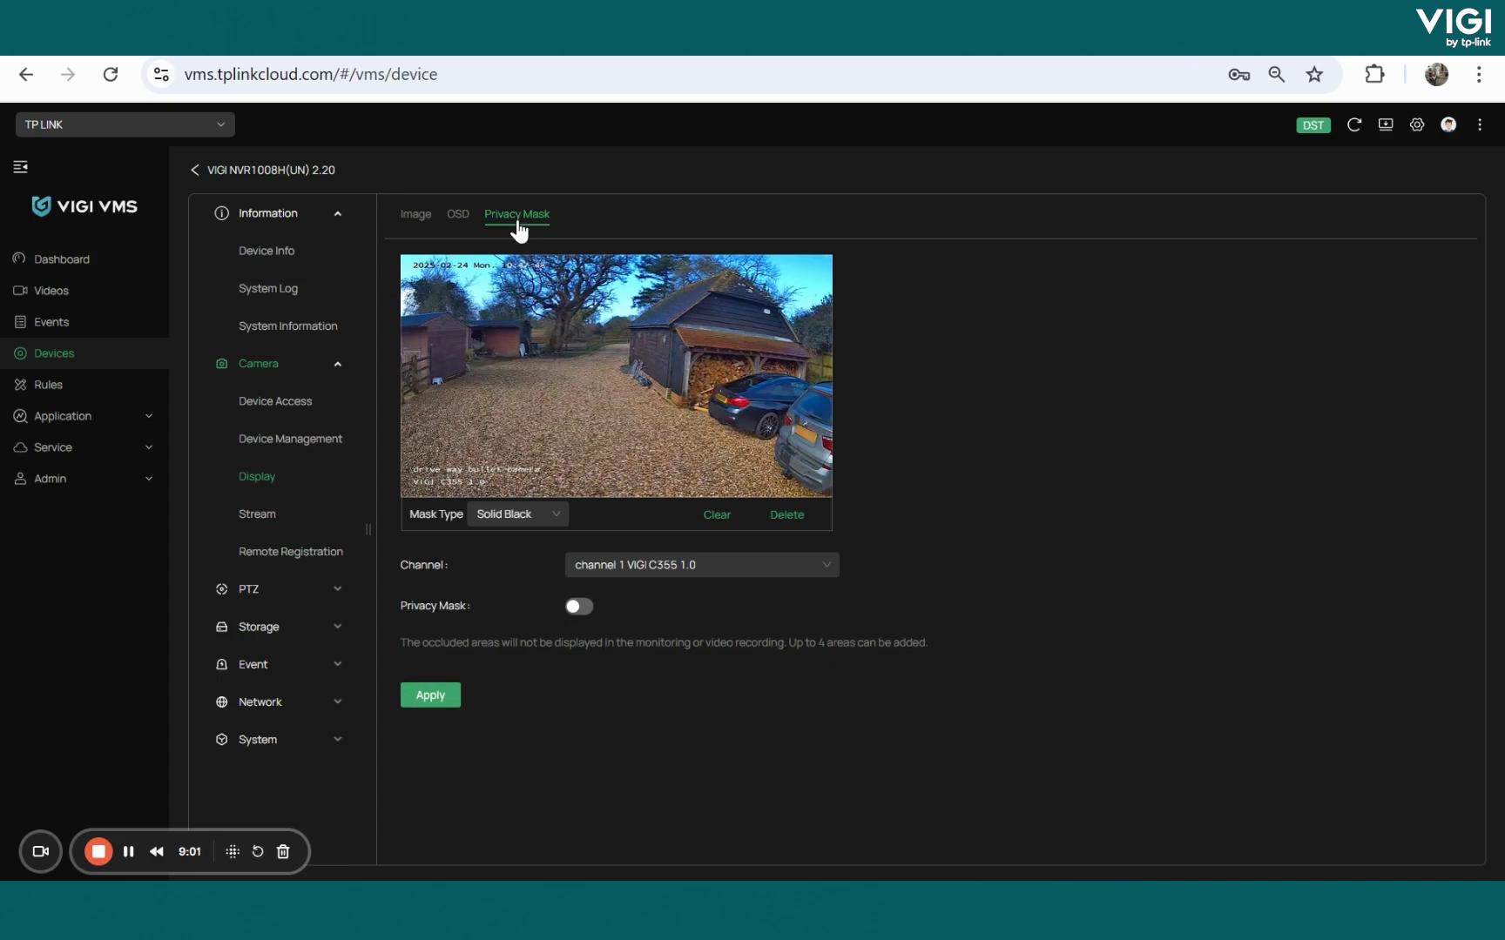
left_click(304, 522)
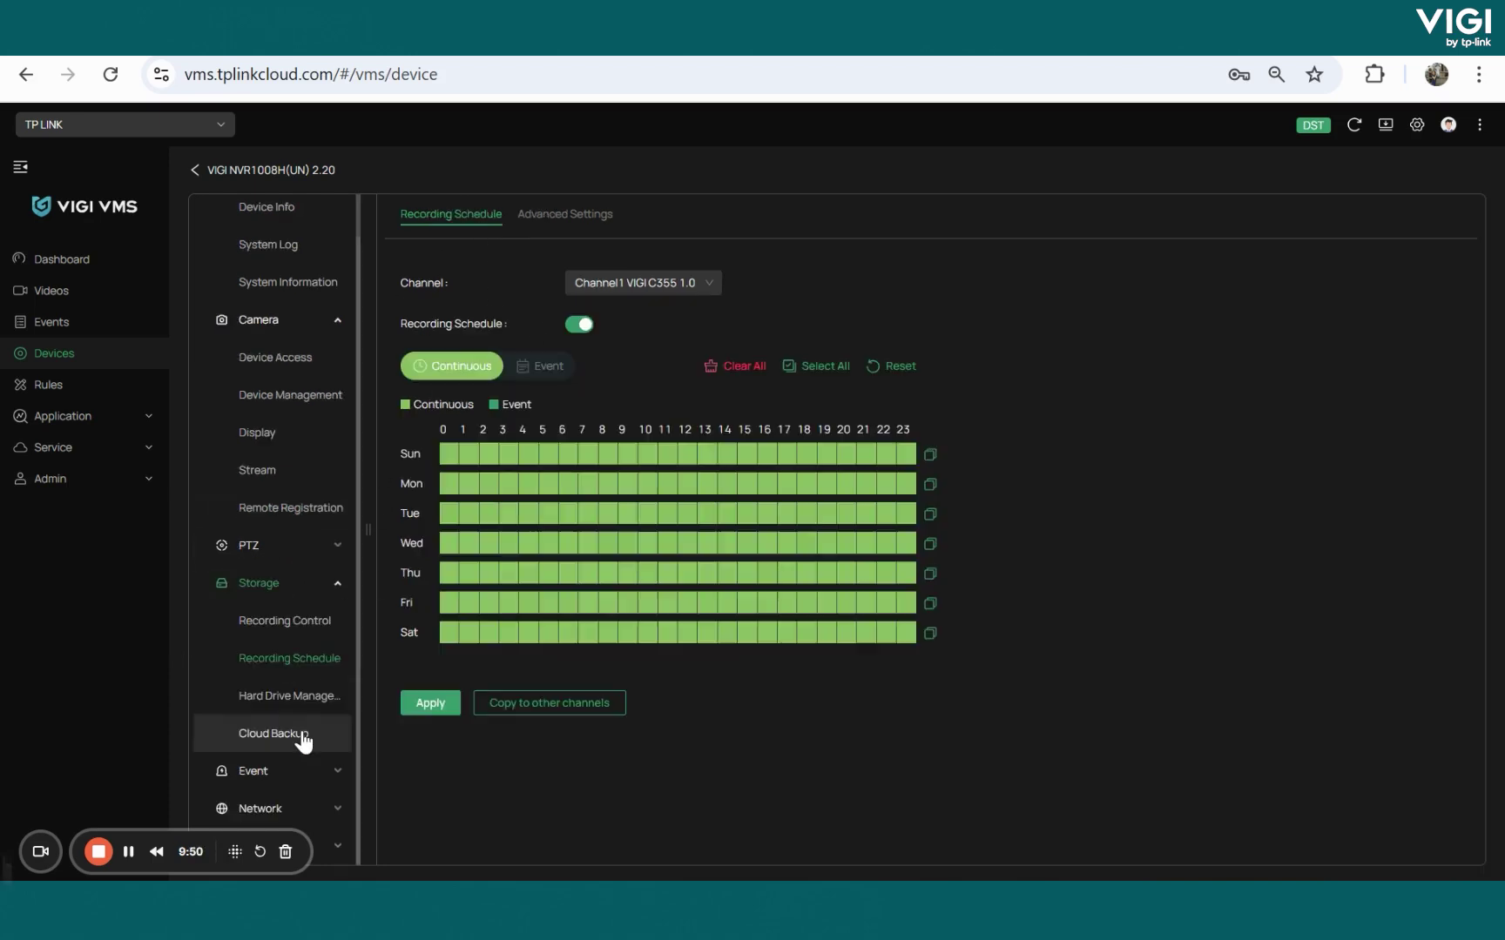
Examine the recorder's cloud backup settings, covering the upload speed test, backup content, upload schedule and channel configuration.
left_click(301, 735)
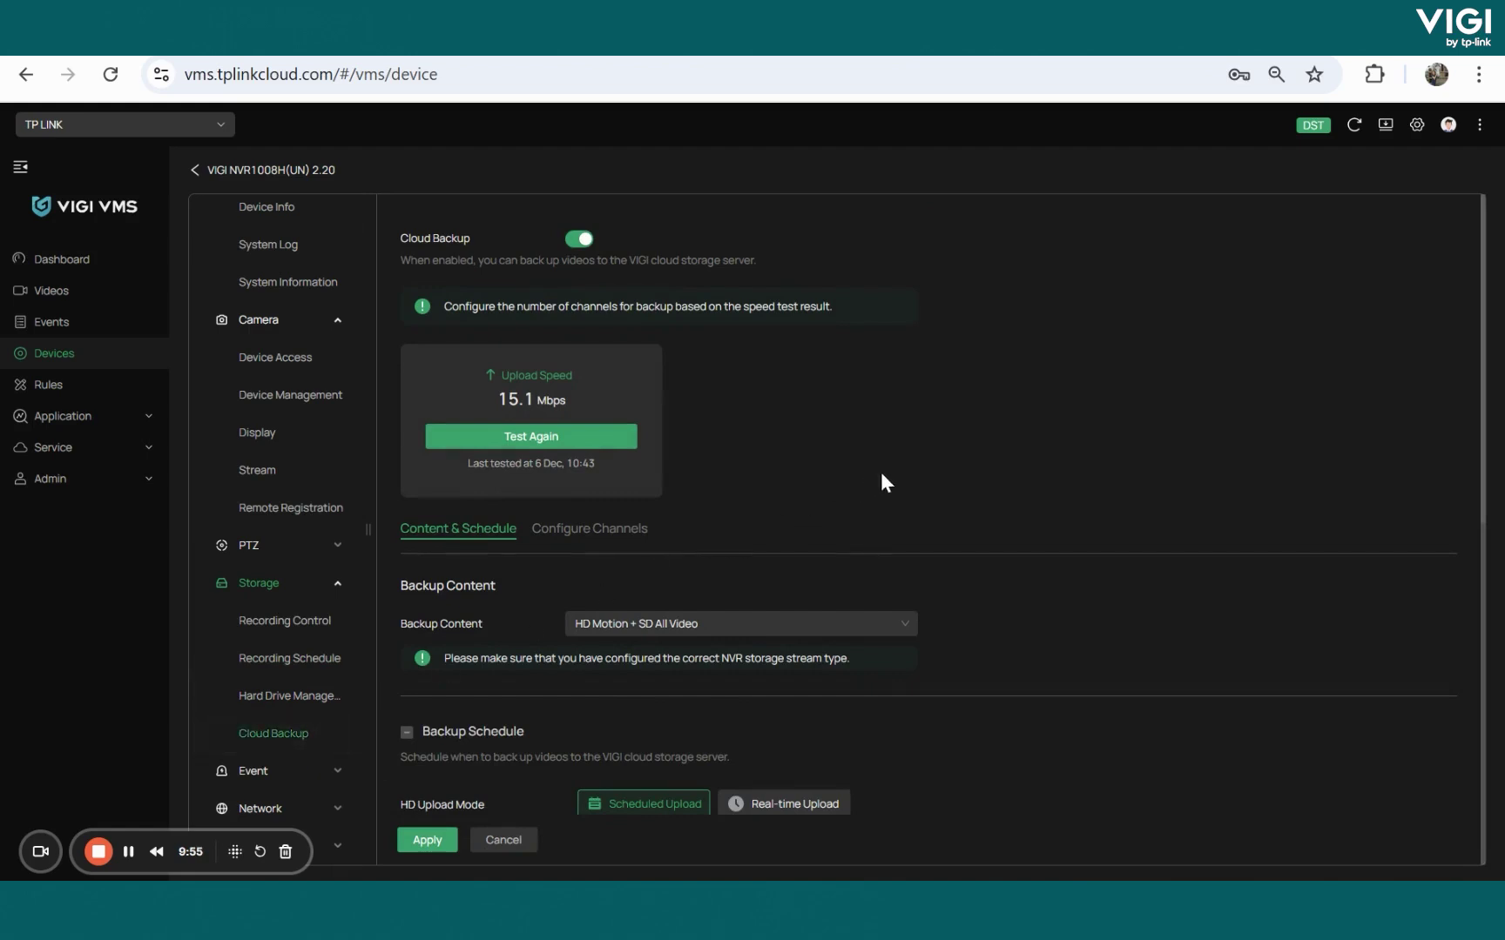
scroll(936, 449, "down", 1)
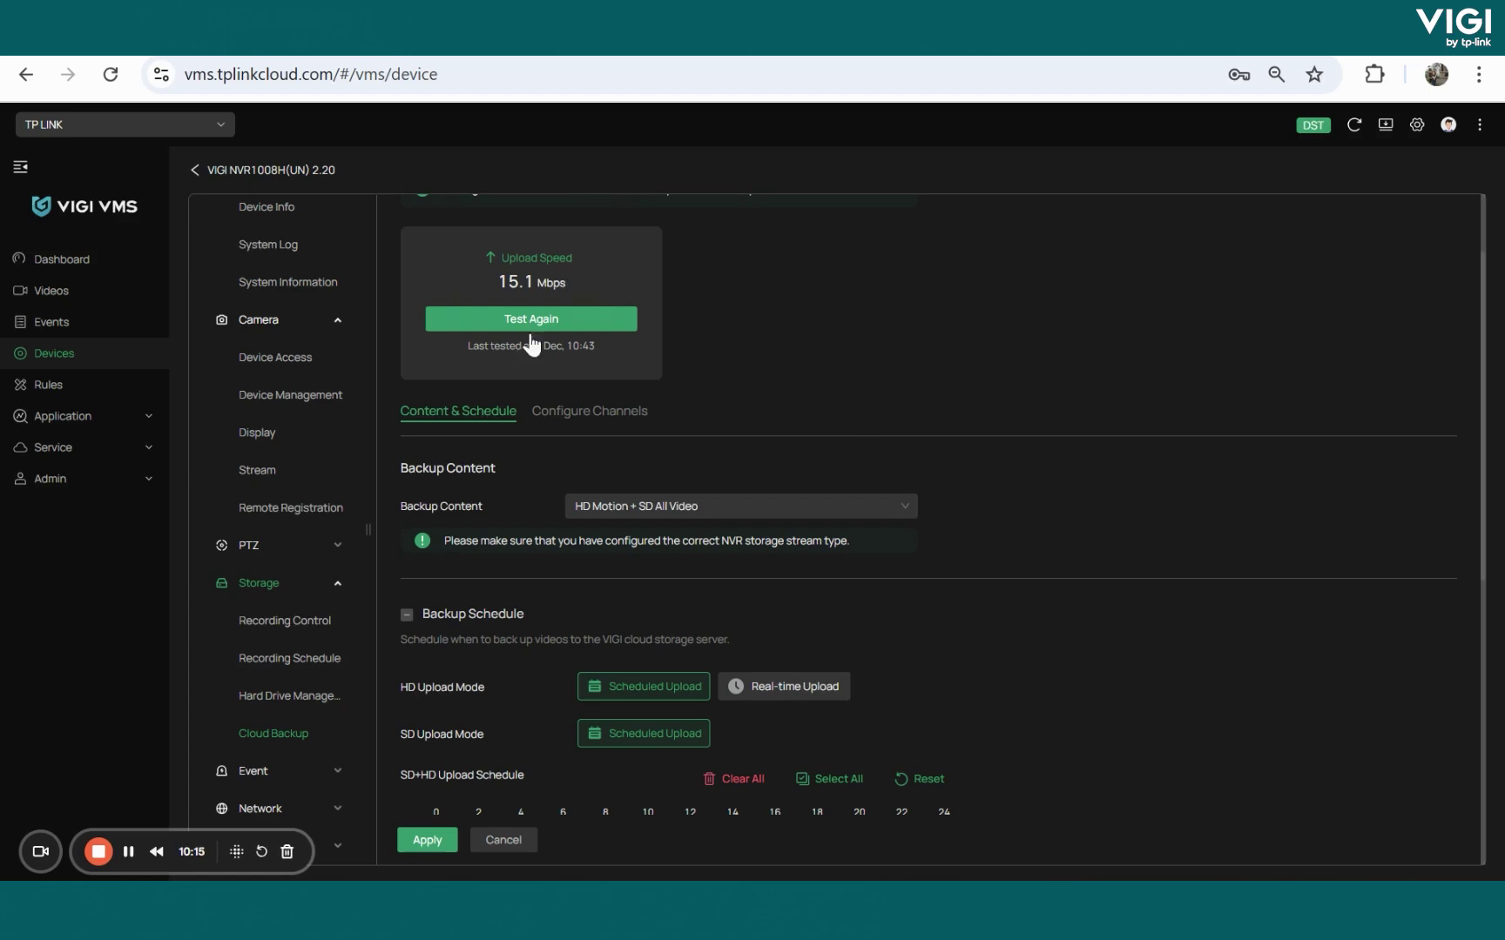
scroll(651, 485, "up", 1)
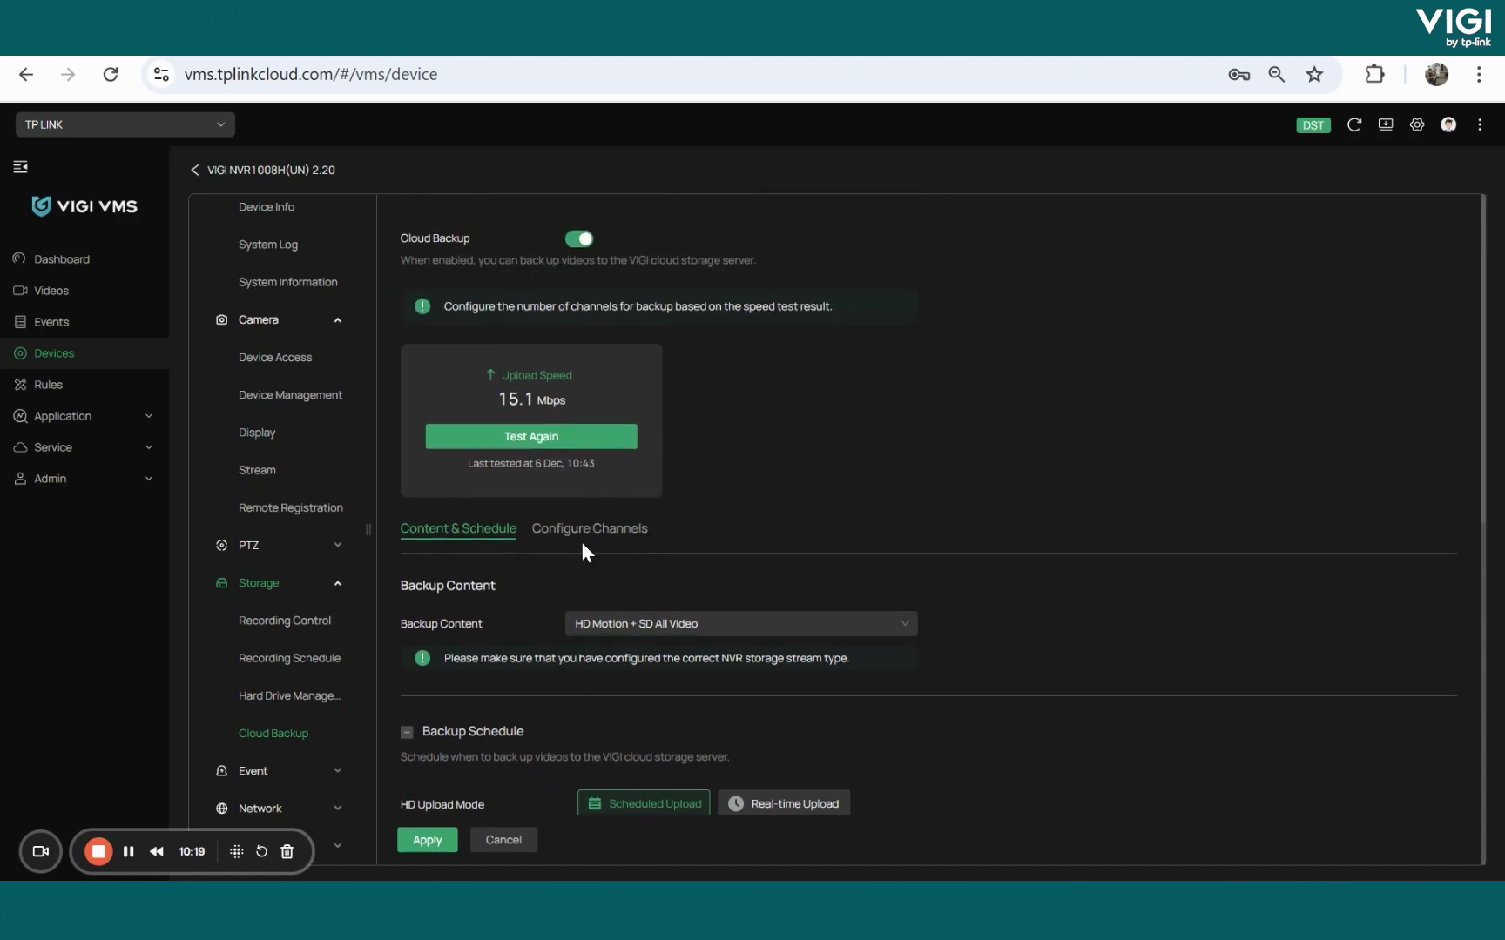
scroll(581, 542, "down", 1)
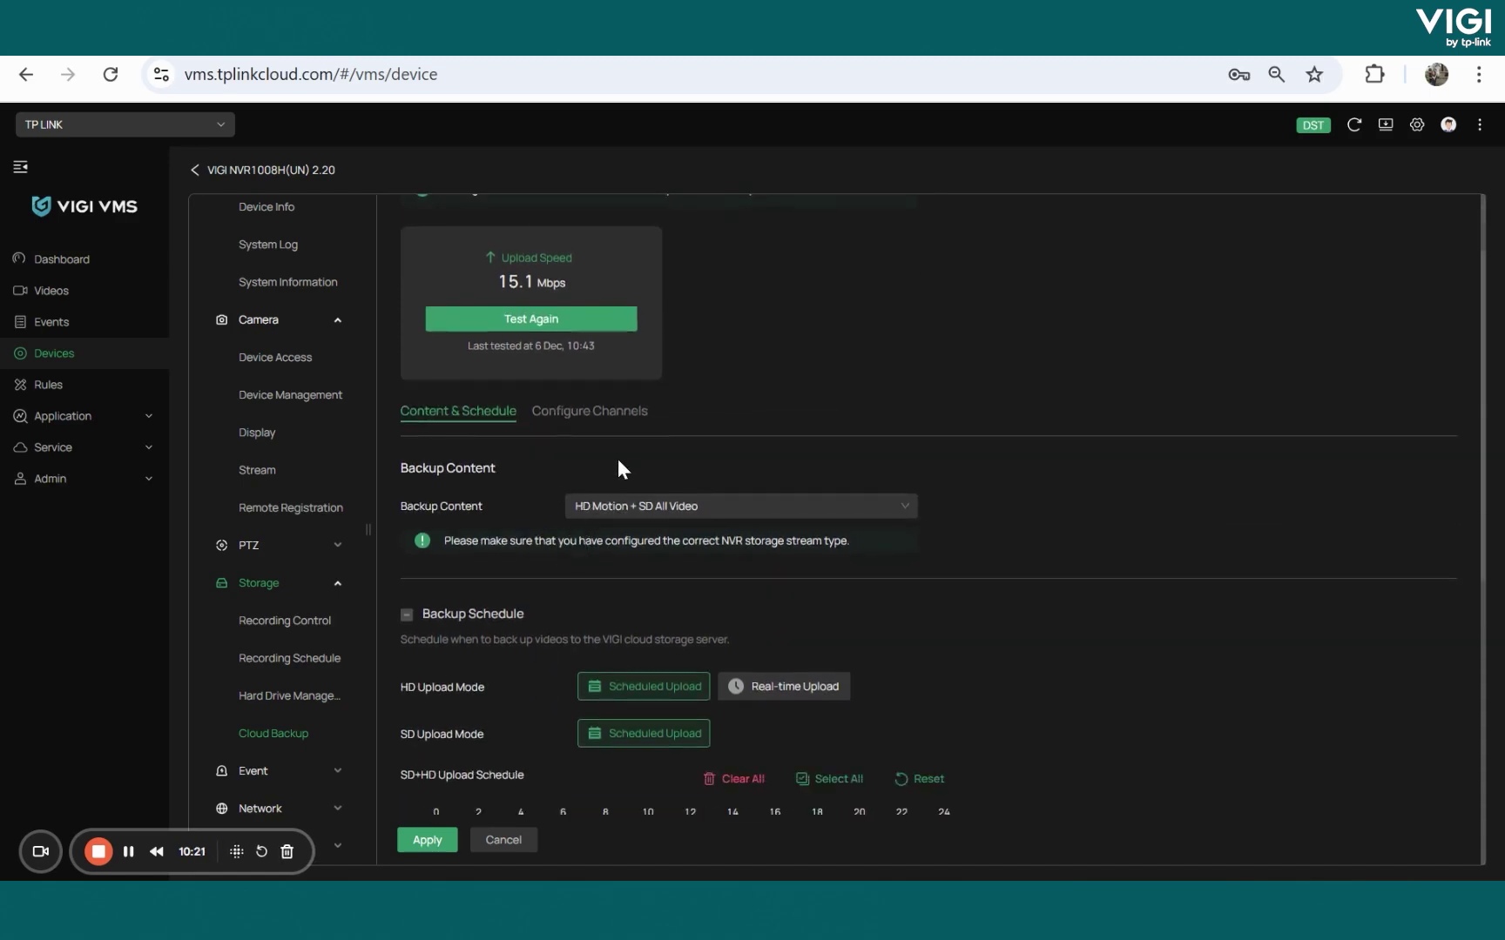
scroll(604, 453, "down", 2)
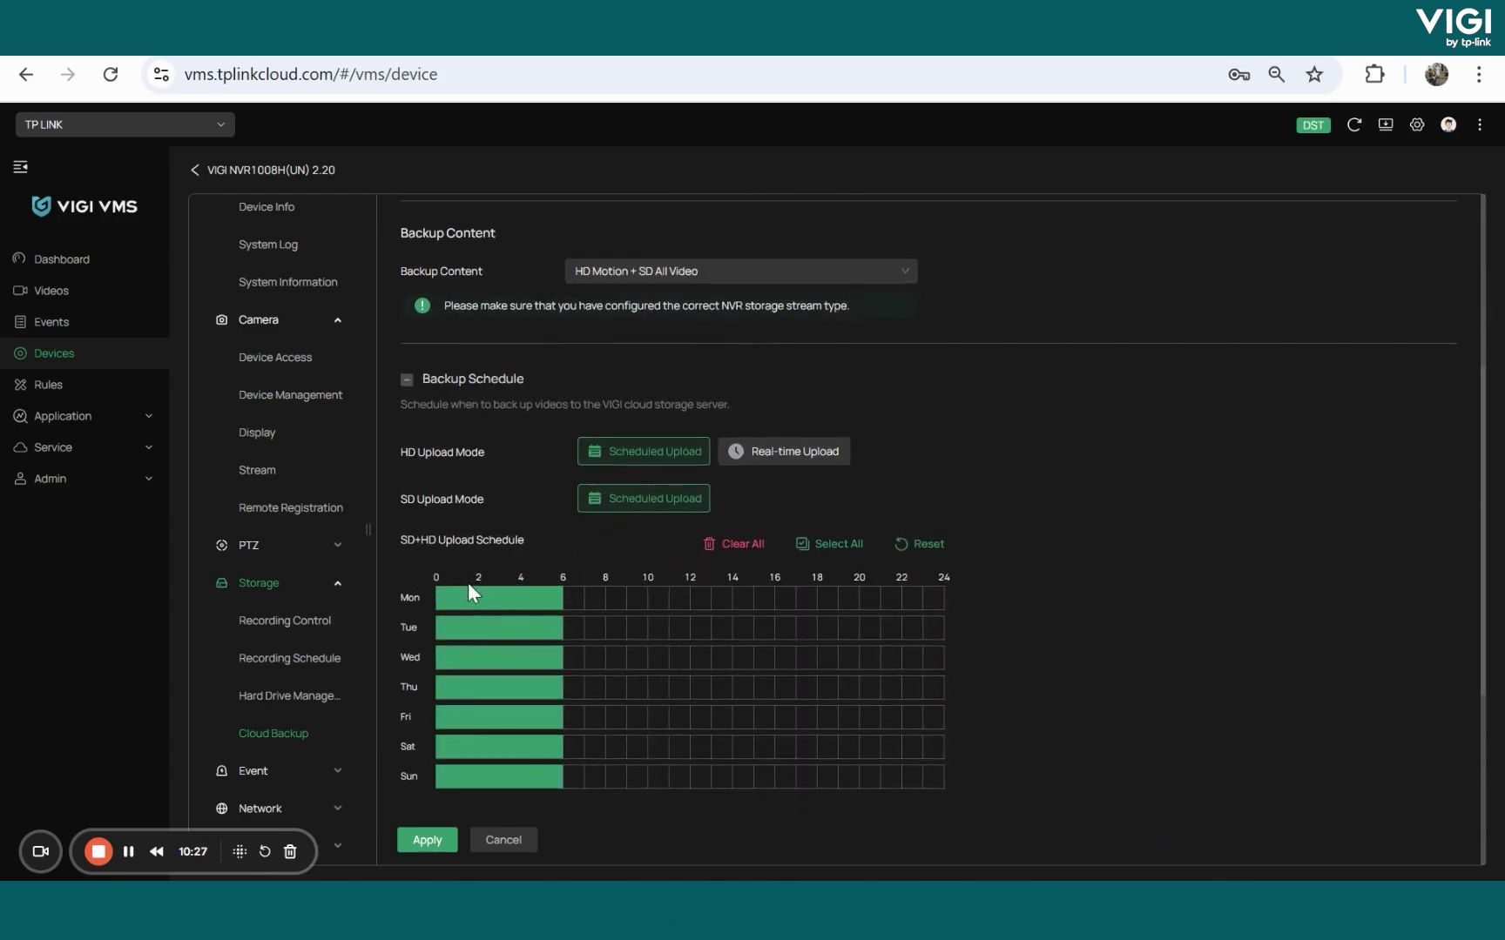
mouse_move(464, 587)
mouse_move(513, 697)
scroll(522, 574, "up", 4)
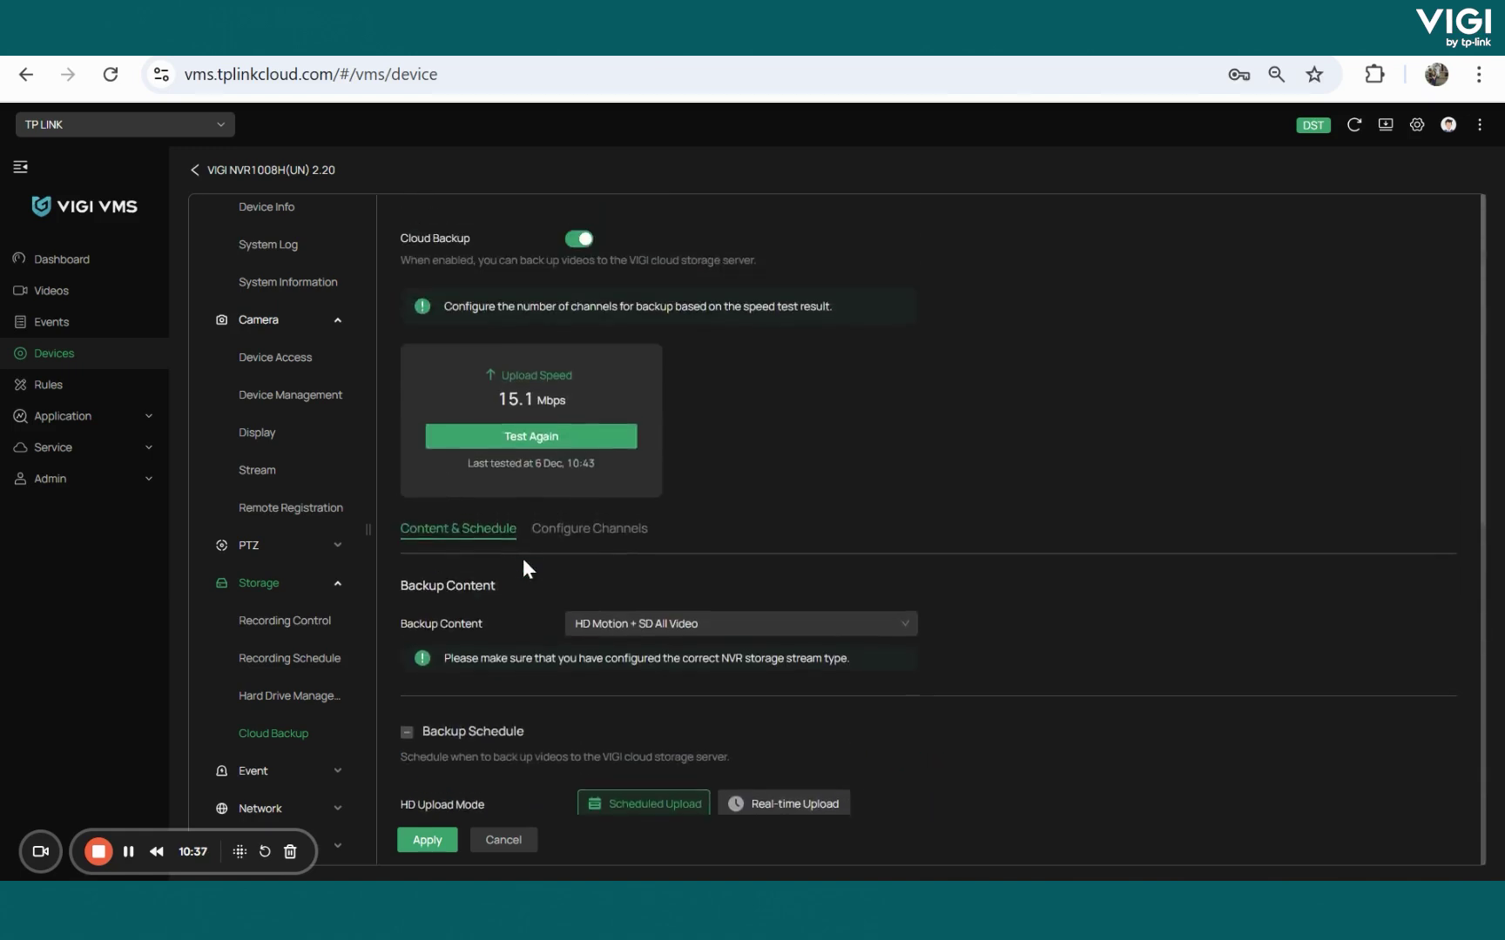
left_click(557, 528)
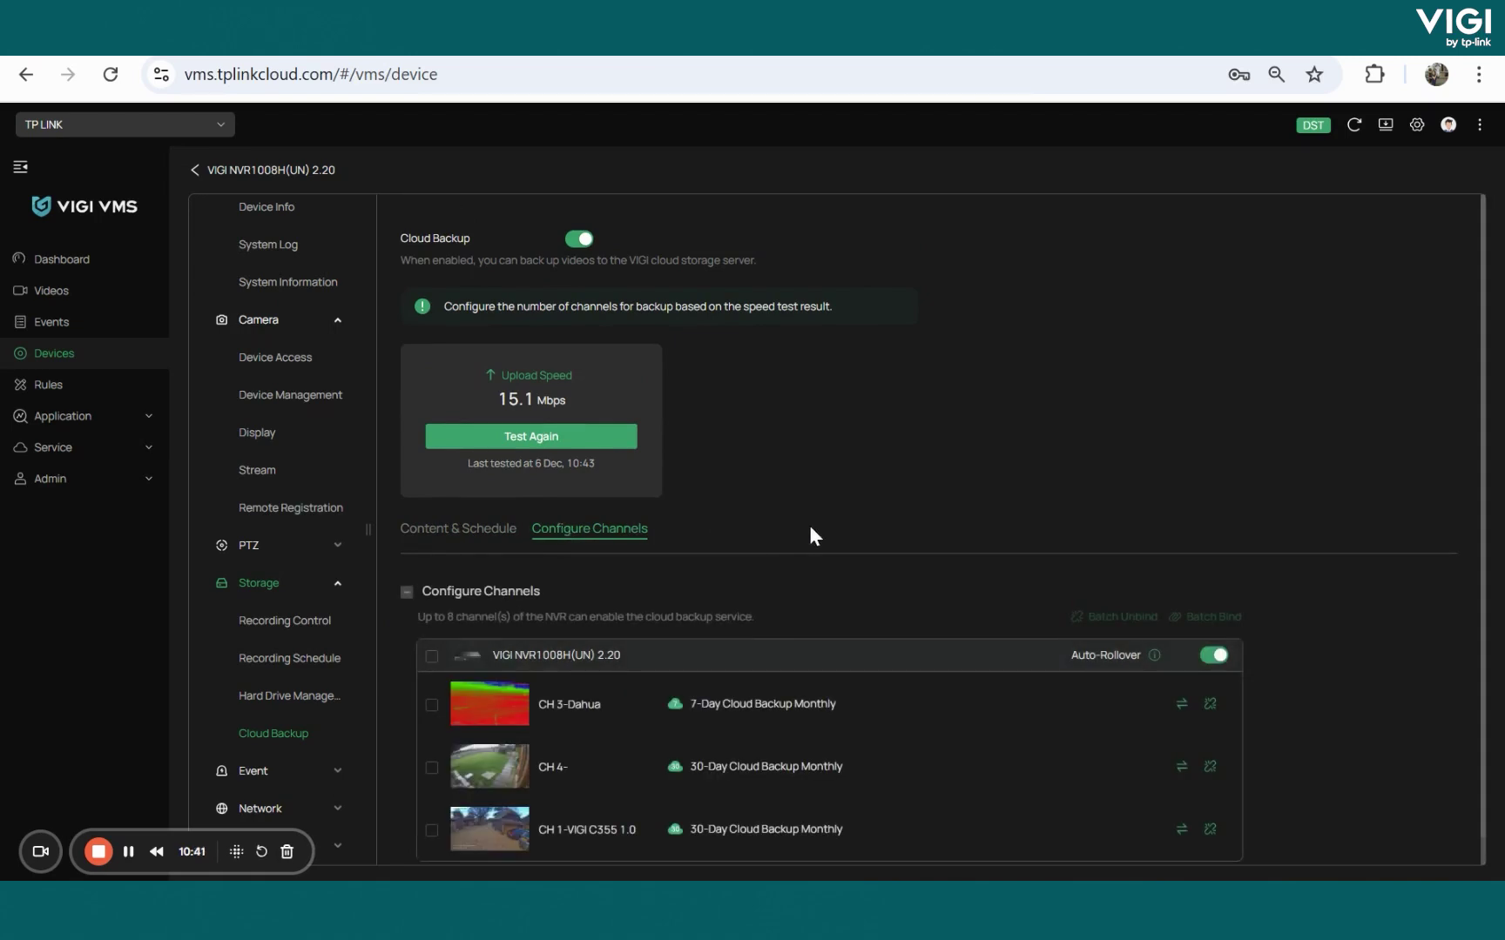
Review the recorder's basic event settings for motion detection and turn on camera tampering detection for channel 1 VIGI C355 1.0.
scroll(807, 529, "down", 1)
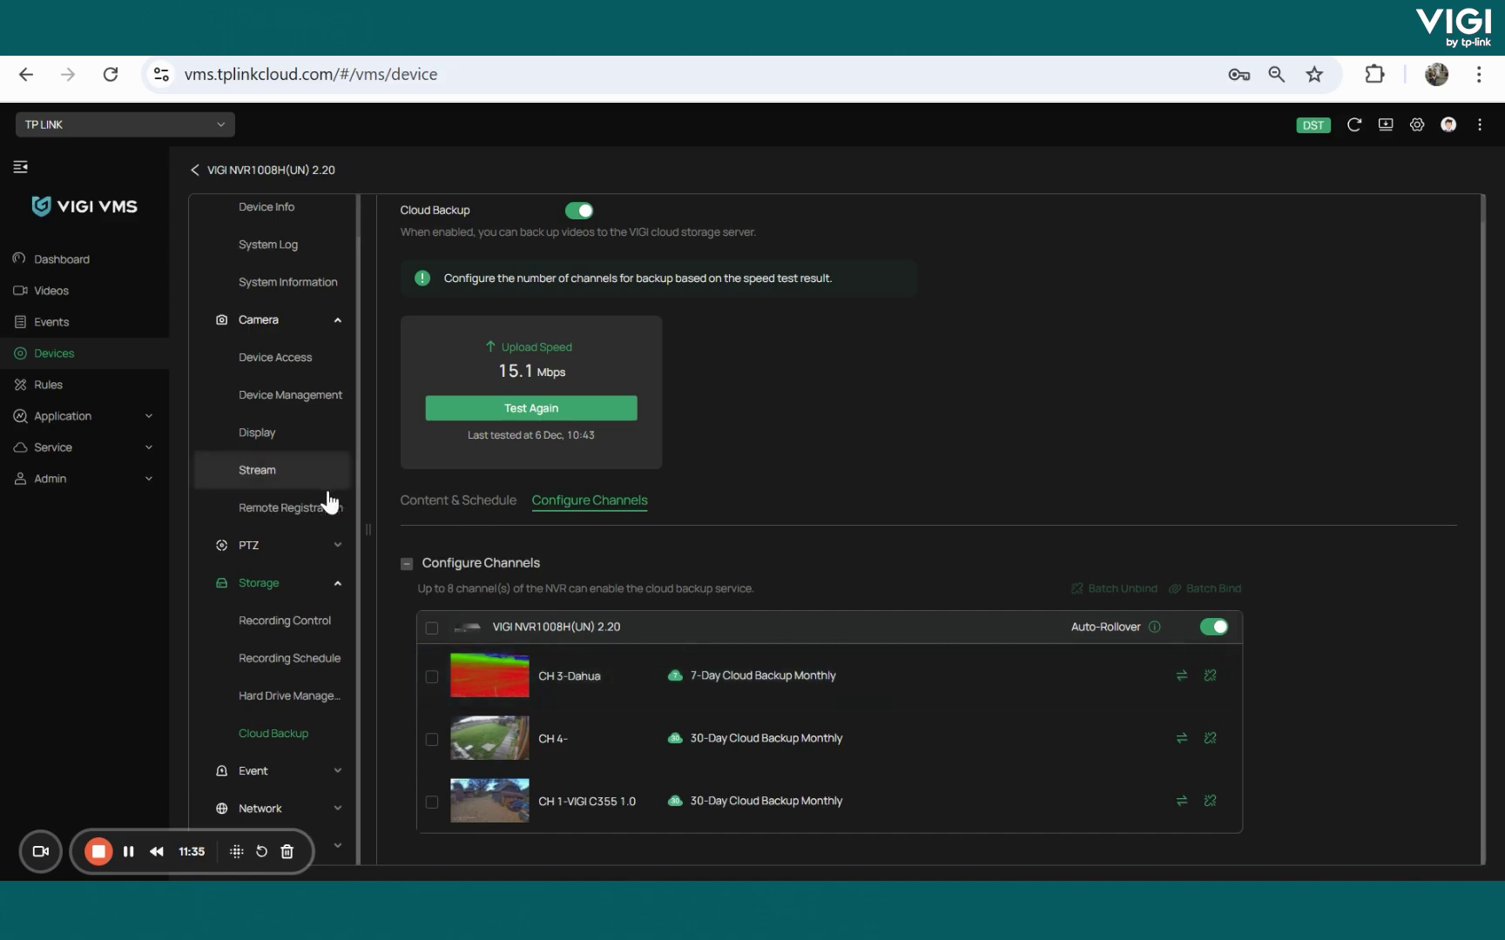
left_click(273, 773)
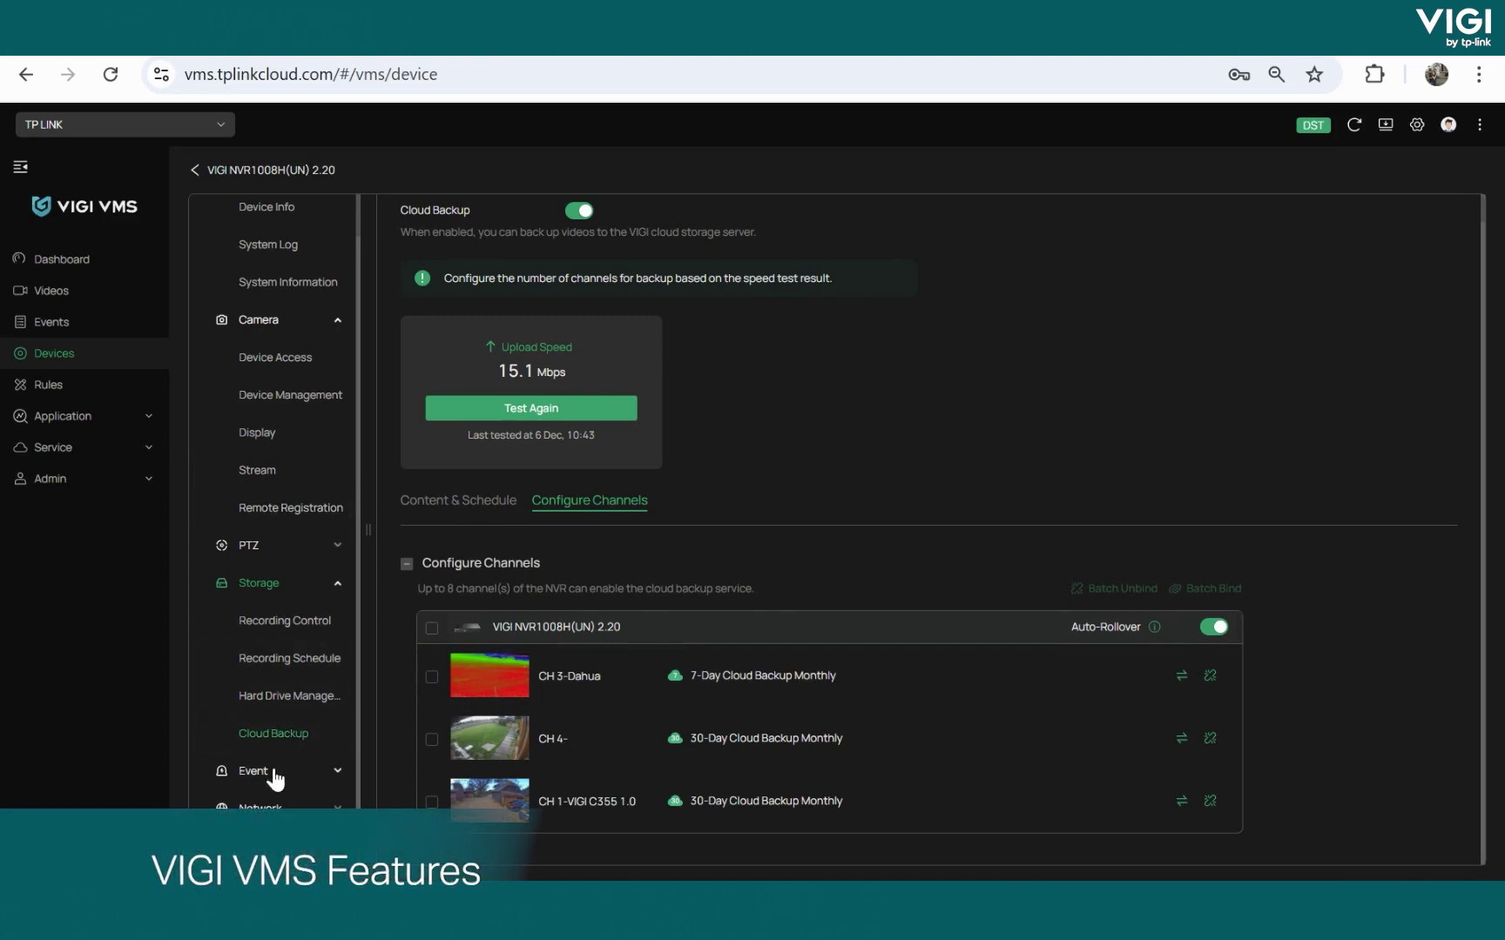
scroll(300, 601, "down", 4)
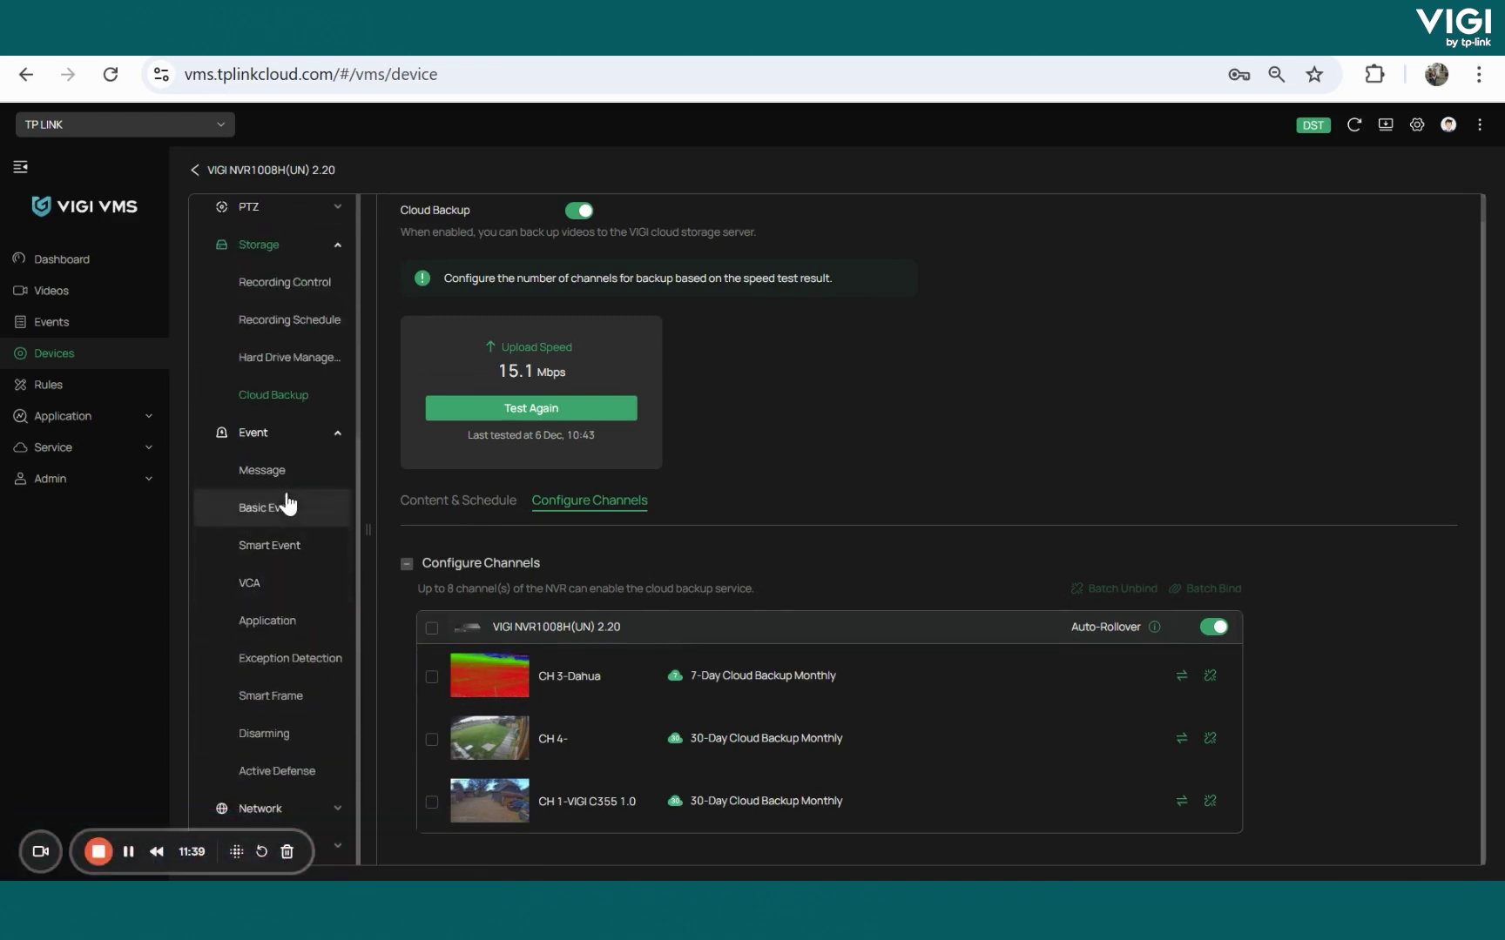
left_click(285, 509)
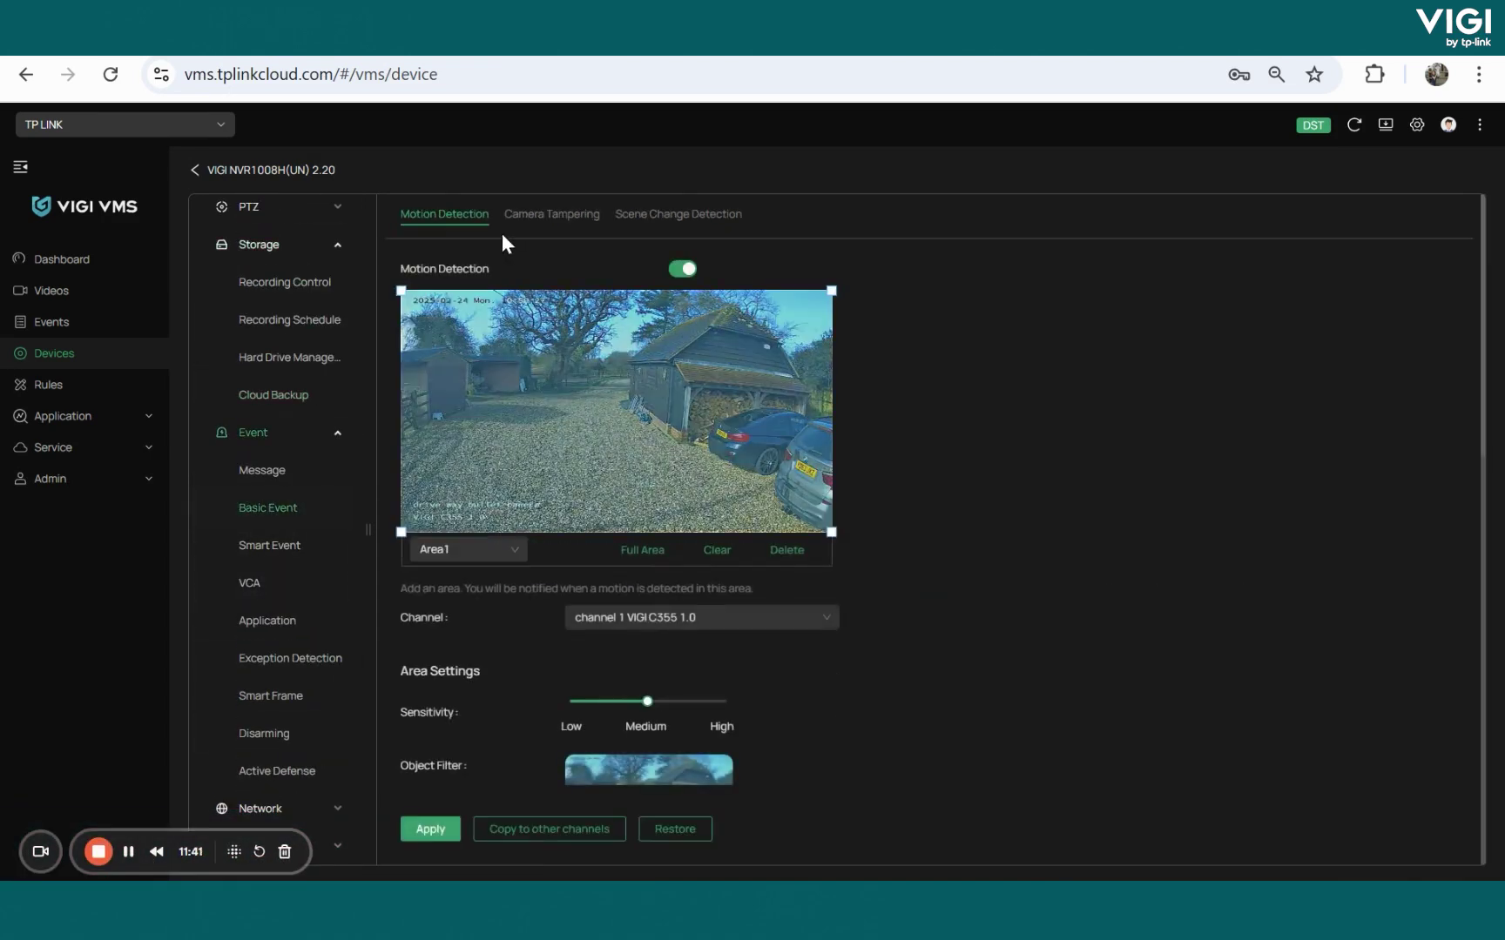
left_click(533, 225)
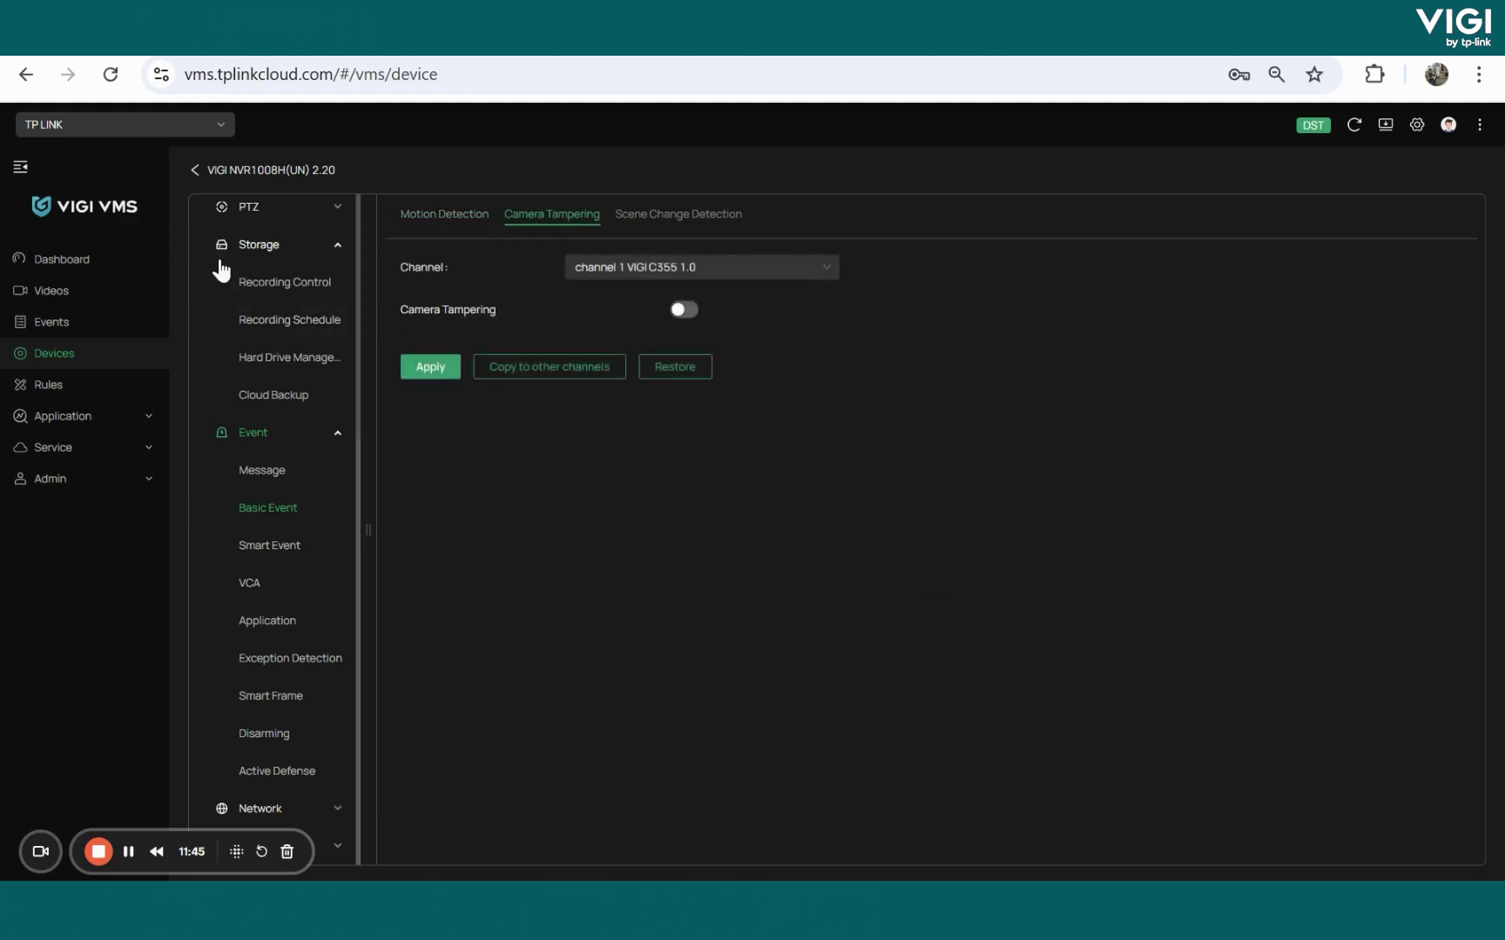
left_click(686, 310)
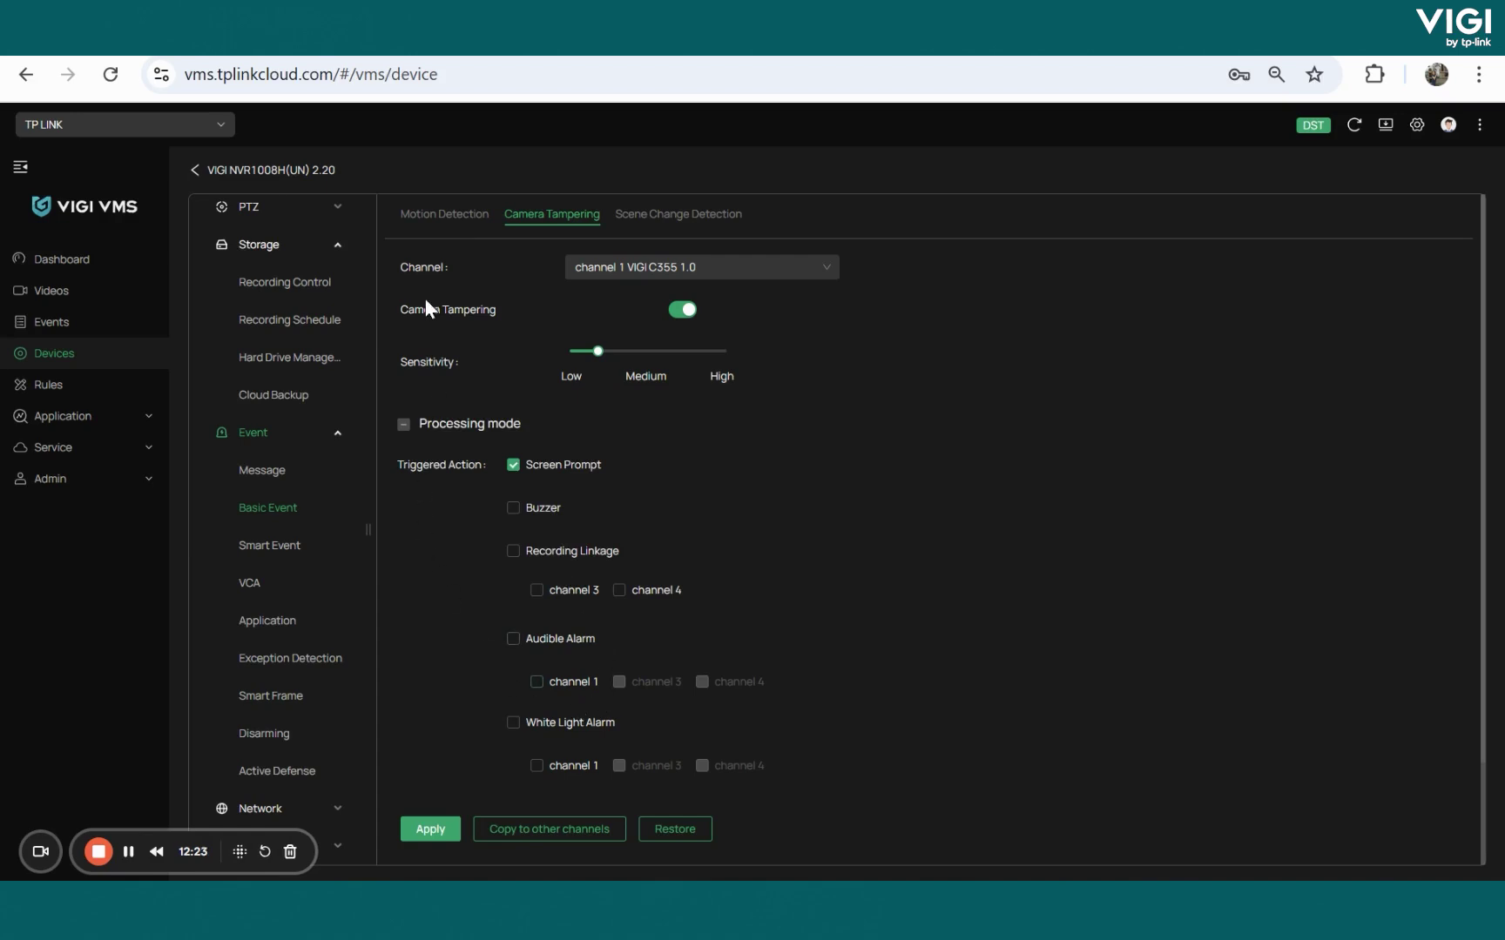
Look through the recorder's smart event settings for line crossing, intrusion and region entering detection on channel 1.
left_click(301, 548)
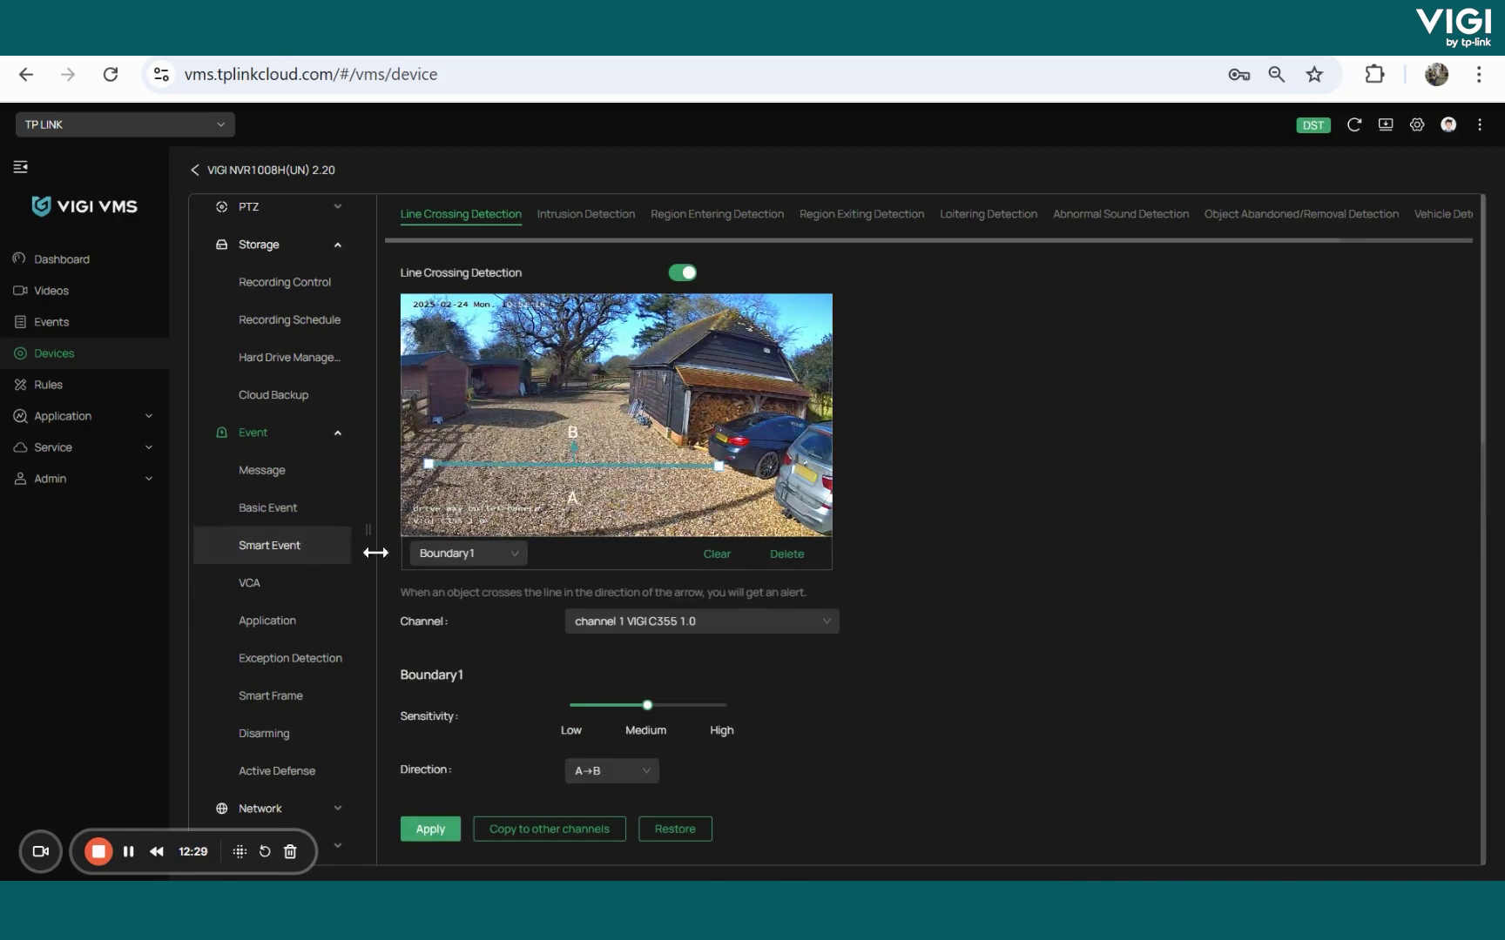
left_click(548, 223)
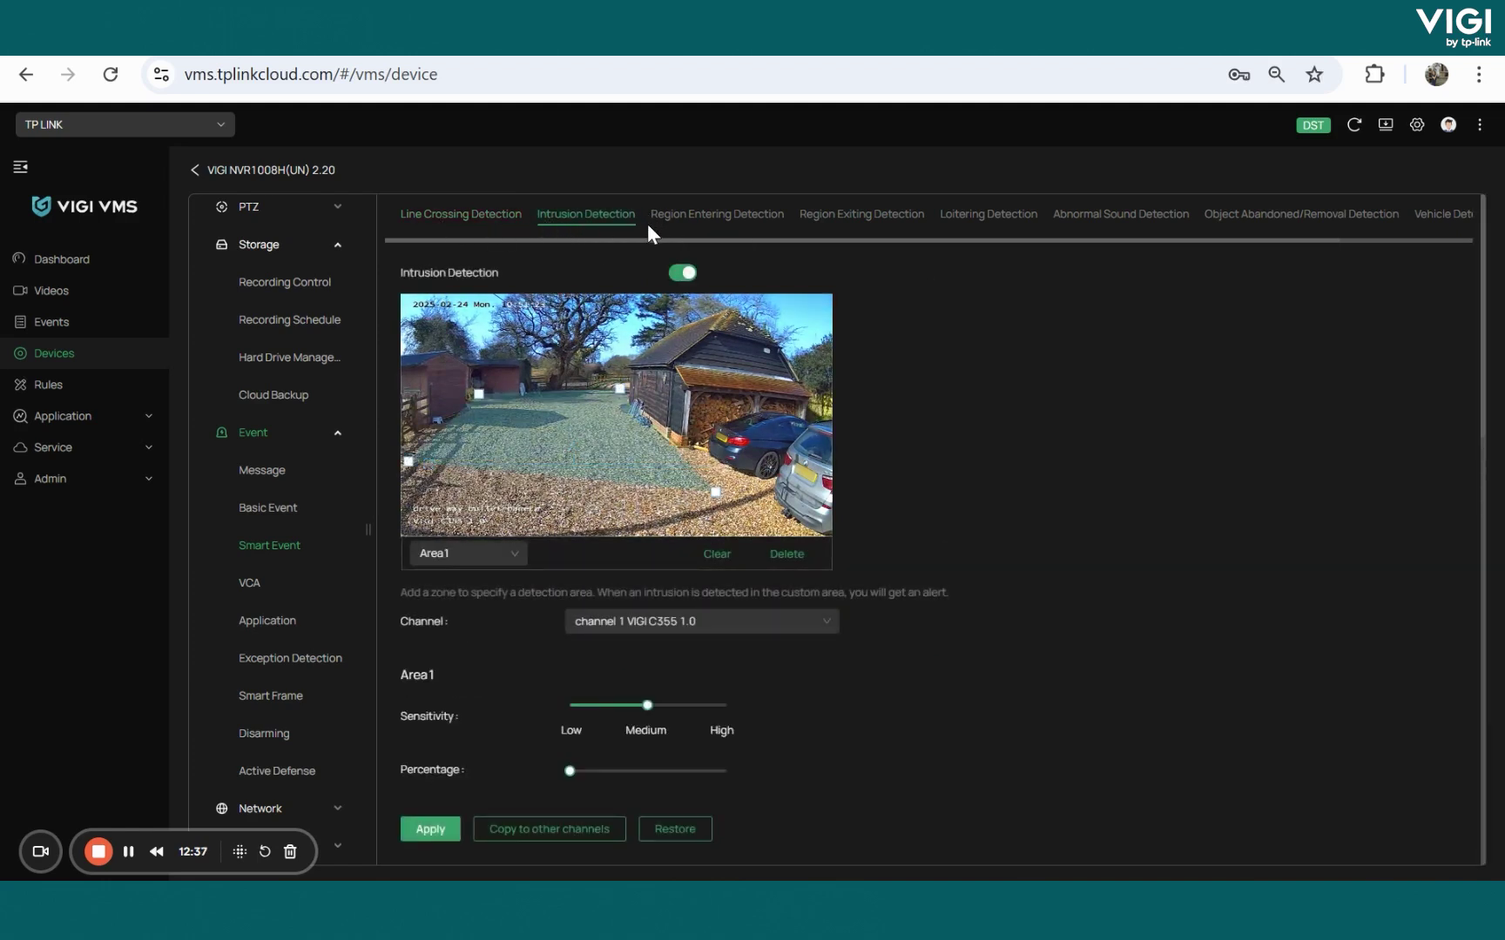
left_click(702, 220)
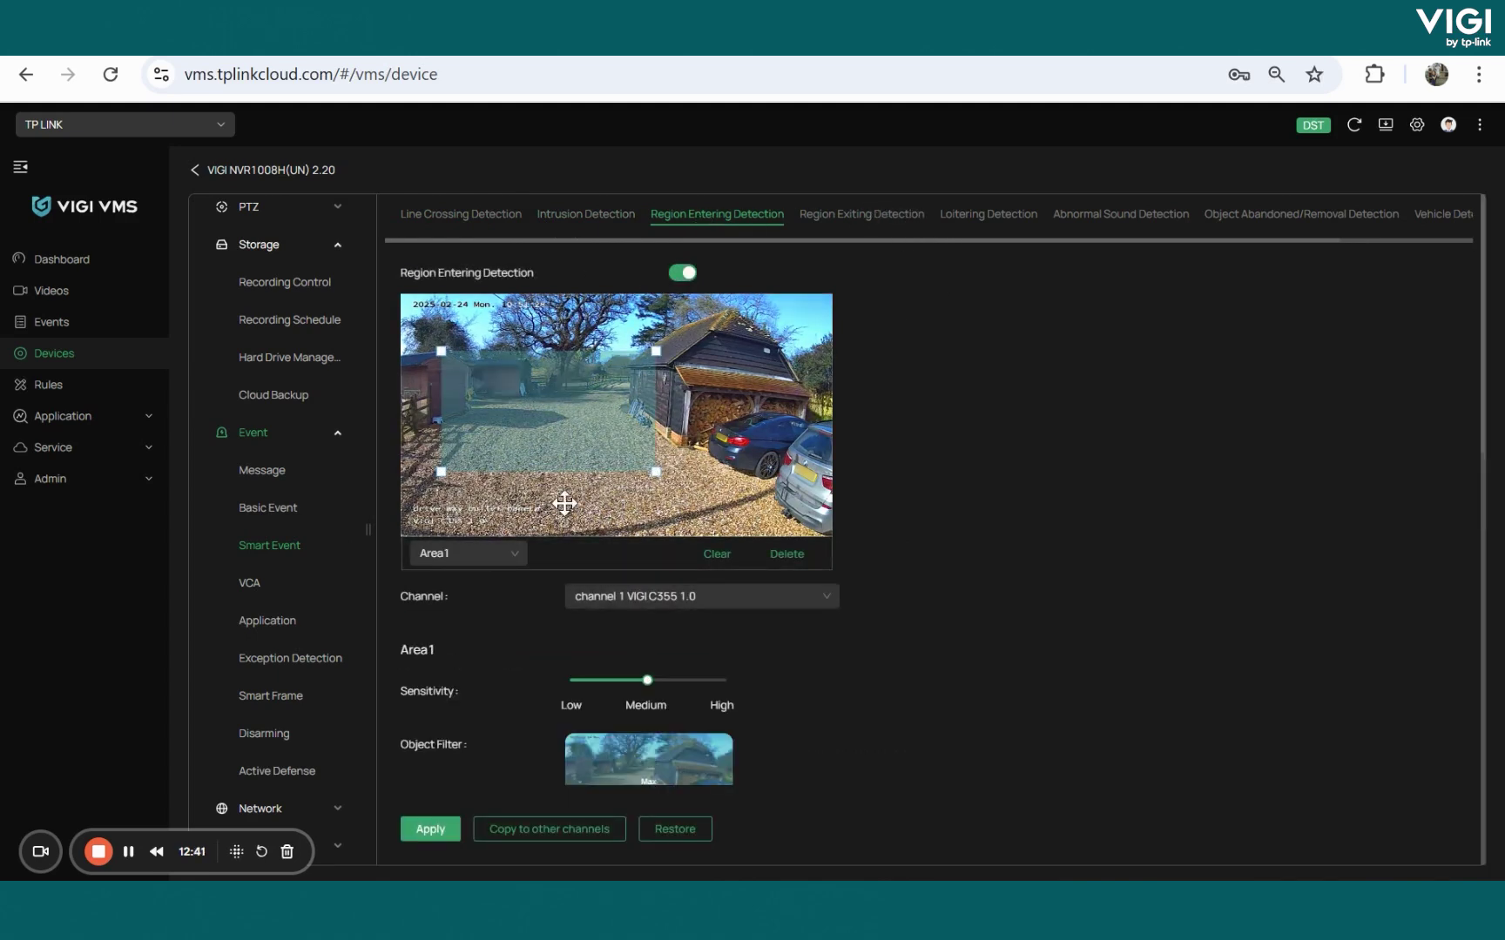
left_click(446, 218)
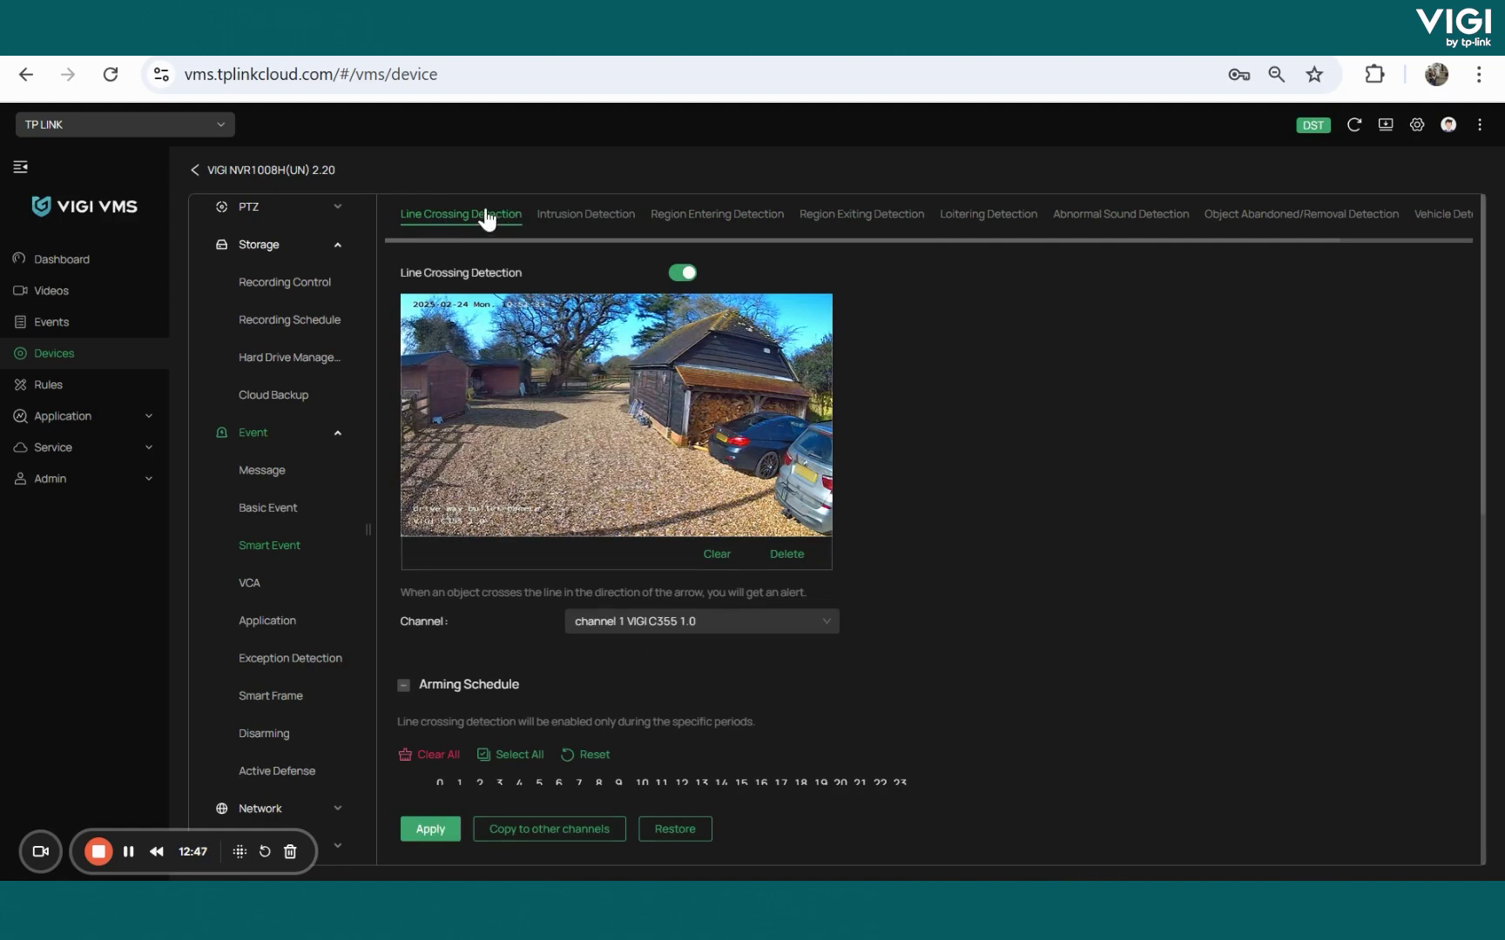
Shift intrusion detection Area1 slightly down over the driveway and review its sensitivity, object filter, smart detection, arming schedule and triggered actions.
left_click(571, 223)
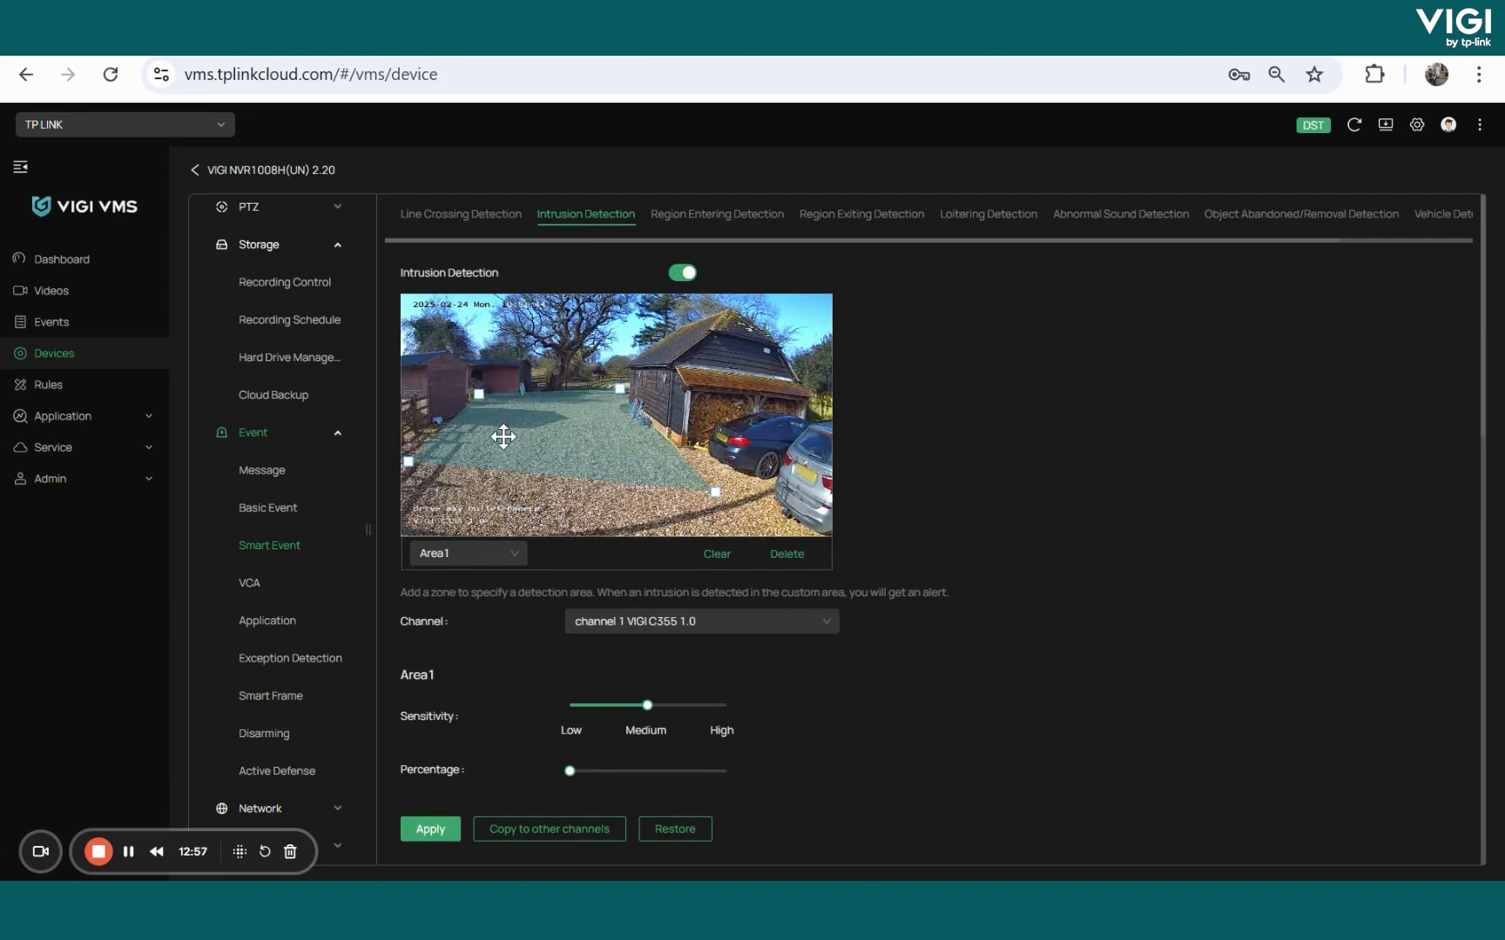
mouse_move(503, 436)
left_mouse_down()
mouse_move(504, 453)
mouse_move(497, 442)
left_mouse_up()
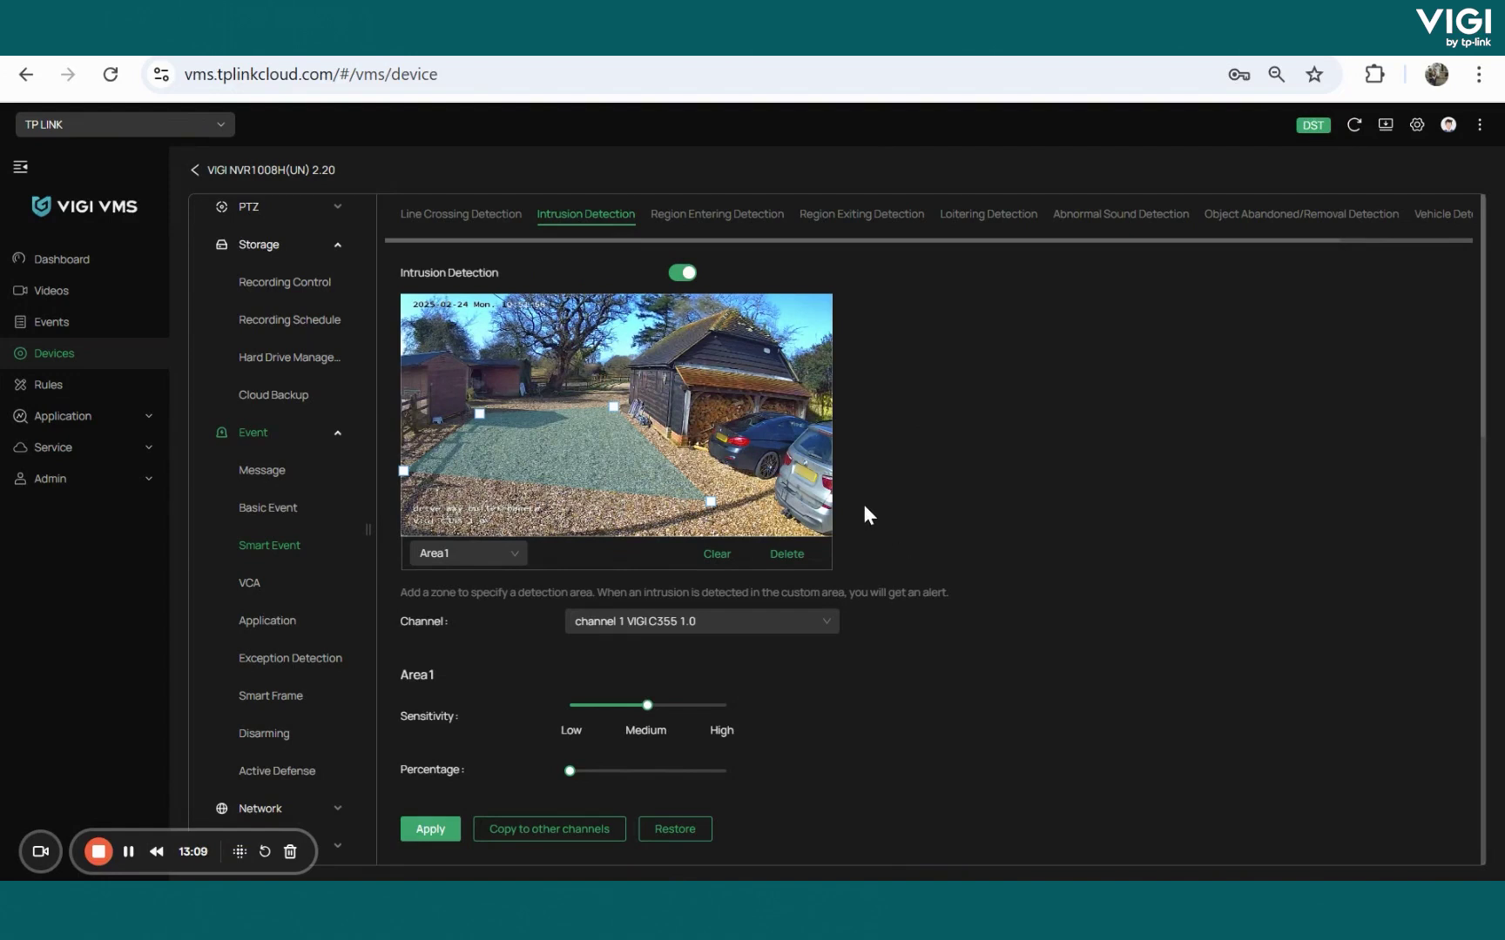
scroll(865, 507, "down", 3)
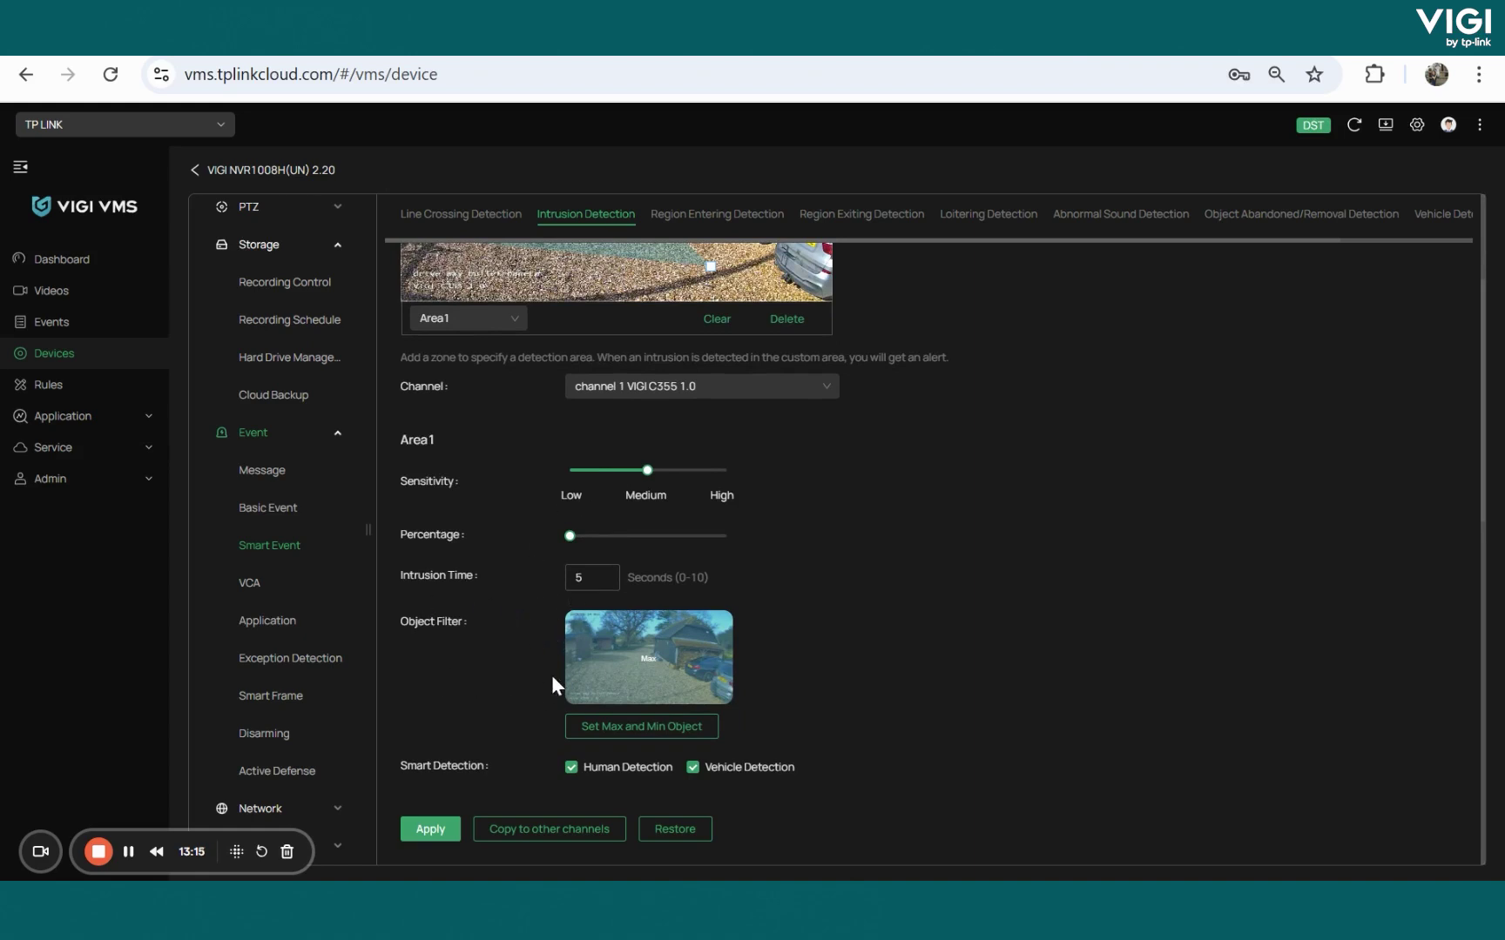
scroll(559, 634, "down", 2)
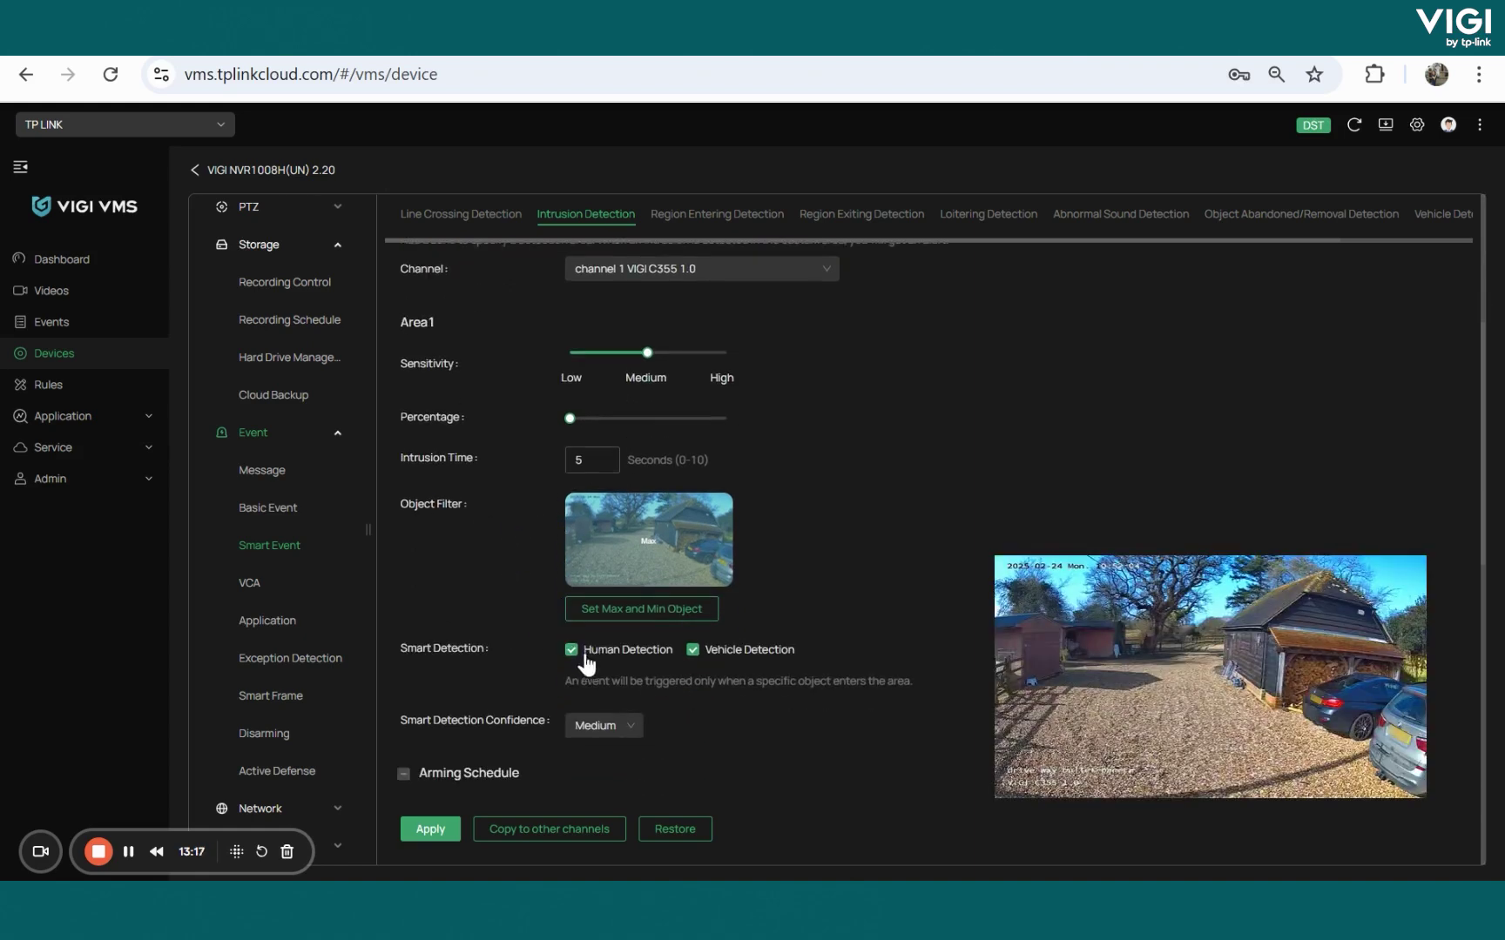
scroll(525, 603, "down", 4)
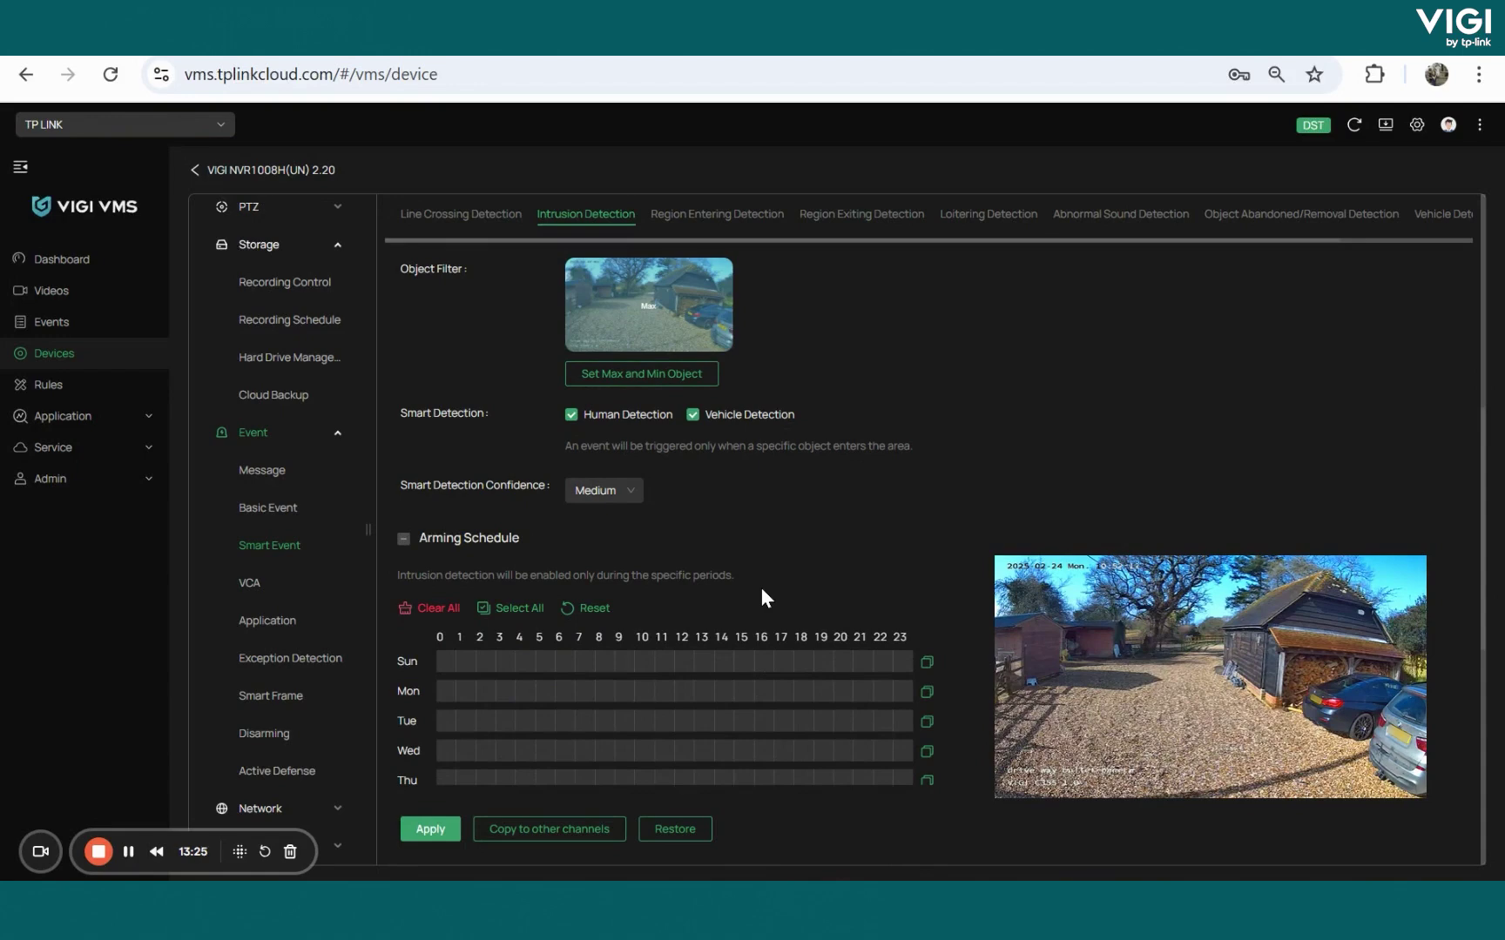
scroll(760, 587, "down", 6)
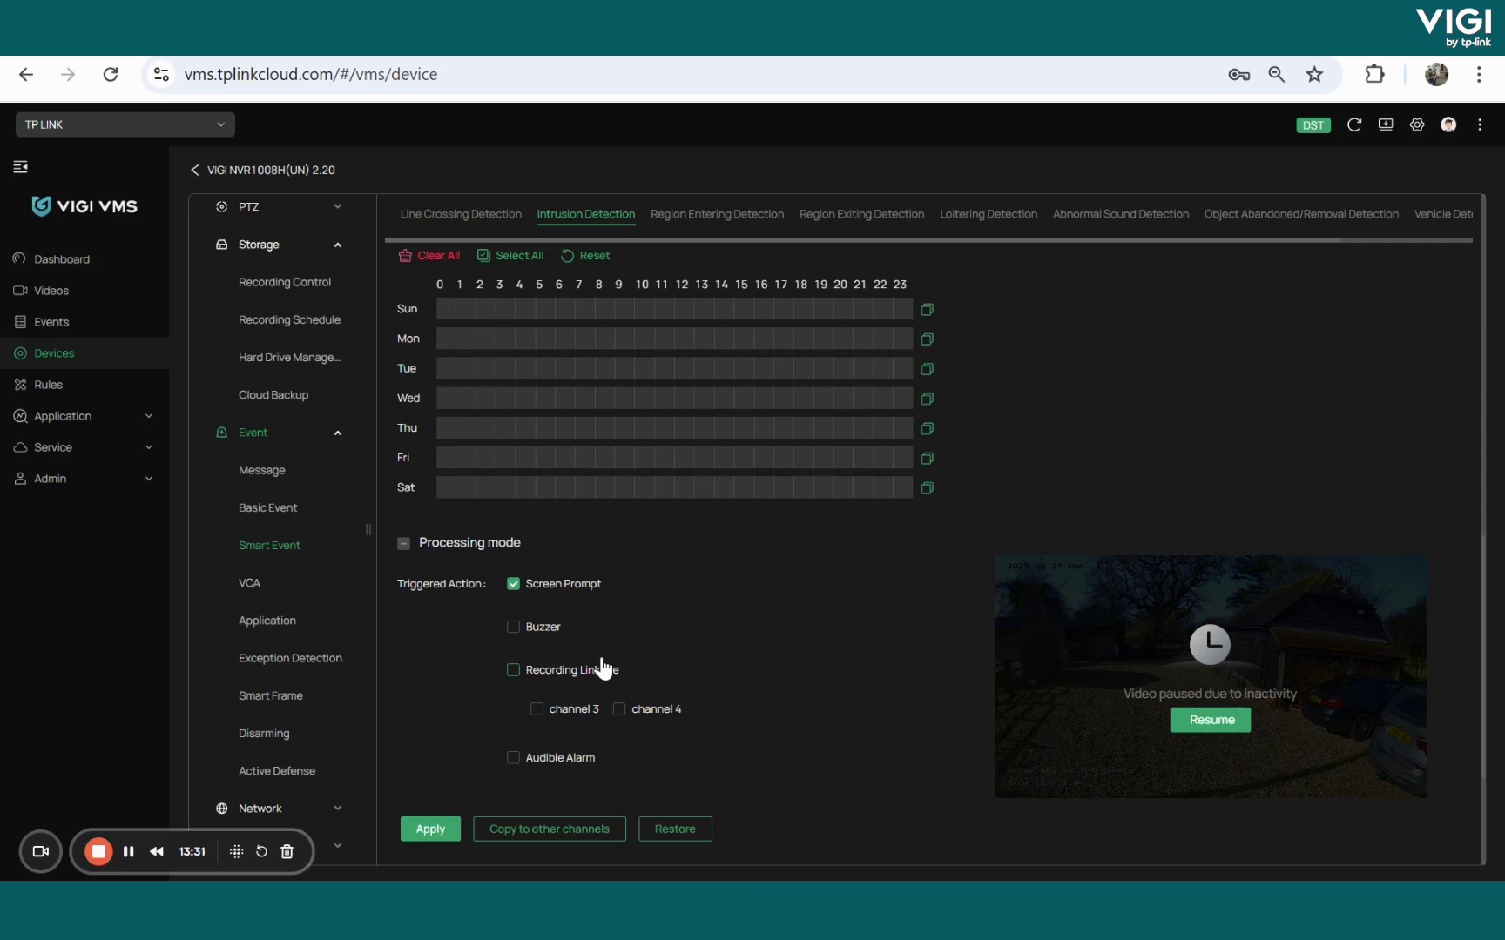
scroll(600, 668, "down", 4)
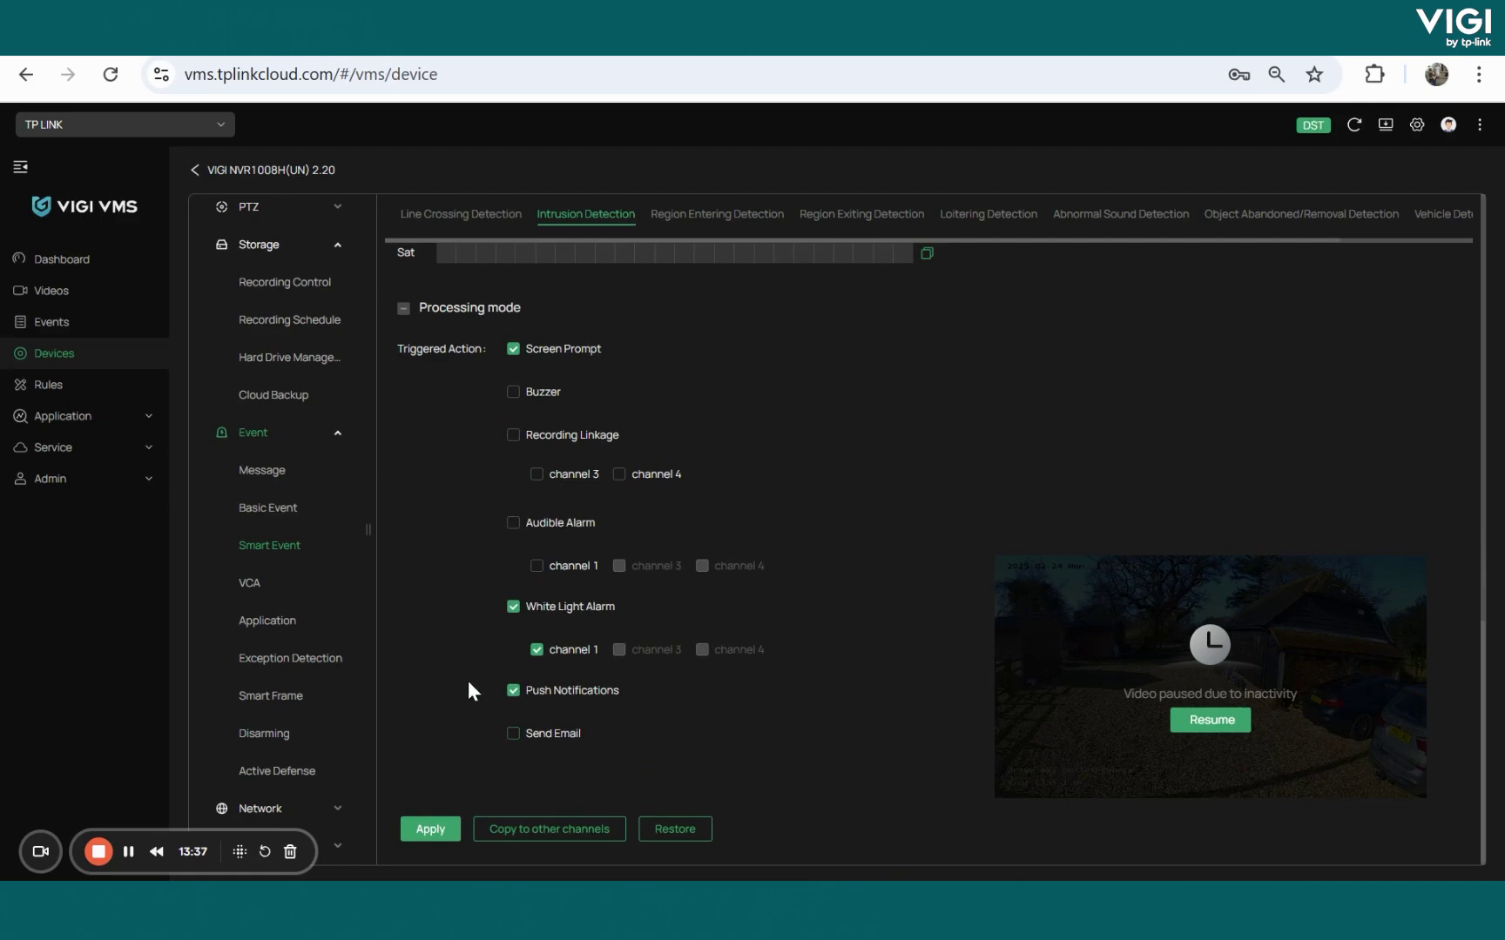
scroll(468, 681, "up", 15)
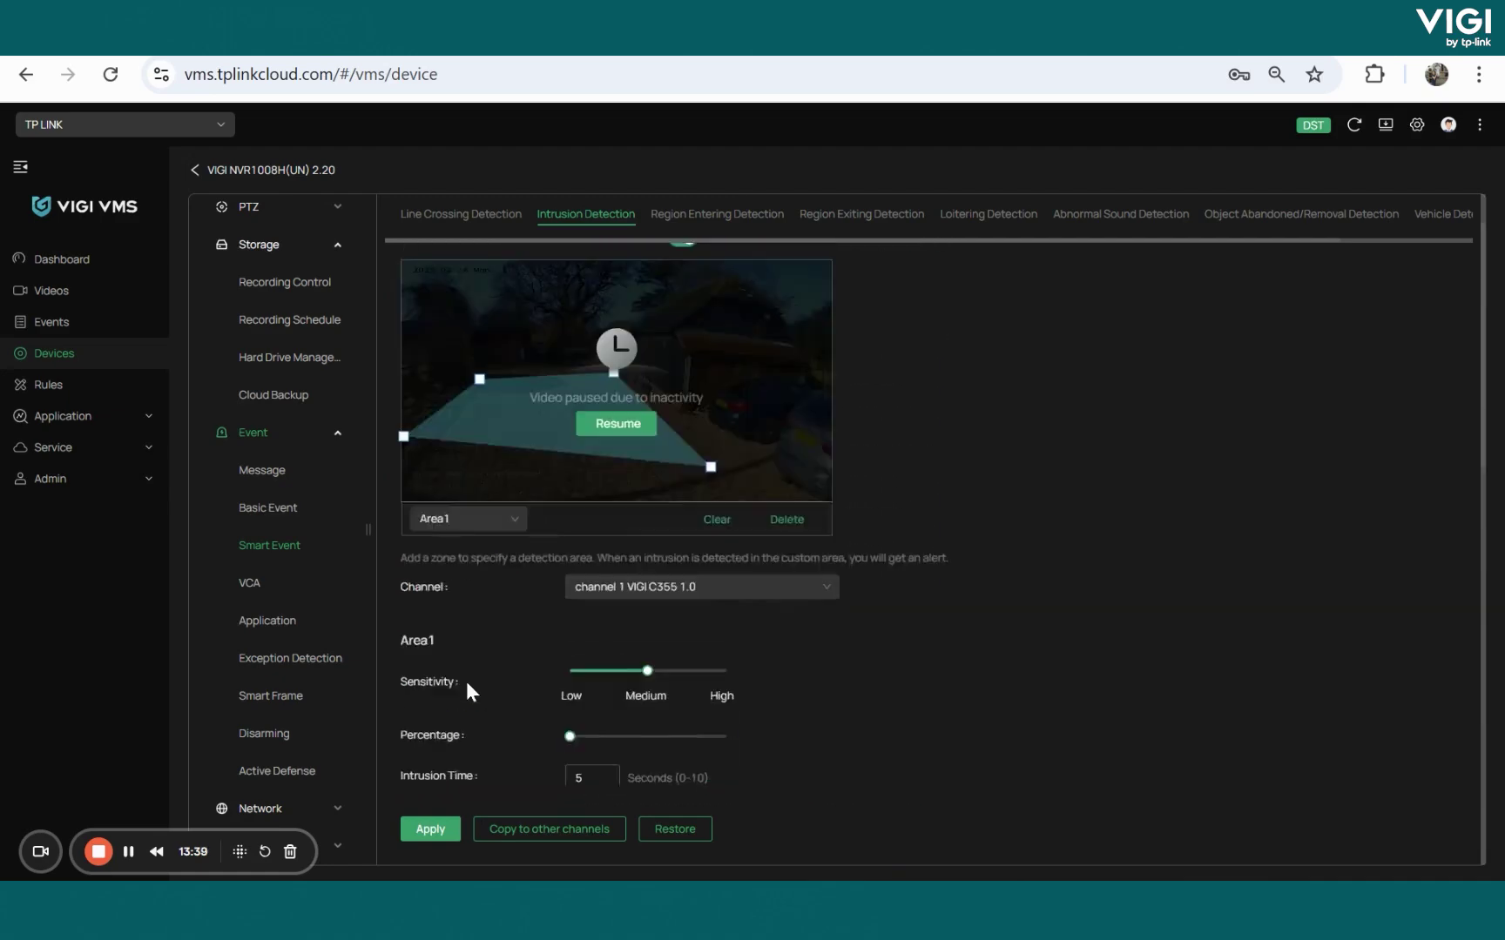
scroll(465, 681, "up", 1)
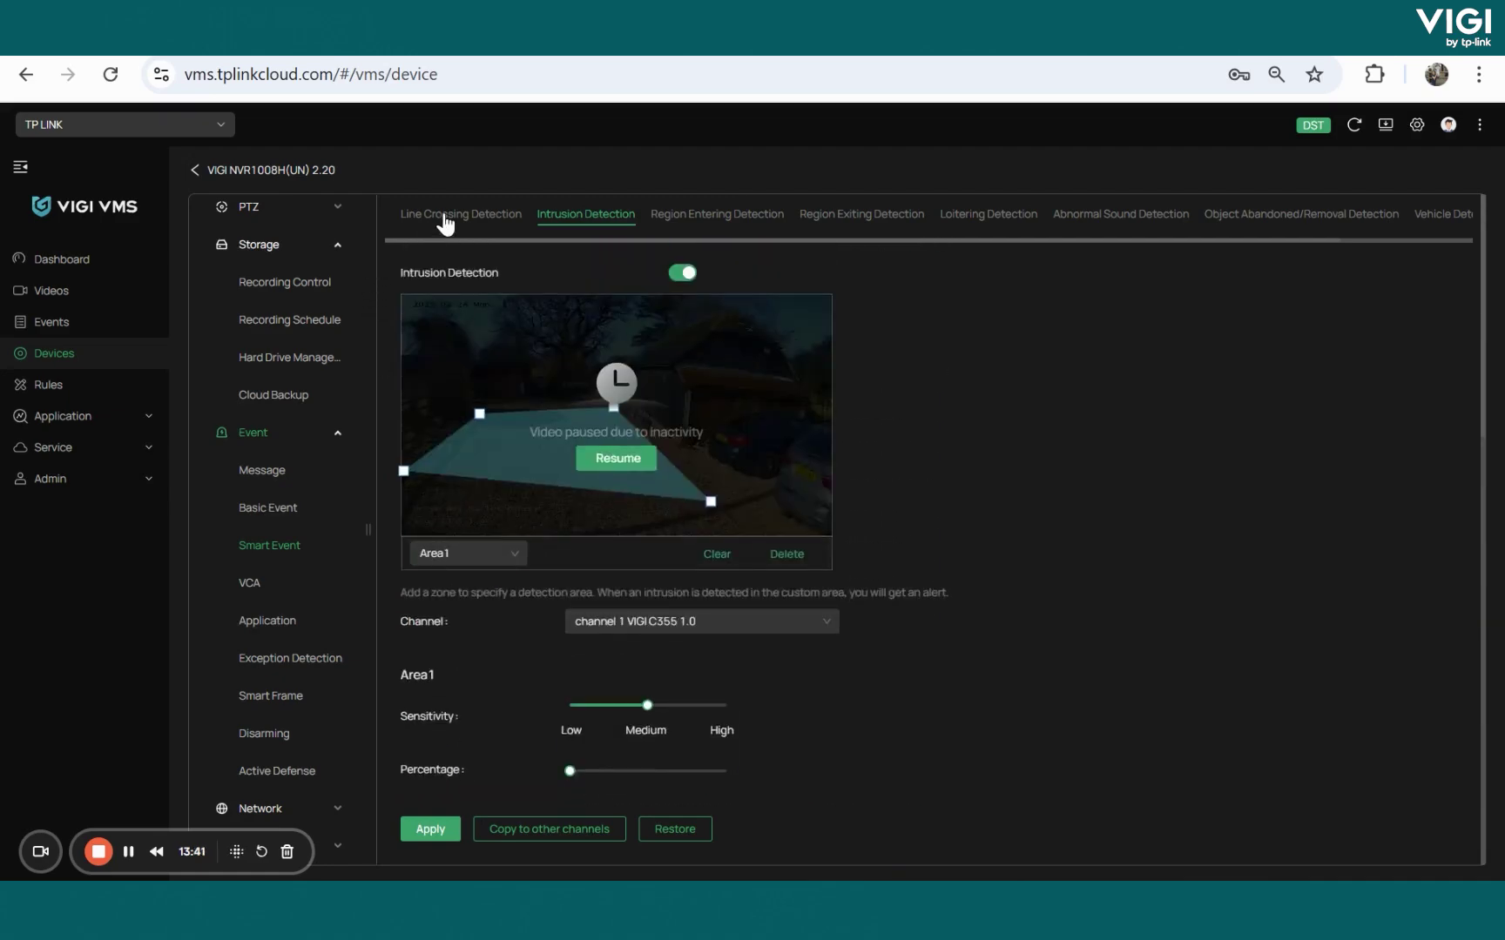
Turn off intrusion detection and region entering detection for channel 1 VIGI C355 1.0 and apply the region entering setting.
left_click(682, 273)
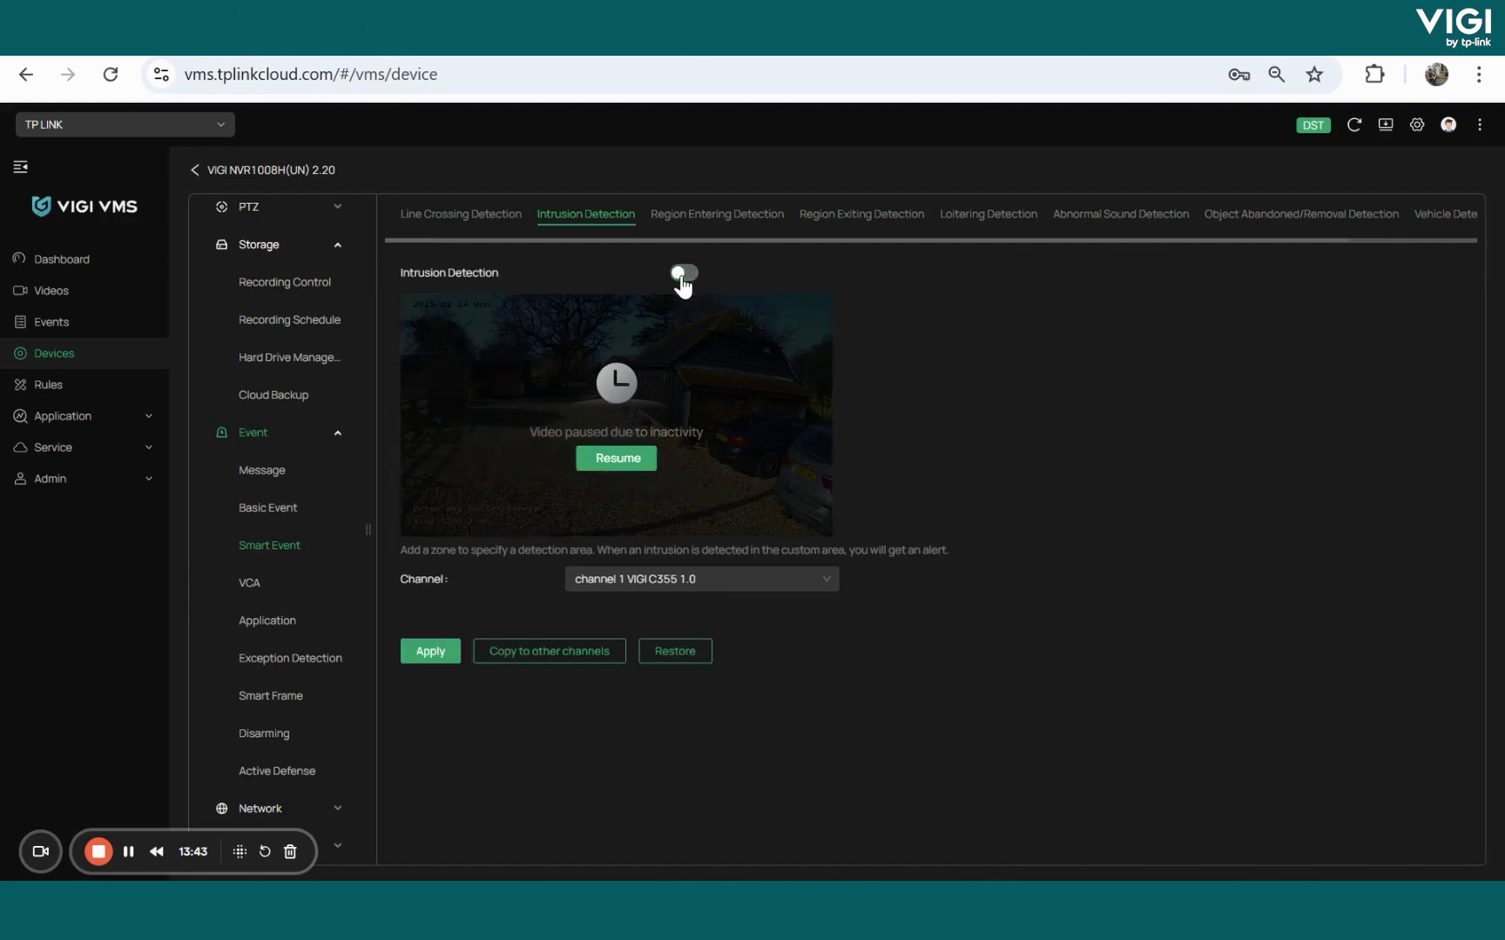
left_click(665, 219)
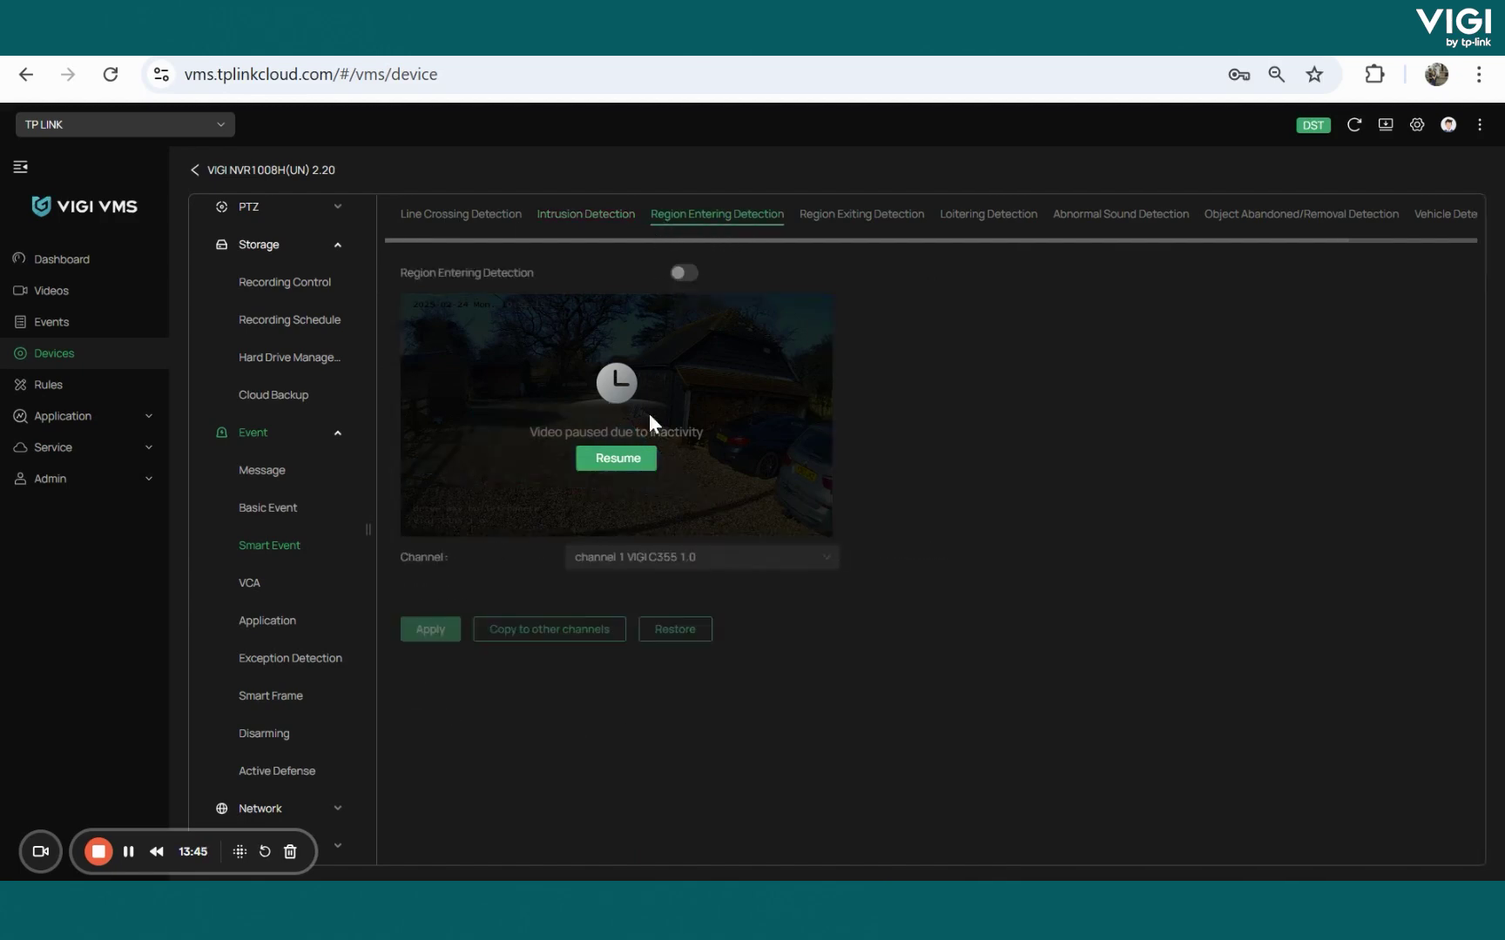
left_click(683, 282)
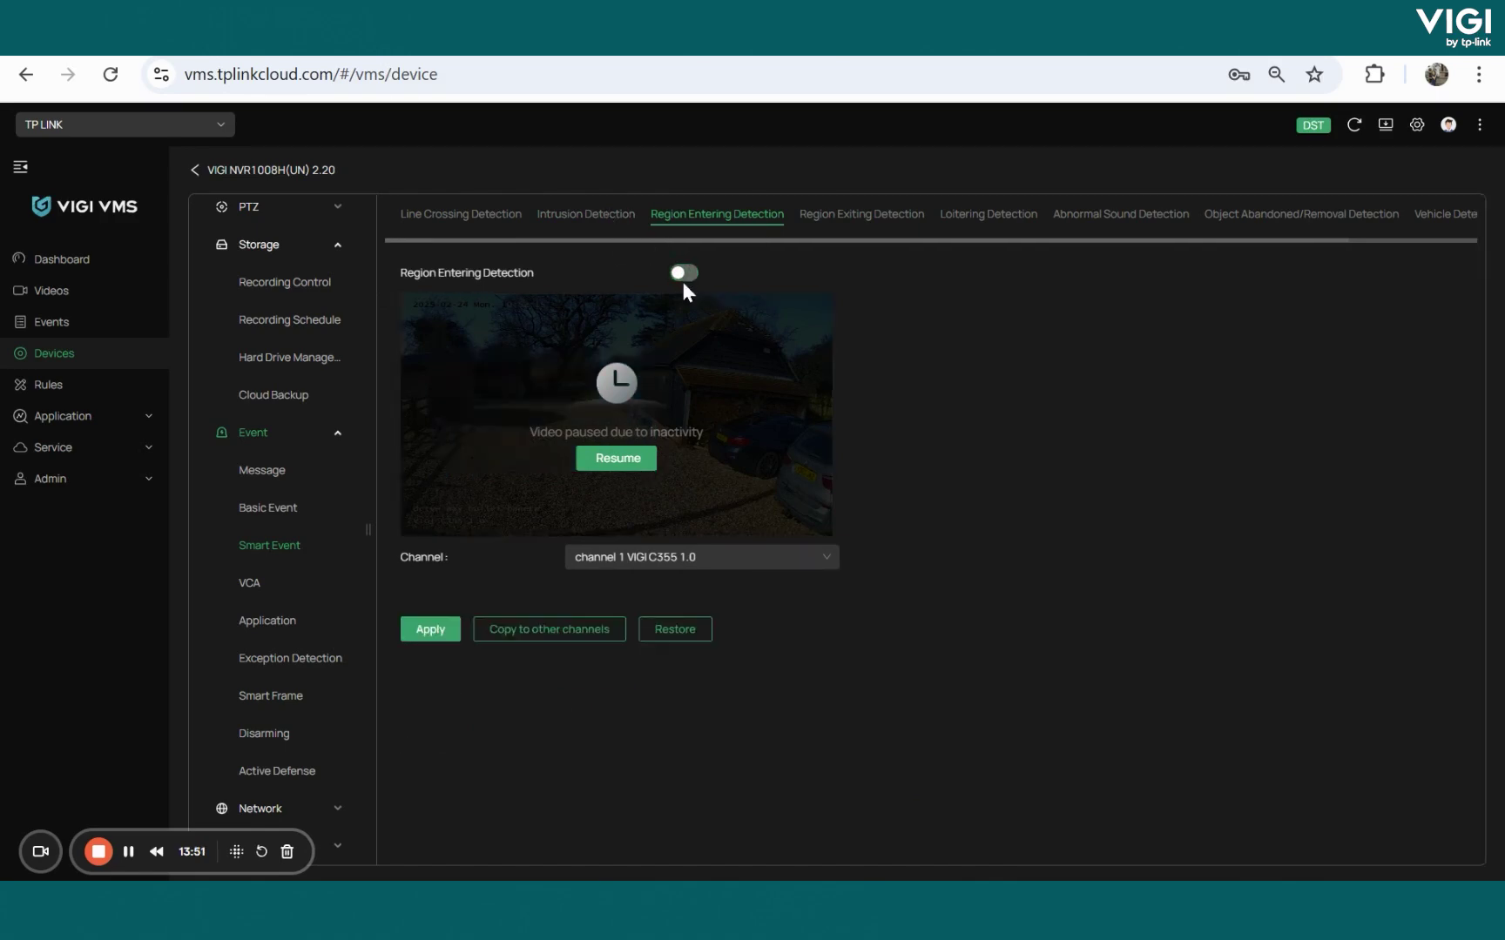
left_click(430, 627)
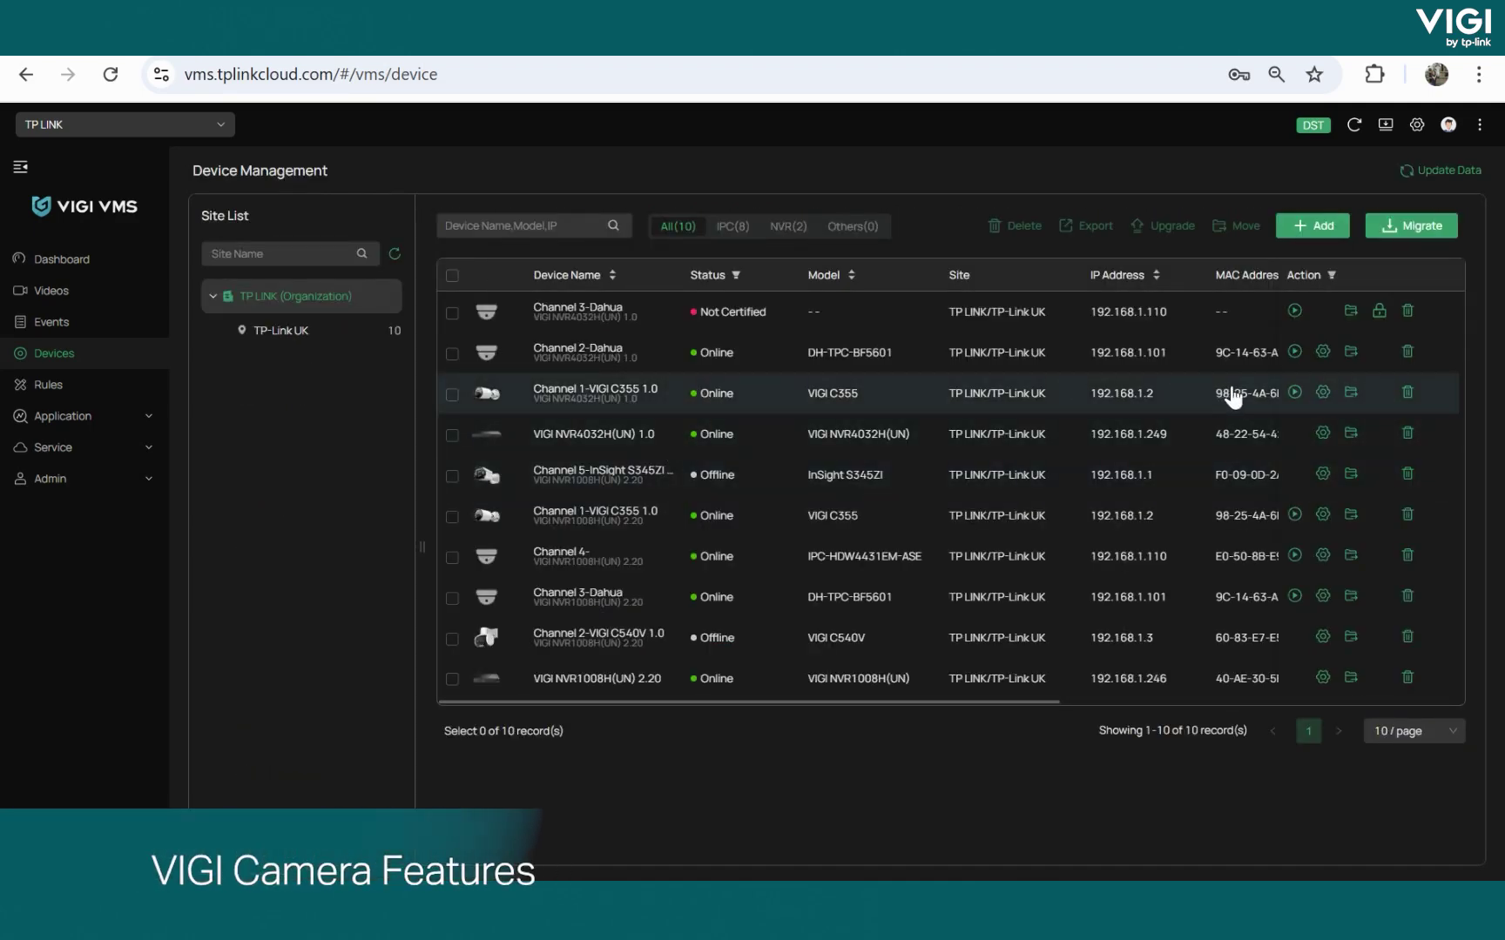
Open the settings of the Channel 1-VIGI C355 1.0 camera under VIGI NVR4032H(UN) 1.0 and review its device info, display and stream options.
left_click(1321, 394)
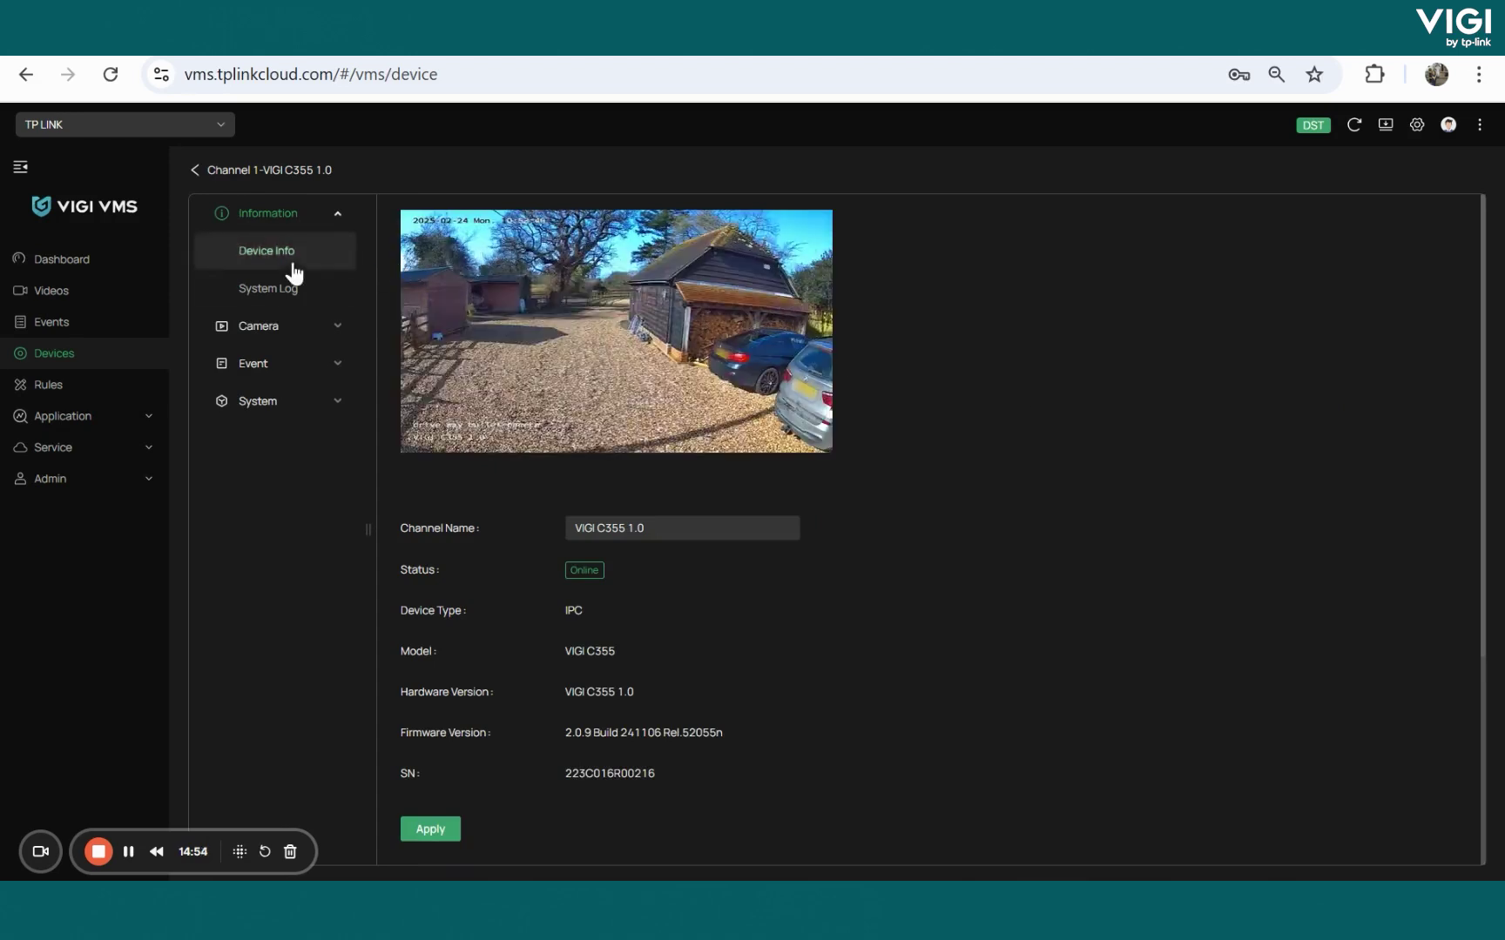
left_click(283, 324)
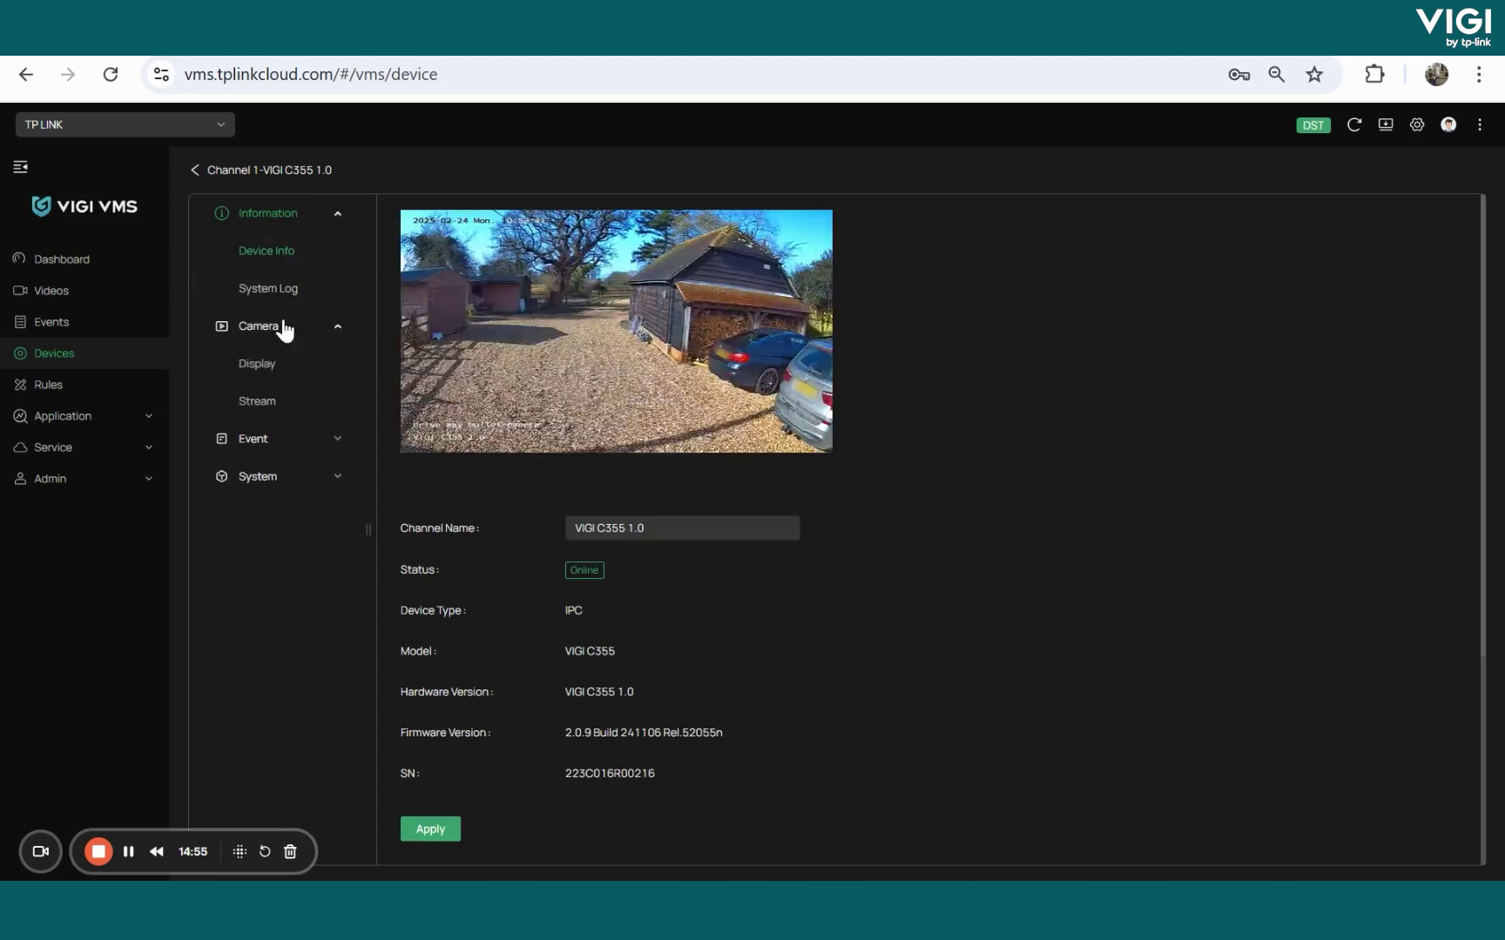
left_click(279, 376)
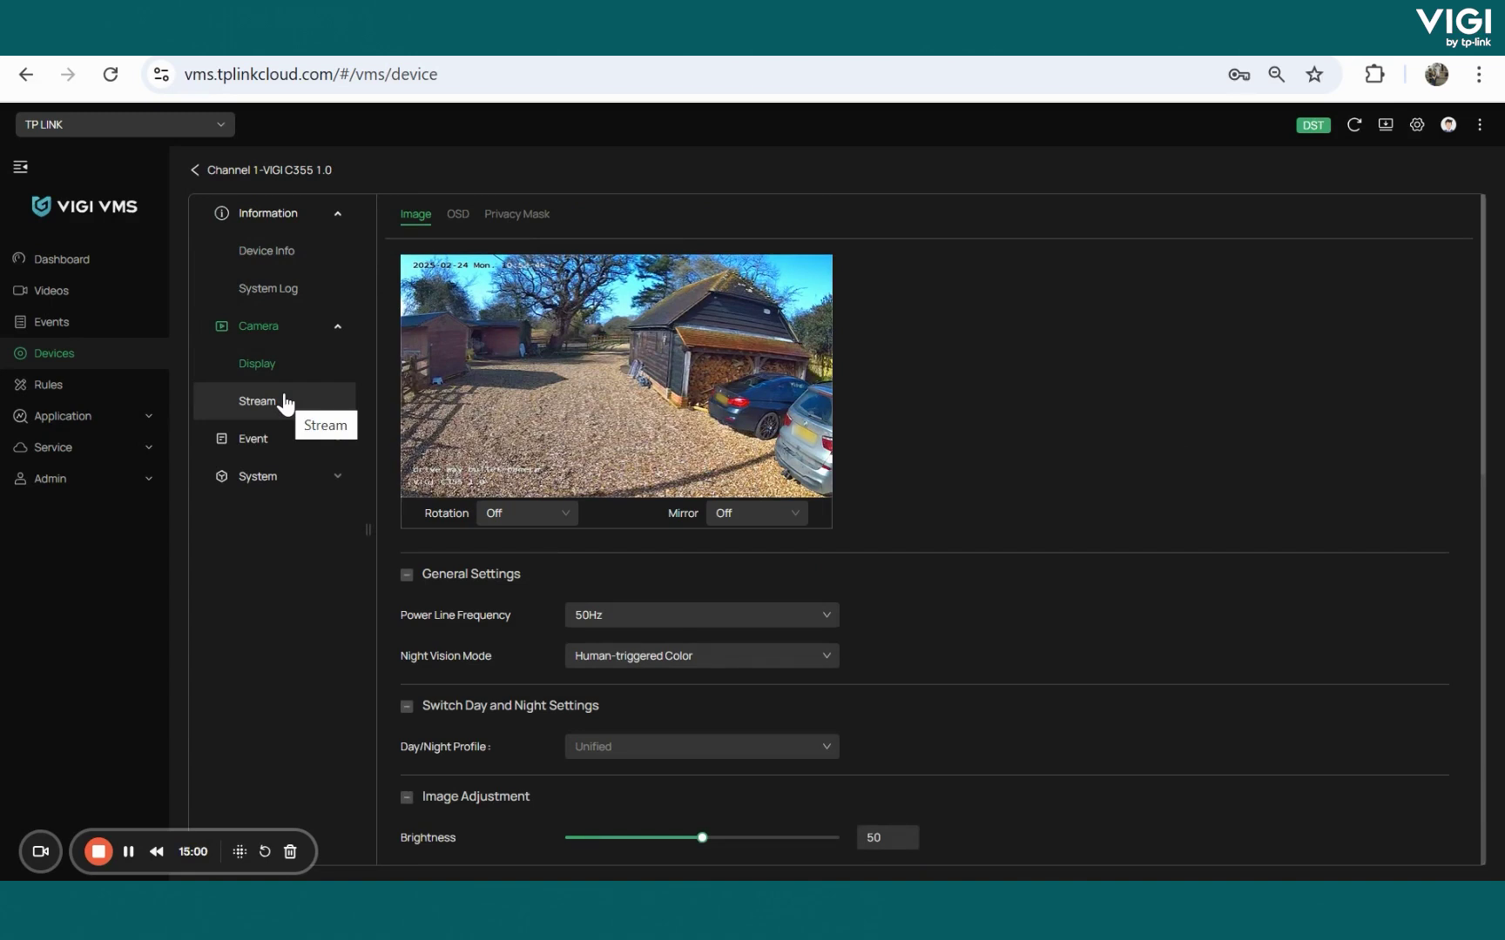
left_click(285, 402)
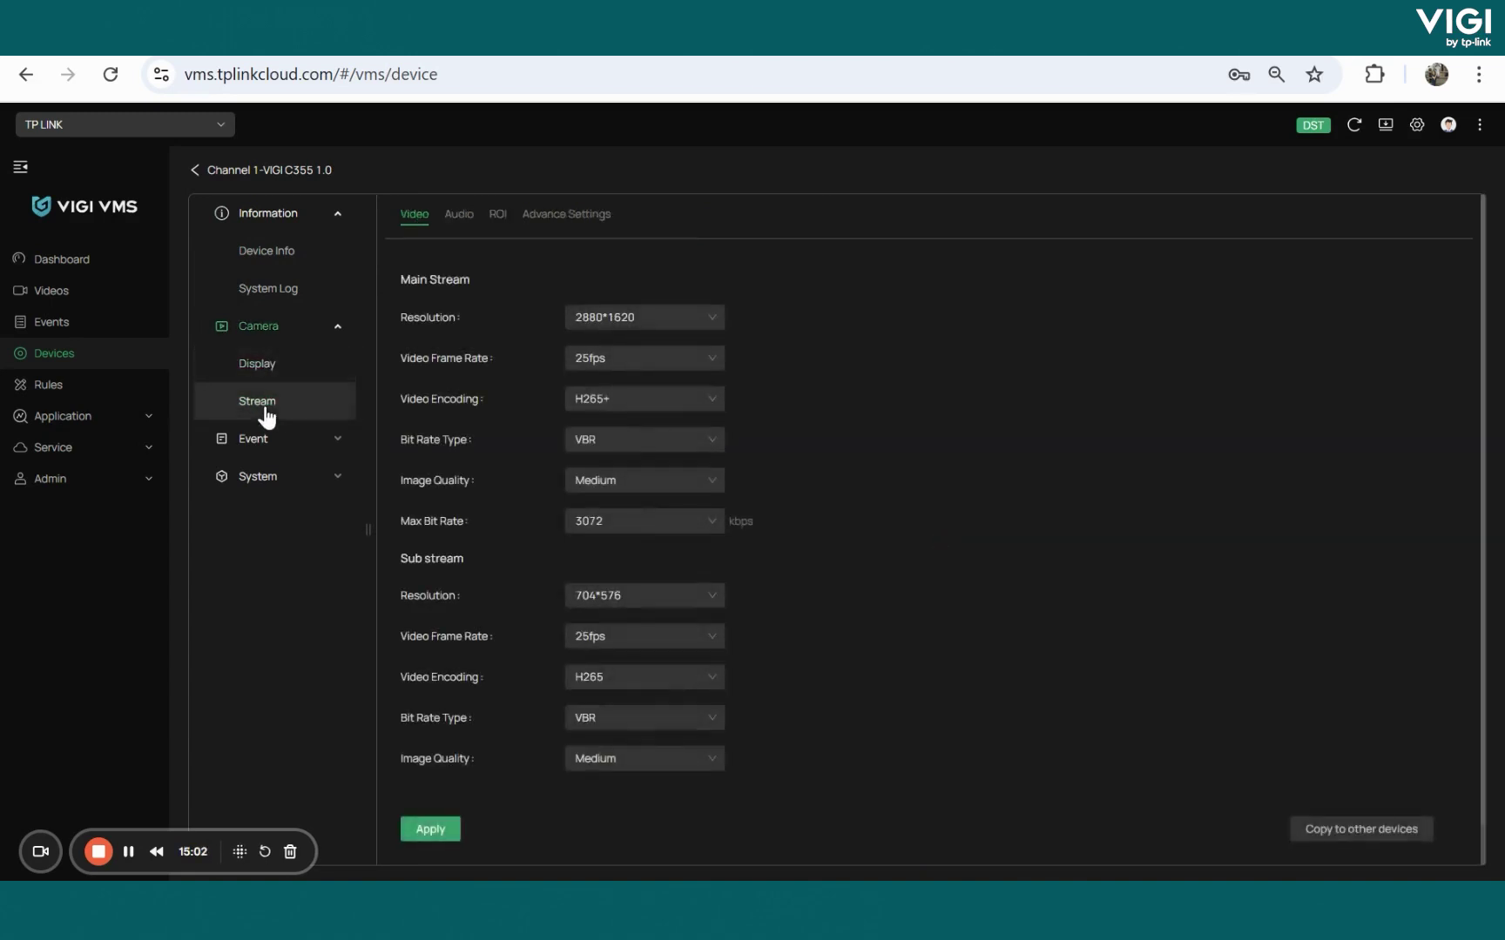
Examine the camera's event categories and its system options for firmware upgrade, device reboot and recording schedule.
left_click(262, 439)
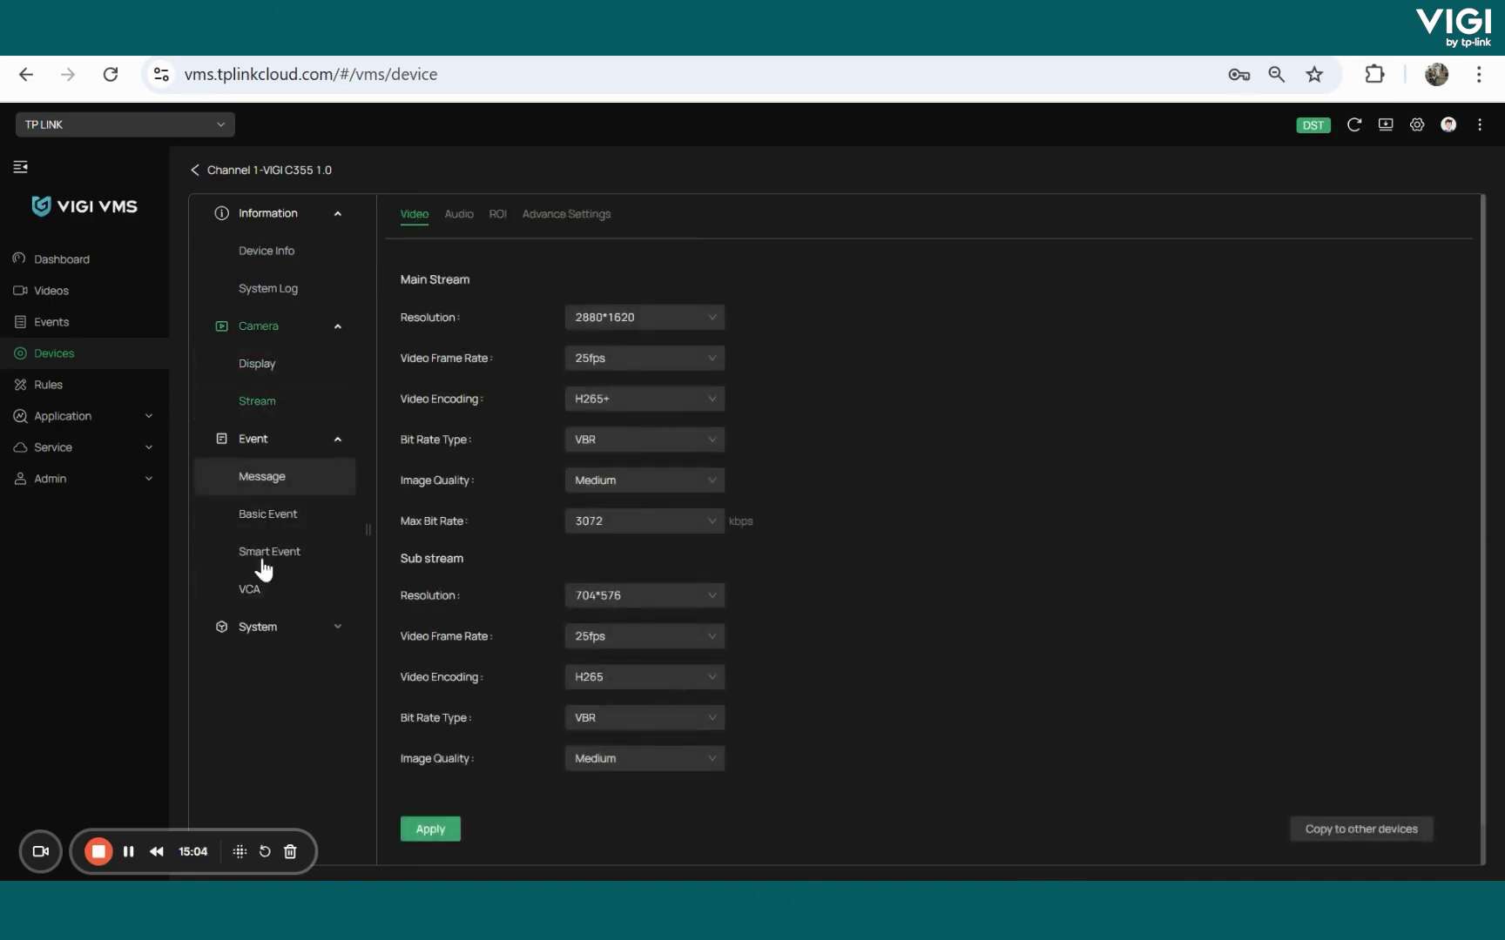
left_click(275, 626)
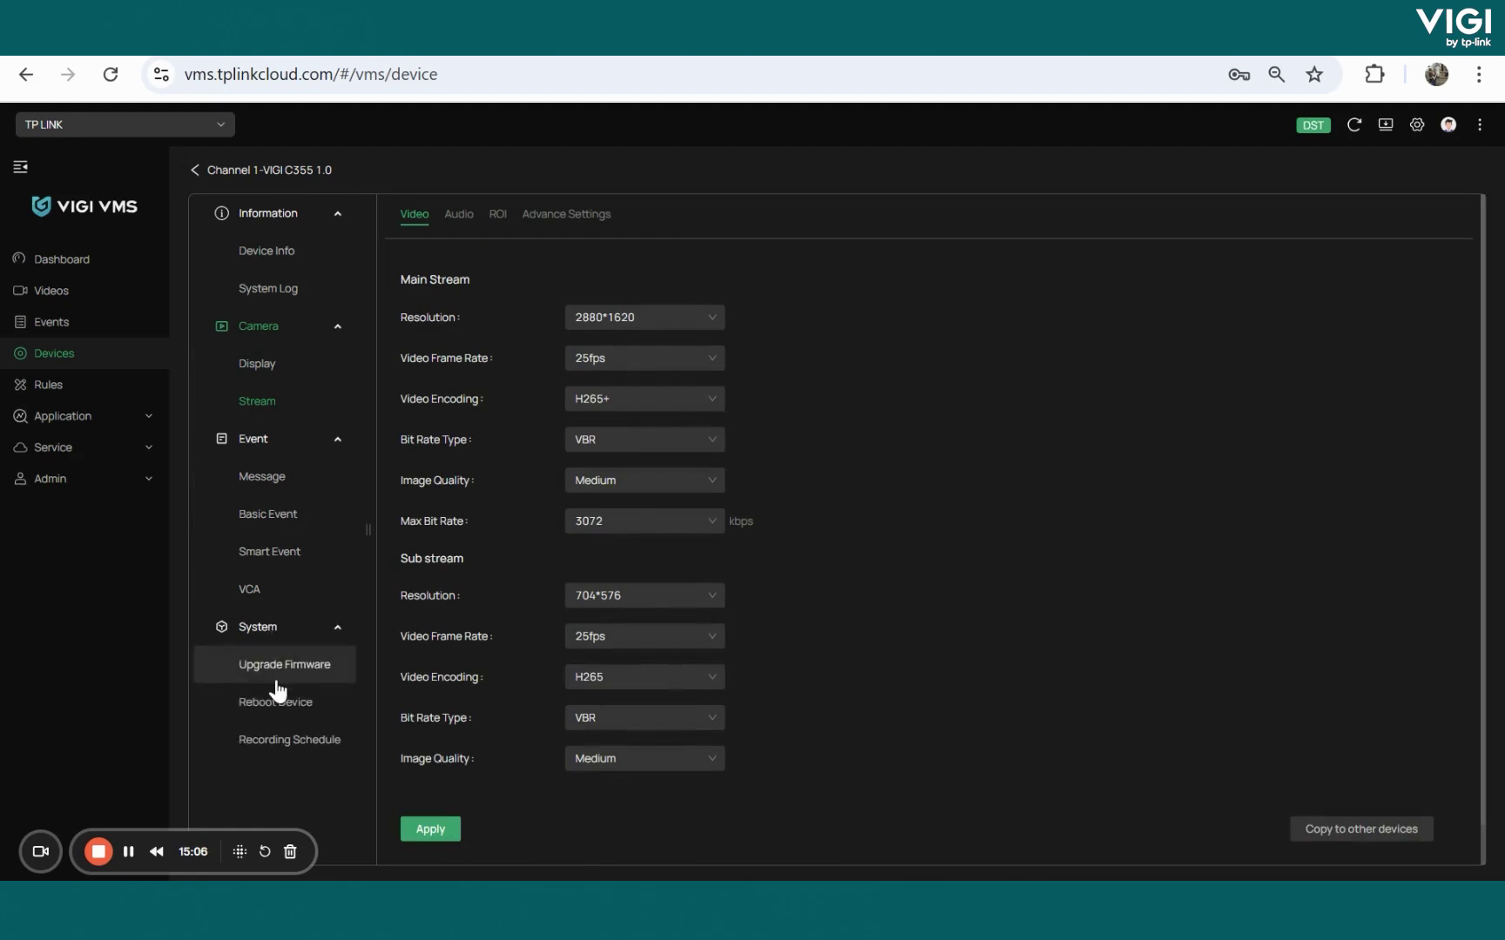
left_click(277, 679)
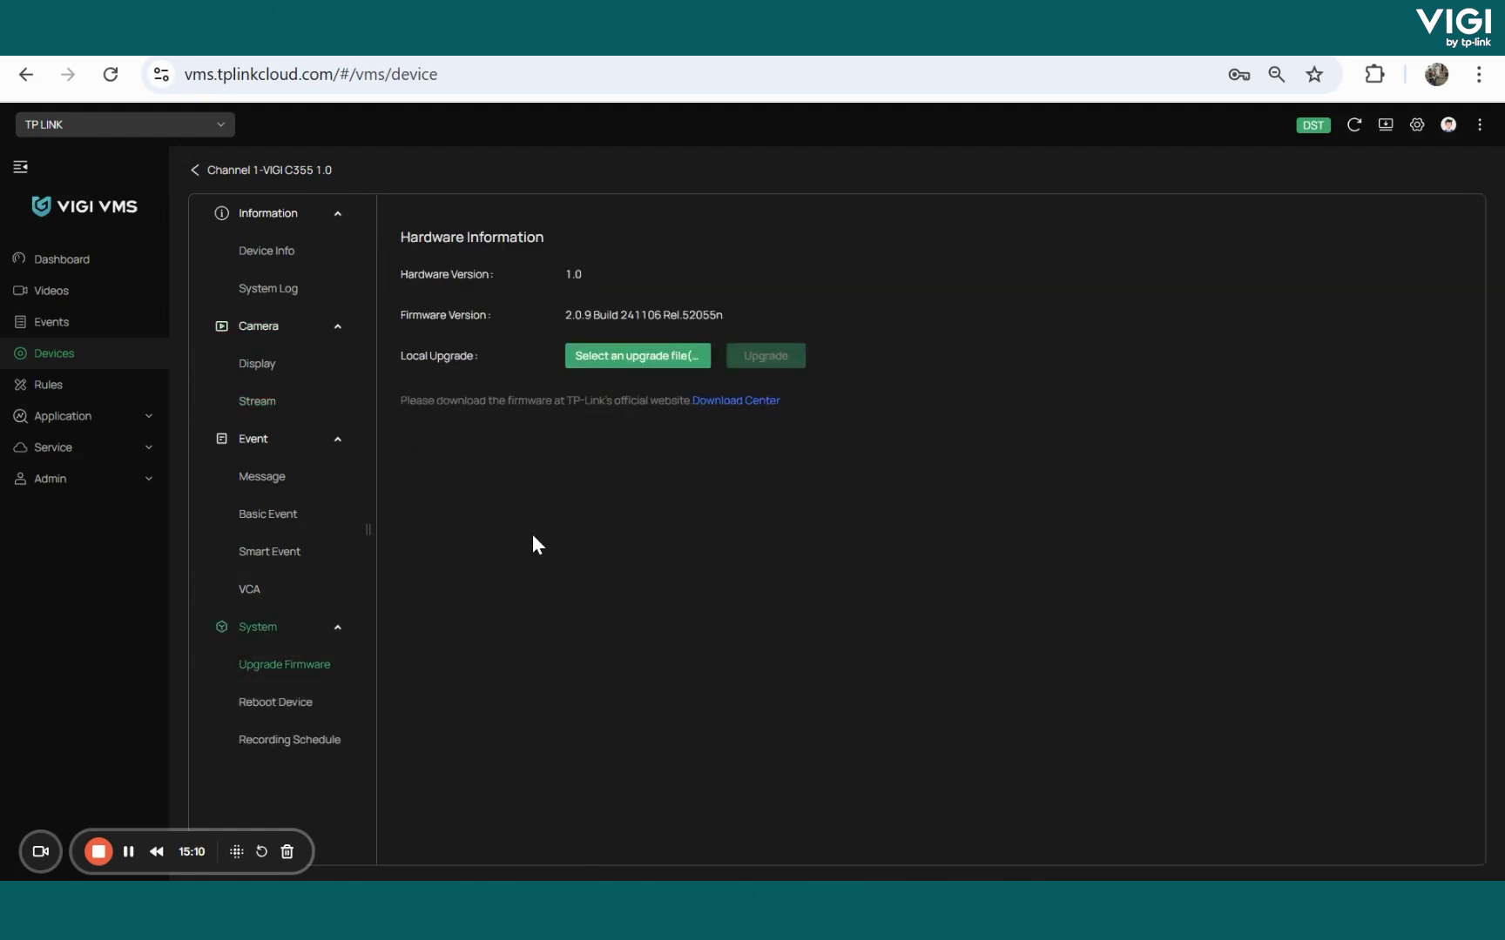
left_click(287, 704)
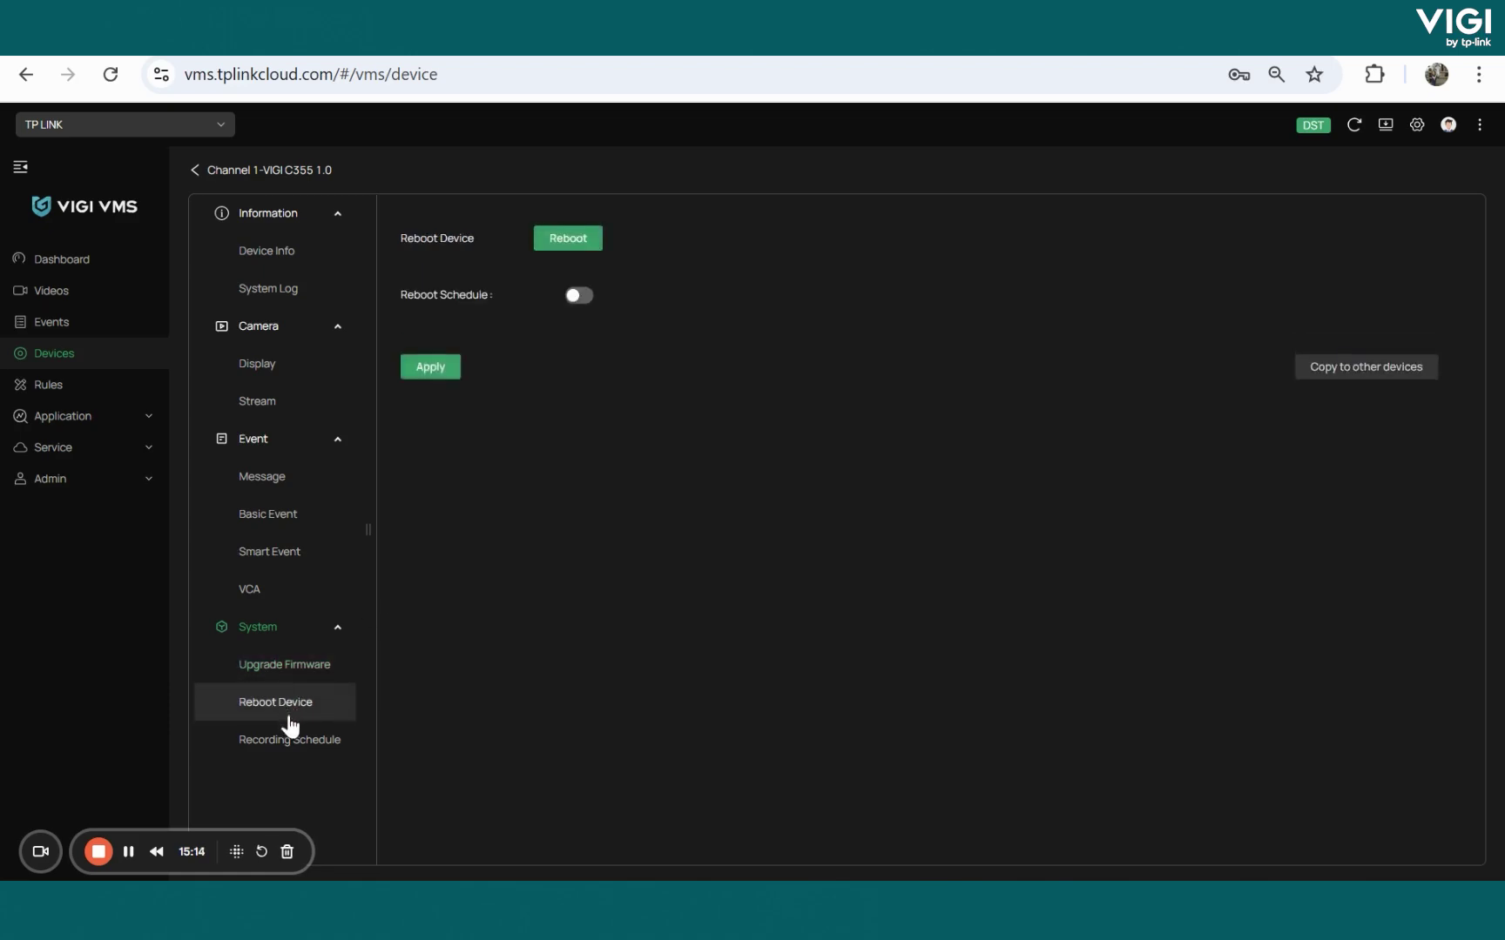
left_click(292, 742)
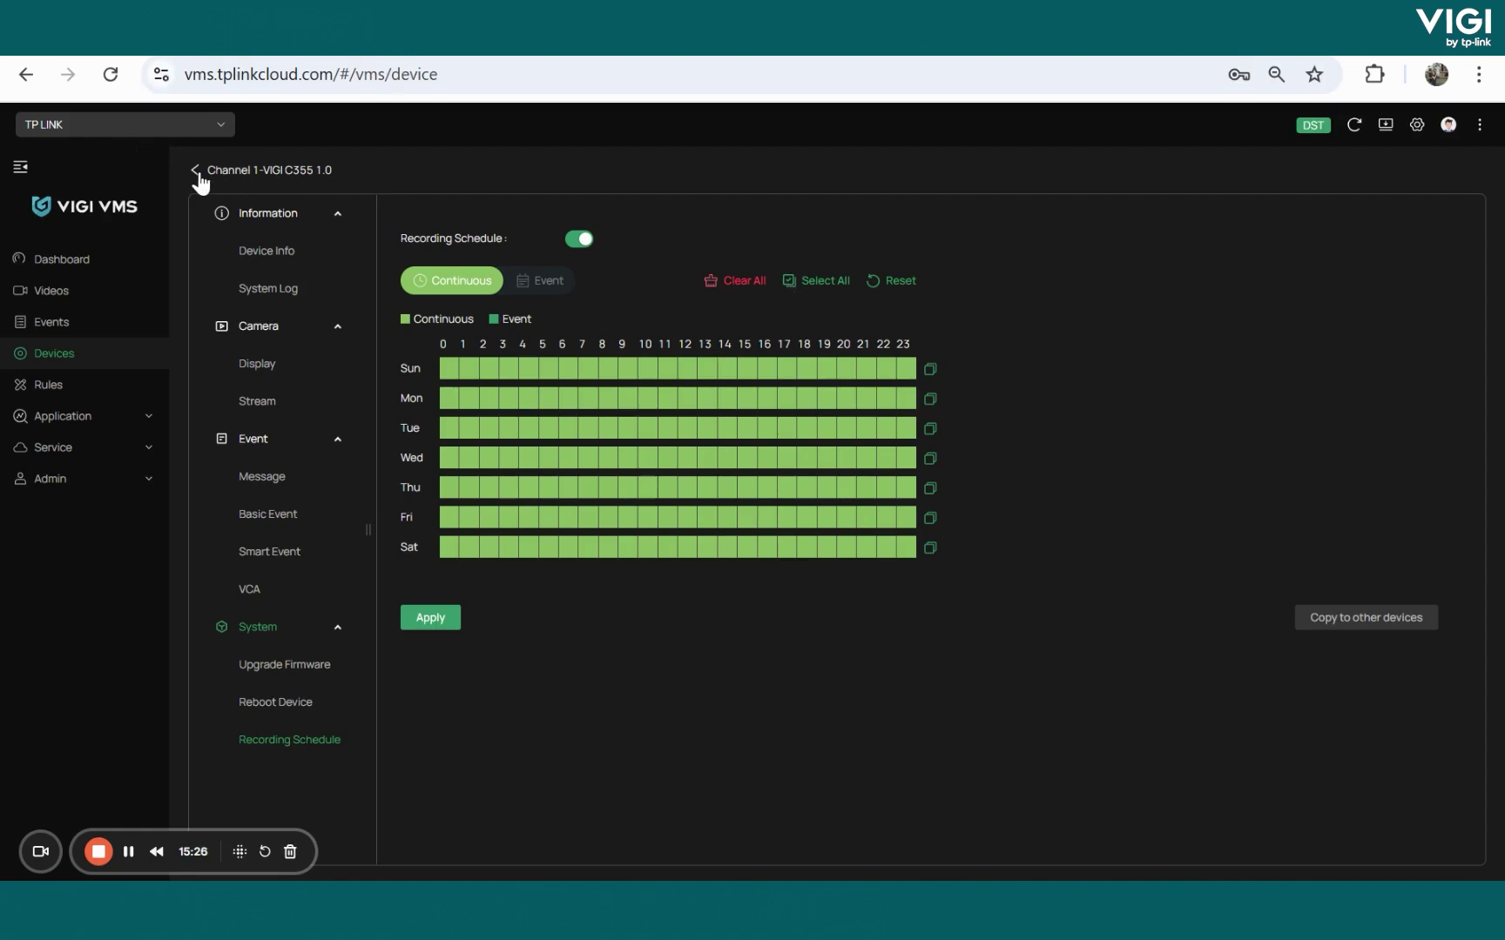
Open AI Search for humans and set the time range to the last 14 days, Feb 10 to Feb 24, 2025.
left_click(96, 419)
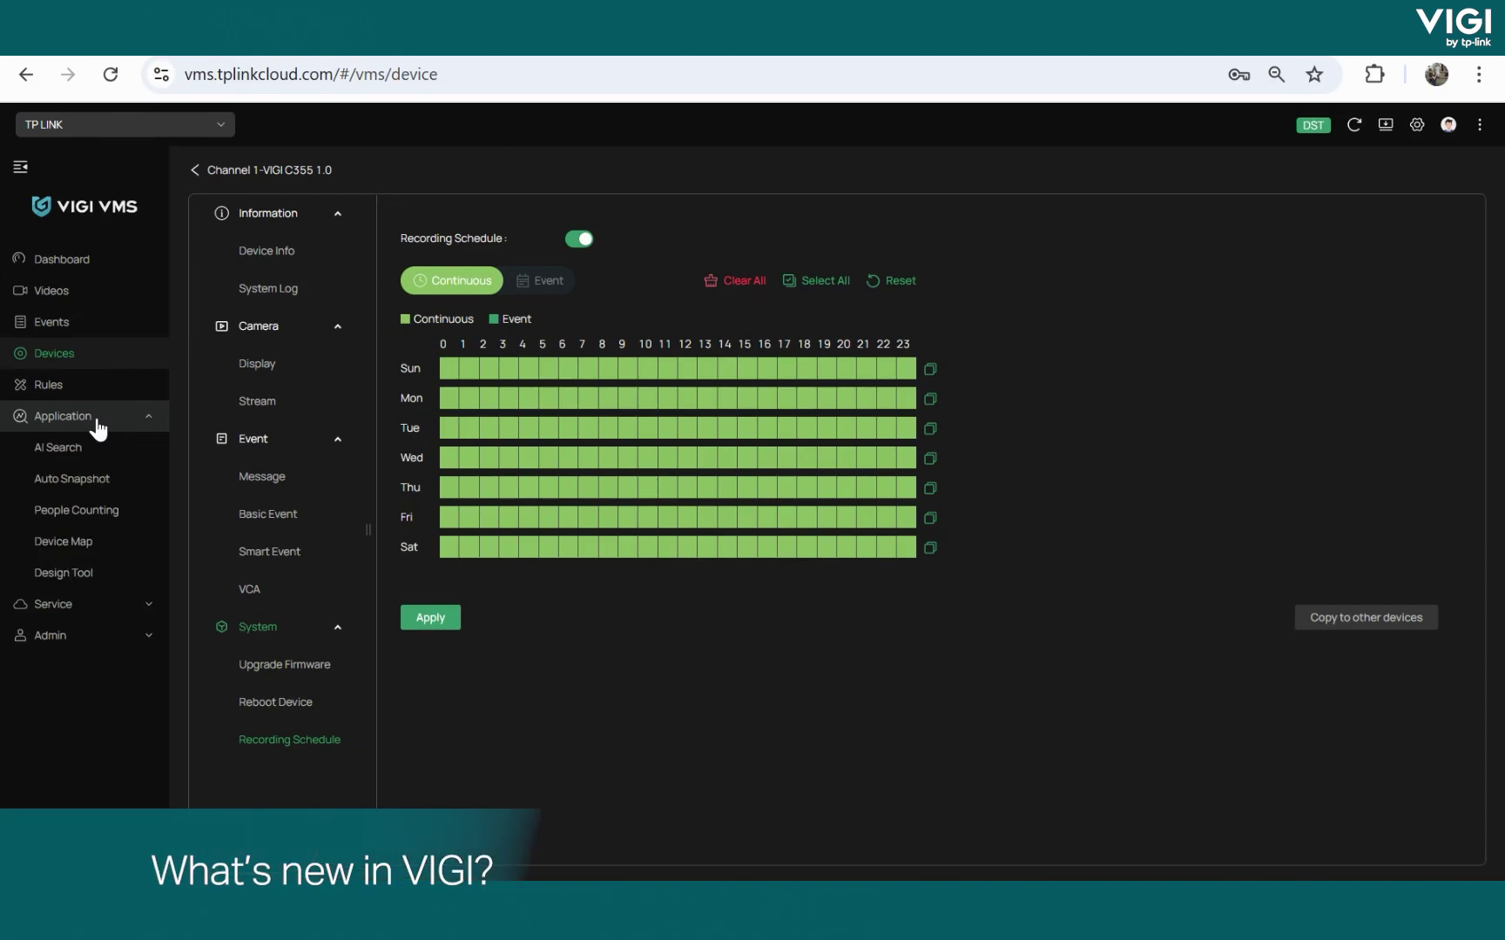
left_click(82, 446)
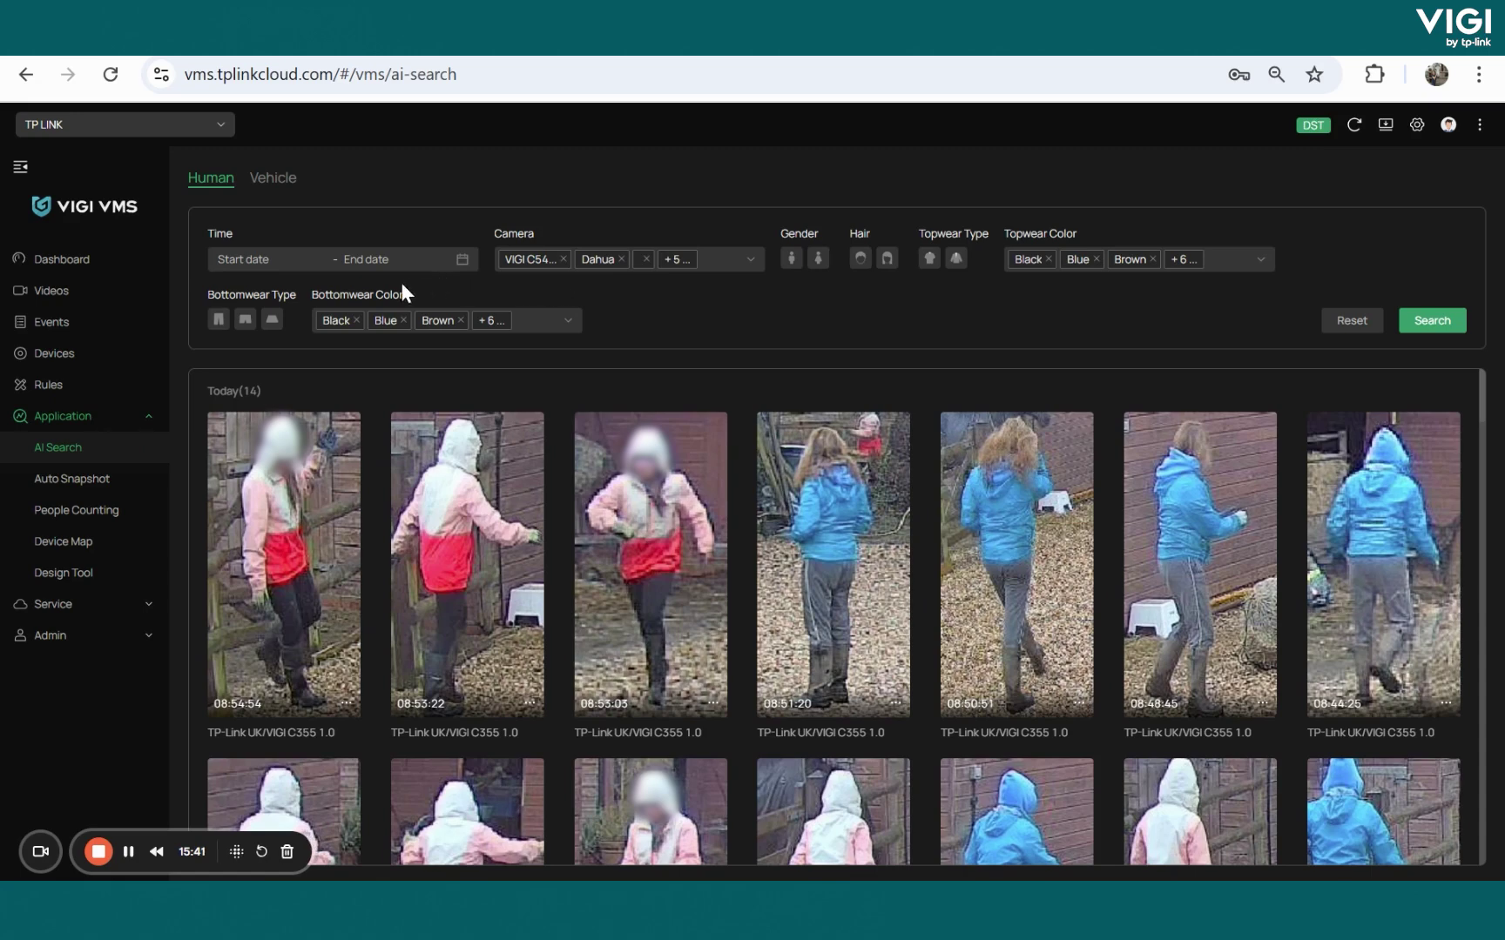
left_click(462, 261)
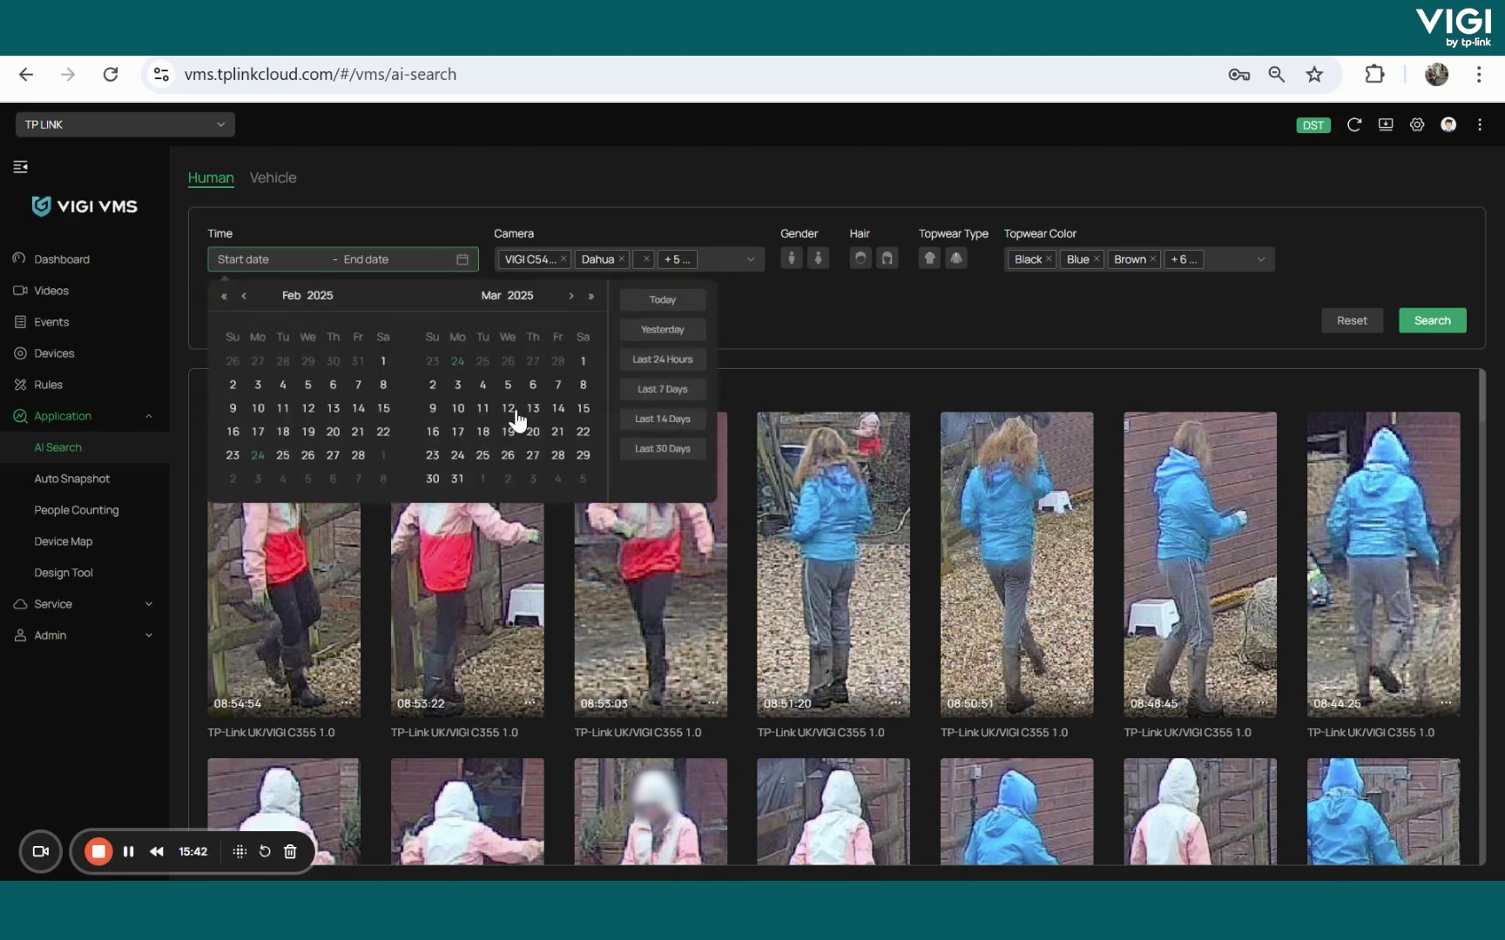
left_click(644, 420)
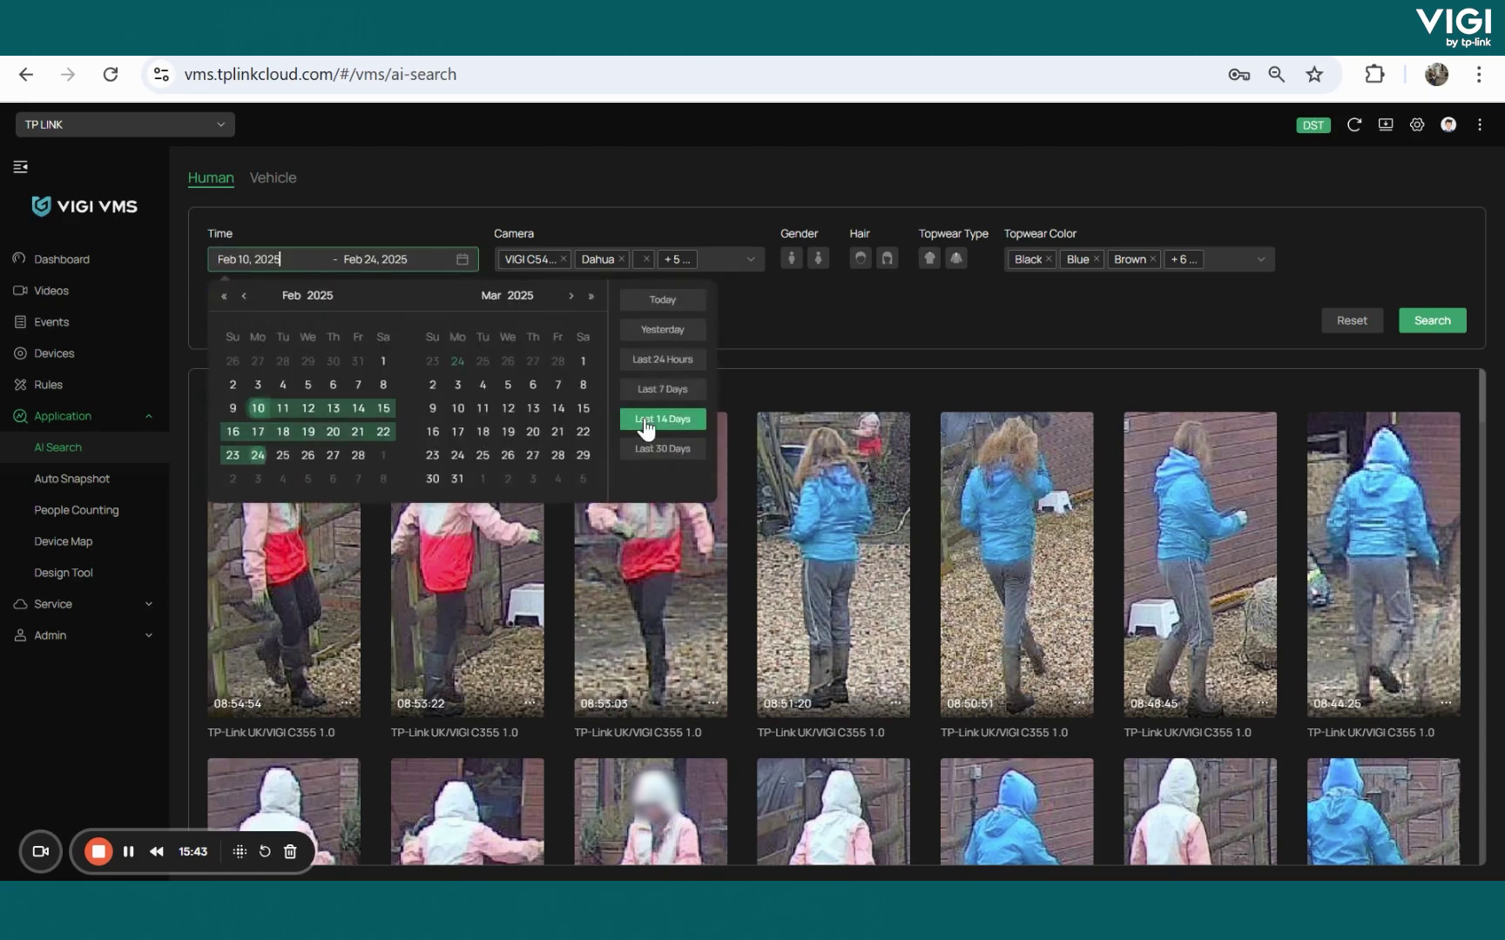
left_click(865, 321)
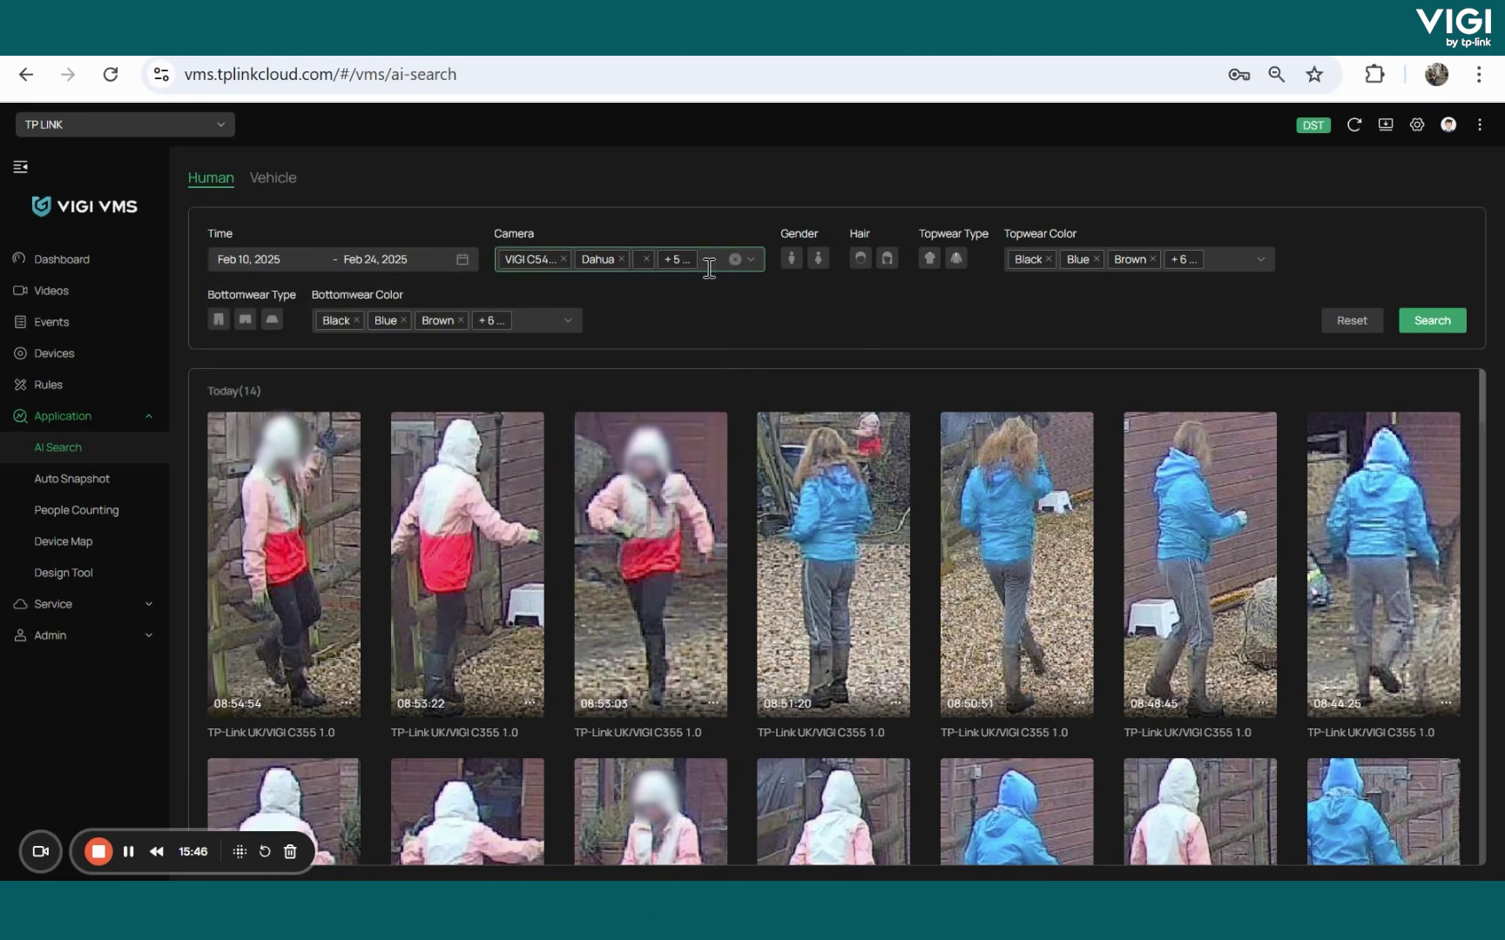
Review the cameras included in the human search and its gender, hair and topwear type filters.
left_click(736, 260)
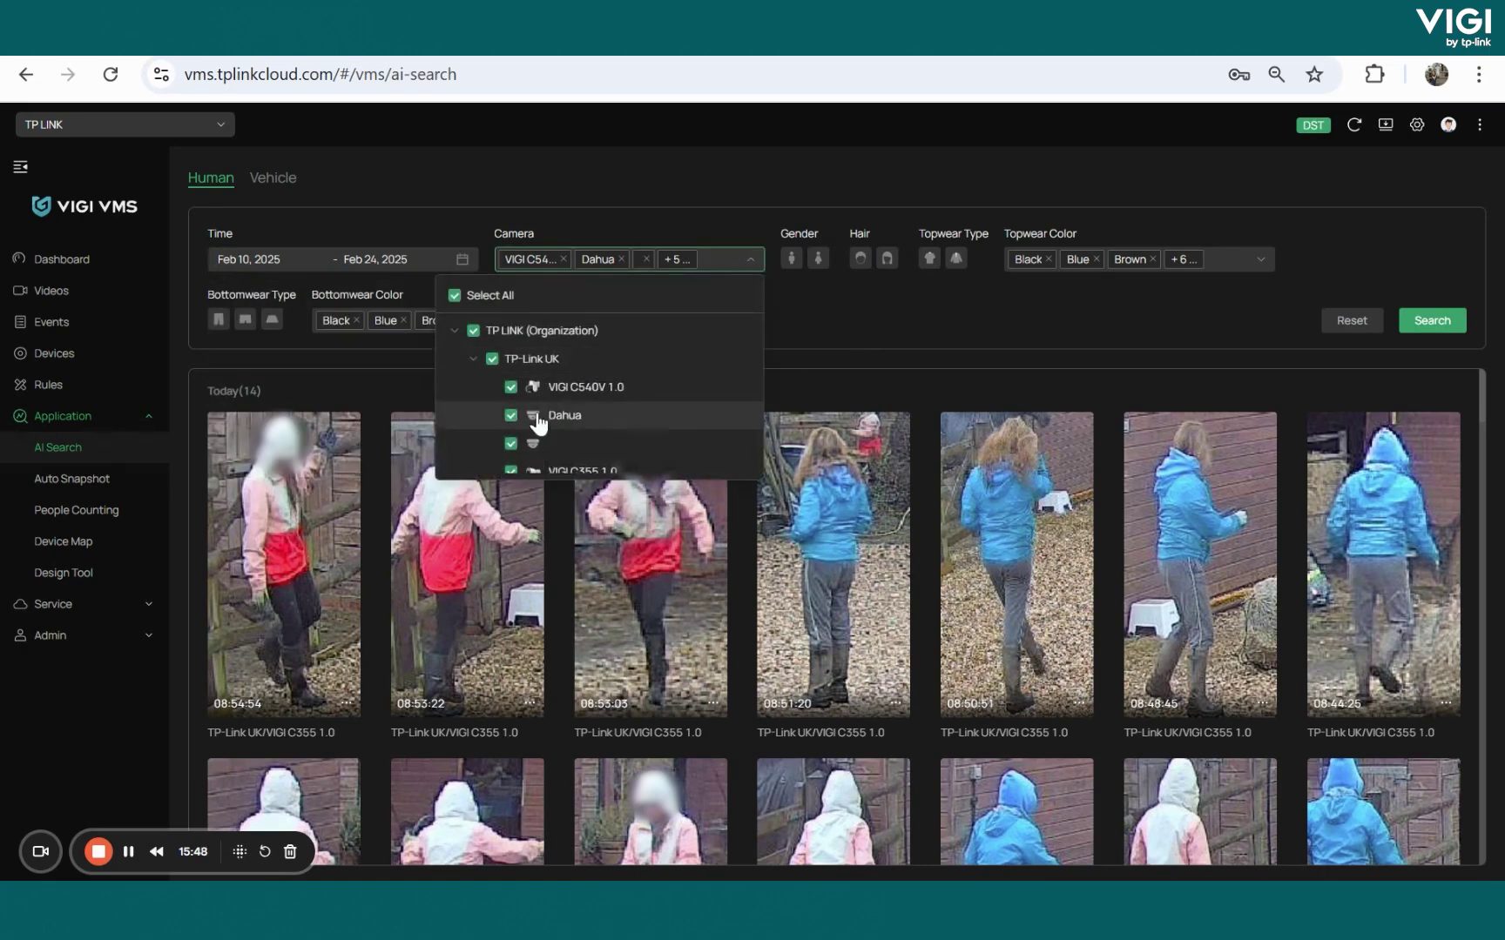
scroll(557, 409, "down", 3)
scroll(557, 409, "up", 3)
left_click(826, 333)
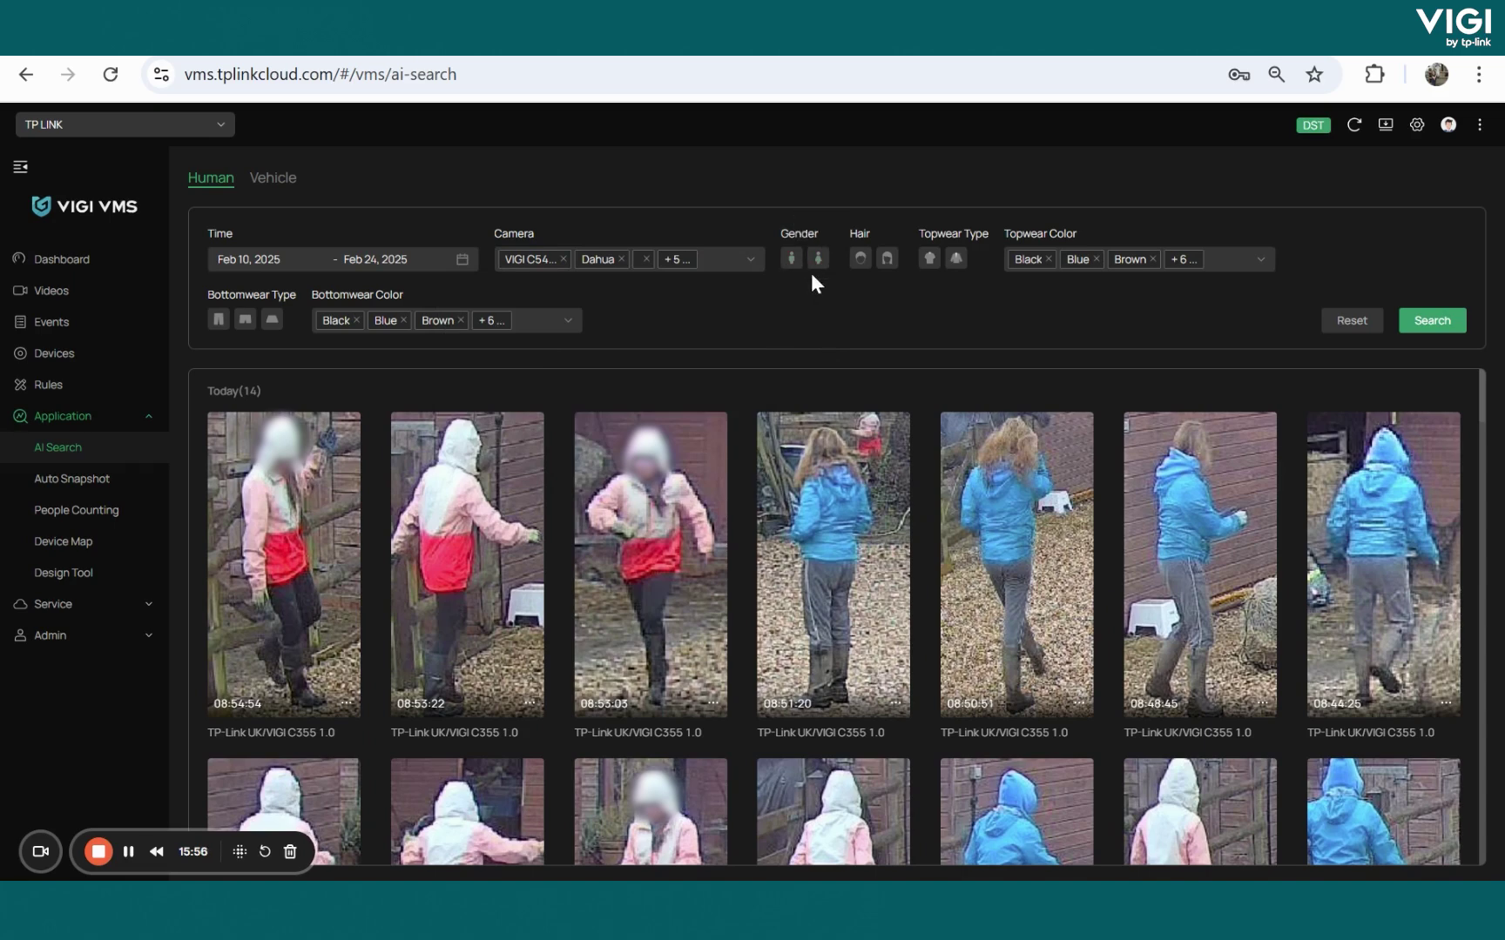
left_click(886, 258)
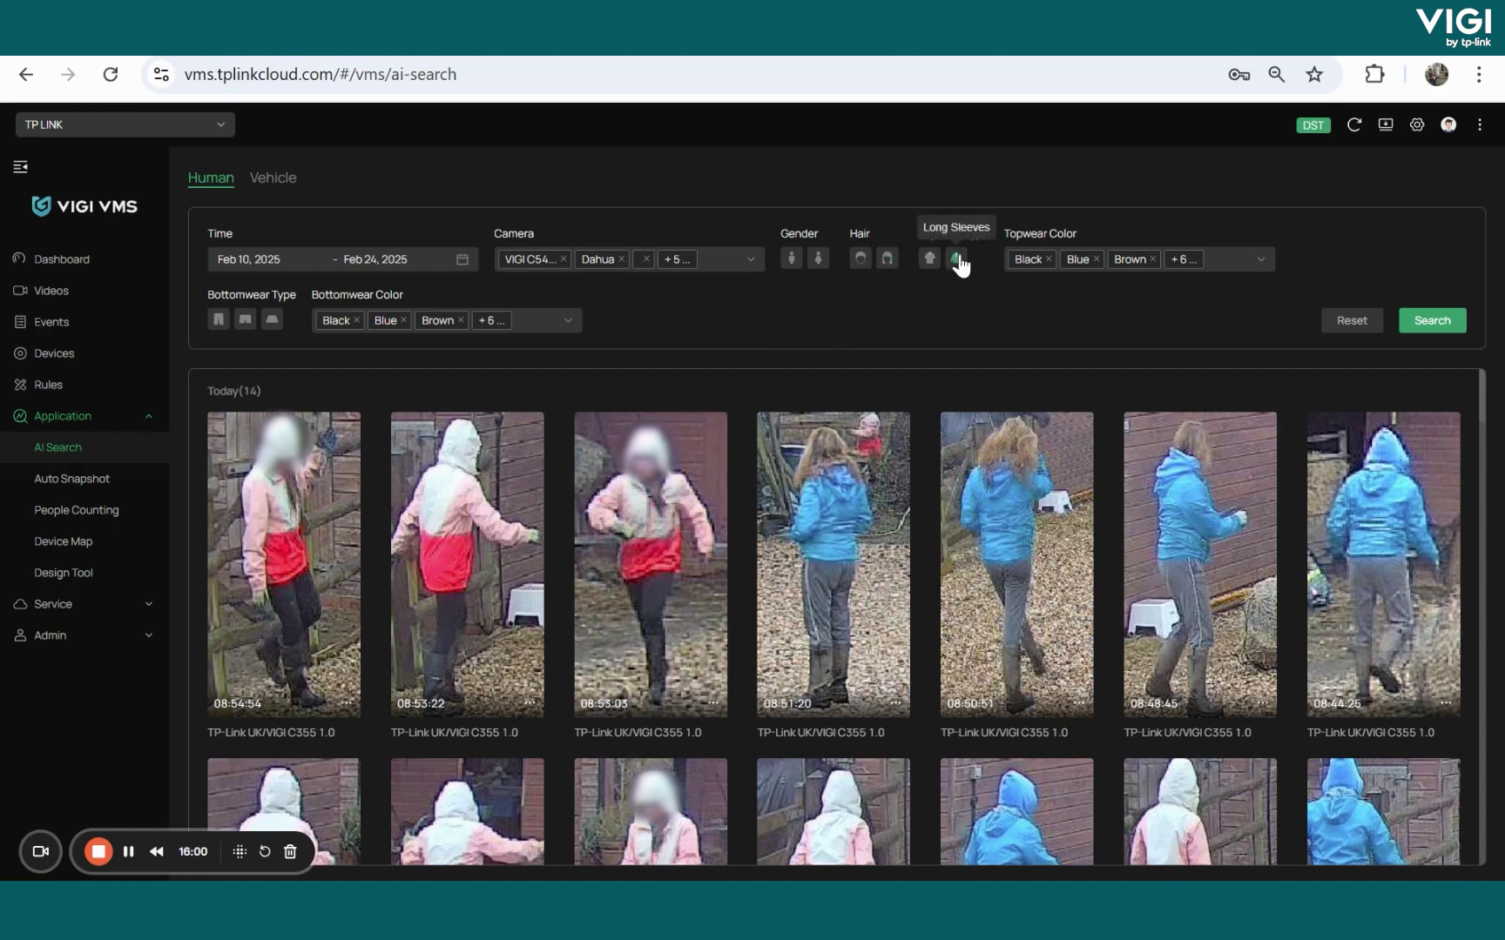
Restrict the topwear color to Blue only, run the human search and look through the matching snapshots.
left_click(1252, 261)
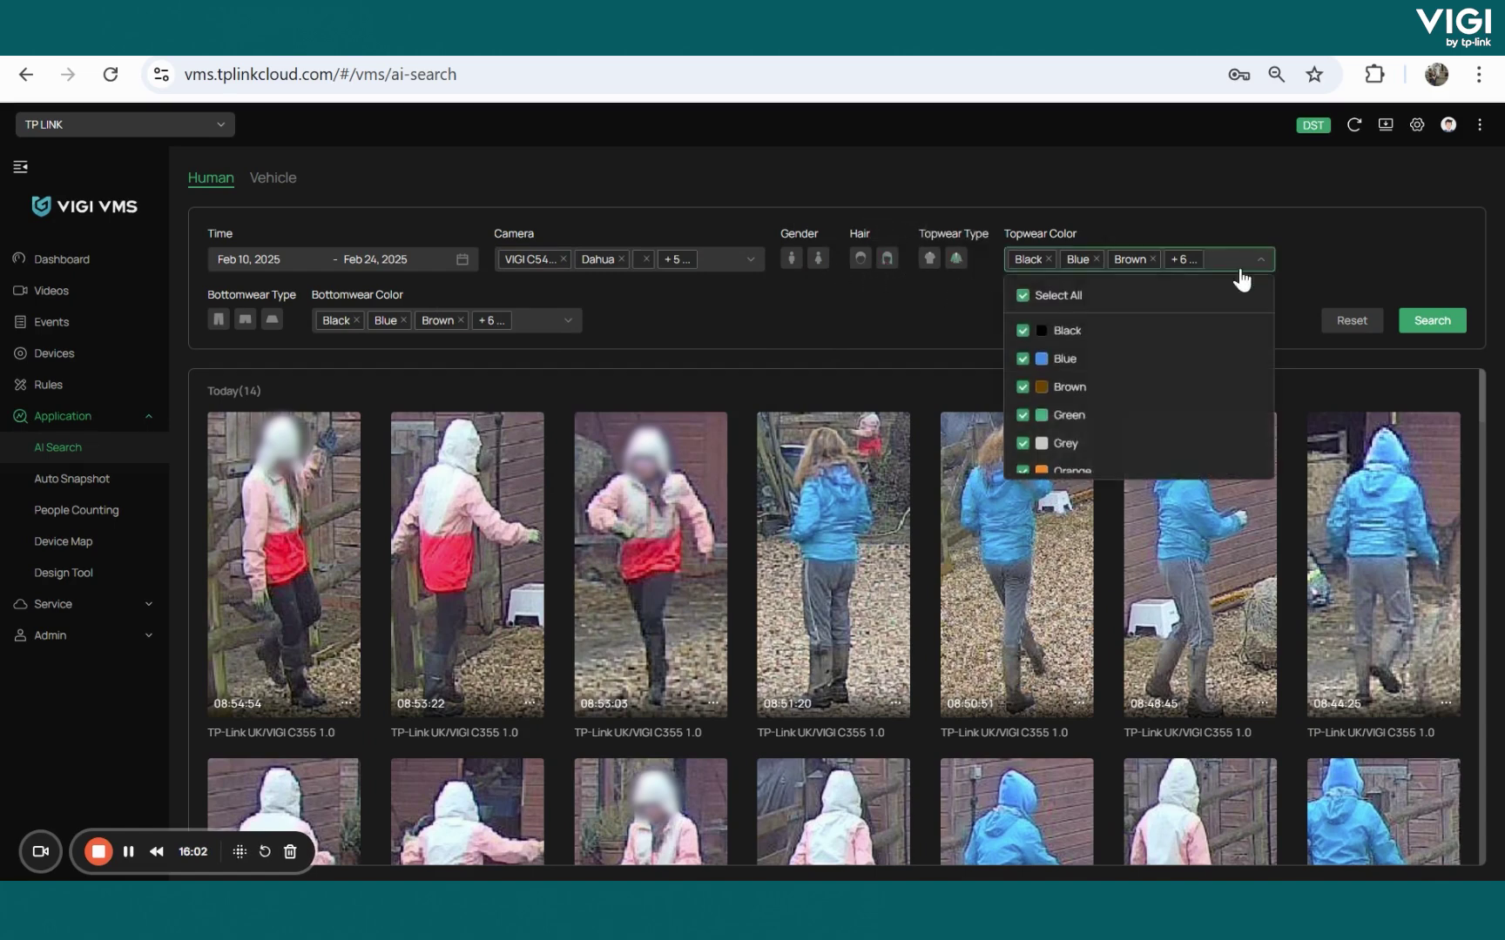
left_click(1022, 297)
left_click(1022, 358)
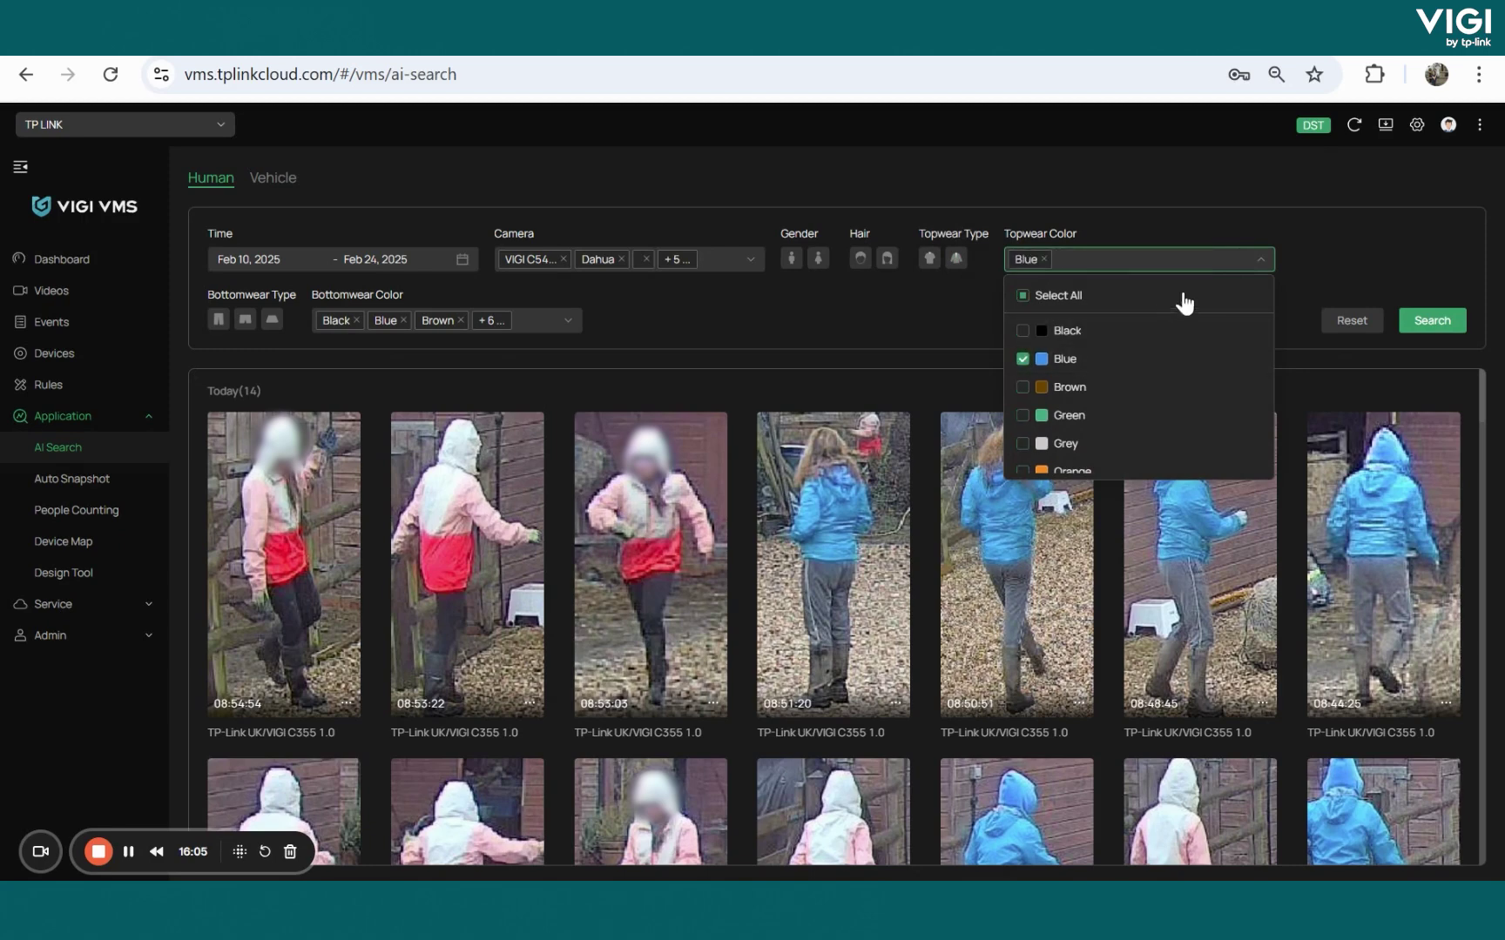
left_click(1411, 329)
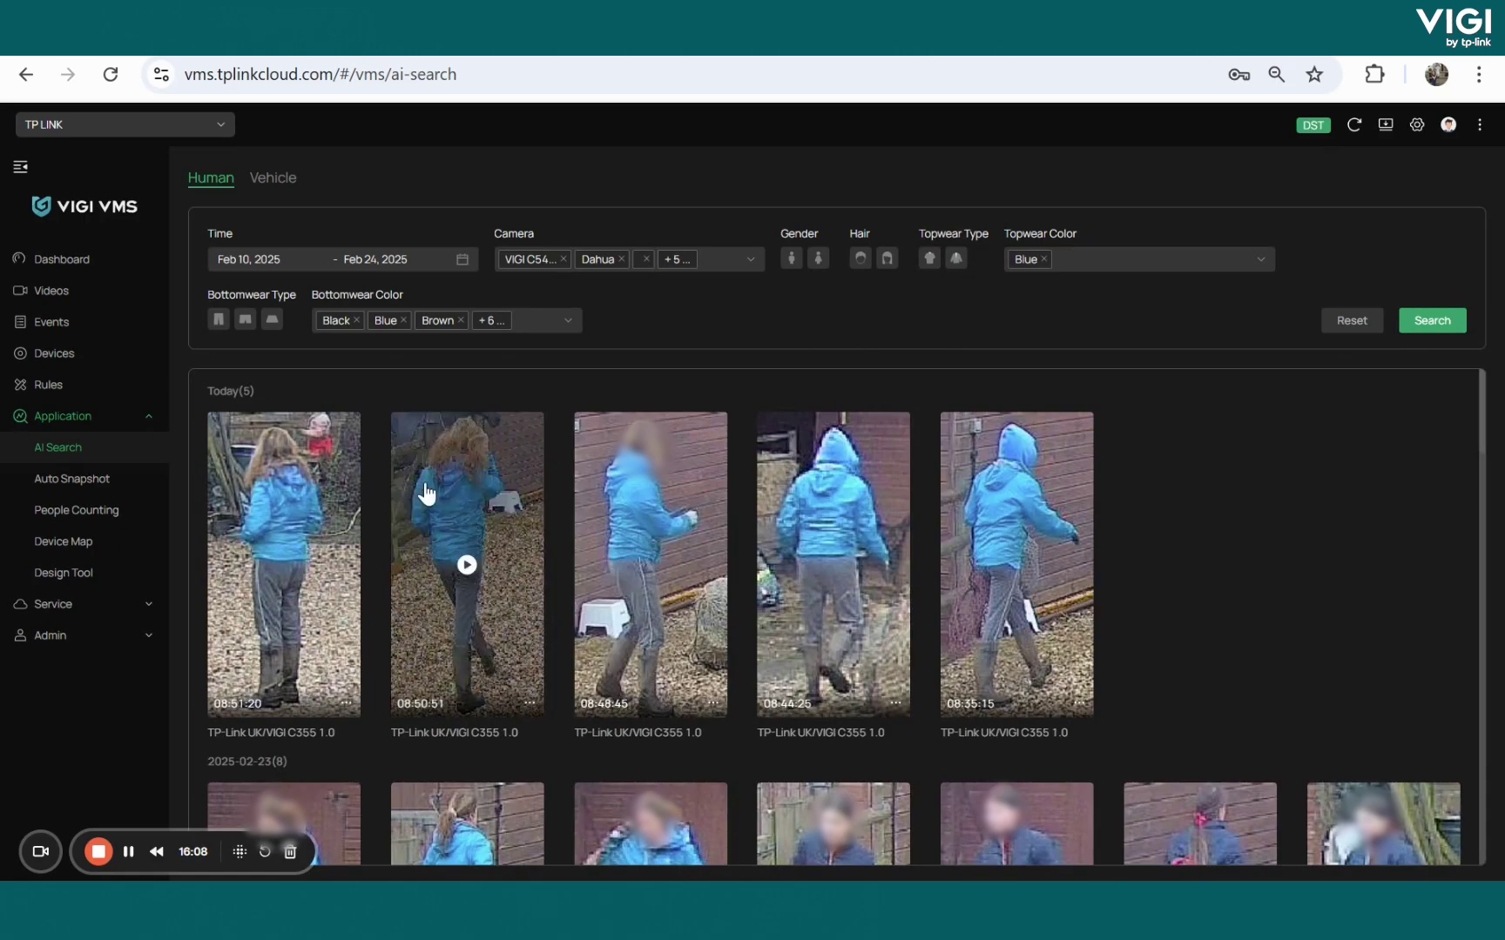
scroll(426, 492, "down", 3)
scroll(427, 492, "up", 3)
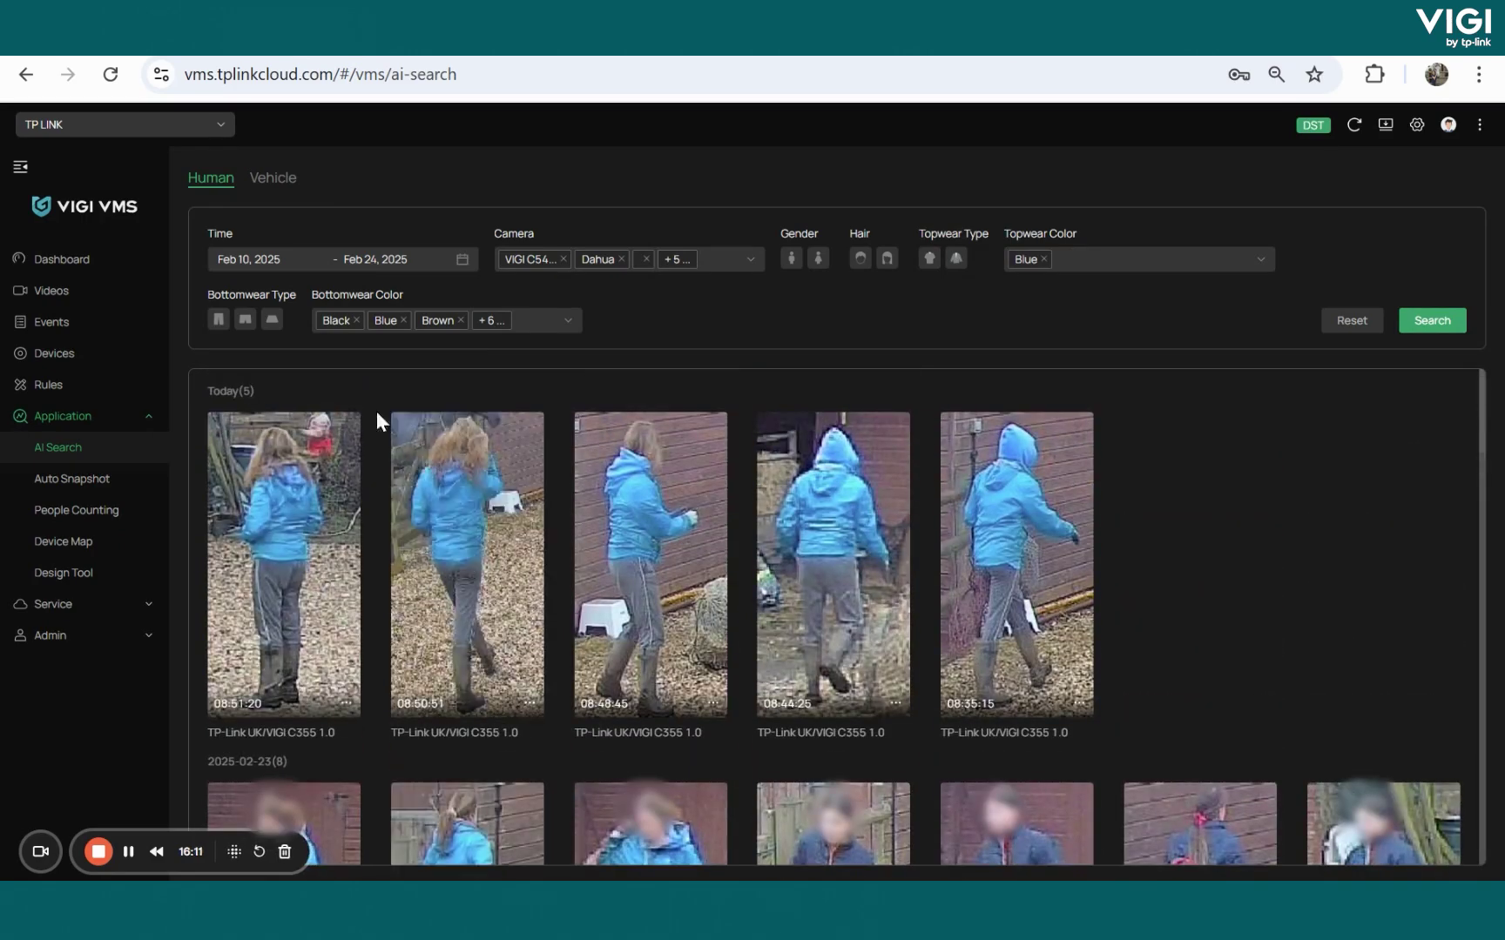
mouse_move(314, 501)
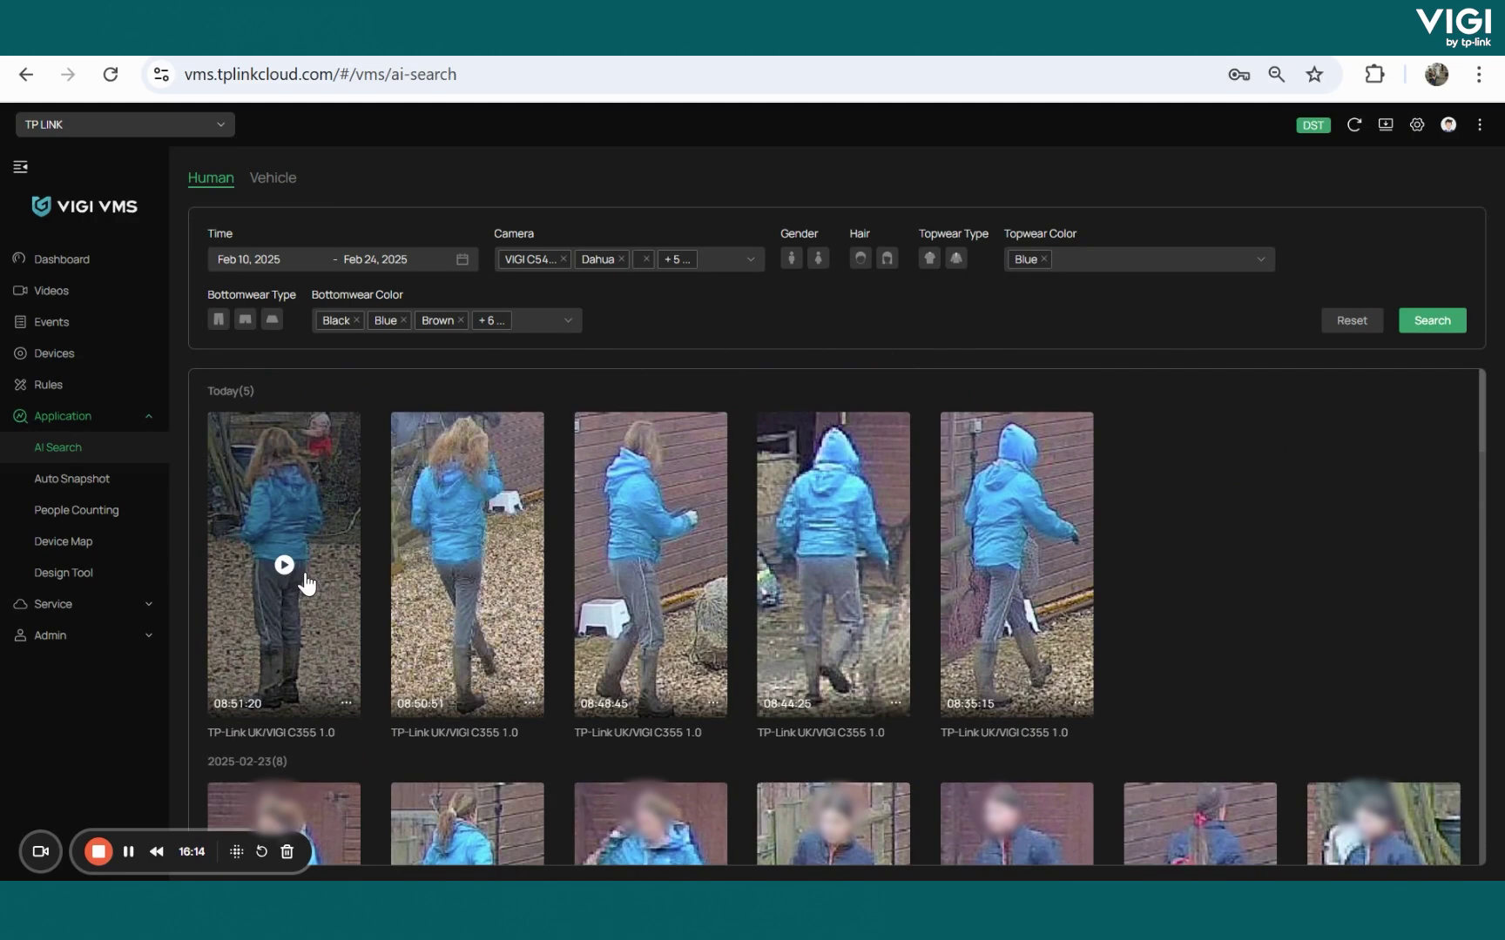
Switch AI Search to vehicles and review the vehicle color filter and the captured vehicle snapshots.
left_click(271, 179)
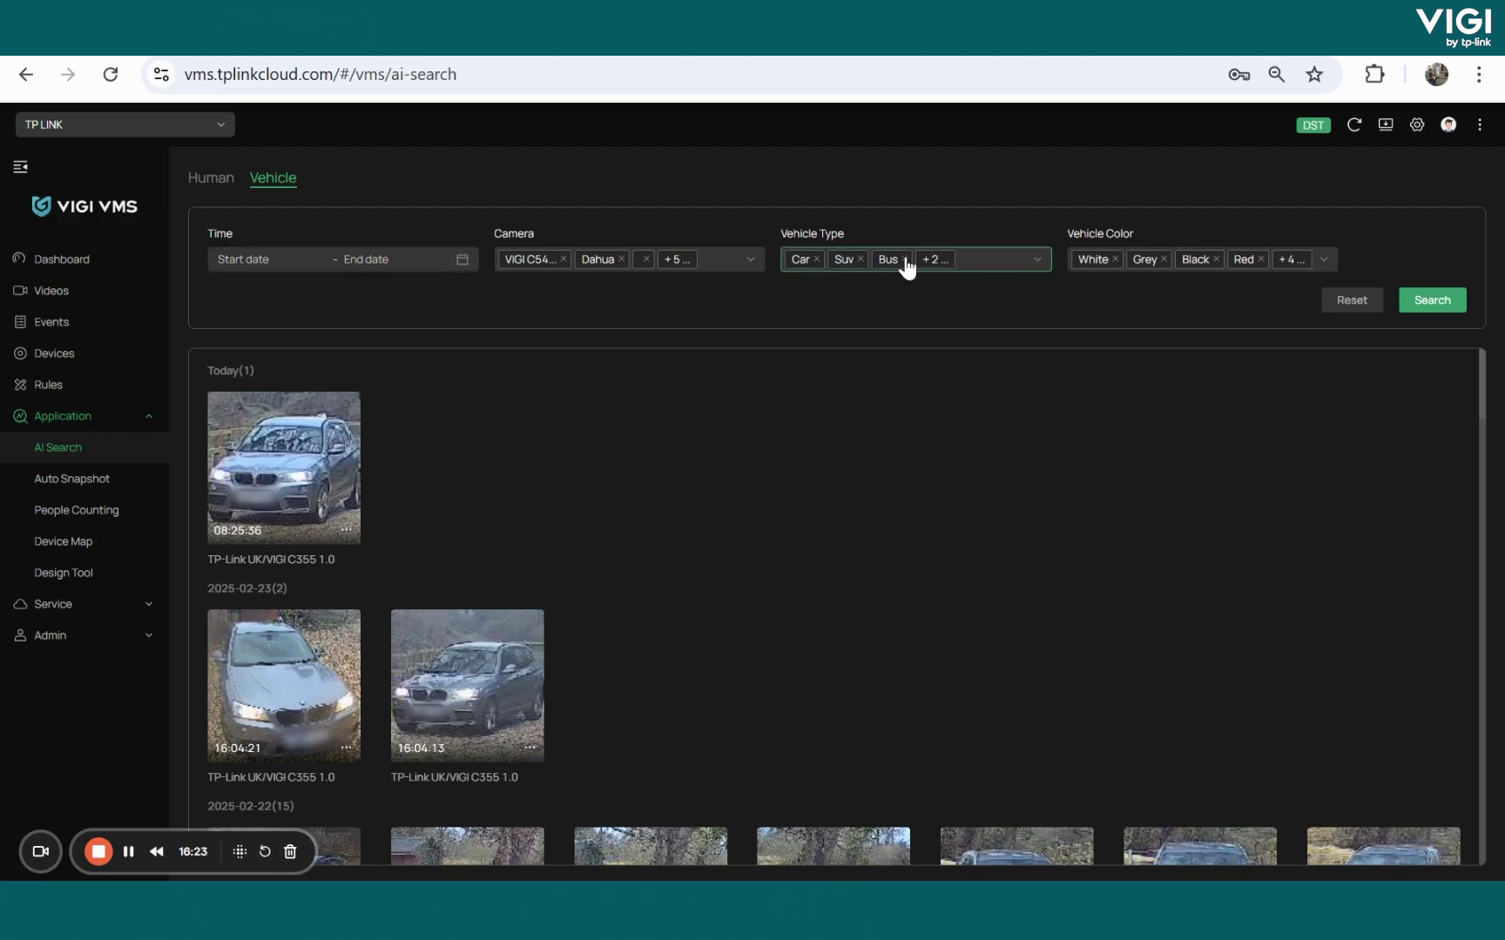
left_click(1322, 262)
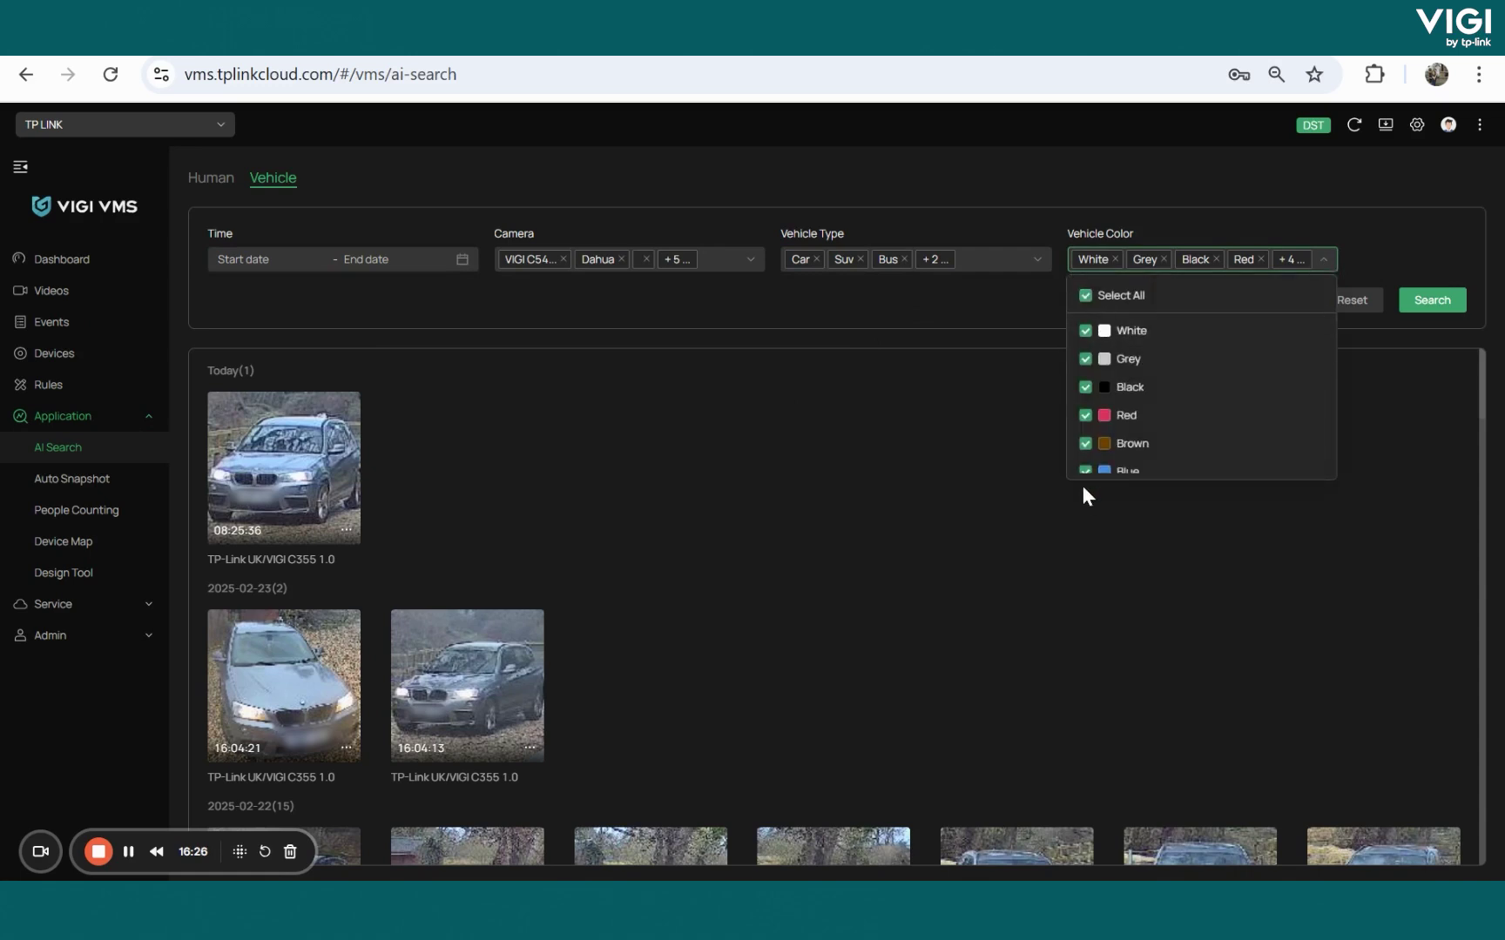
left_click(833, 302)
scroll(494, 407, "down", 2)
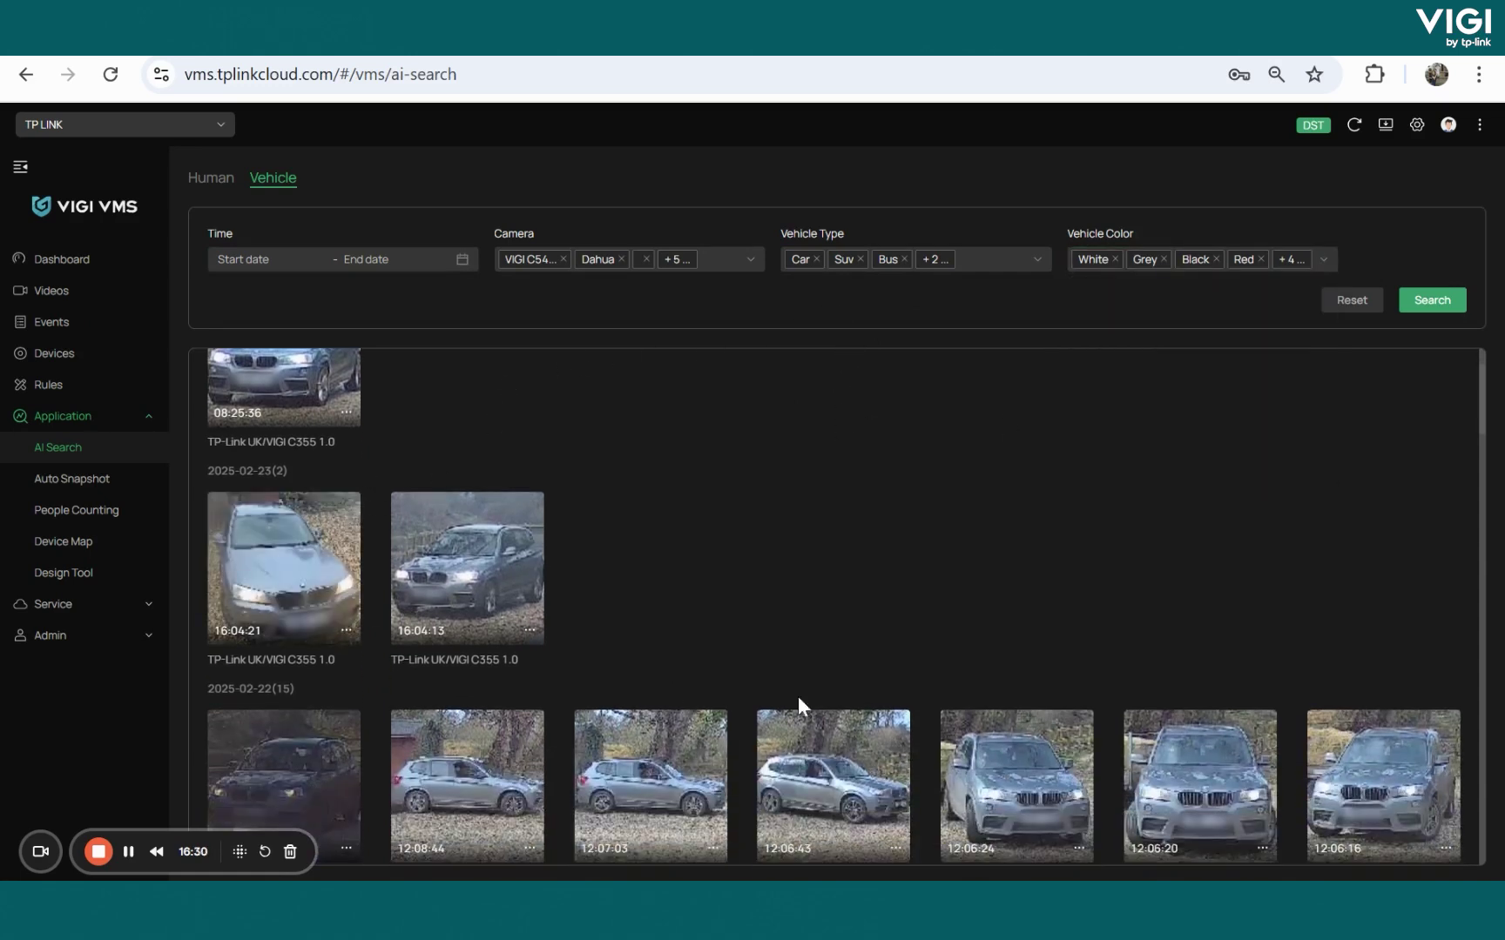
scroll(485, 449, "up", 2)
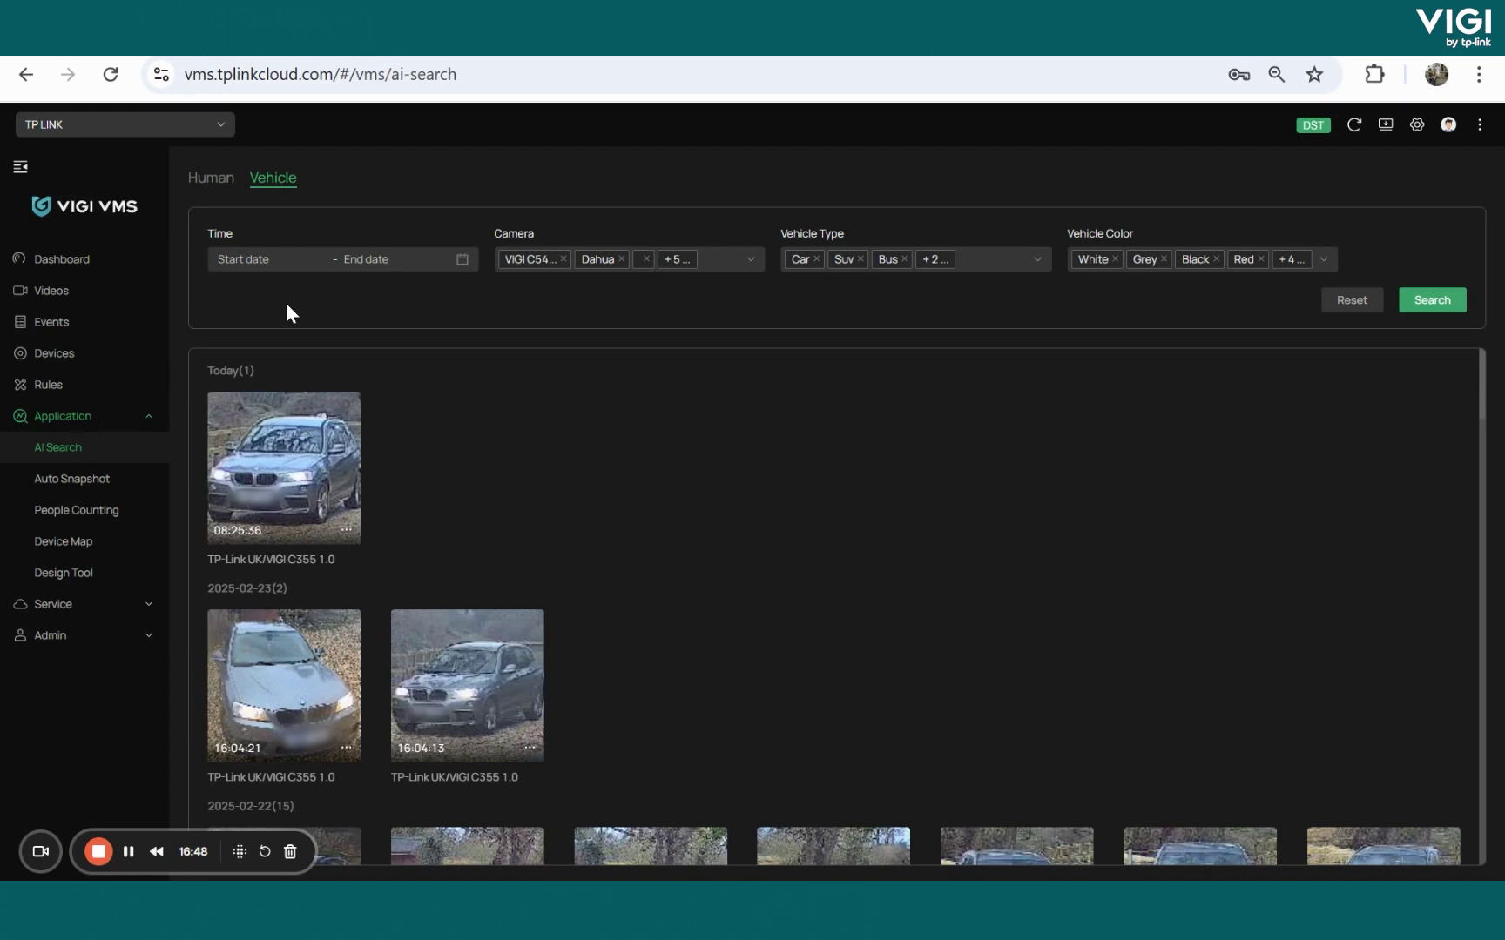
View the instant snapshots page for the TP-Link UK site and the People Counting application.
left_click(100, 486)
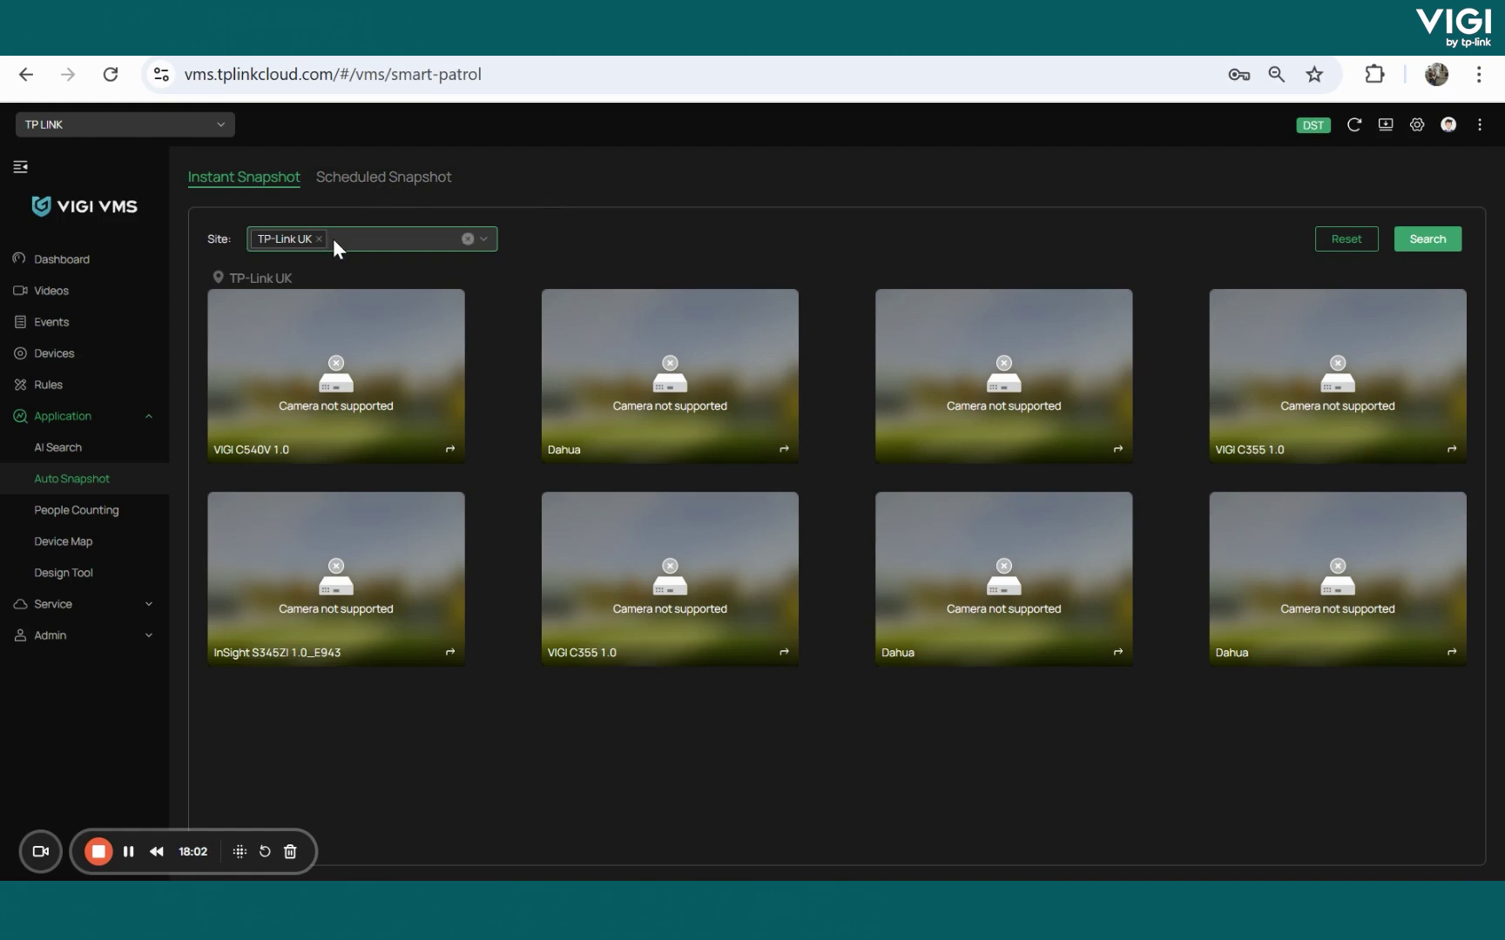
left_click(107, 512)
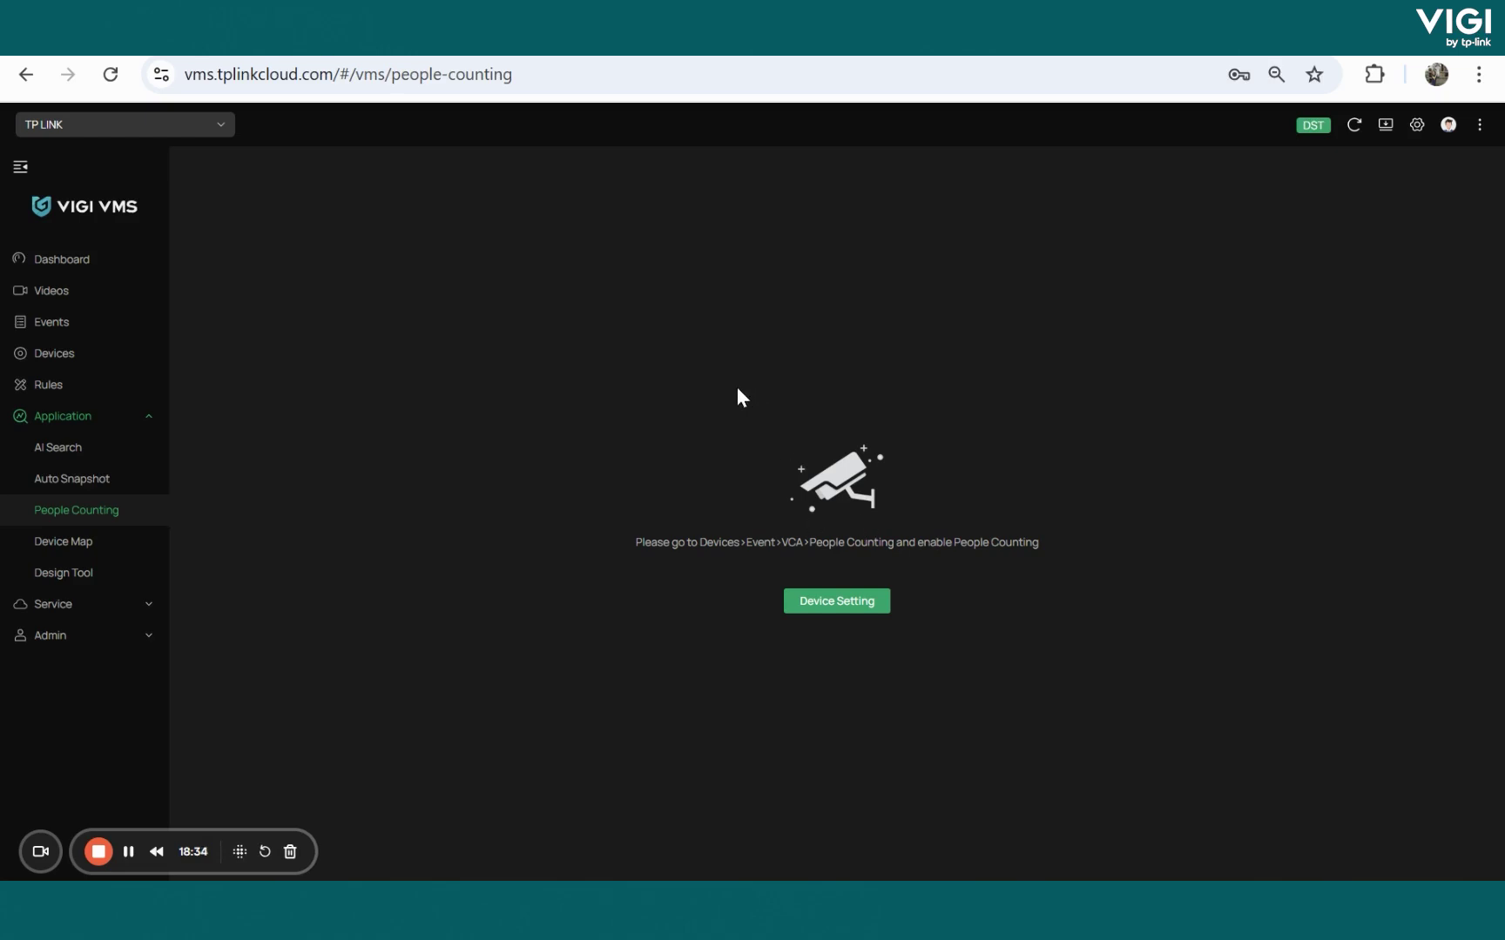
Open the device map, preview the Dahua camera's live picture on the site map, and dismiss the preview and the incoming meeting notification.
left_click(115, 550)
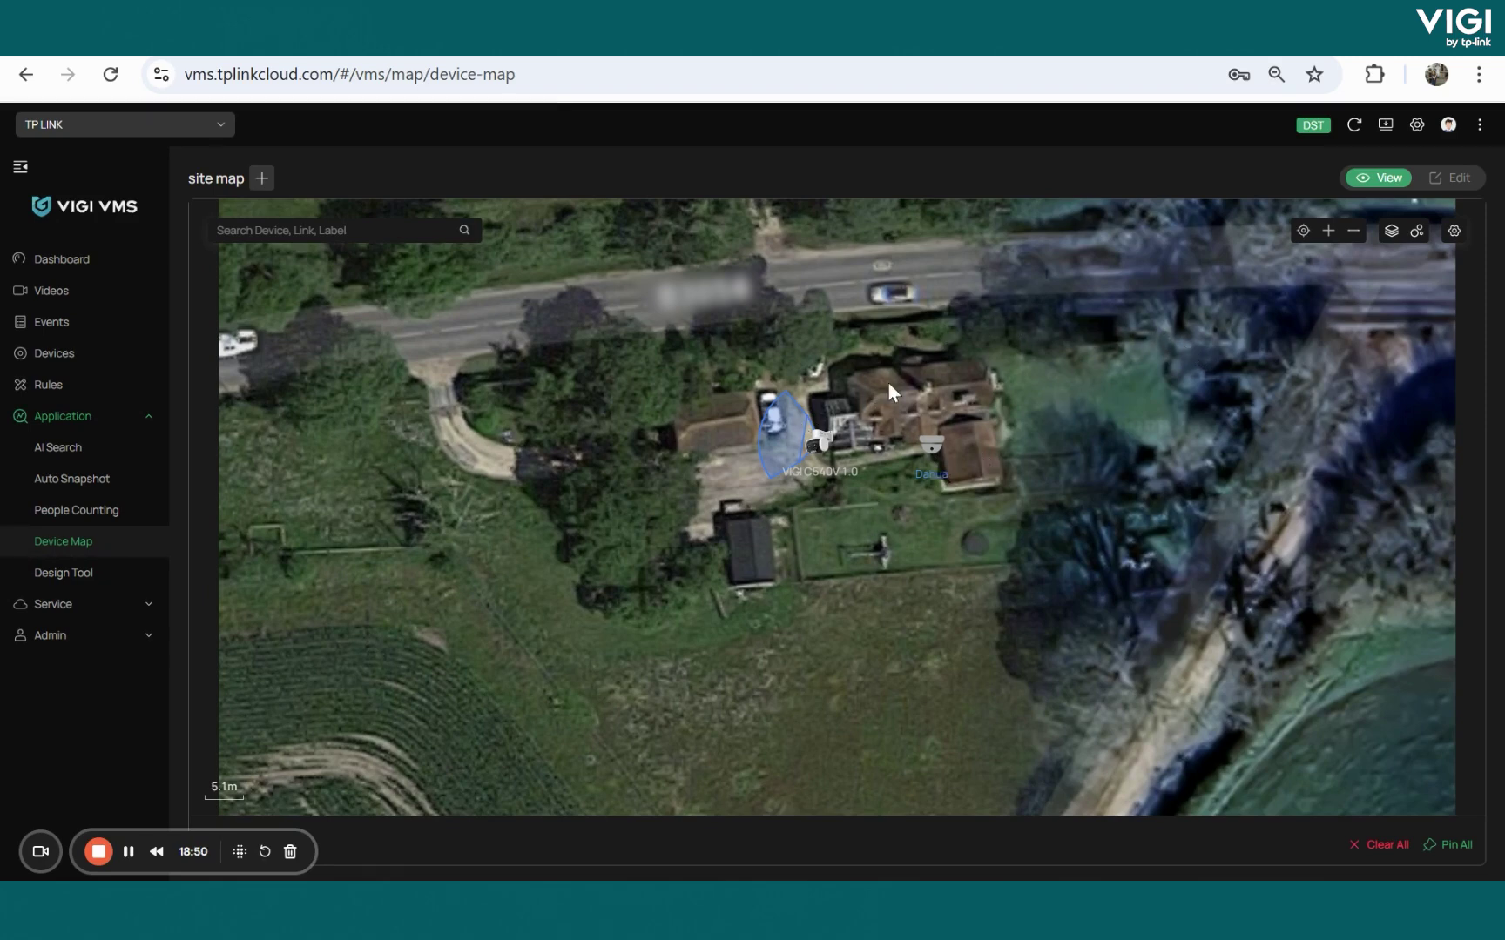
mouse_move(931, 448)
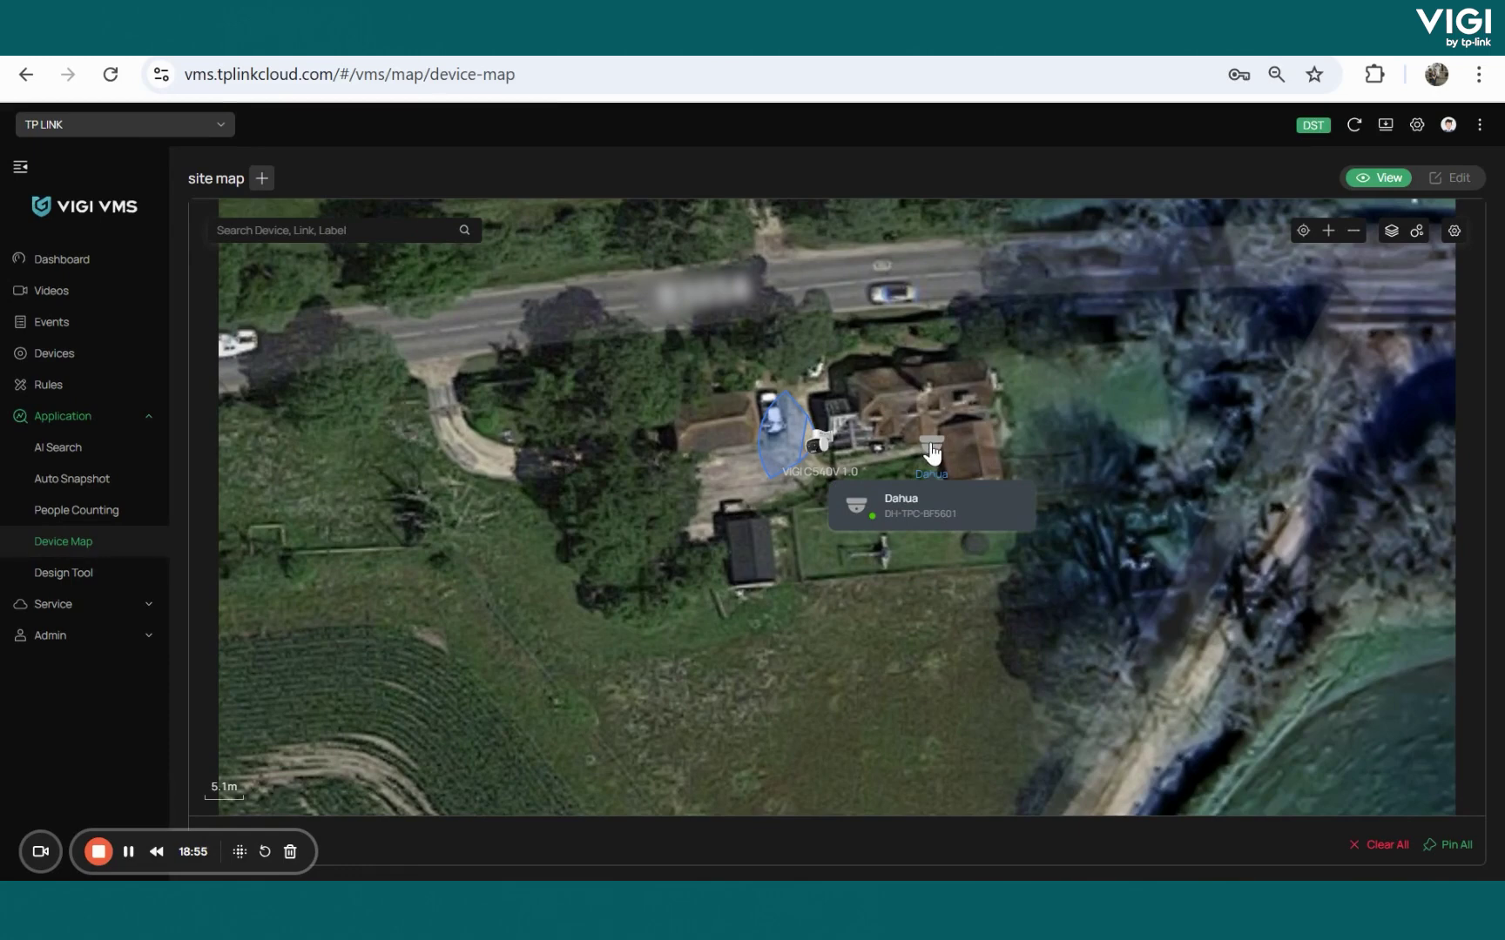
left_click(931, 450)
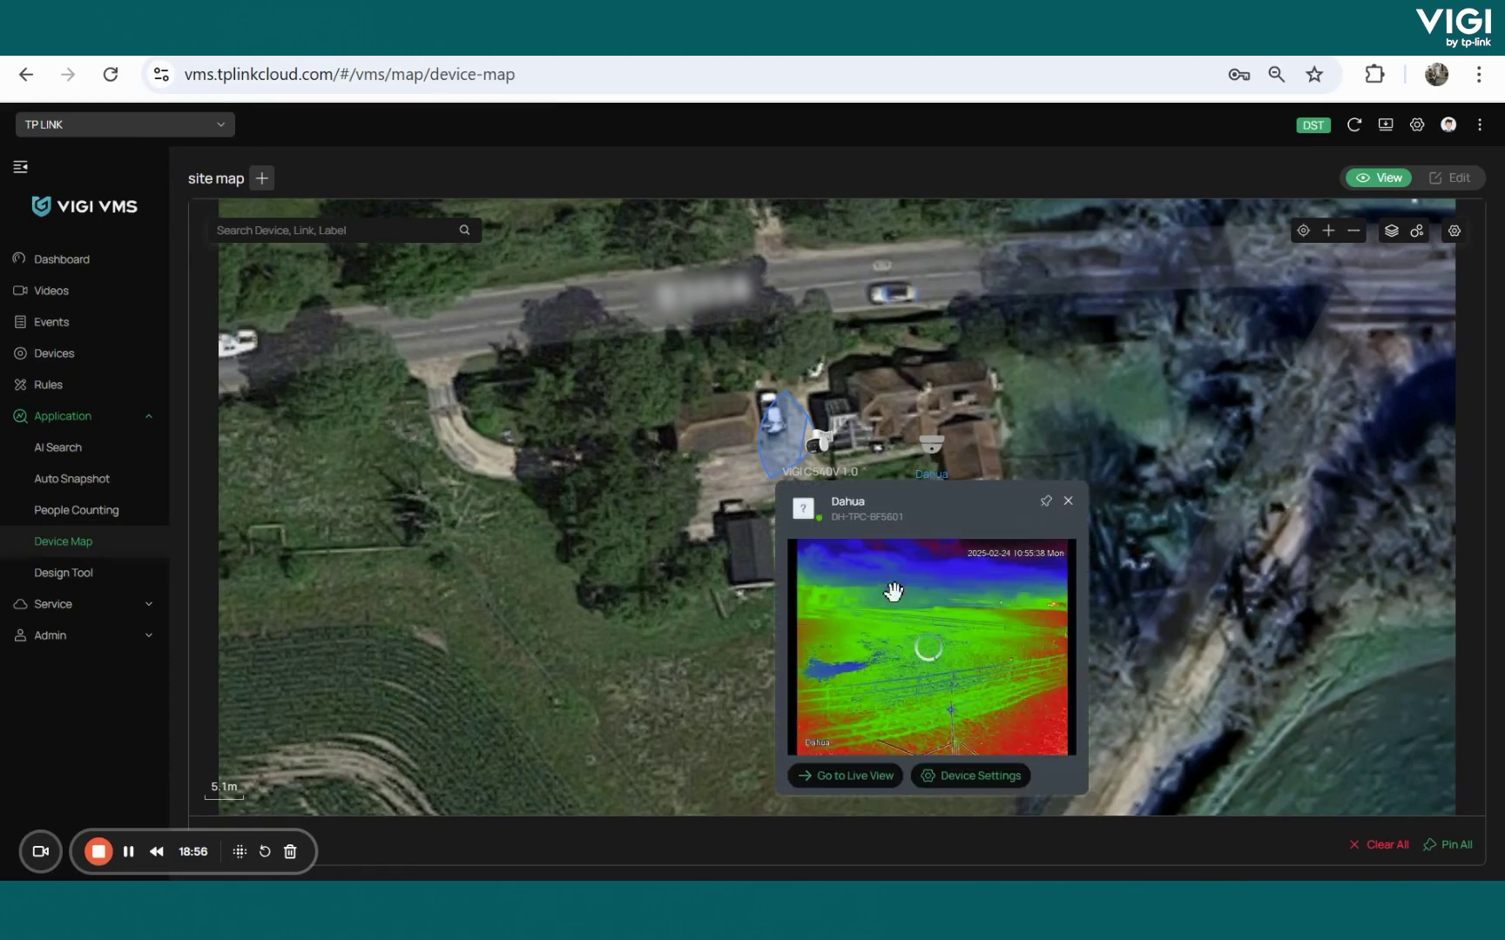
left_click(1067, 502)
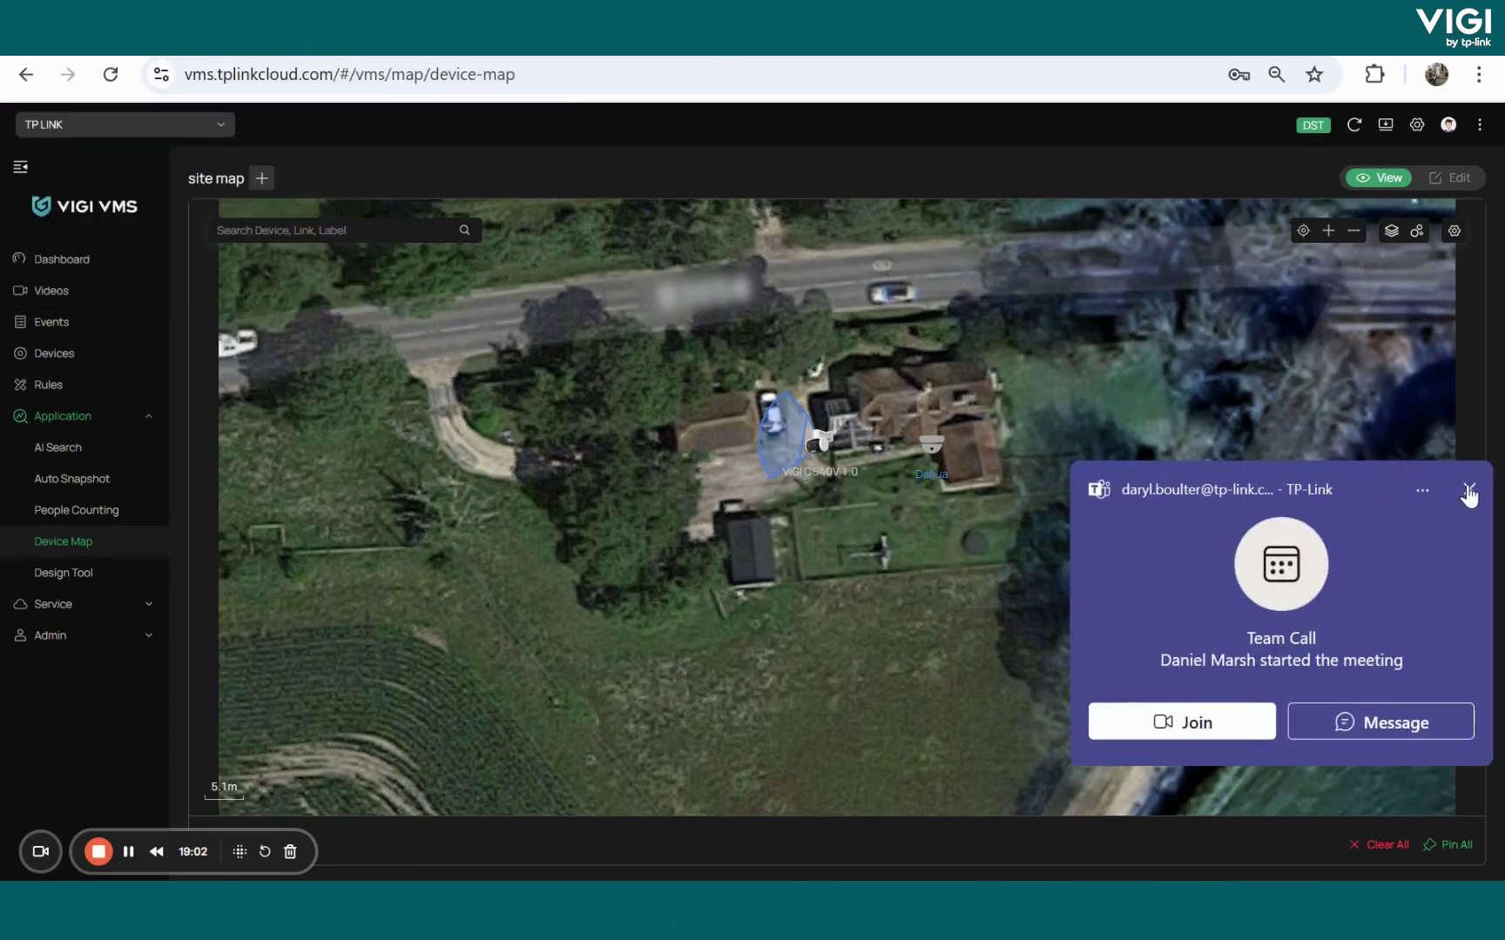
left_click(1468, 492)
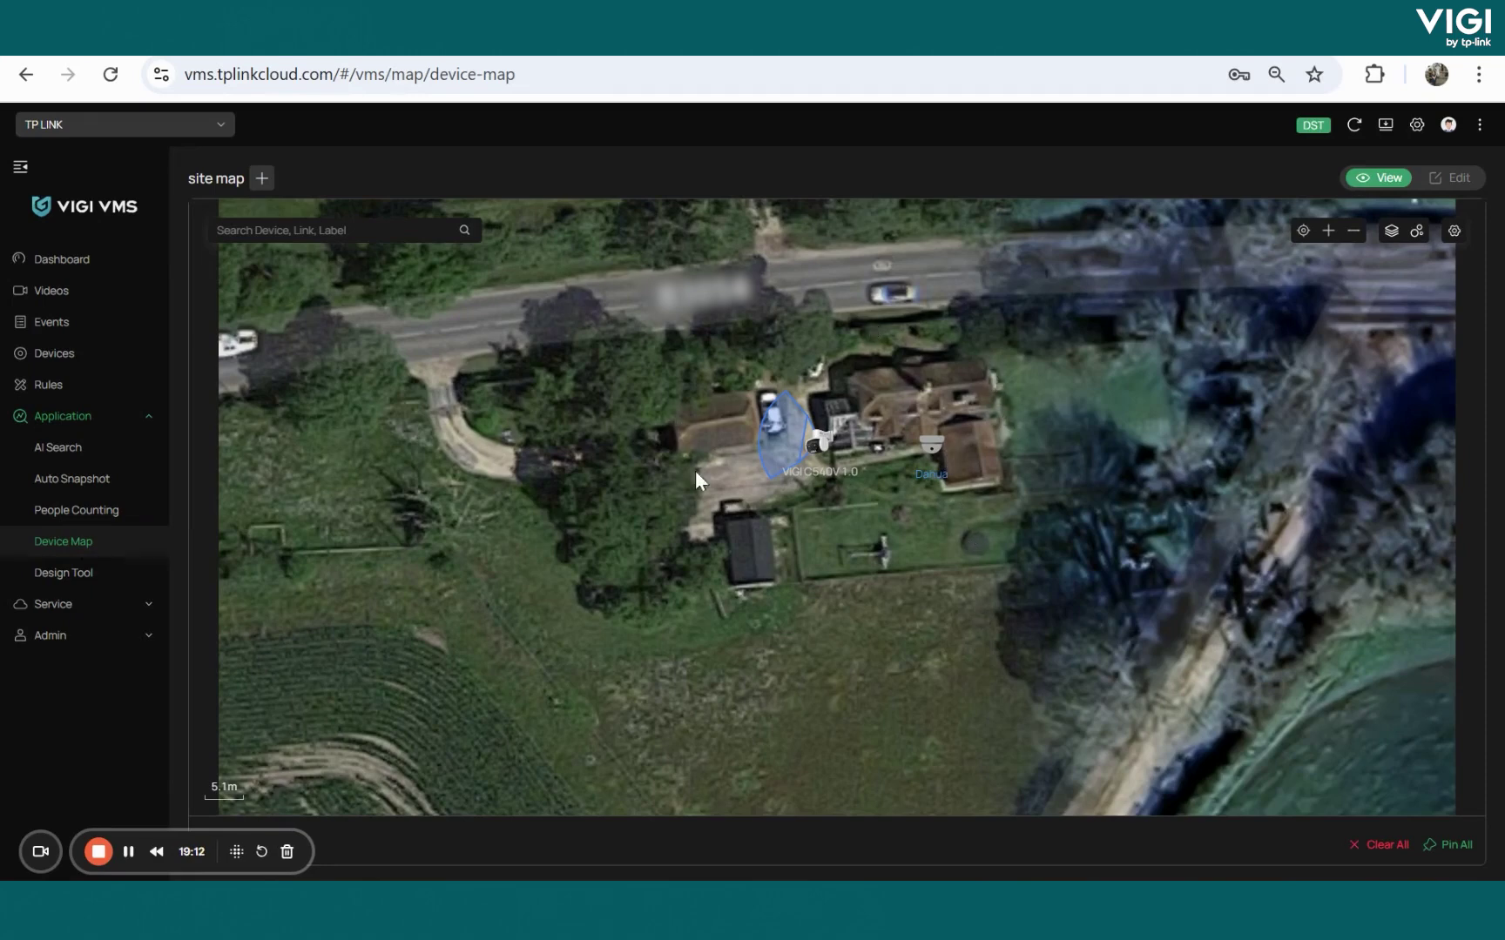
Open the system layout in the Design Tool, inspect the form for adding a new map and close it without adding one.
left_click(131, 581)
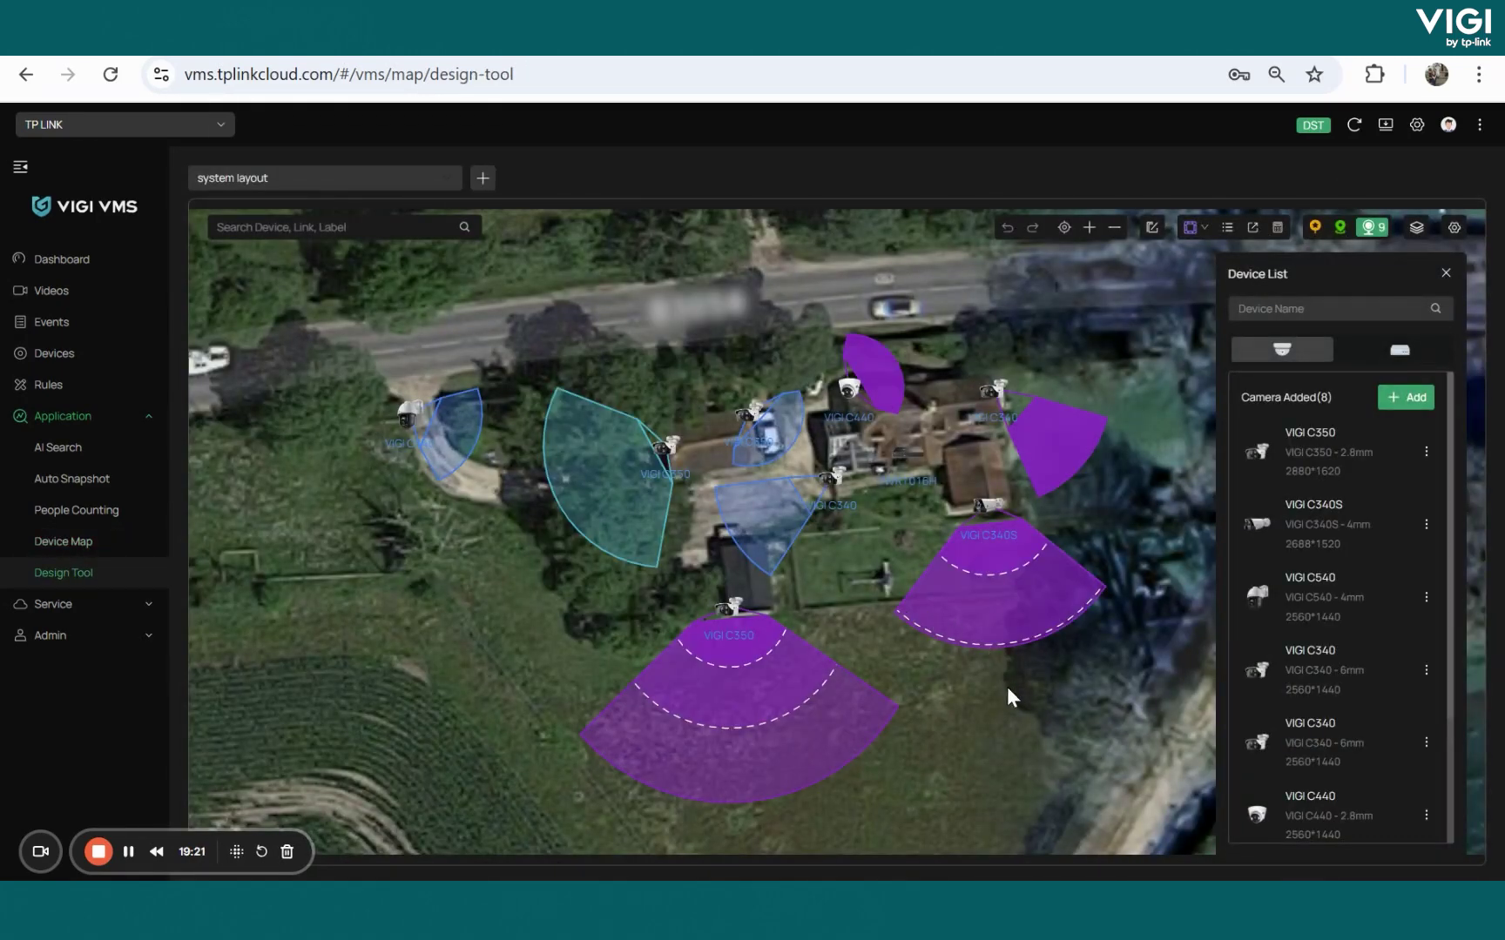
left_click(484, 181)
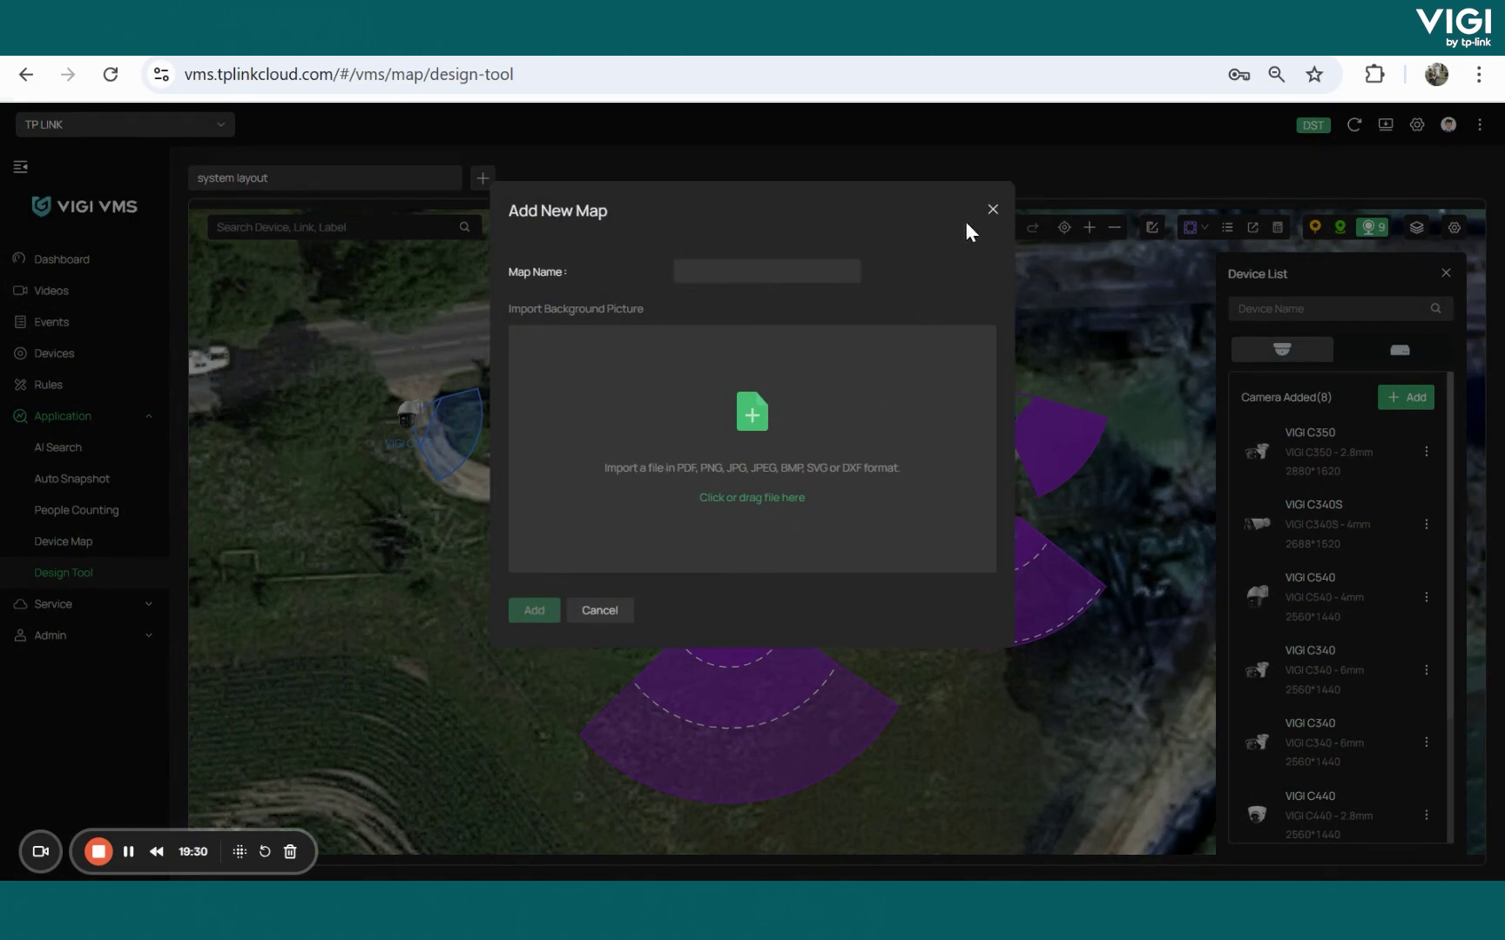
left_click(994, 216)
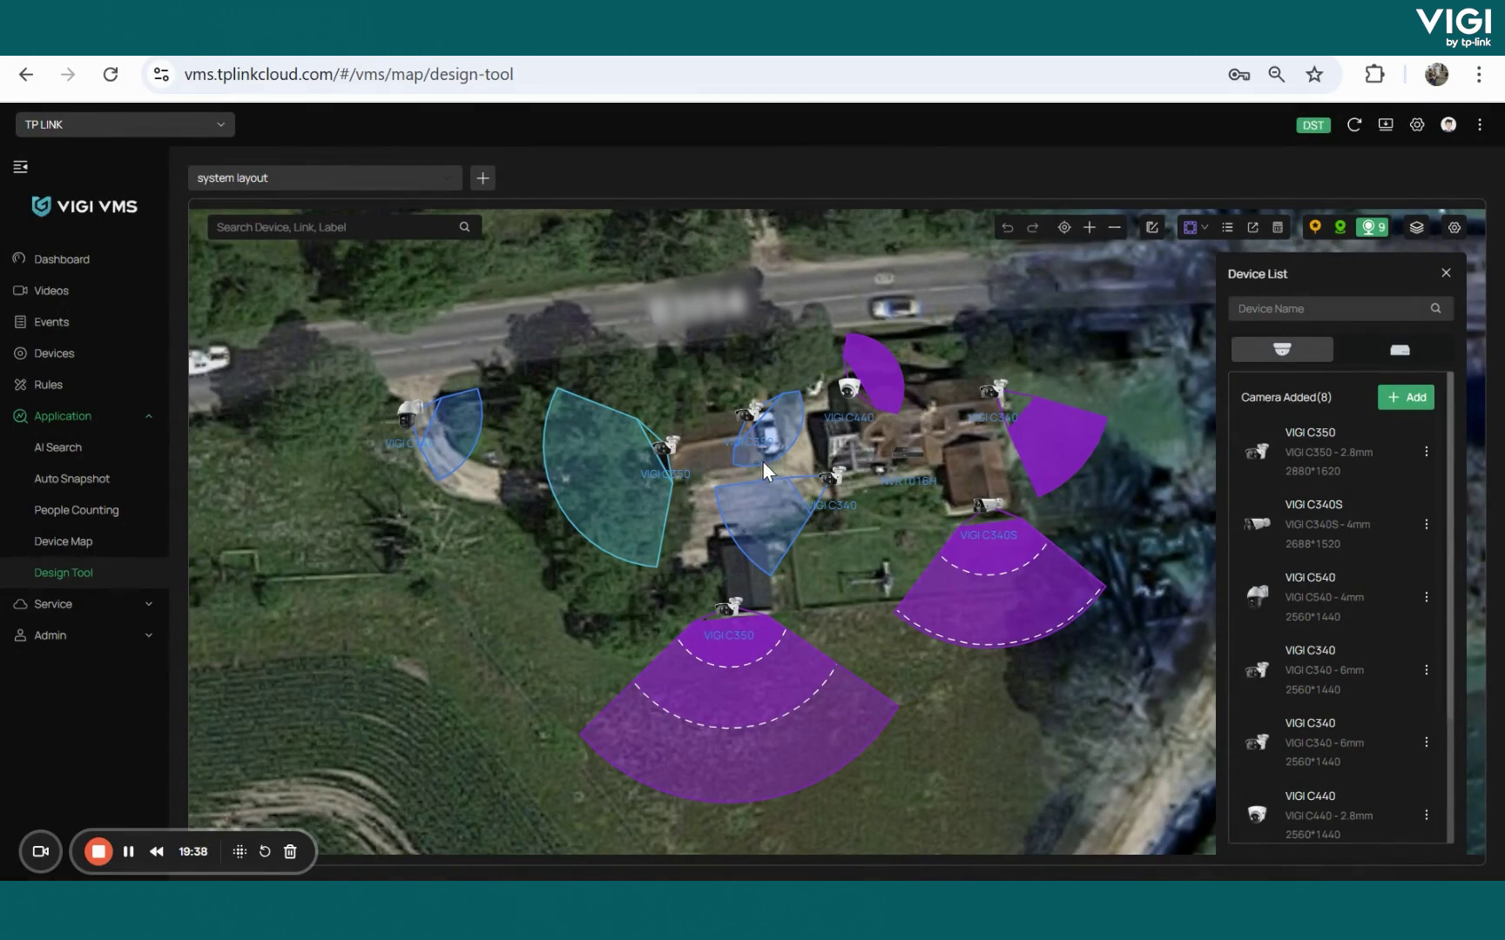
Move the VIGI C340S camera slightly down on the system layout and extend its coverage area, facing it at 281.0°.
mouse_move(757, 419)
left_click(987, 509)
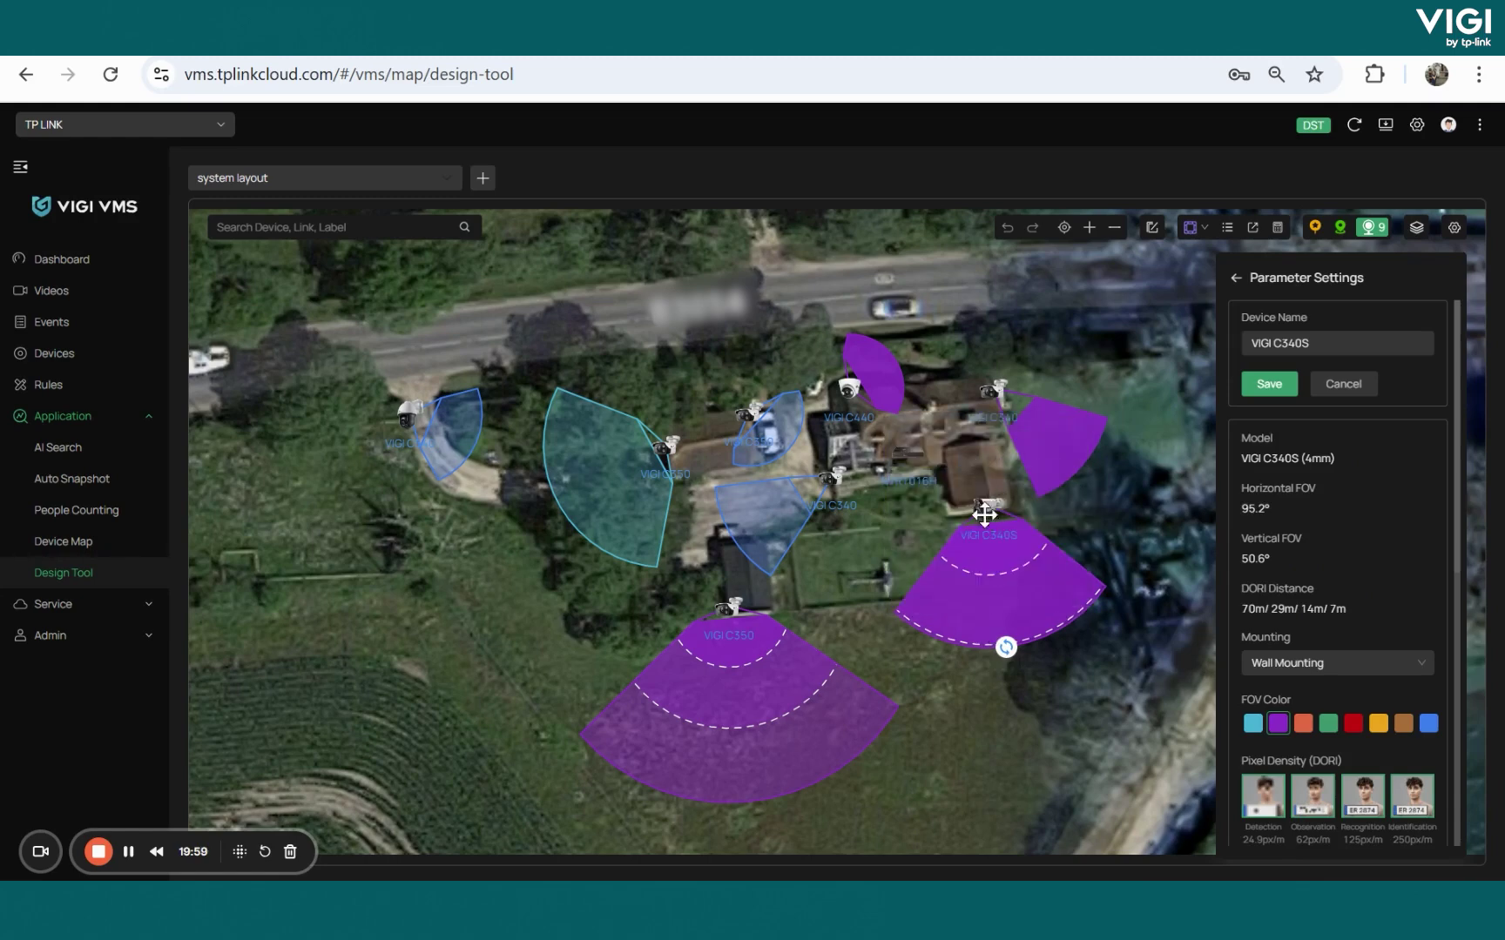
mouse_move(984, 514)
left_mouse_down()
mouse_move(1115, 672)
mouse_move(723, 592)
mouse_move(836, 540)
mouse_move(1008, 580)
mouse_move(991, 528)
left_mouse_up()
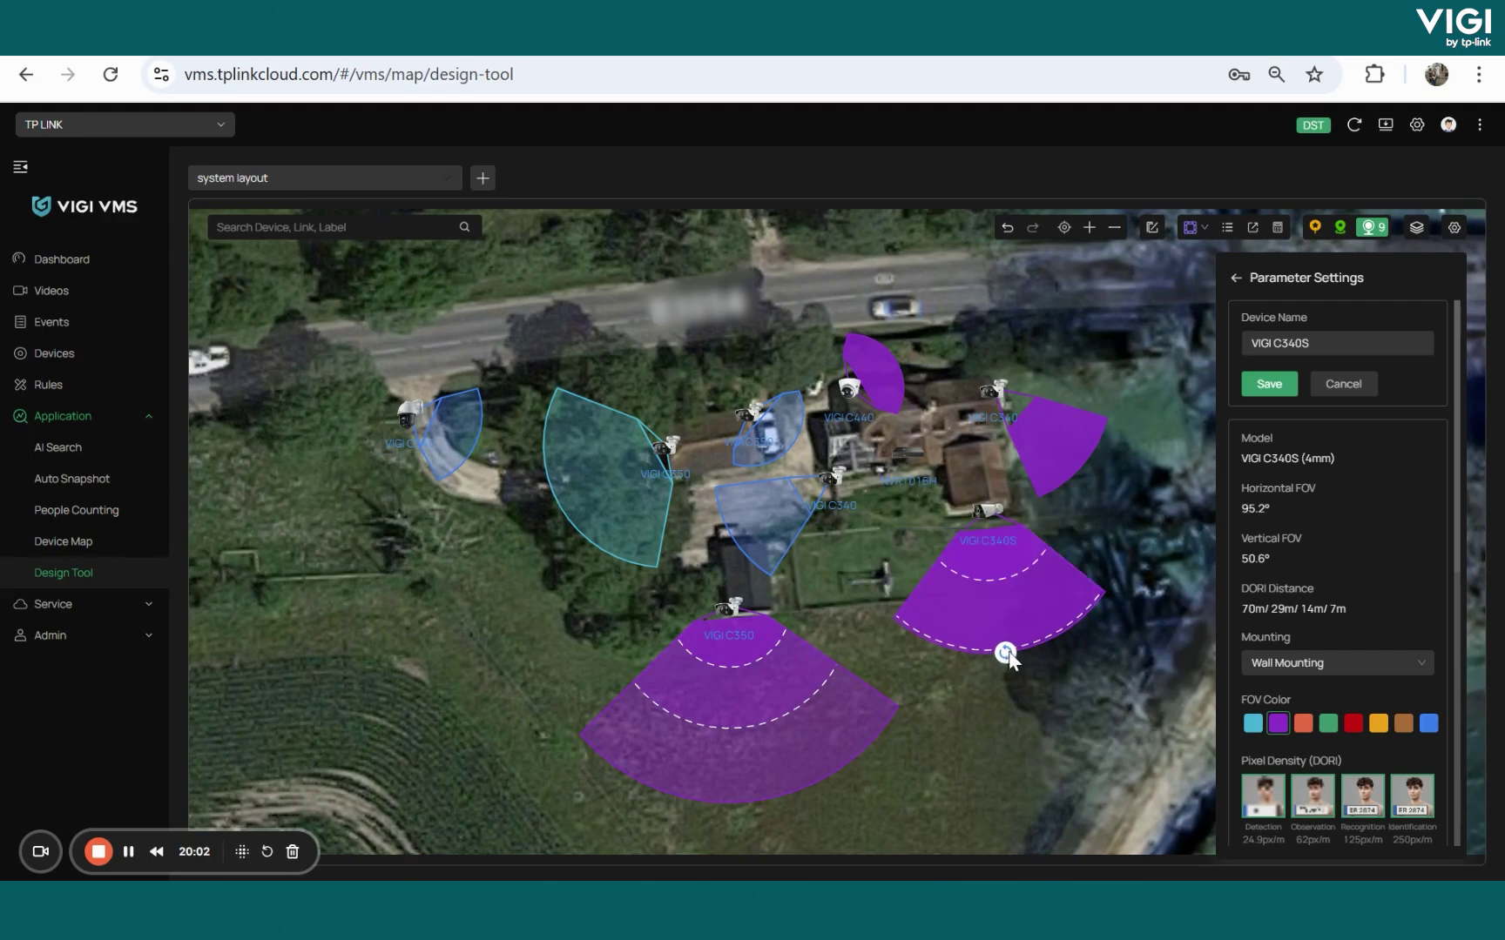
left_click_drag(1006, 653, 1045, 817)
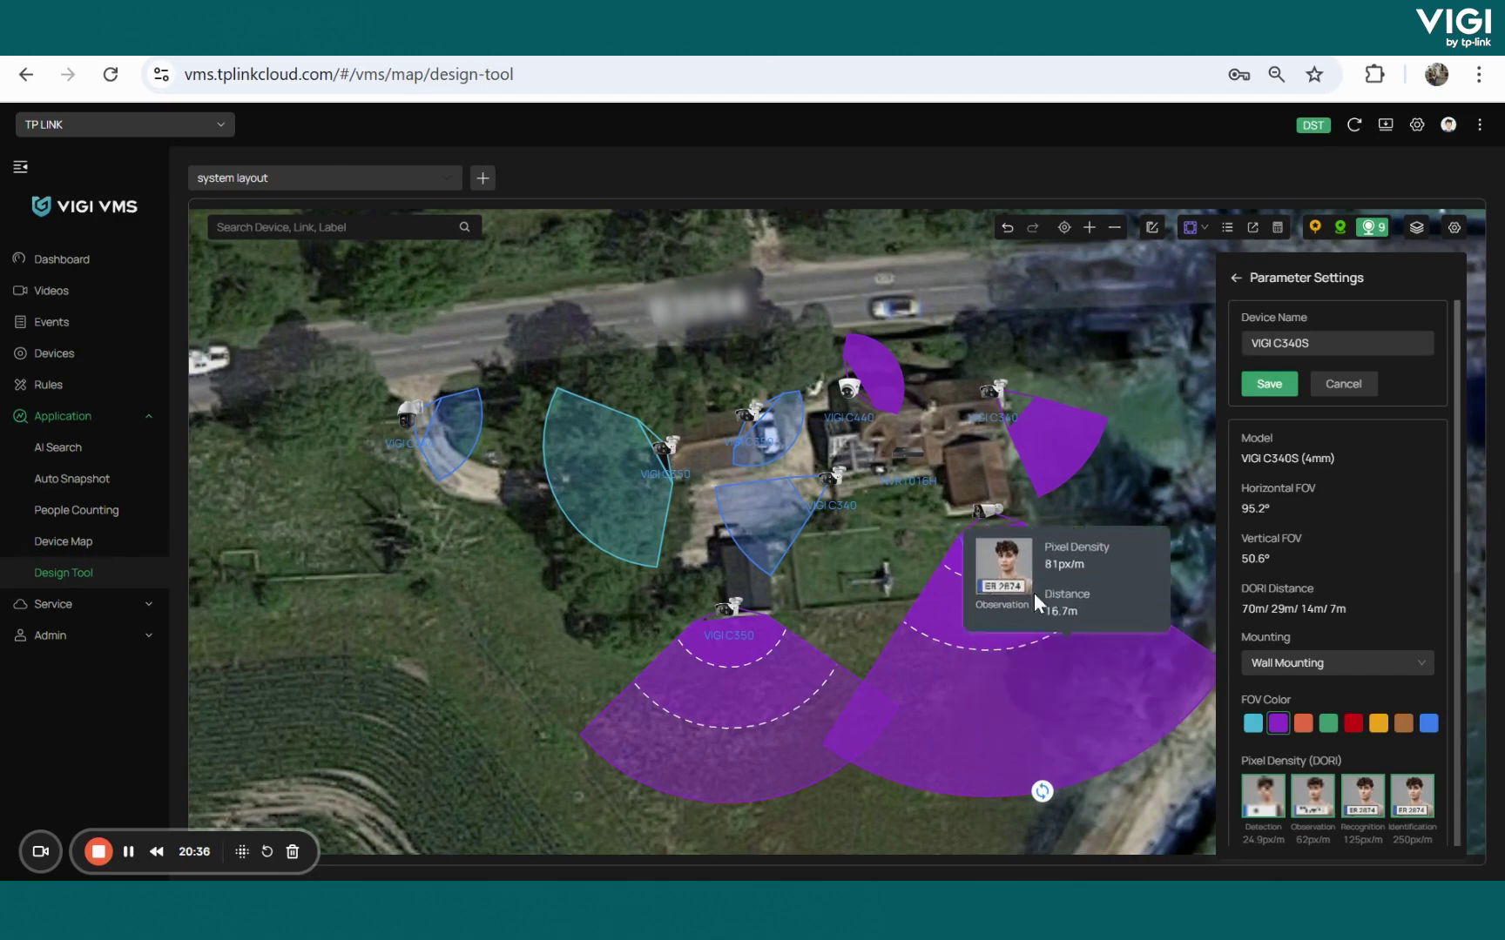
Set the VIGI C340S camera's installation height to 3.6 m.
scroll(1315, 610, "down", 3)
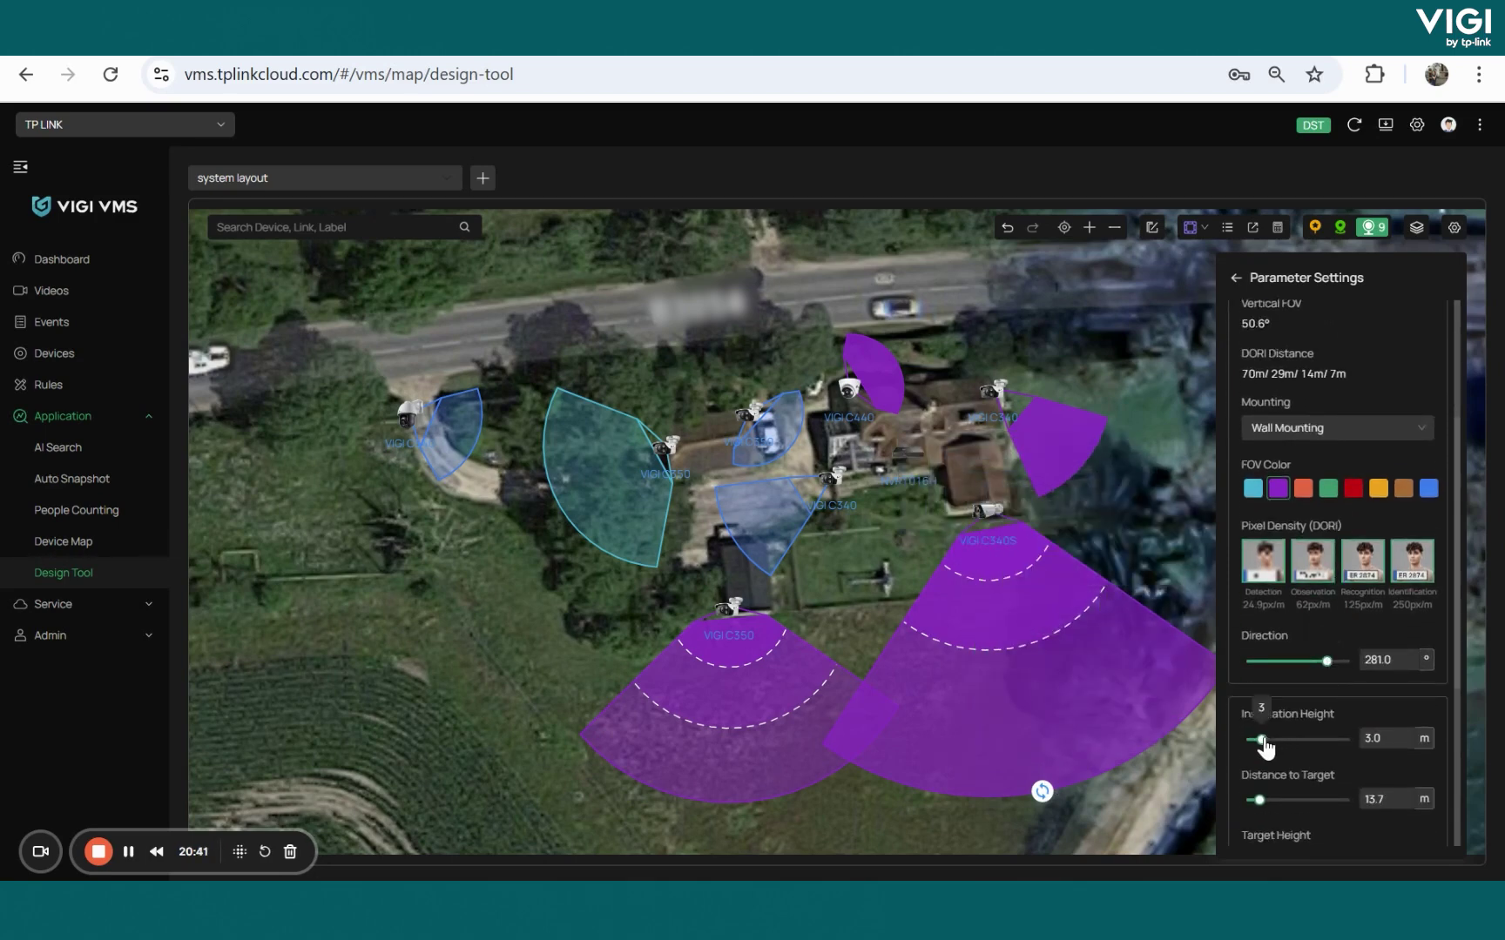
mouse_move(1260, 739)
left_mouse_down()
mouse_move(1294, 740)
mouse_move(1268, 747)
mouse_move(1257, 730)
left_mouse_up()
scroll(1257, 608, "down", 4)
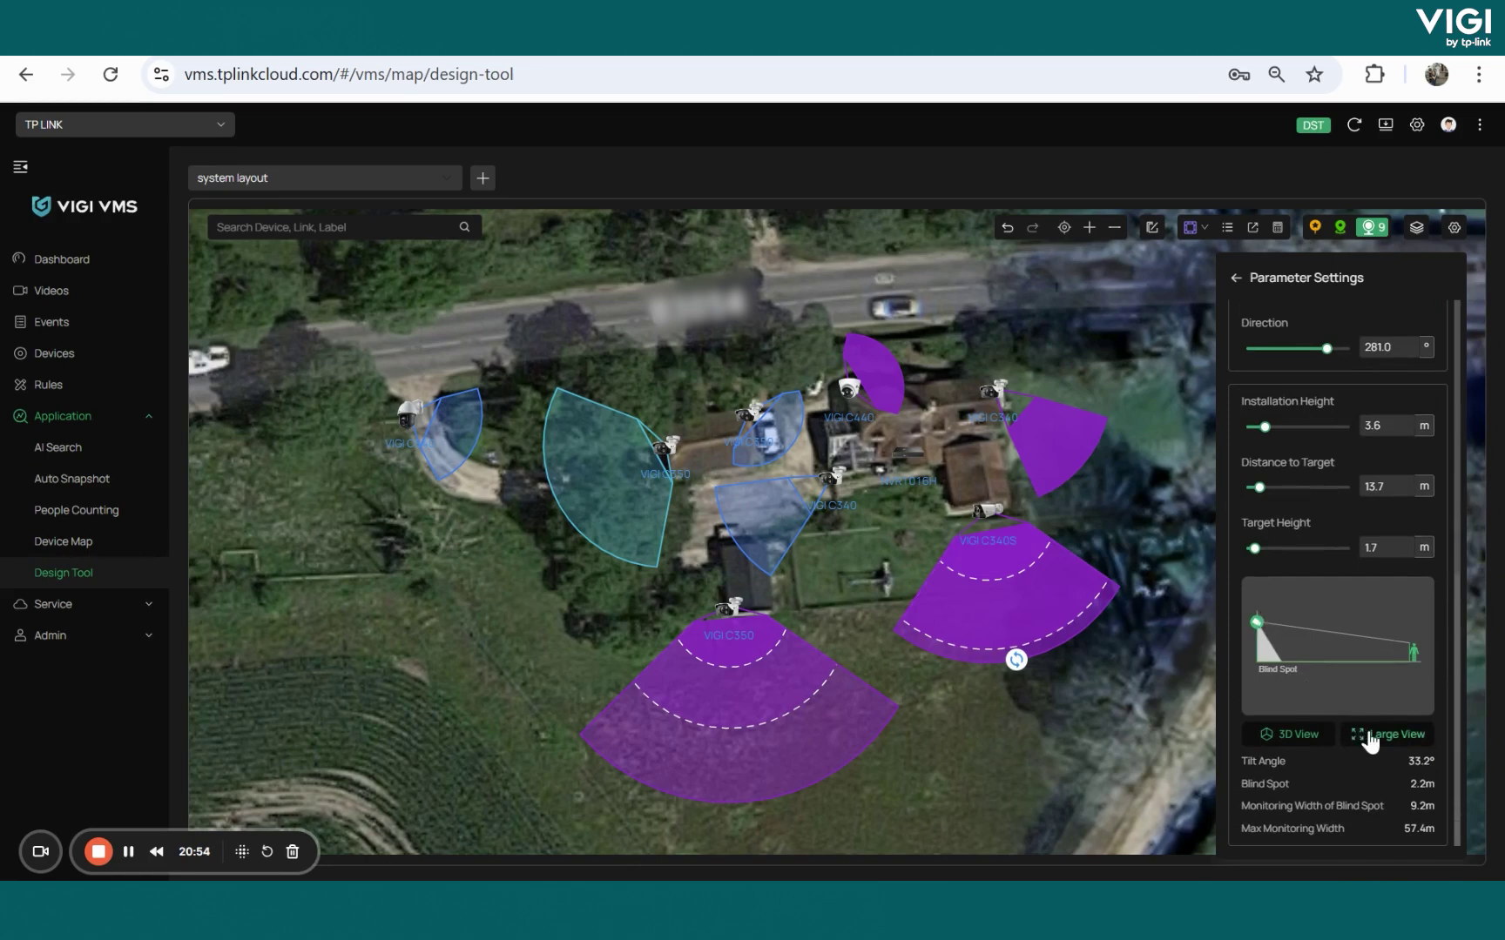
Enlarge the blind spot diagram, set the distance to target to 12.2 m and show the camera's coverage in 3D.
left_click(1371, 739)
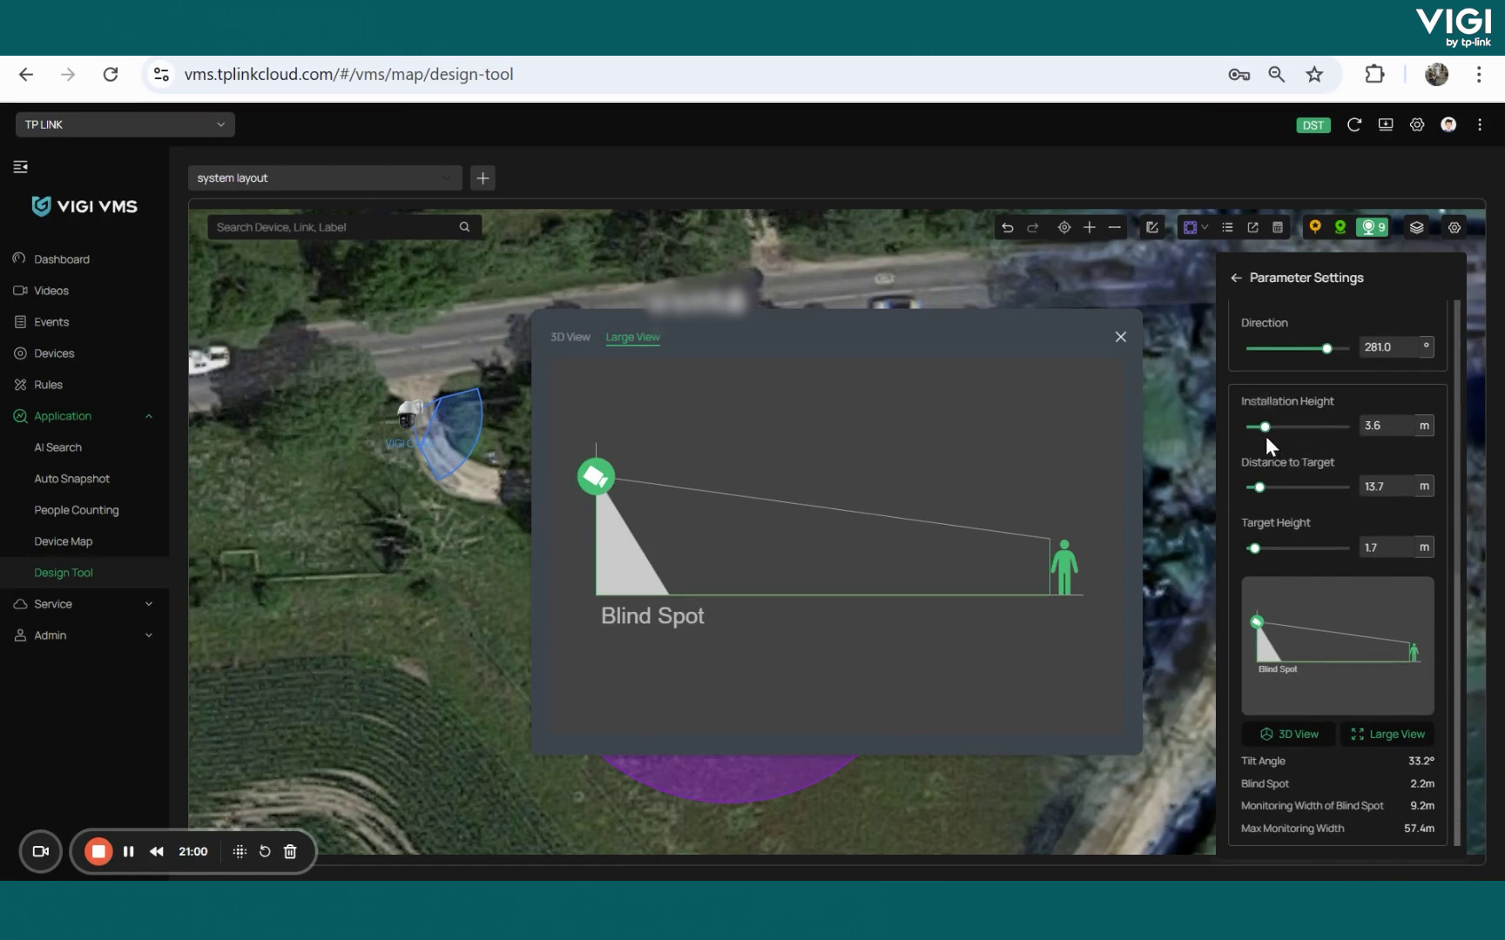
mouse_move(1260, 488)
left_mouse_down()
mouse_move(1304, 489)
mouse_move(1259, 483)
left_mouse_up()
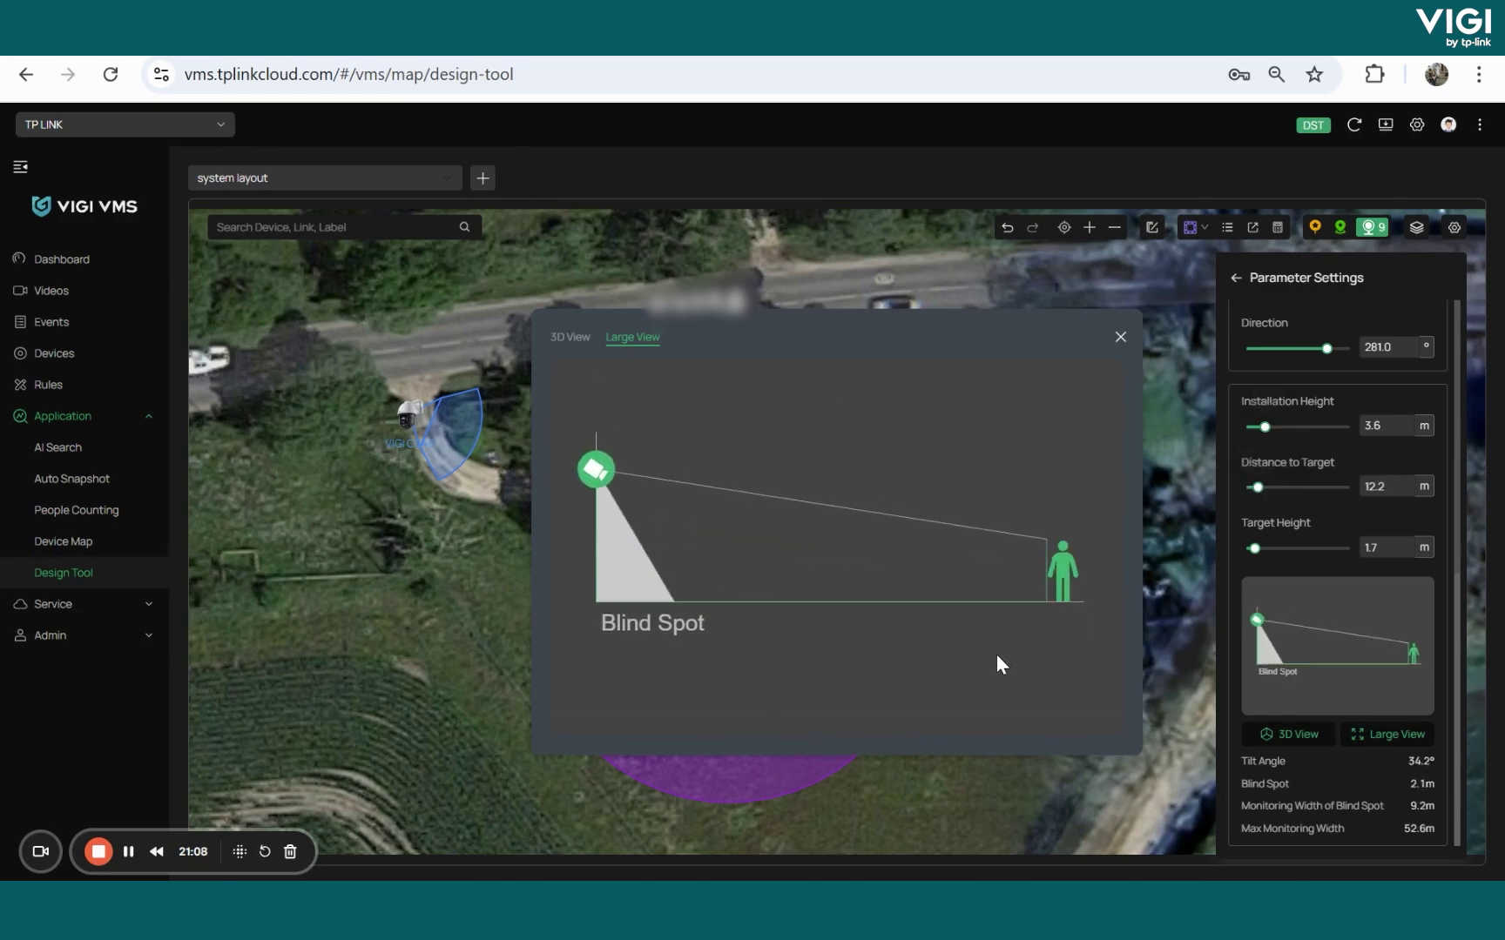
left_click(566, 339)
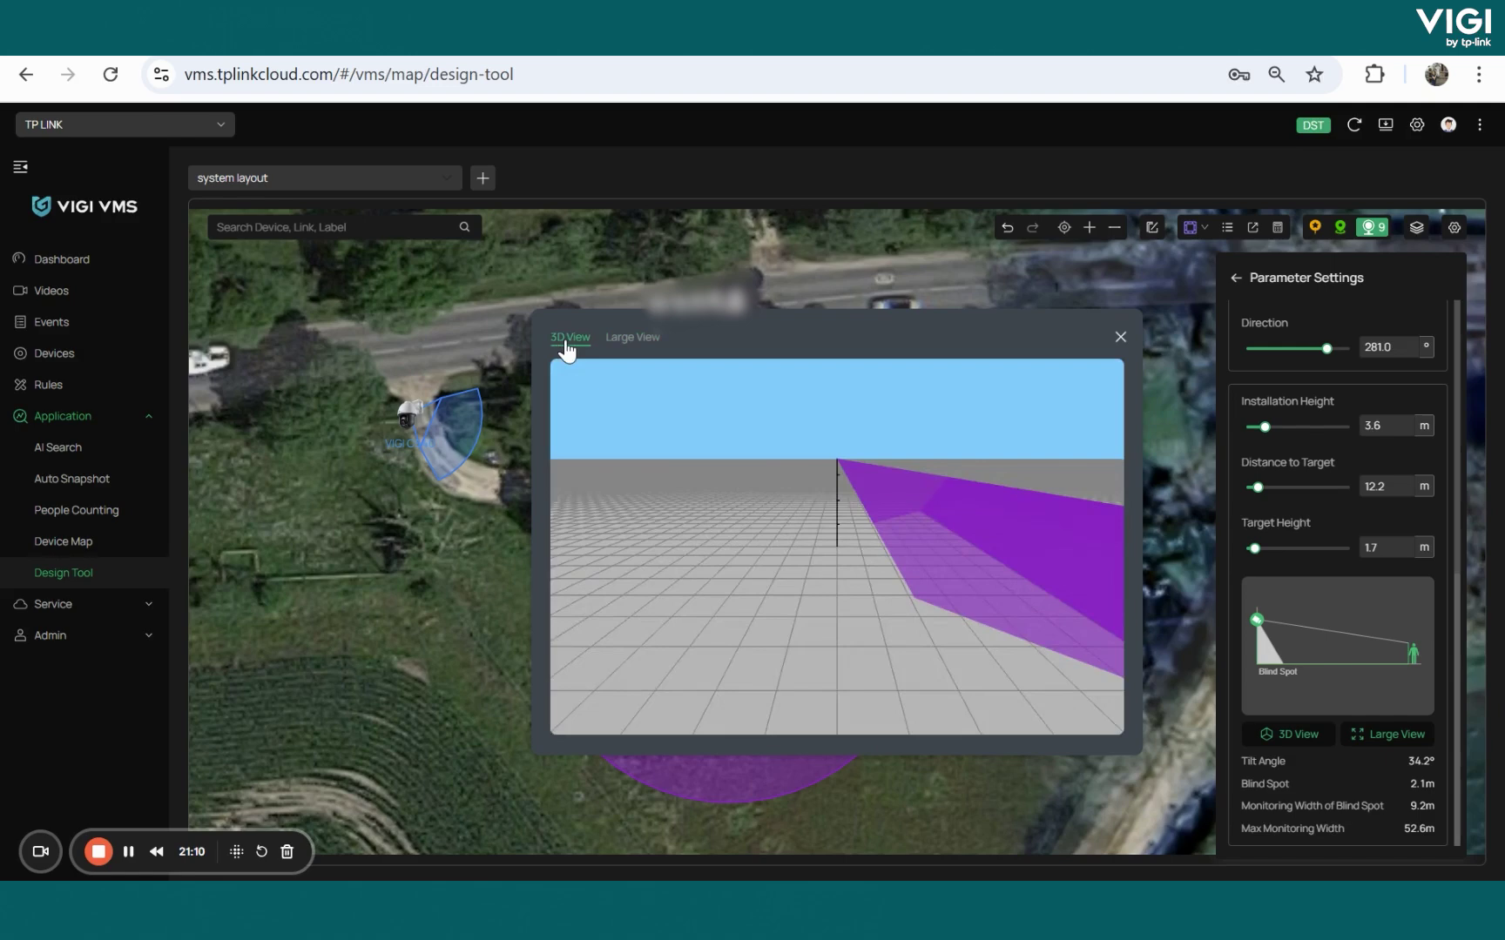
Orbit the camera's 3D coverage view to see the monitored area from behind and above, and close the view.
left_click_drag(905, 596, 744, 518)
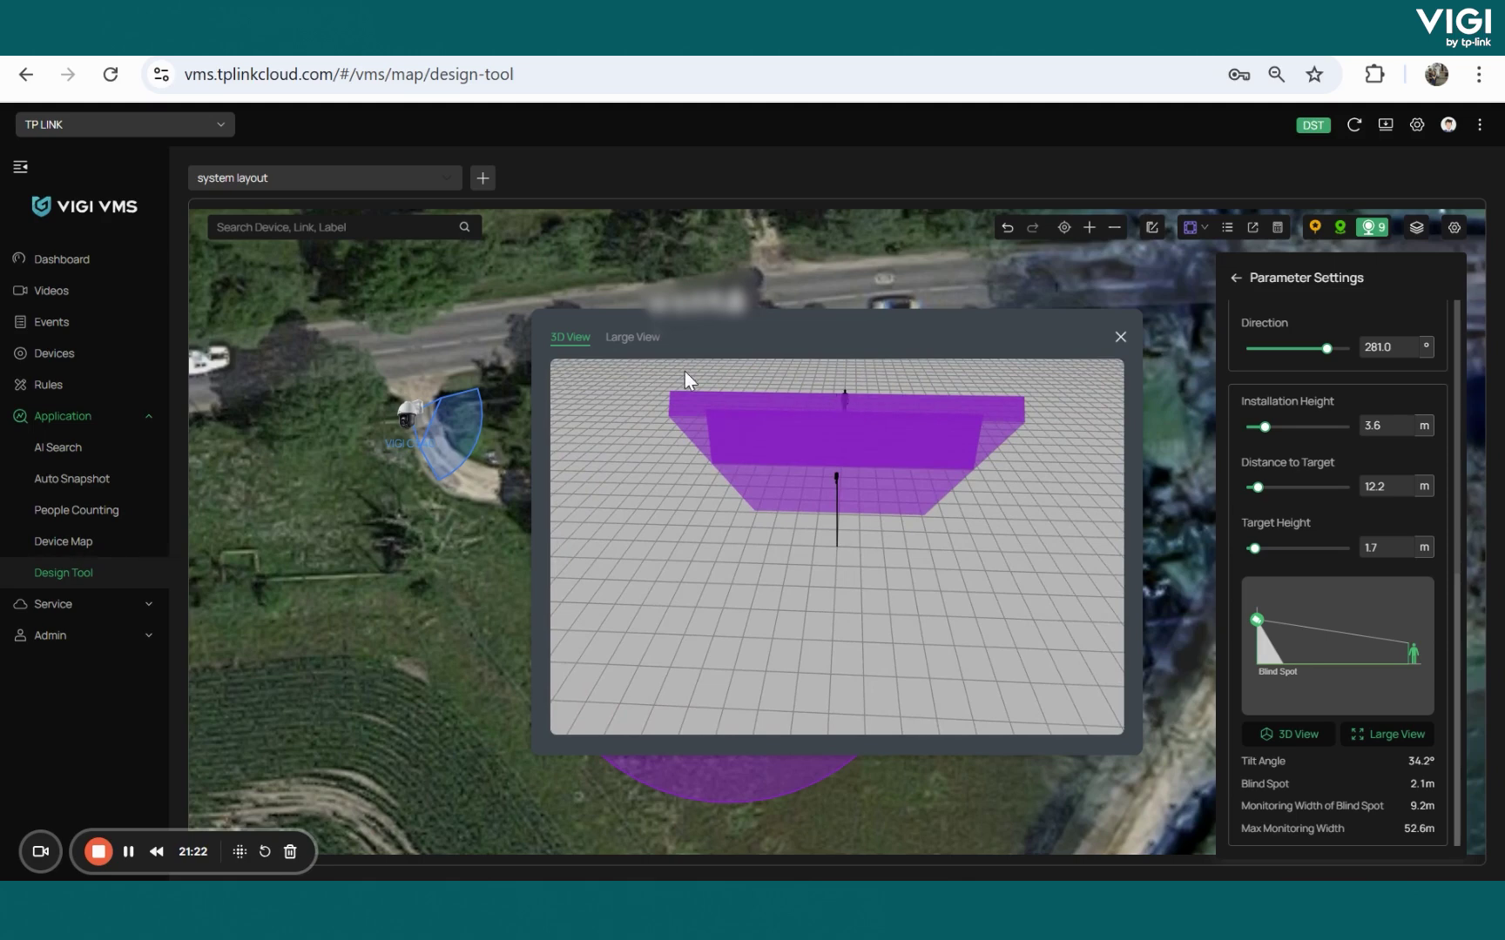
left_click(1121, 338)
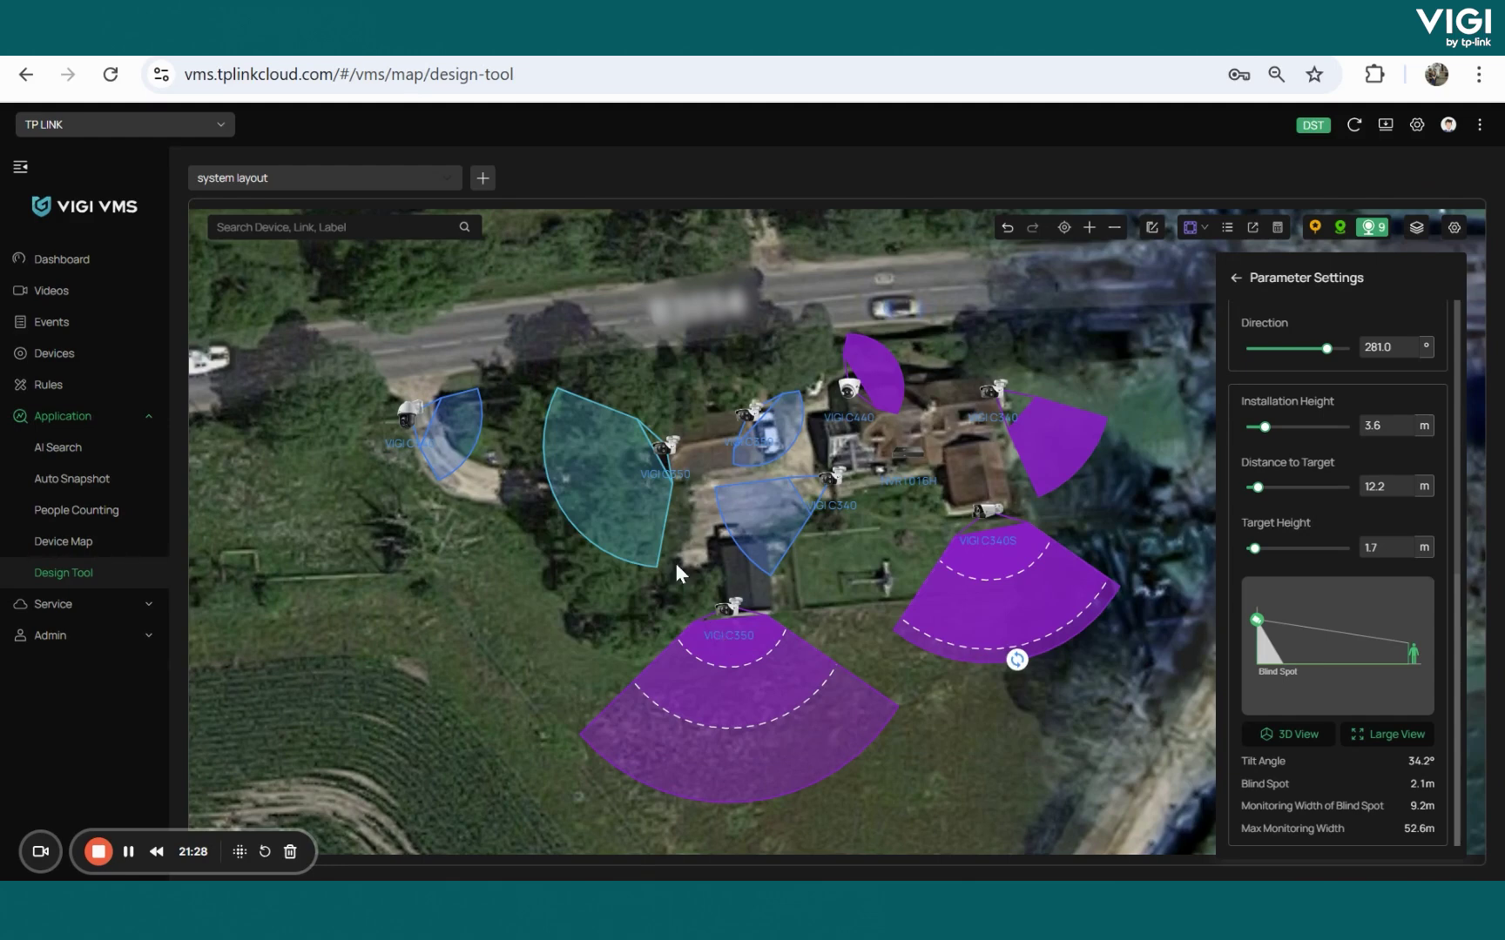
Change the field-of-view color of the VIGI C340 camera facing 212.0° to yellow, trying red as well.
left_click(827, 478)
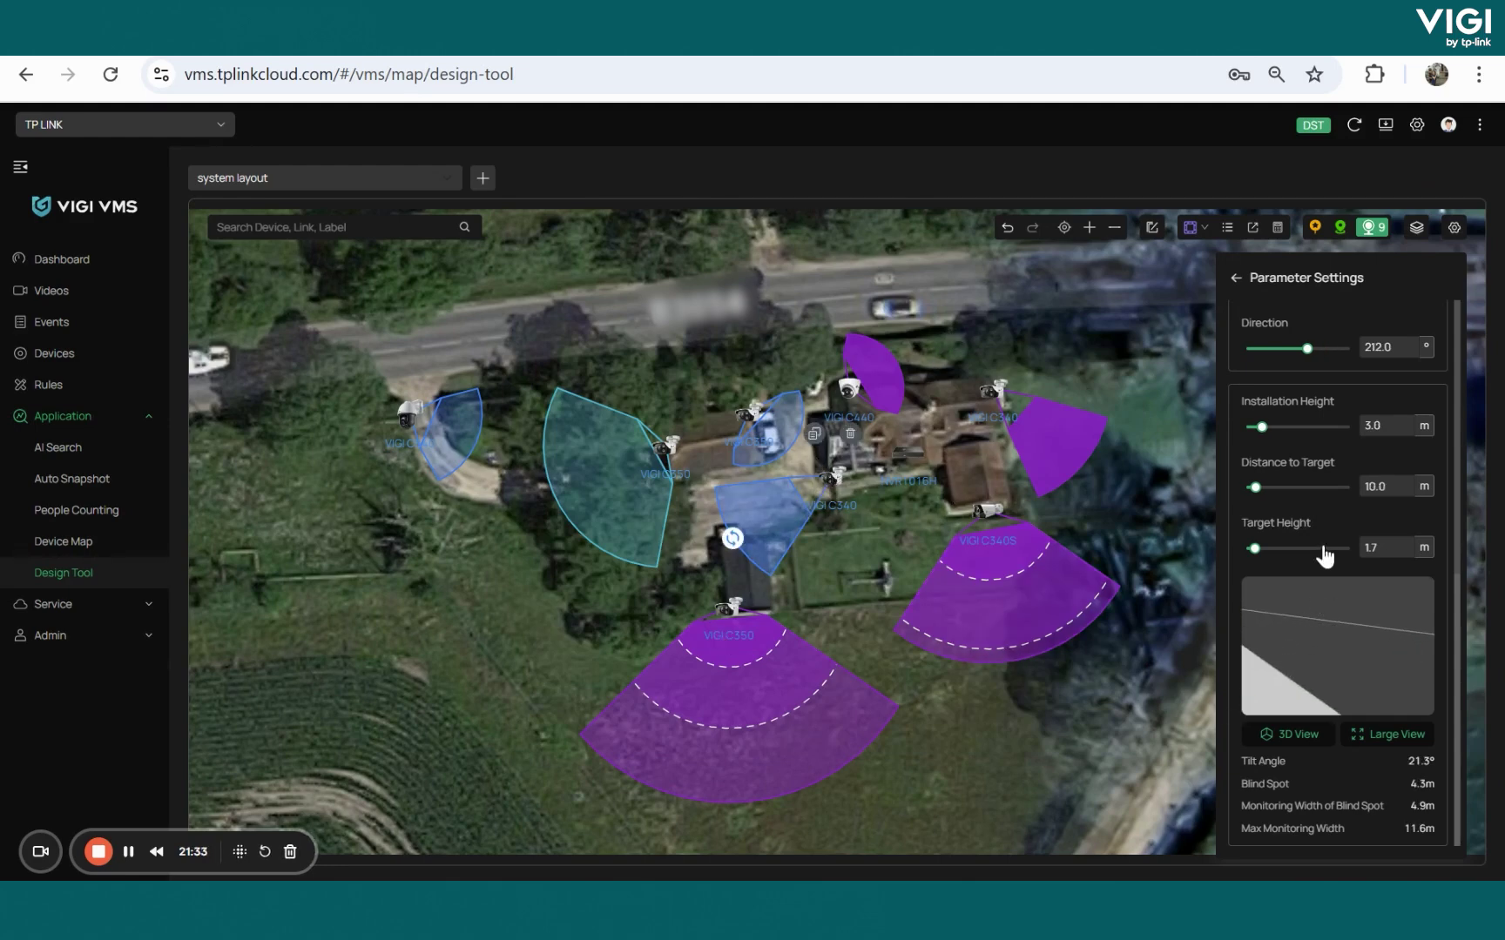
scroll(1327, 554, "up", 5)
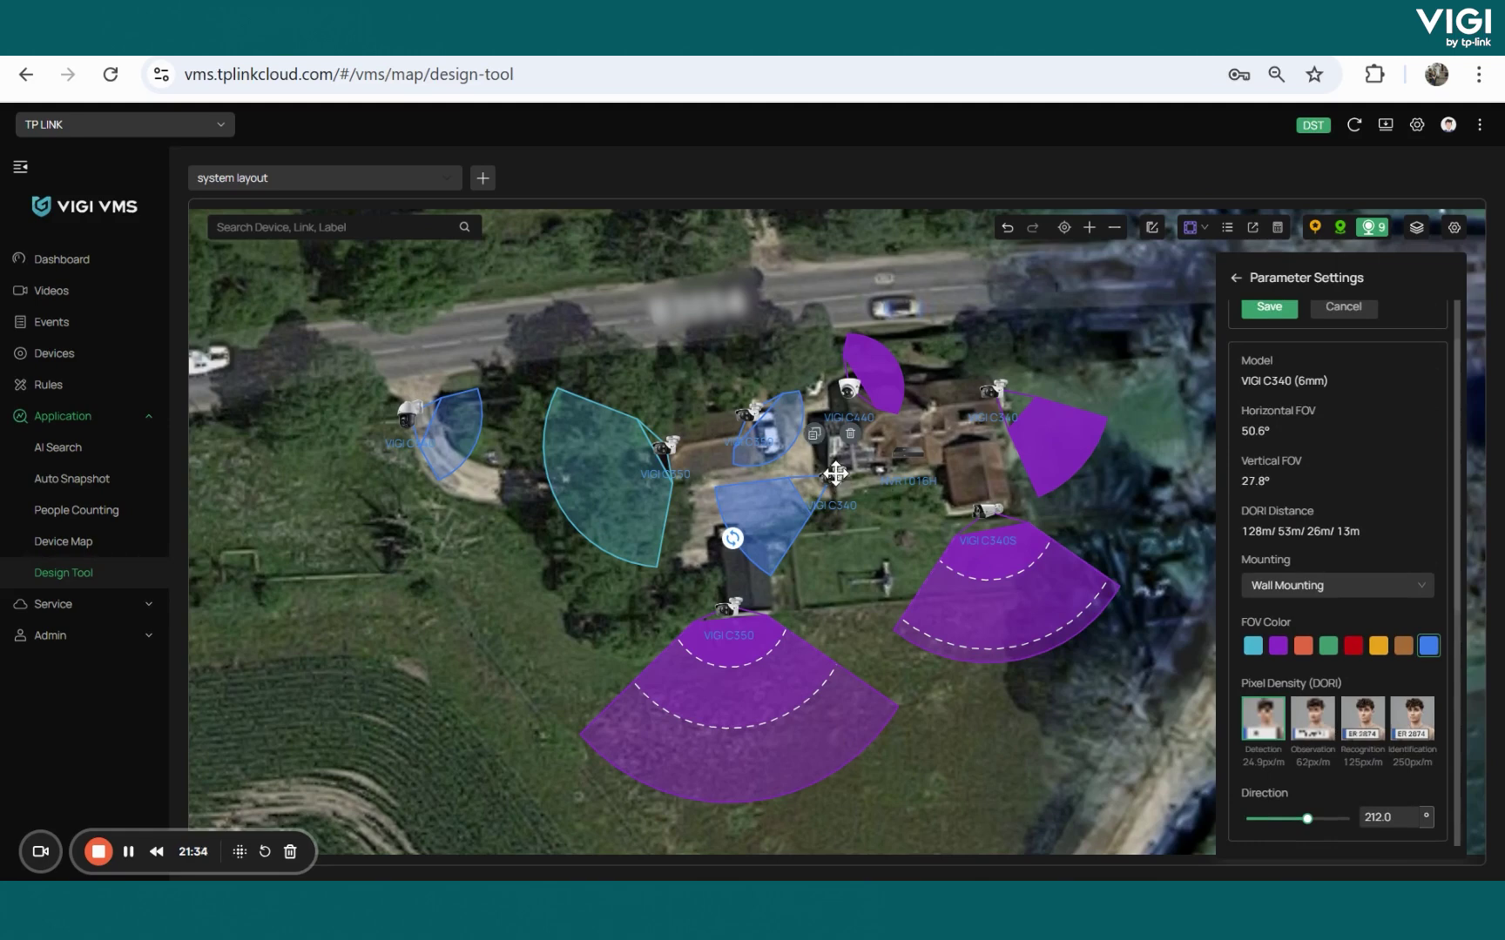
left_click(1378, 645)
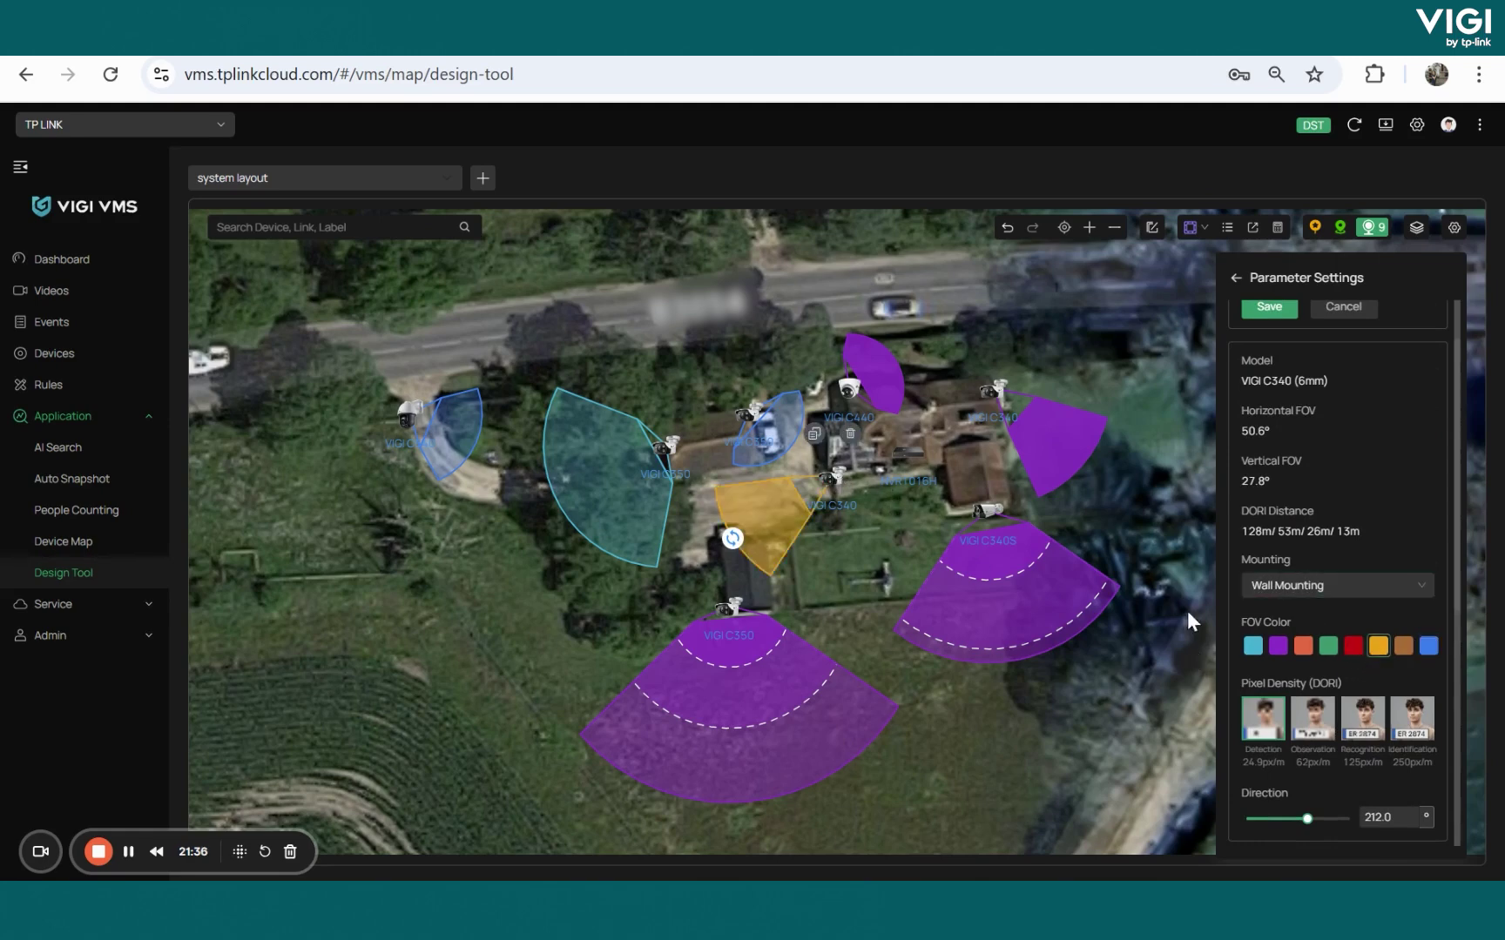
left_click(1352, 647)
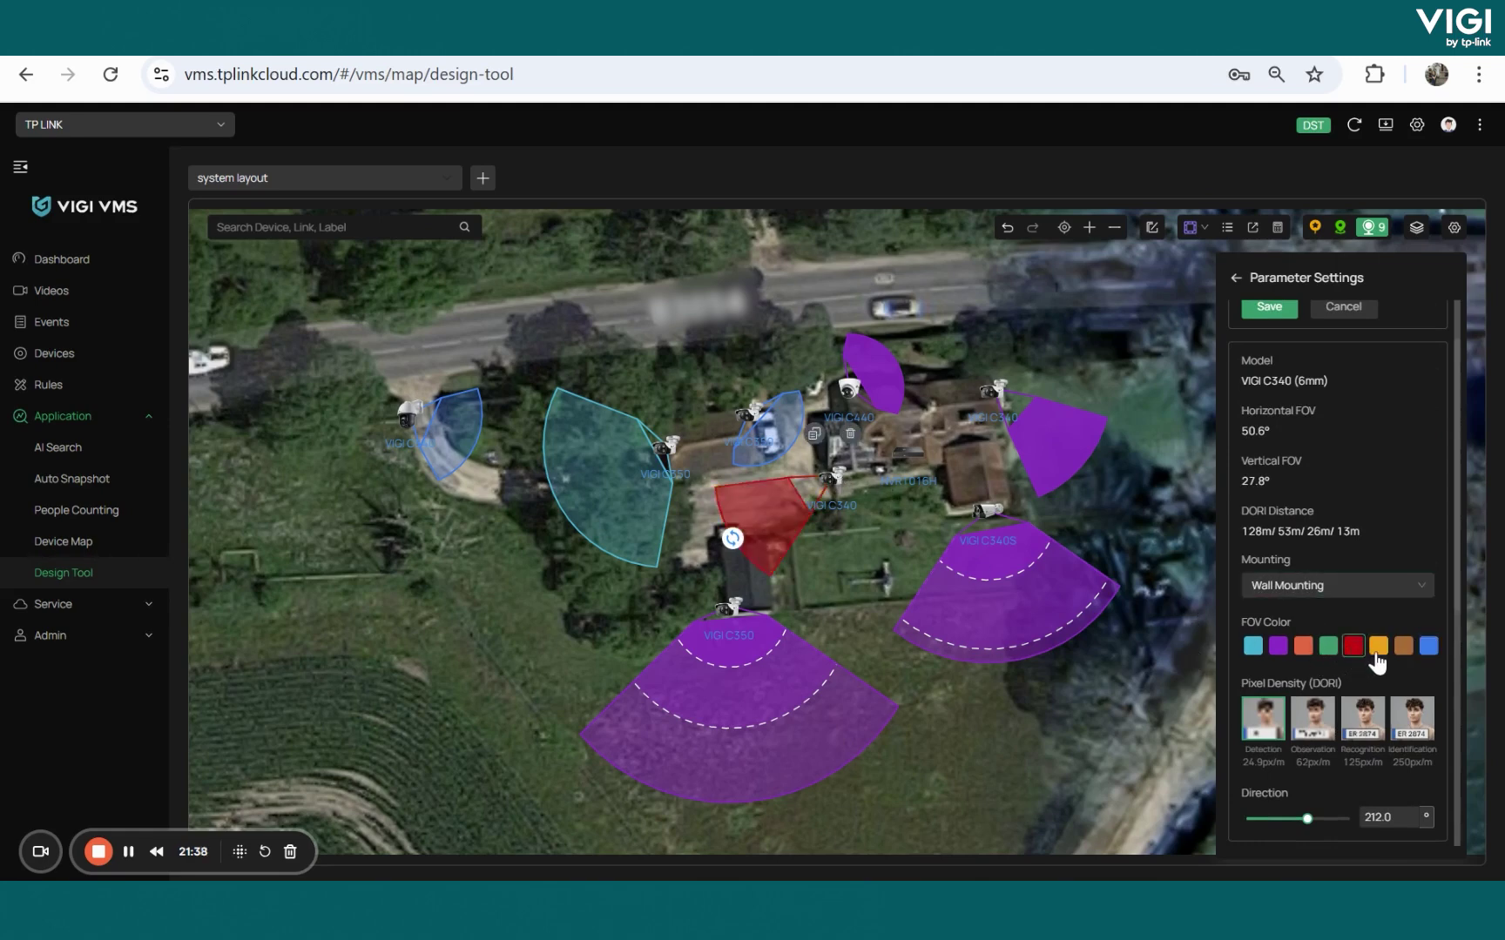
left_click(1375, 648)
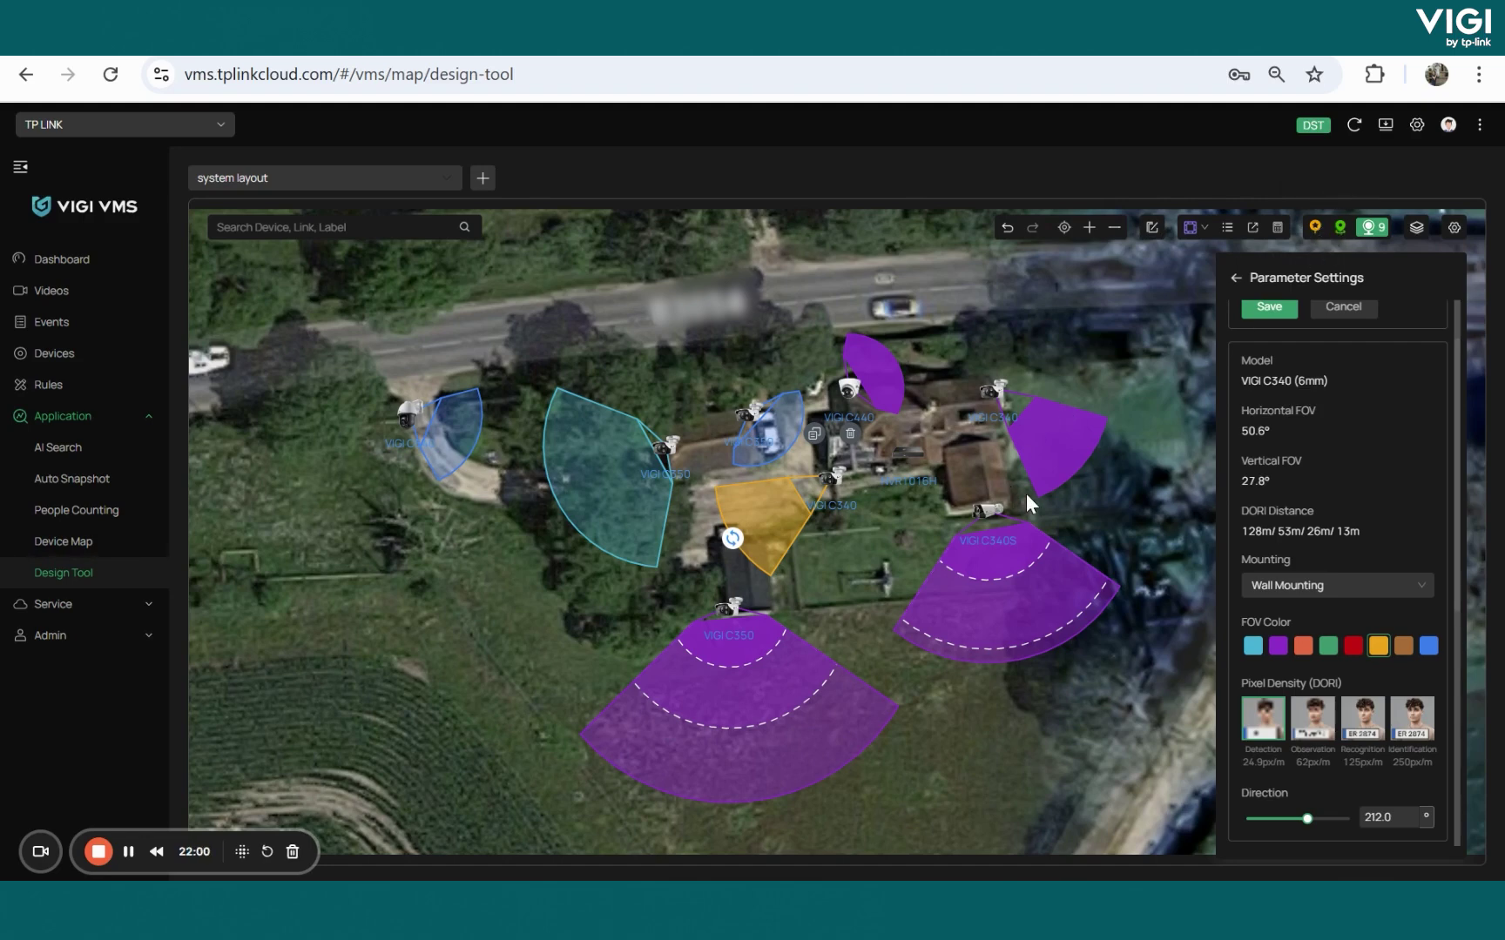
Export the system layout map with the watermark enabled and open the downloaded proposal archive.
left_click(1253, 228)
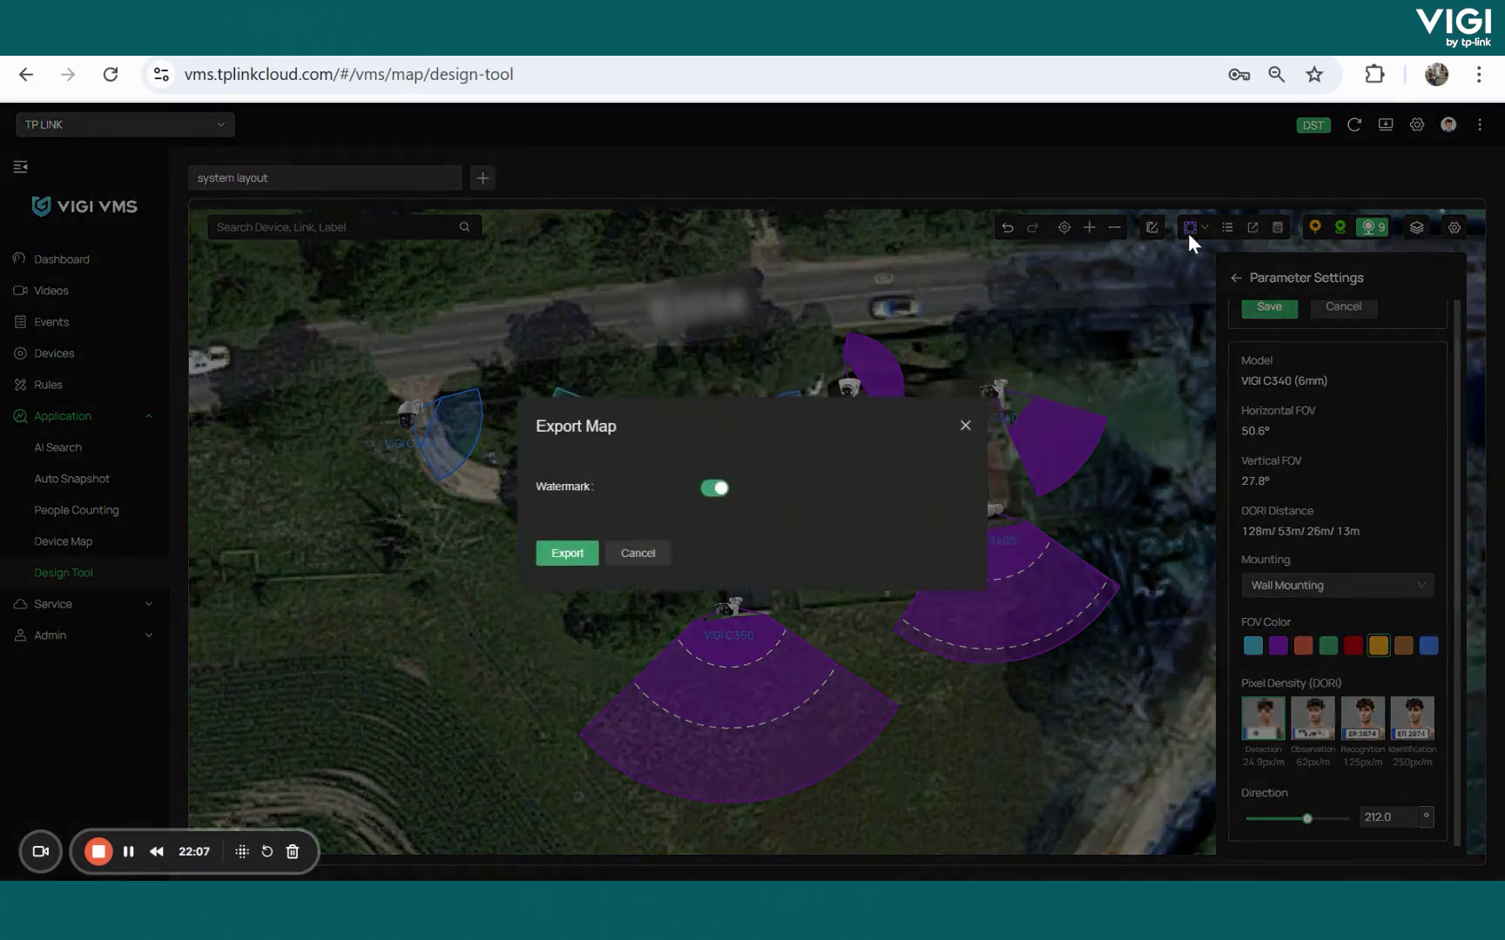
left_click(566, 553)
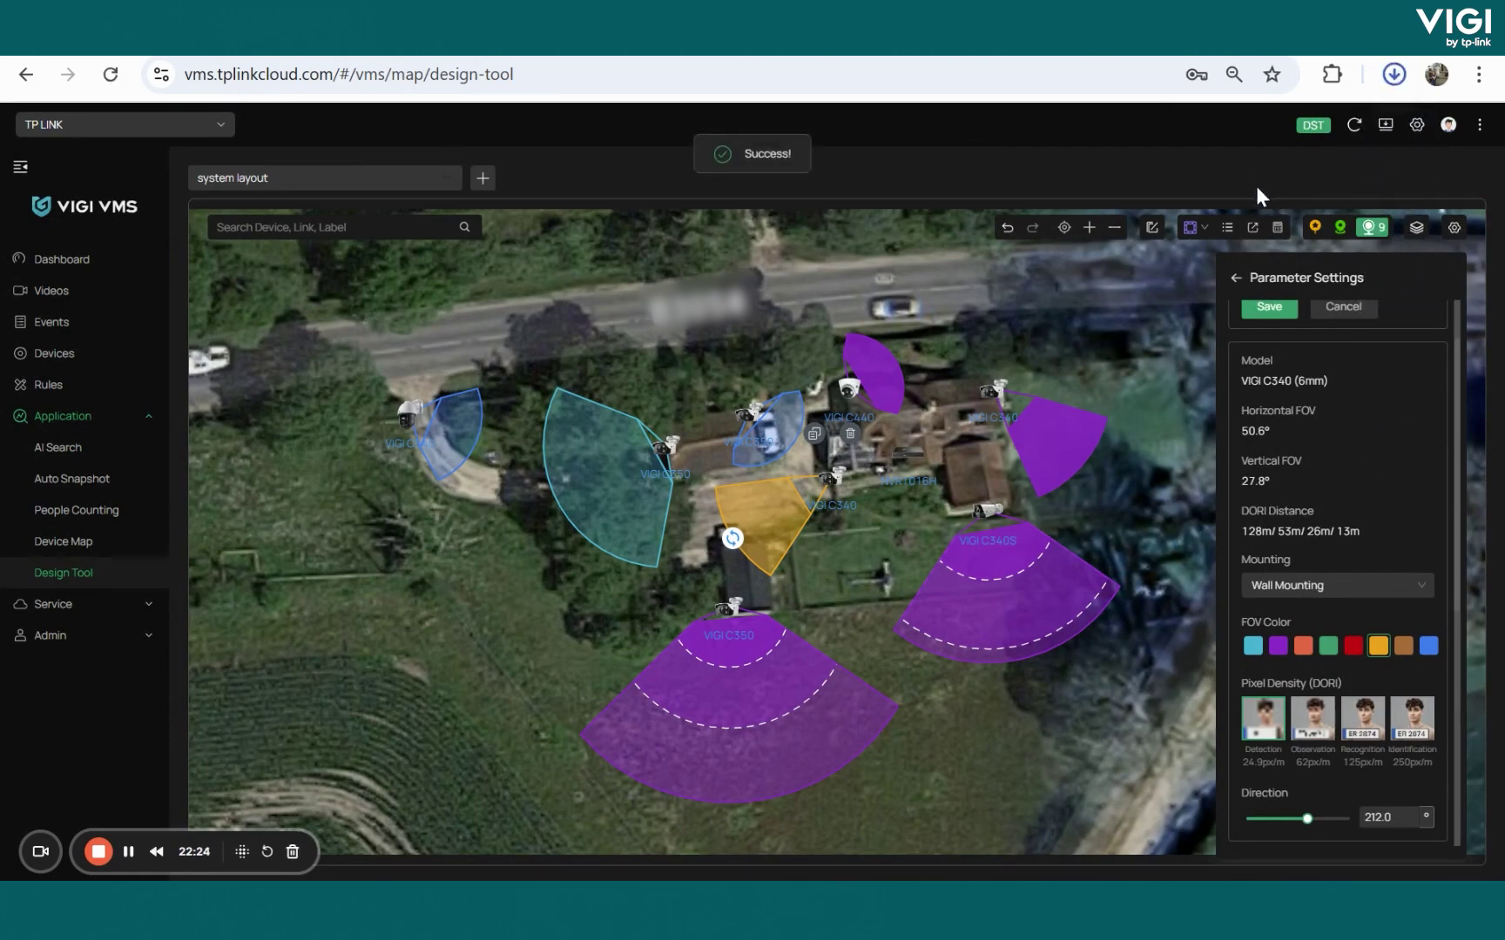
left_click(1394, 75)
left_click(1371, 135)
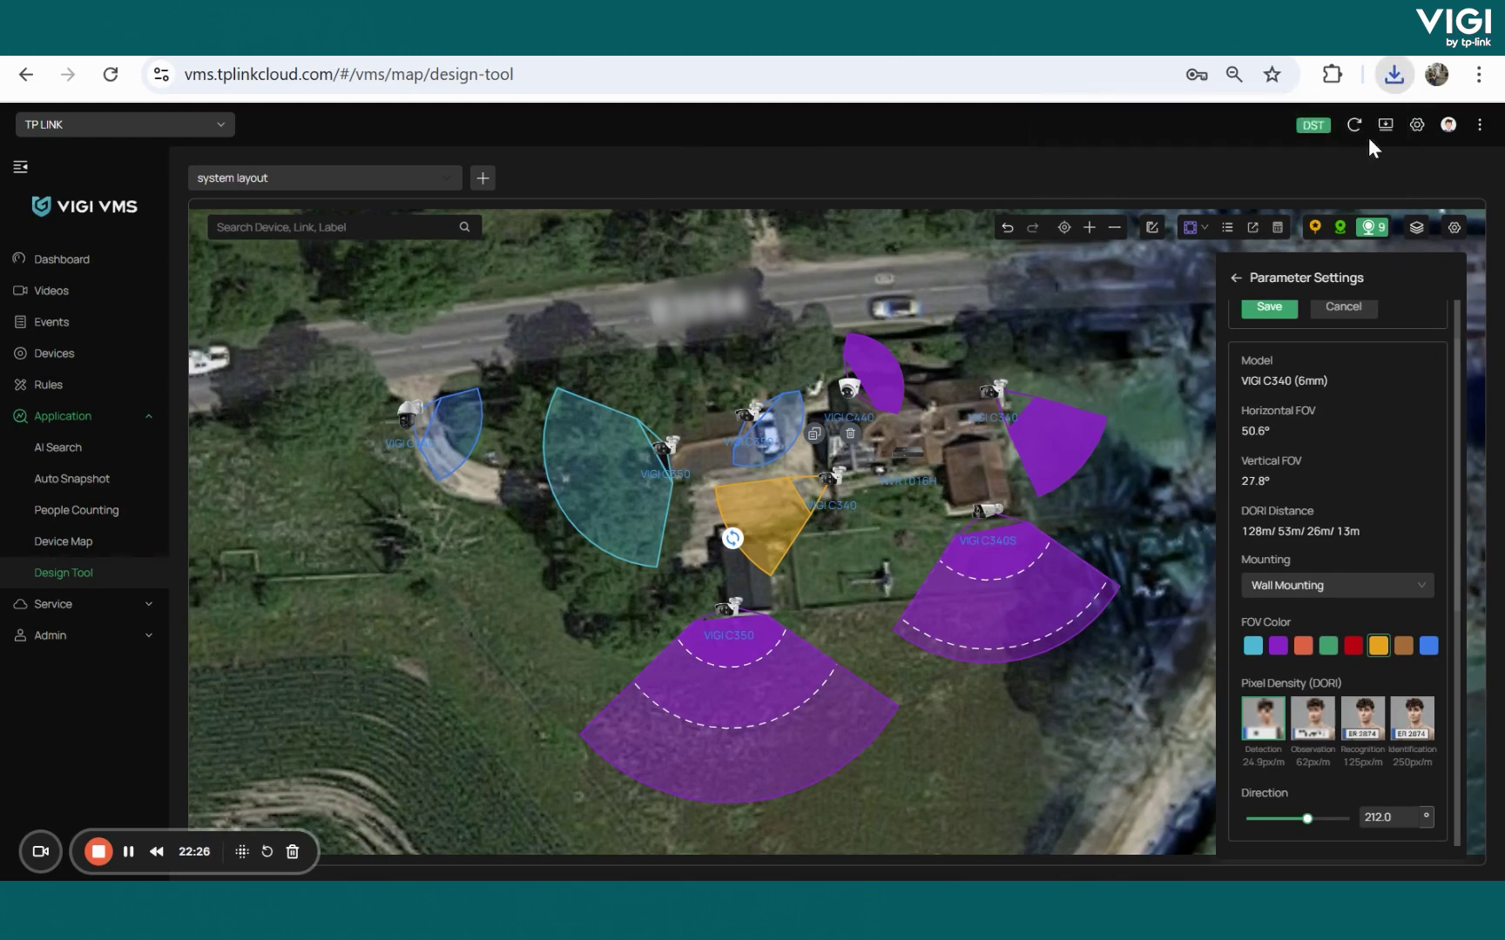
Open the exported system layout device list in Excel, read through the listed recorder and cameras, and close the workbook.
left_click(636, 336)
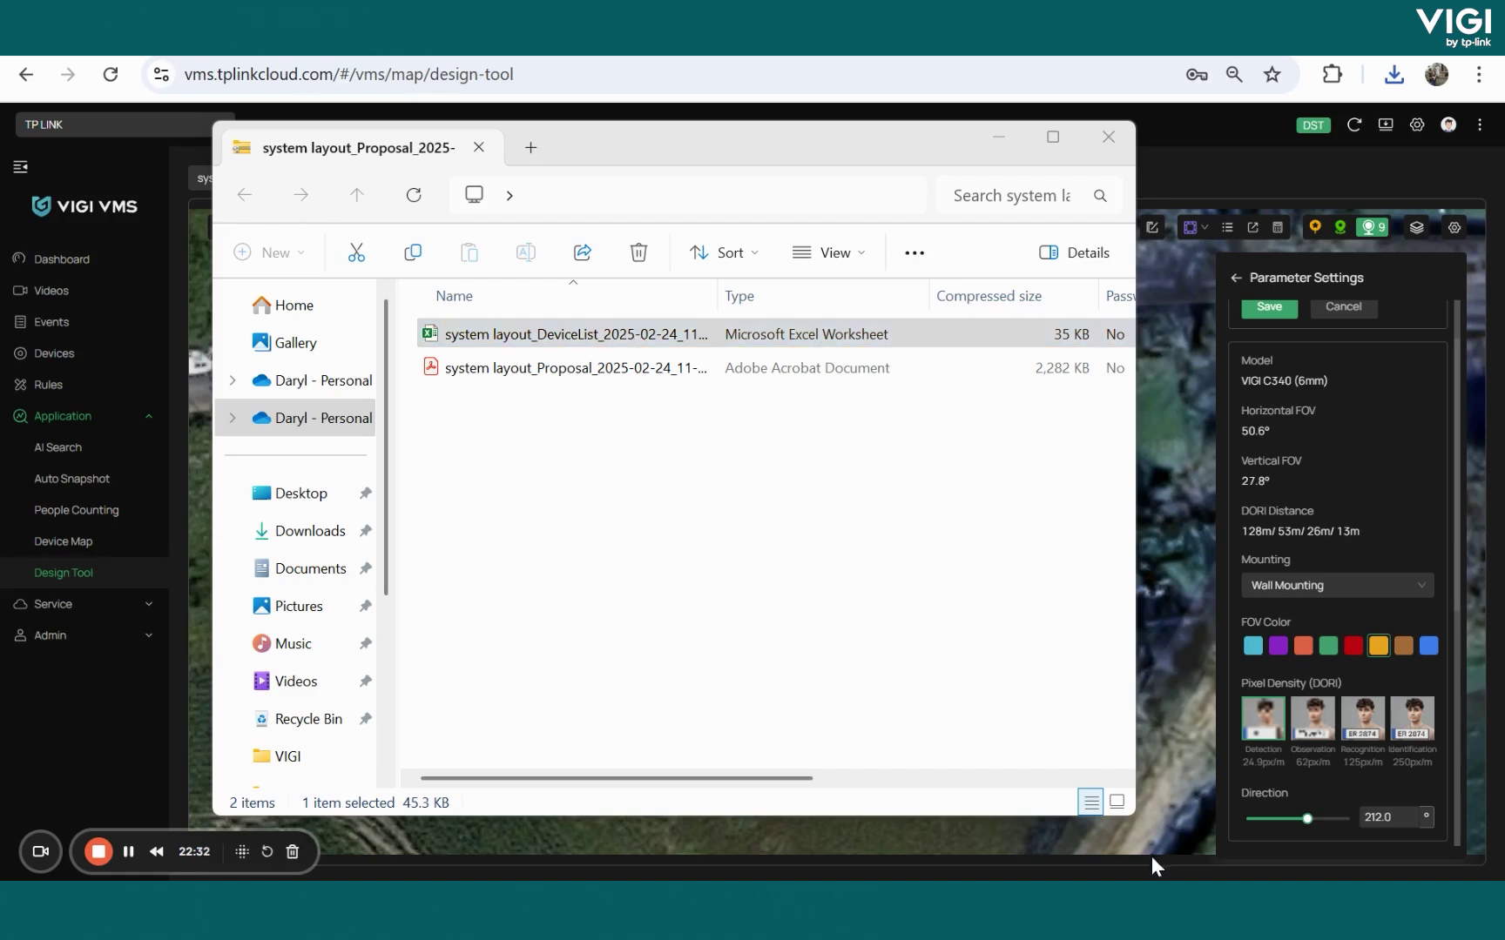
mouse_move(1097, 871)
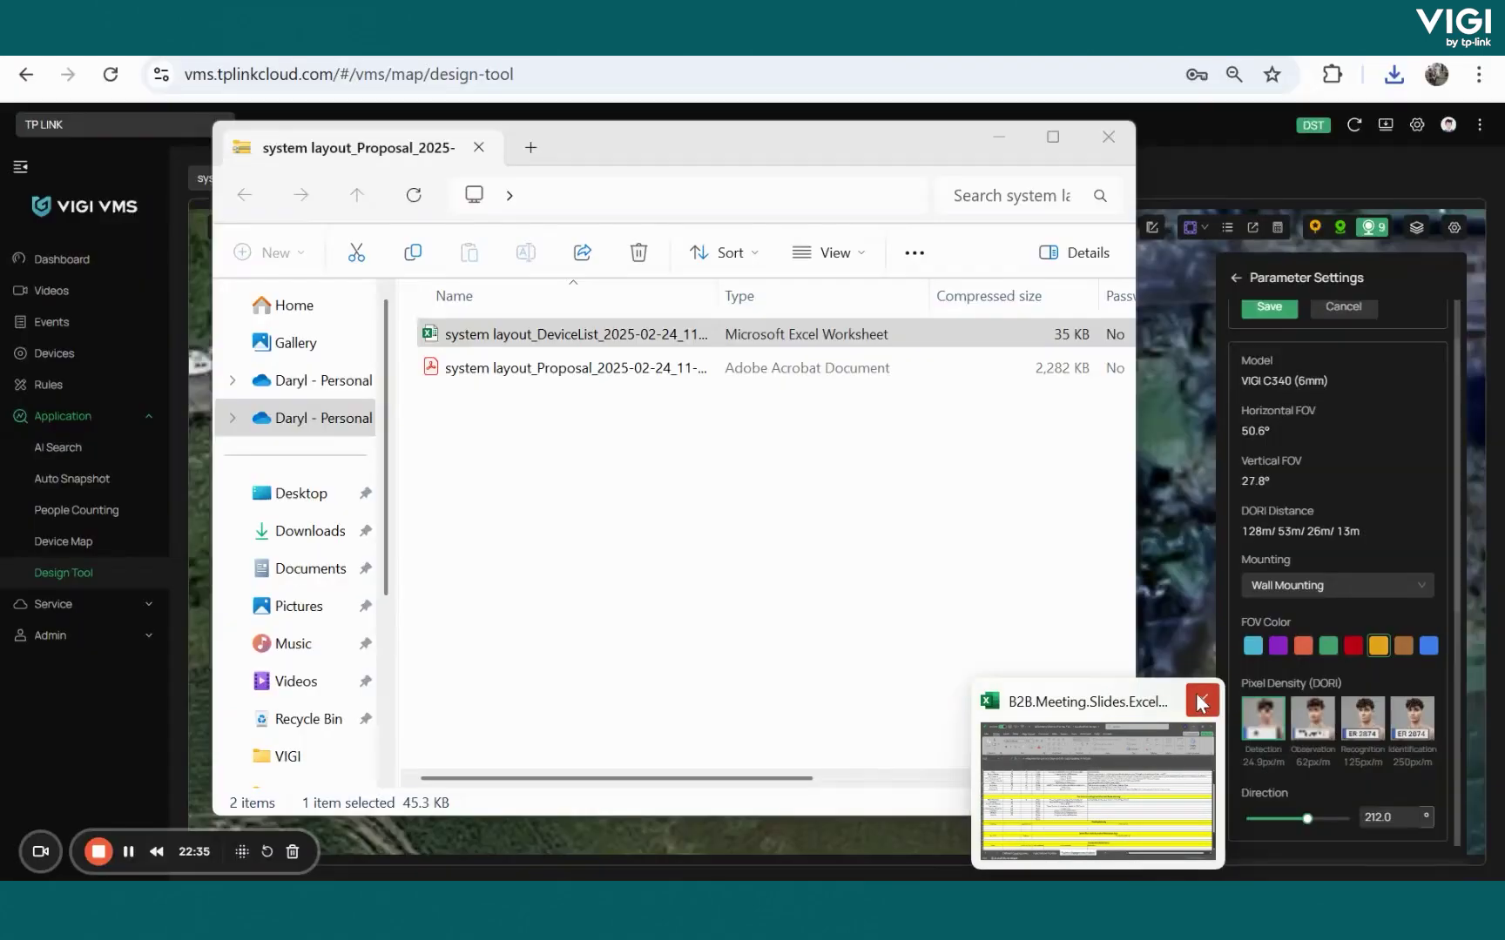
double_click(758, 335)
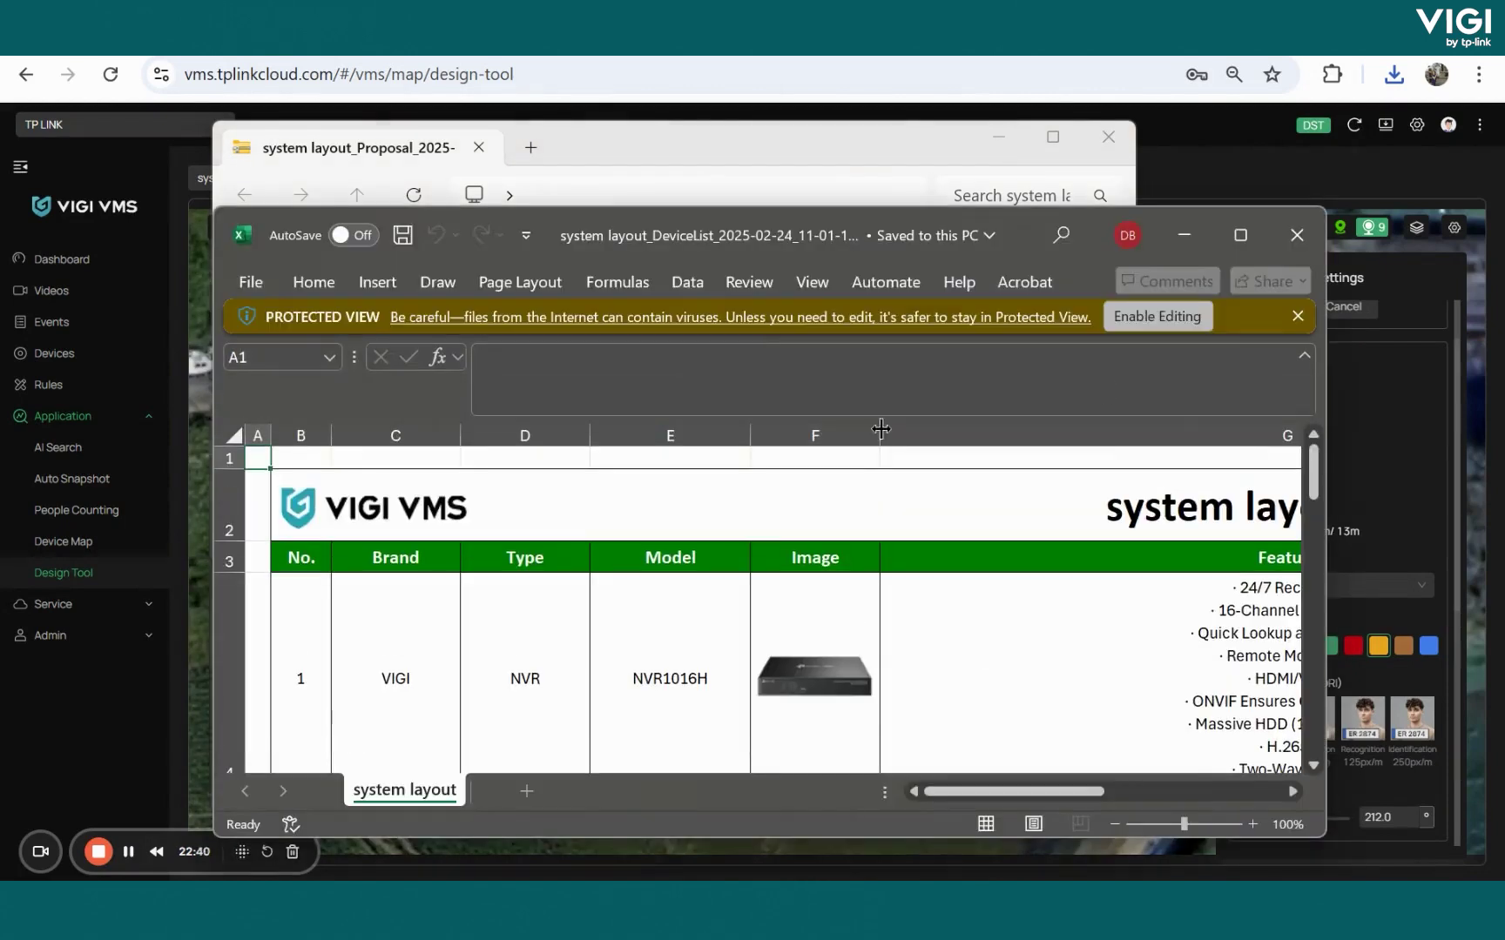
left_click(1240, 235)
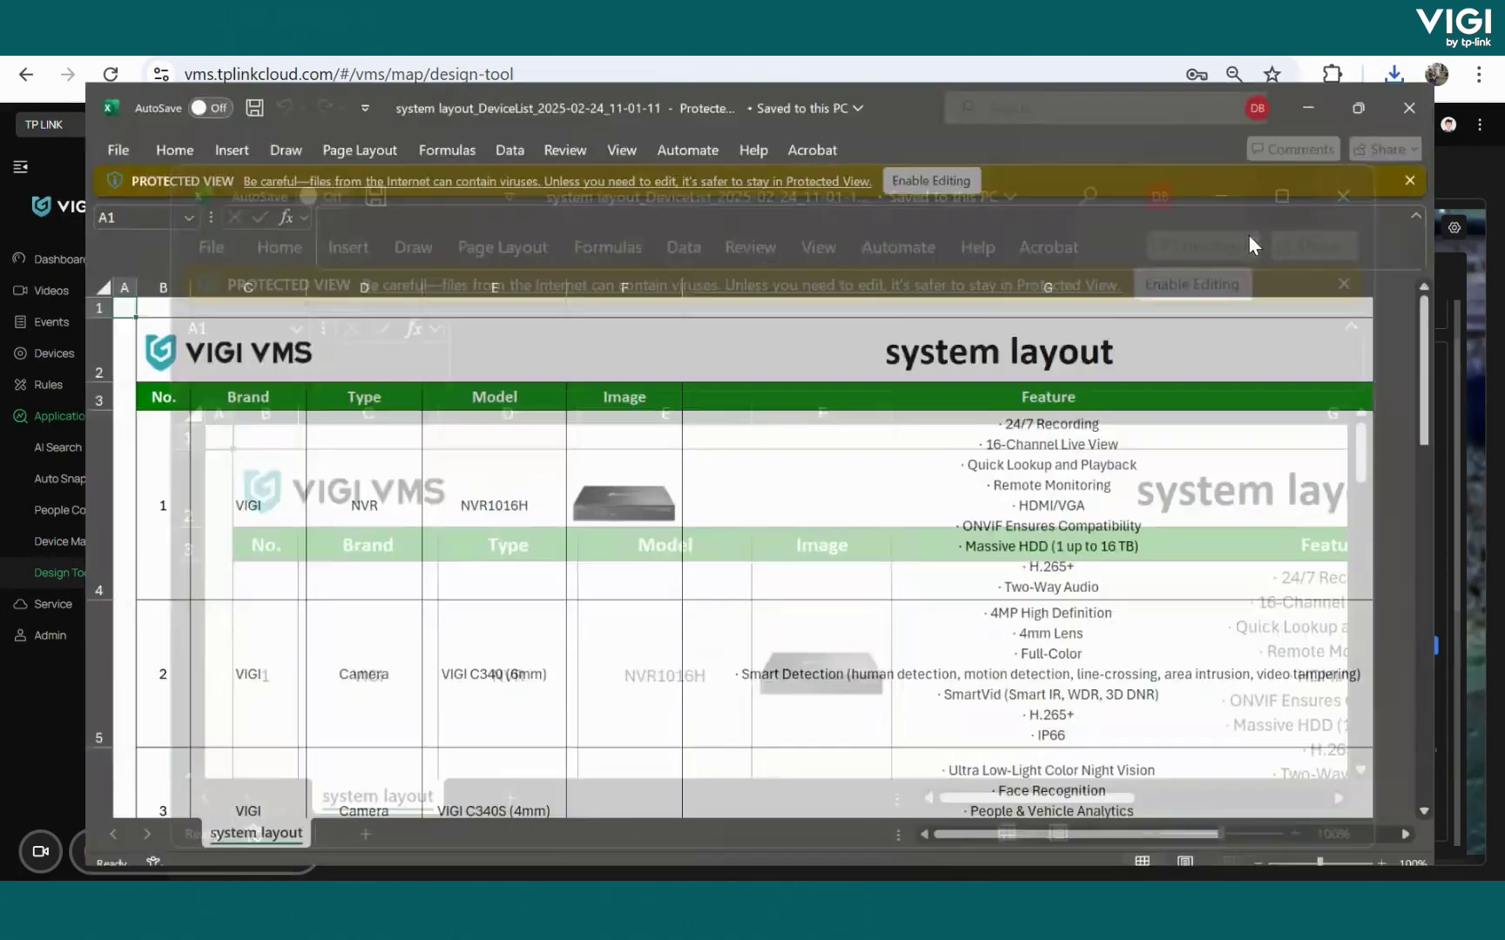
scroll(574, 426, "down", 1)
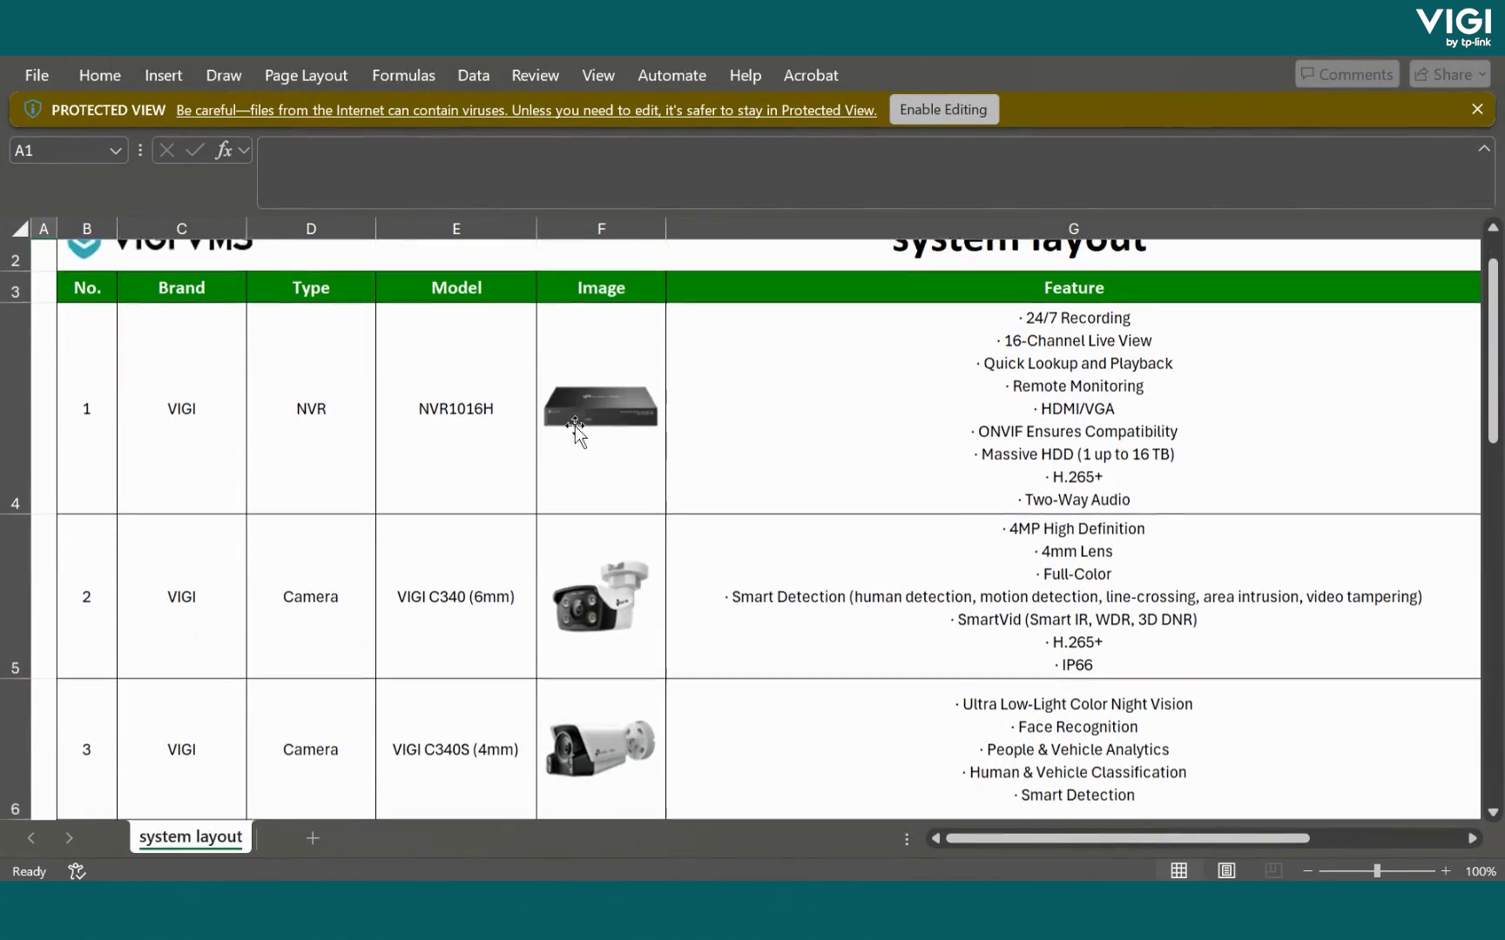
scroll(579, 405, "down", 4)
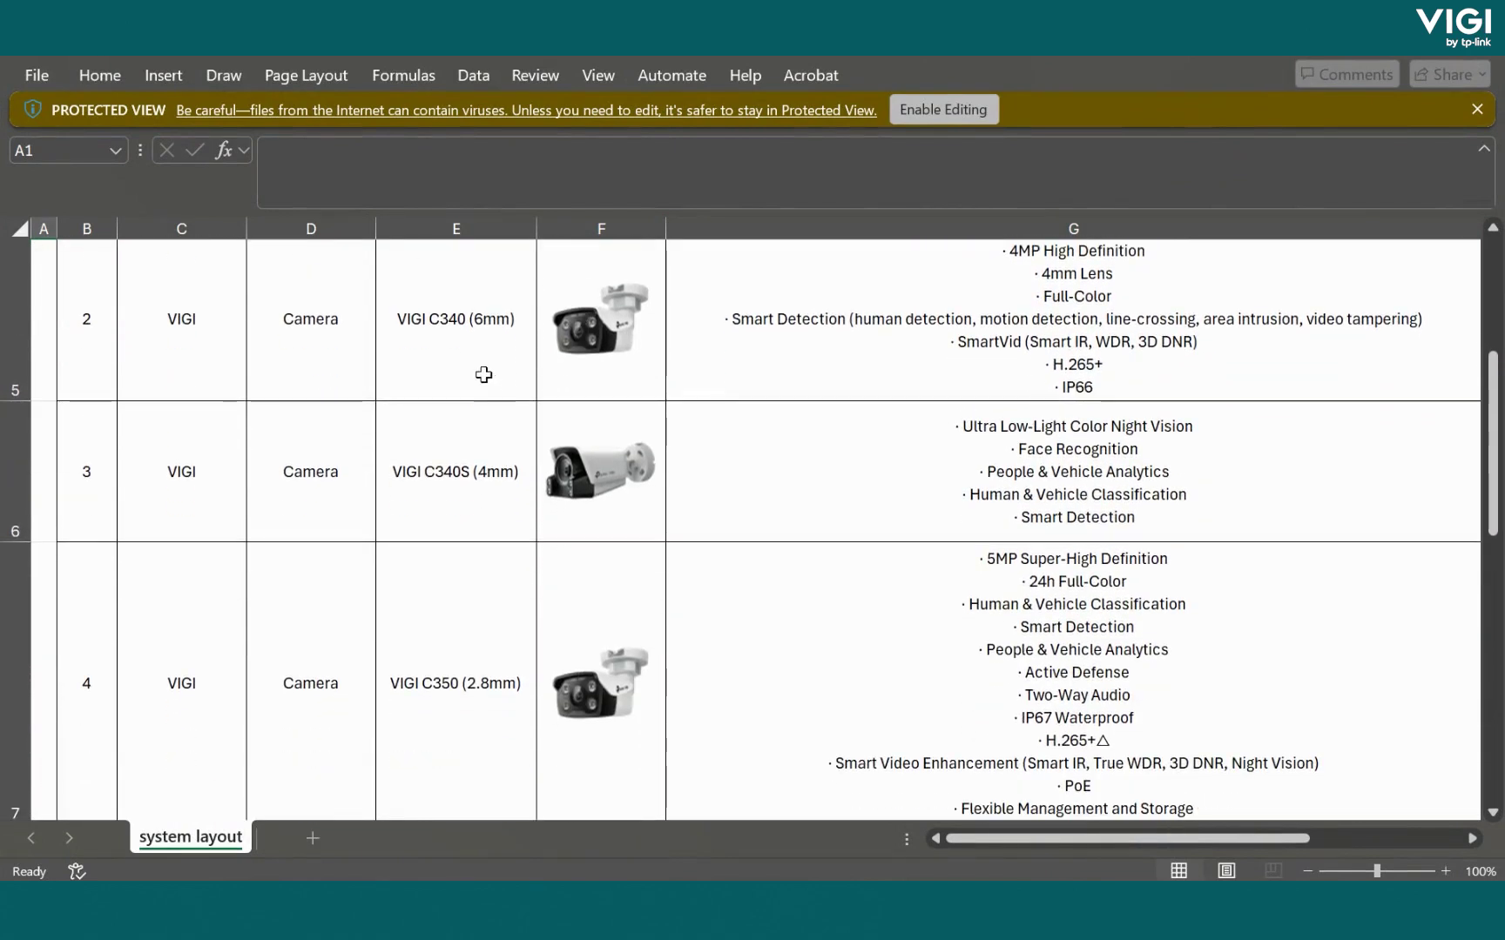
scroll(906, 484, "down", 4)
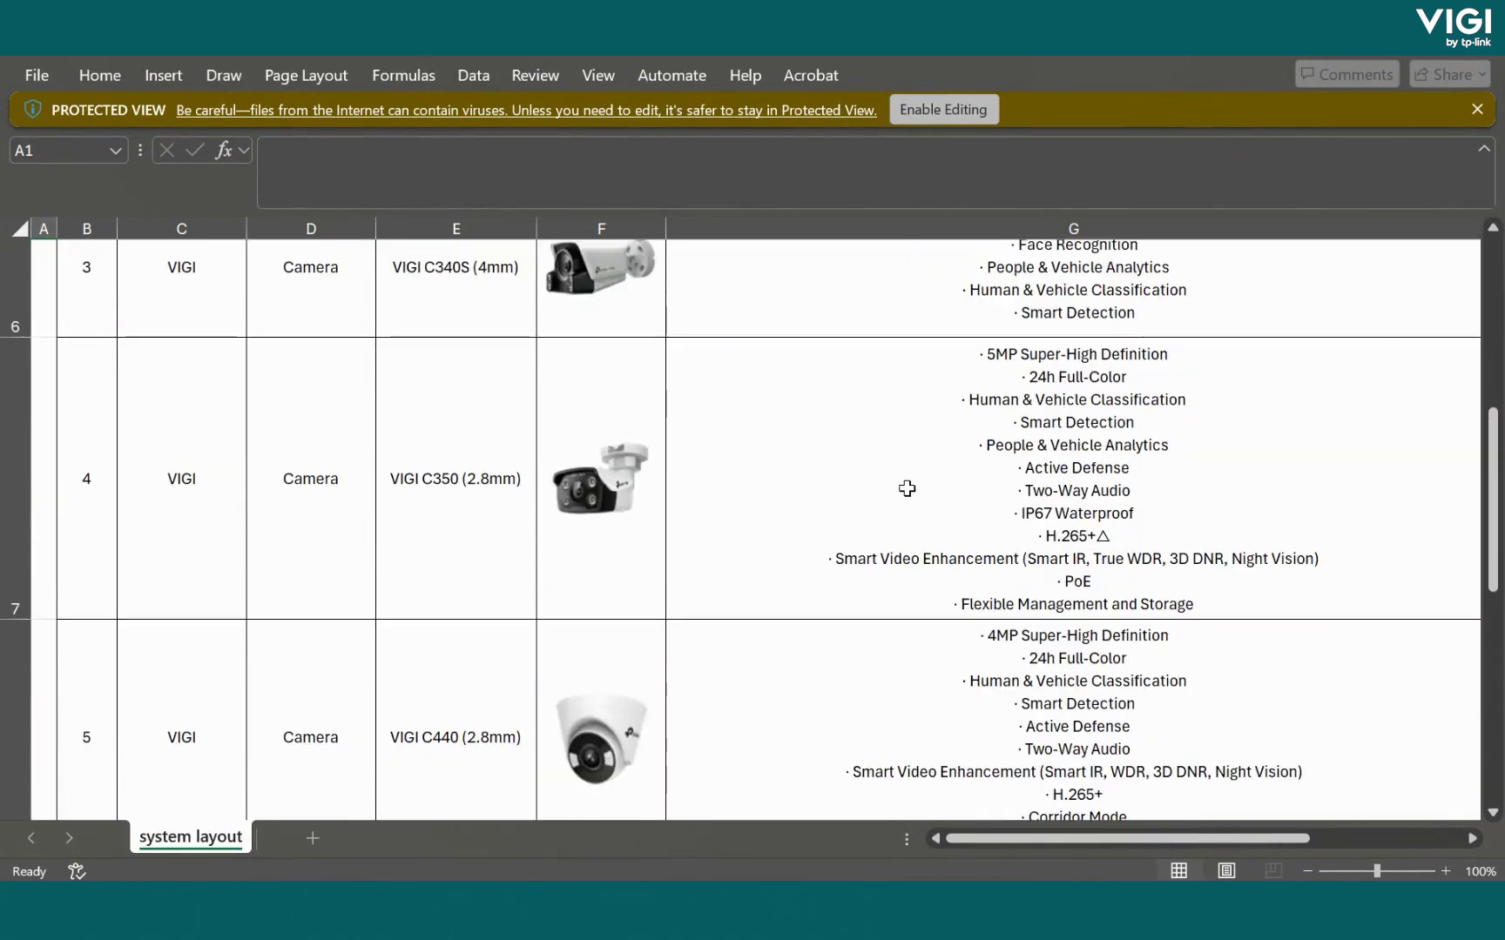
scroll(875, 426, "down", 4)
scroll(849, 436, "down", 6)
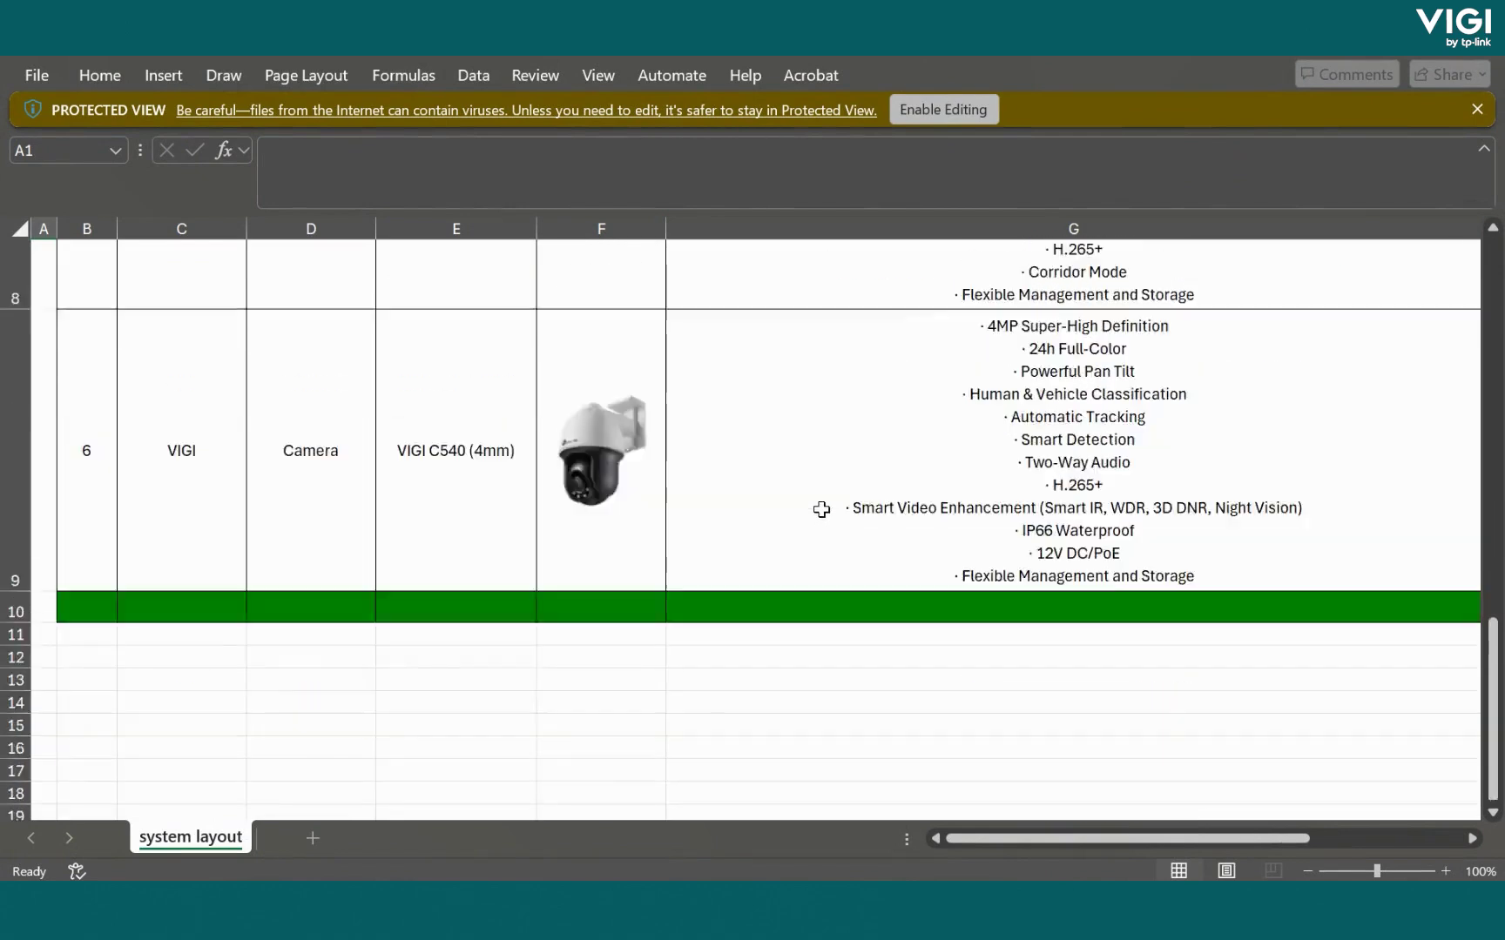
scroll(819, 511, "up", 6)
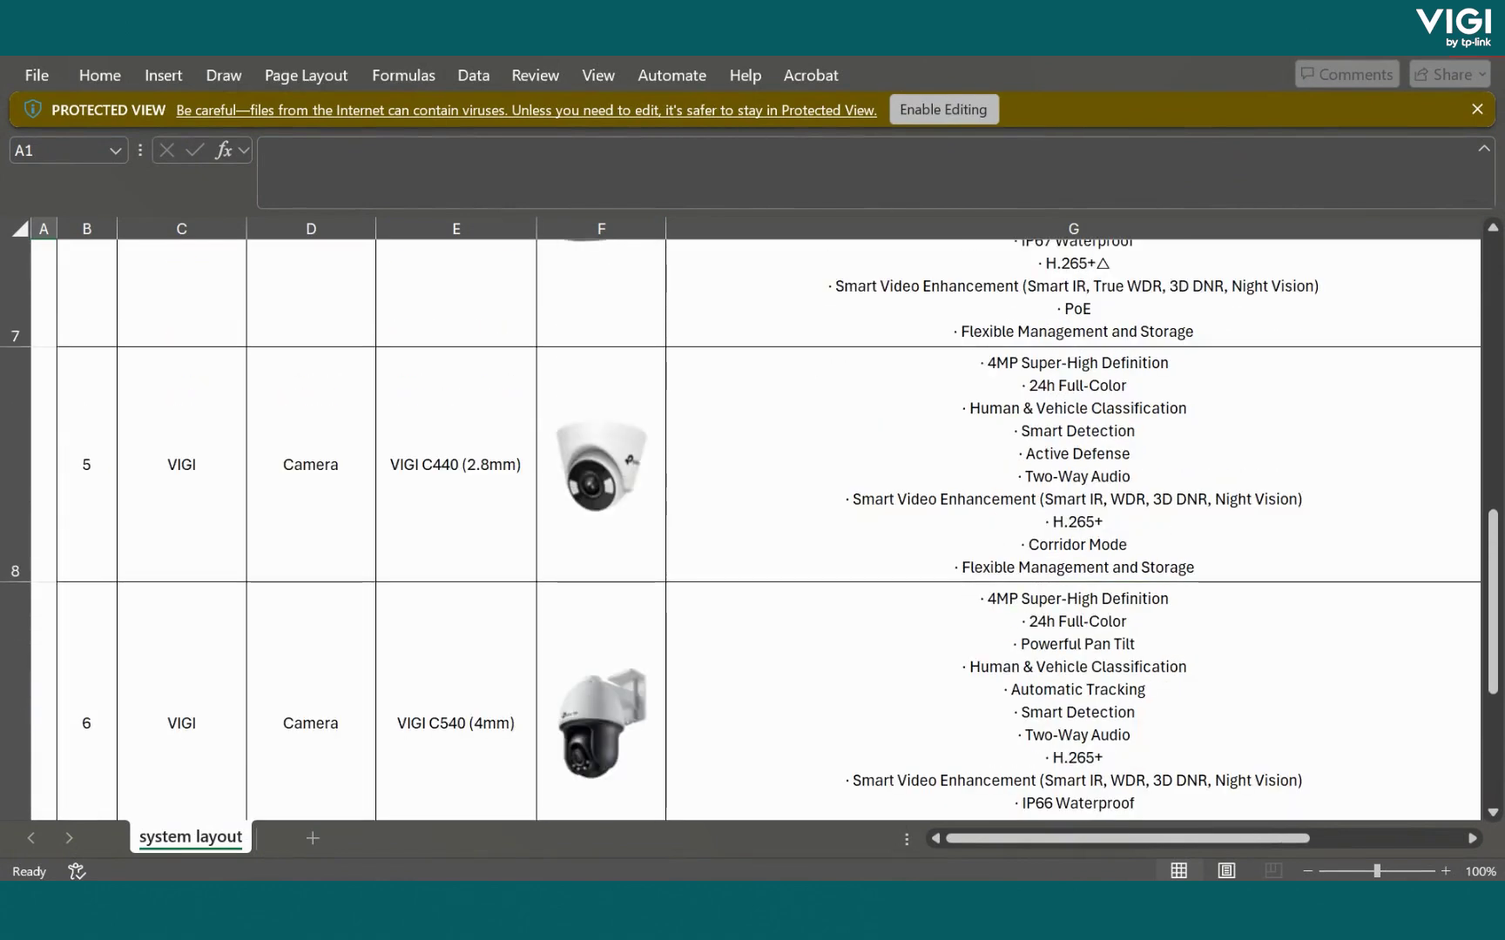
key("alt+F4")
Open the system layout proposal PDF in Adobe Acrobat and read through its cover, floor plan and device table.
left_click(548, 370)
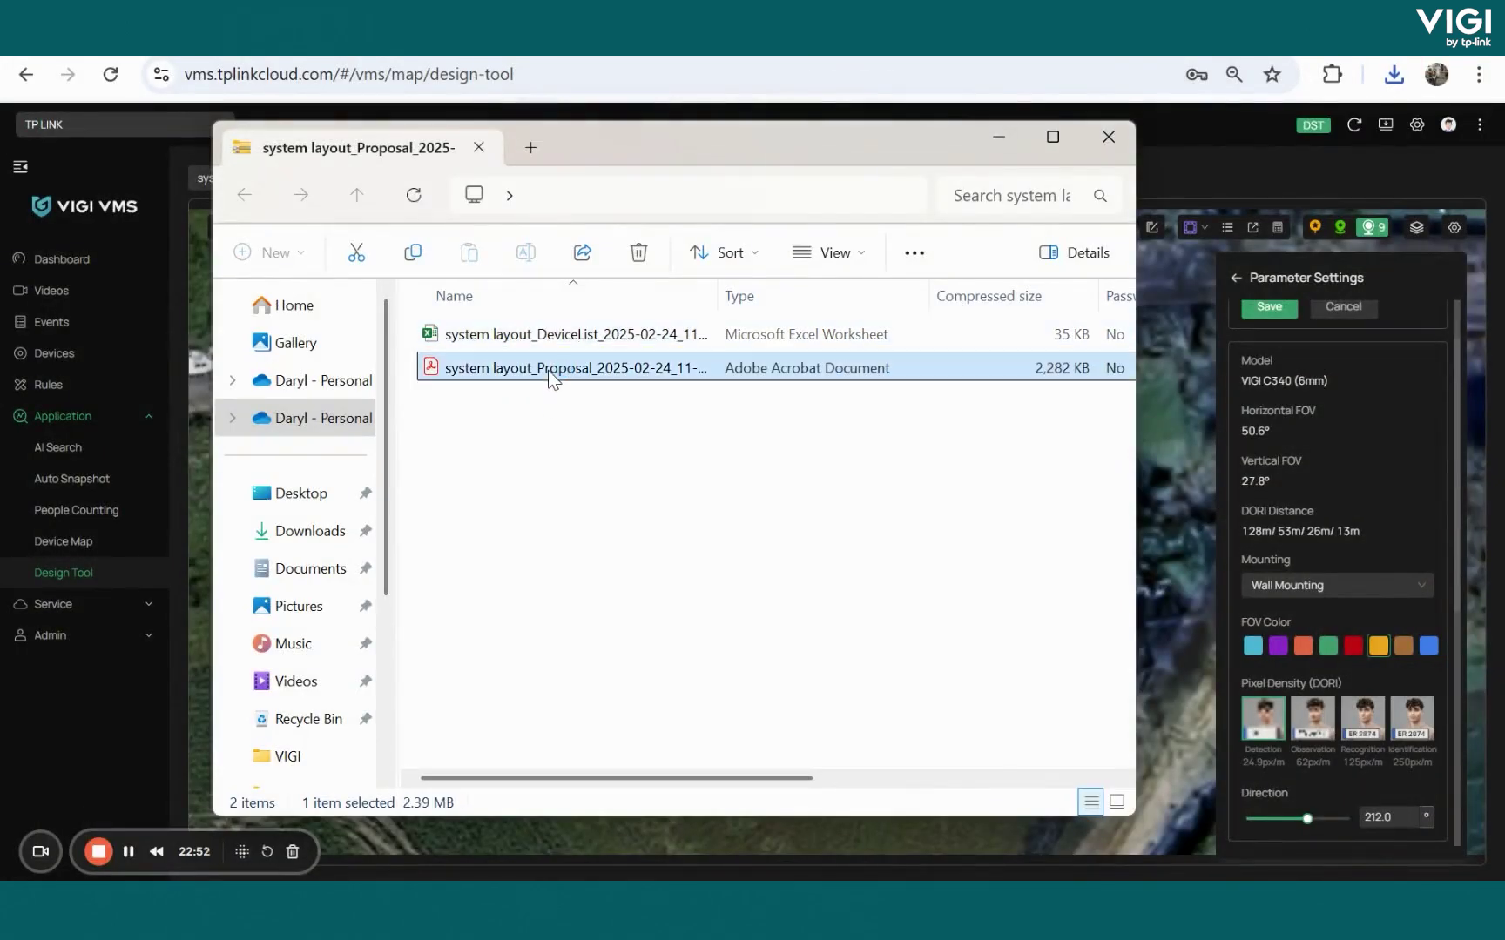
double_click(548, 370)
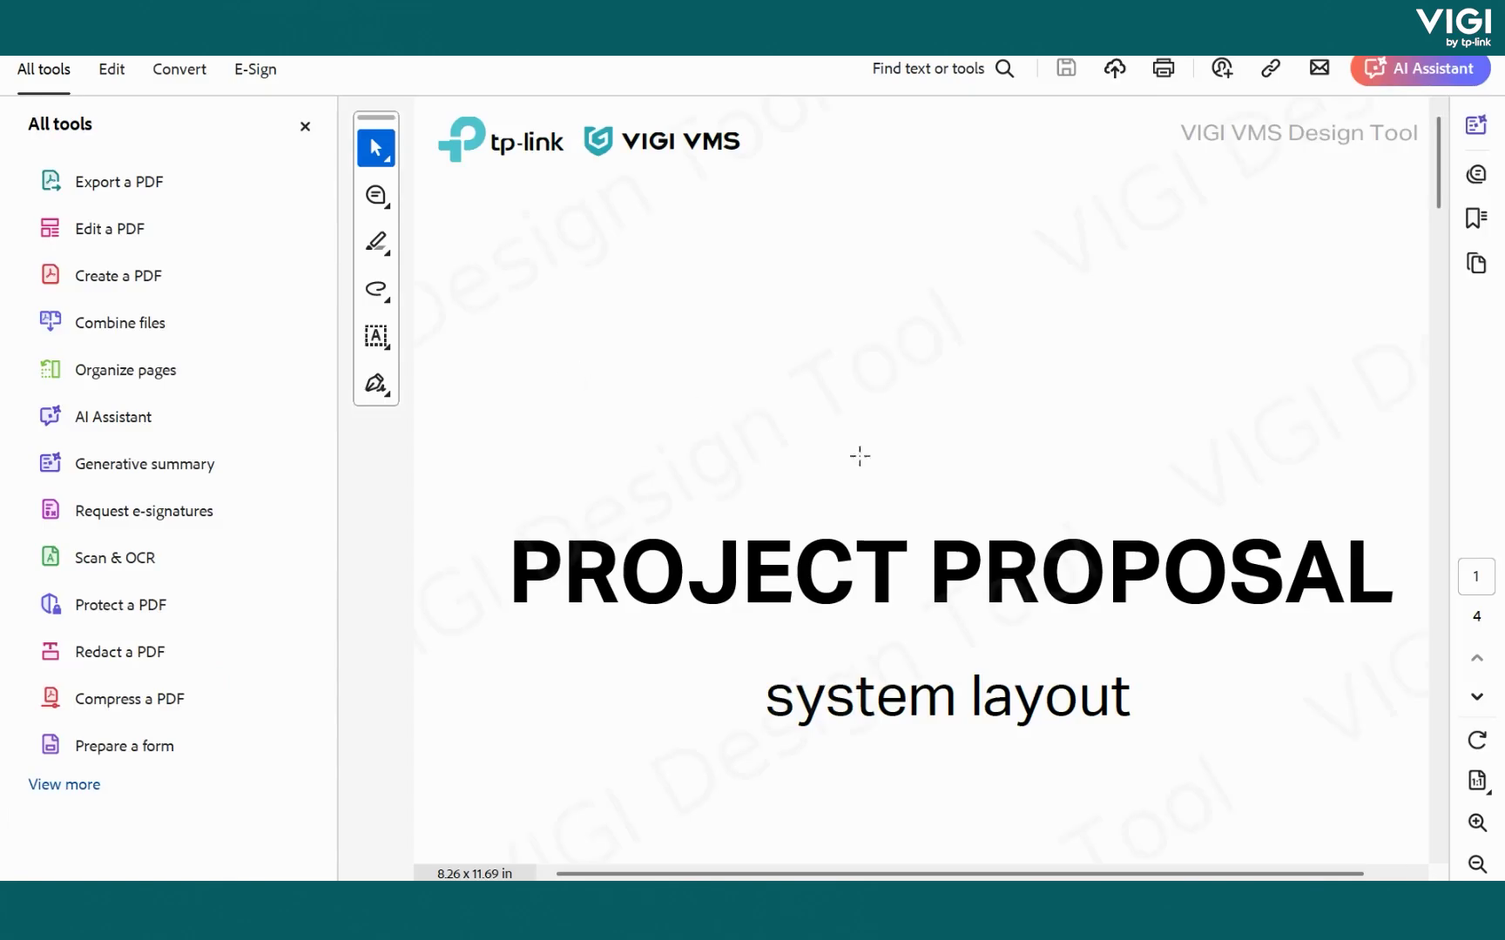
scroll(1021, 459, "down", 5)
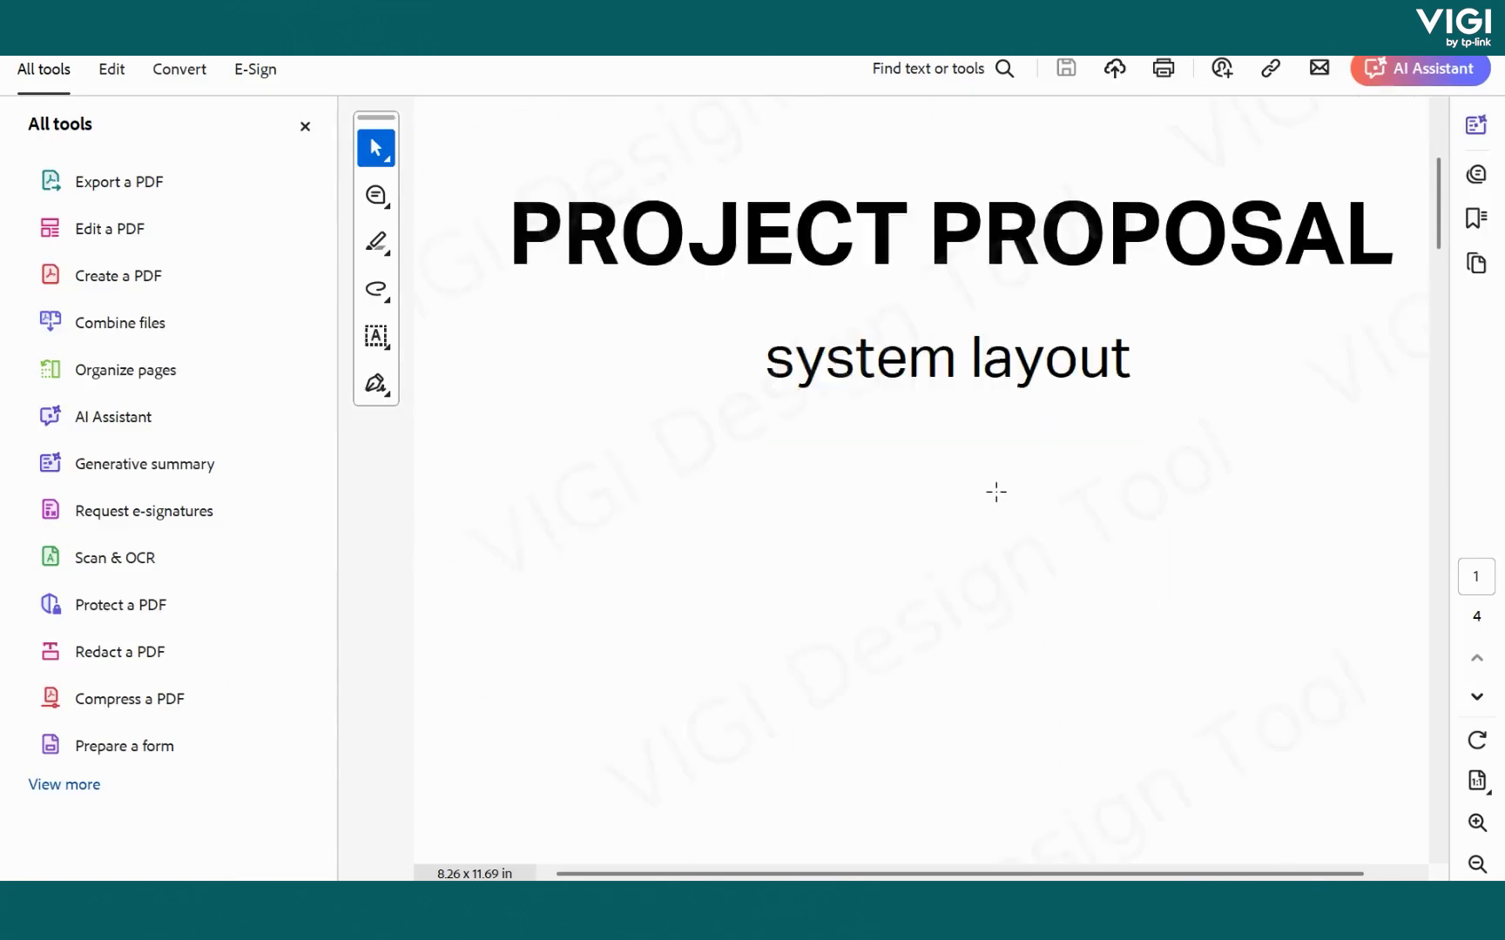
scroll(993, 494, "down", 5)
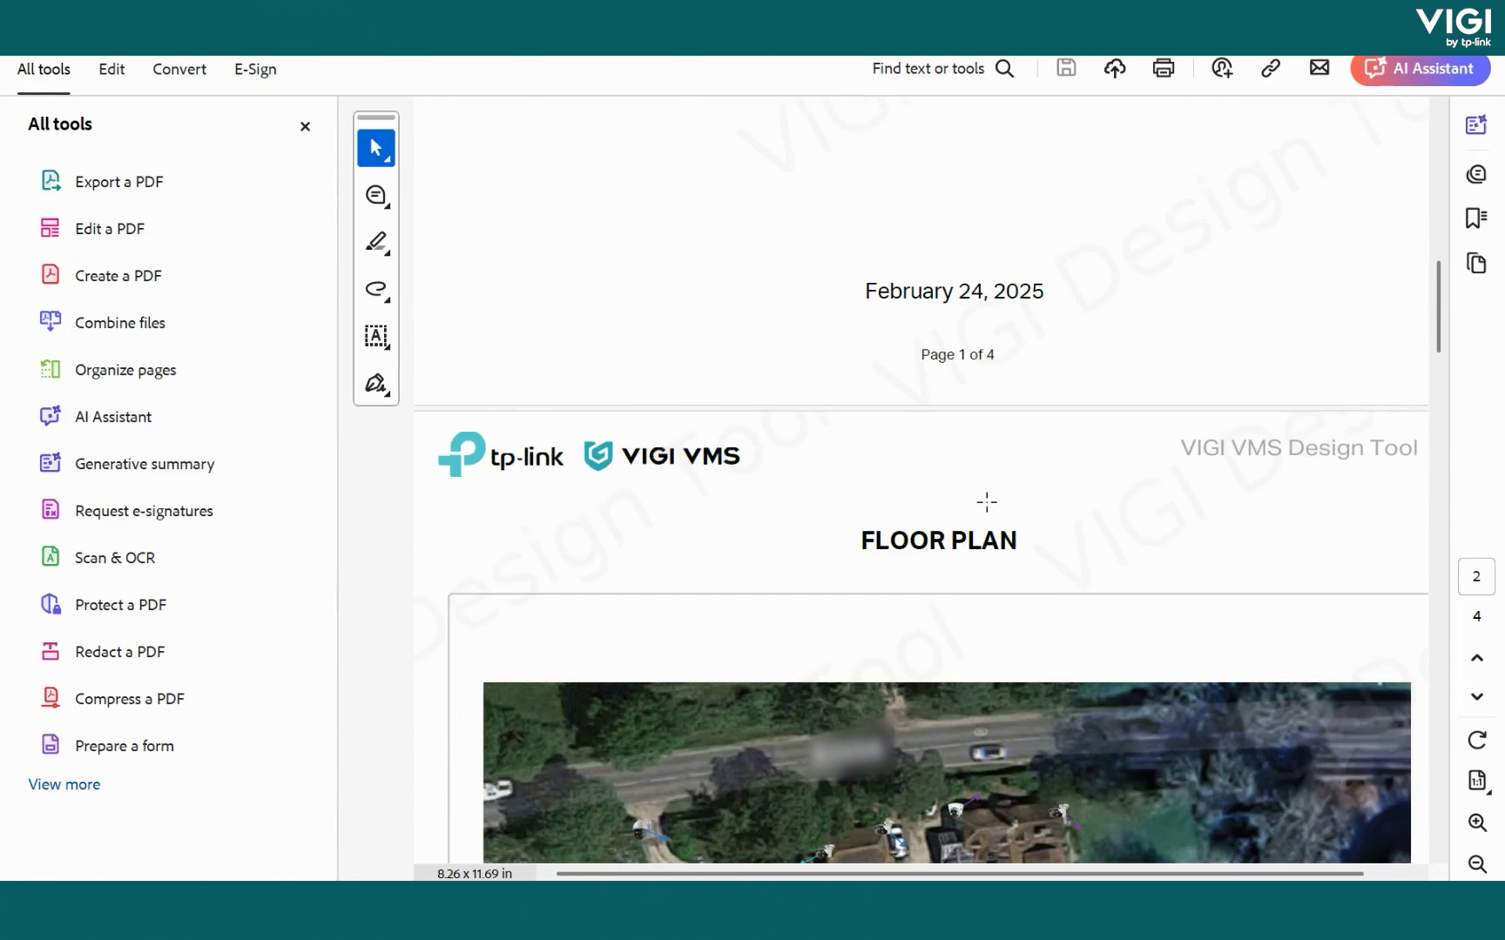
scroll(986, 502, "down", 5)
scroll(1054, 494, "down", 1)
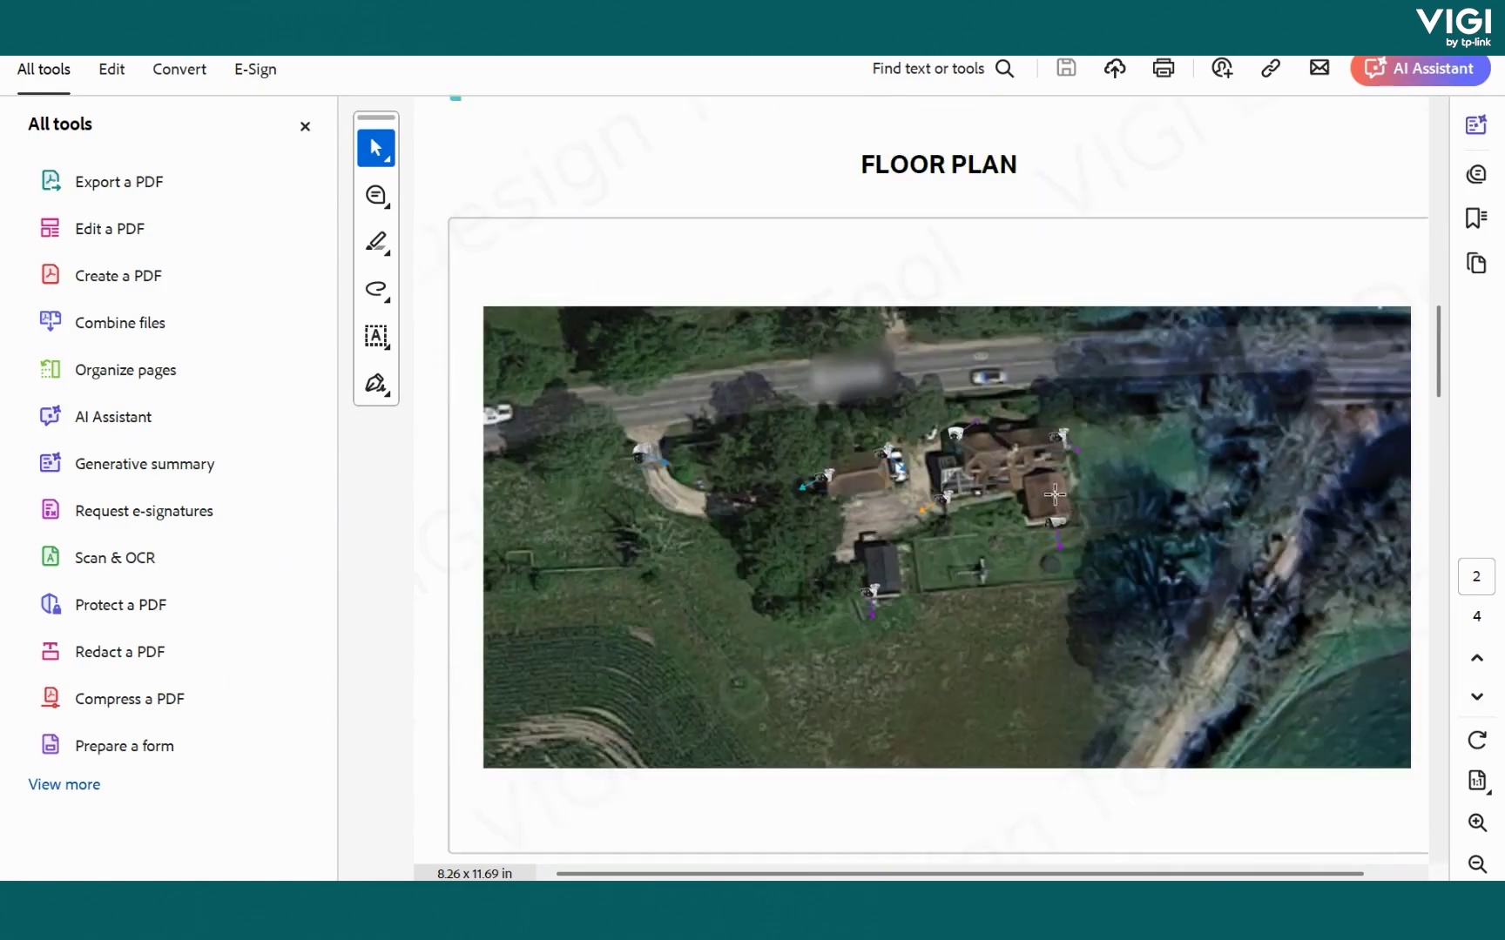
scroll(1001, 541, "down", 3)
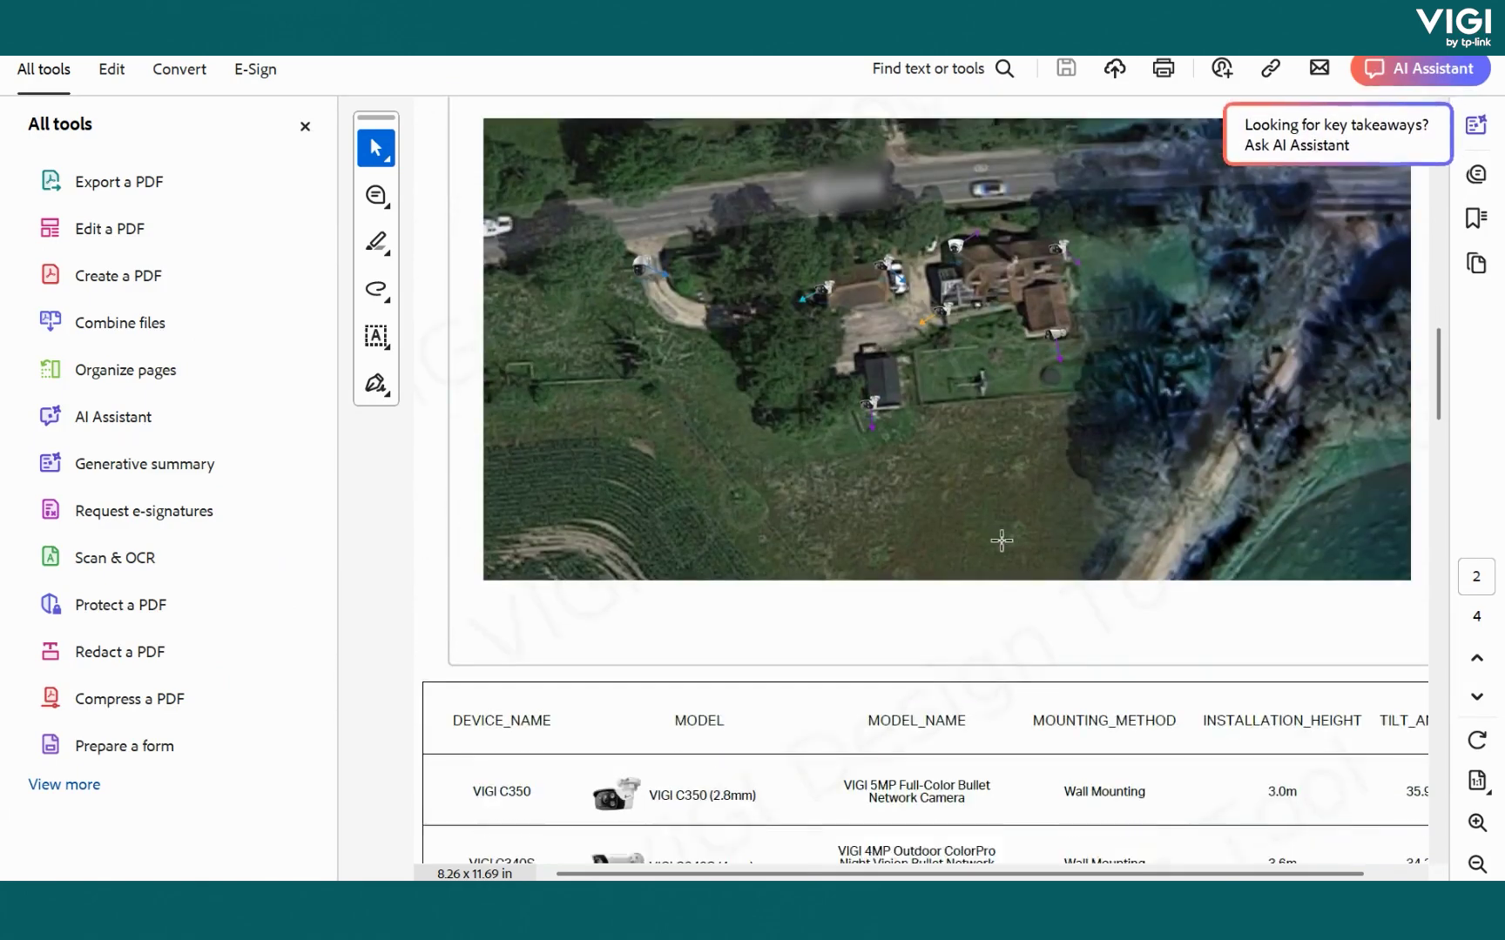
scroll(1001, 541, "down", 4)
scroll(766, 558, "down", 2)
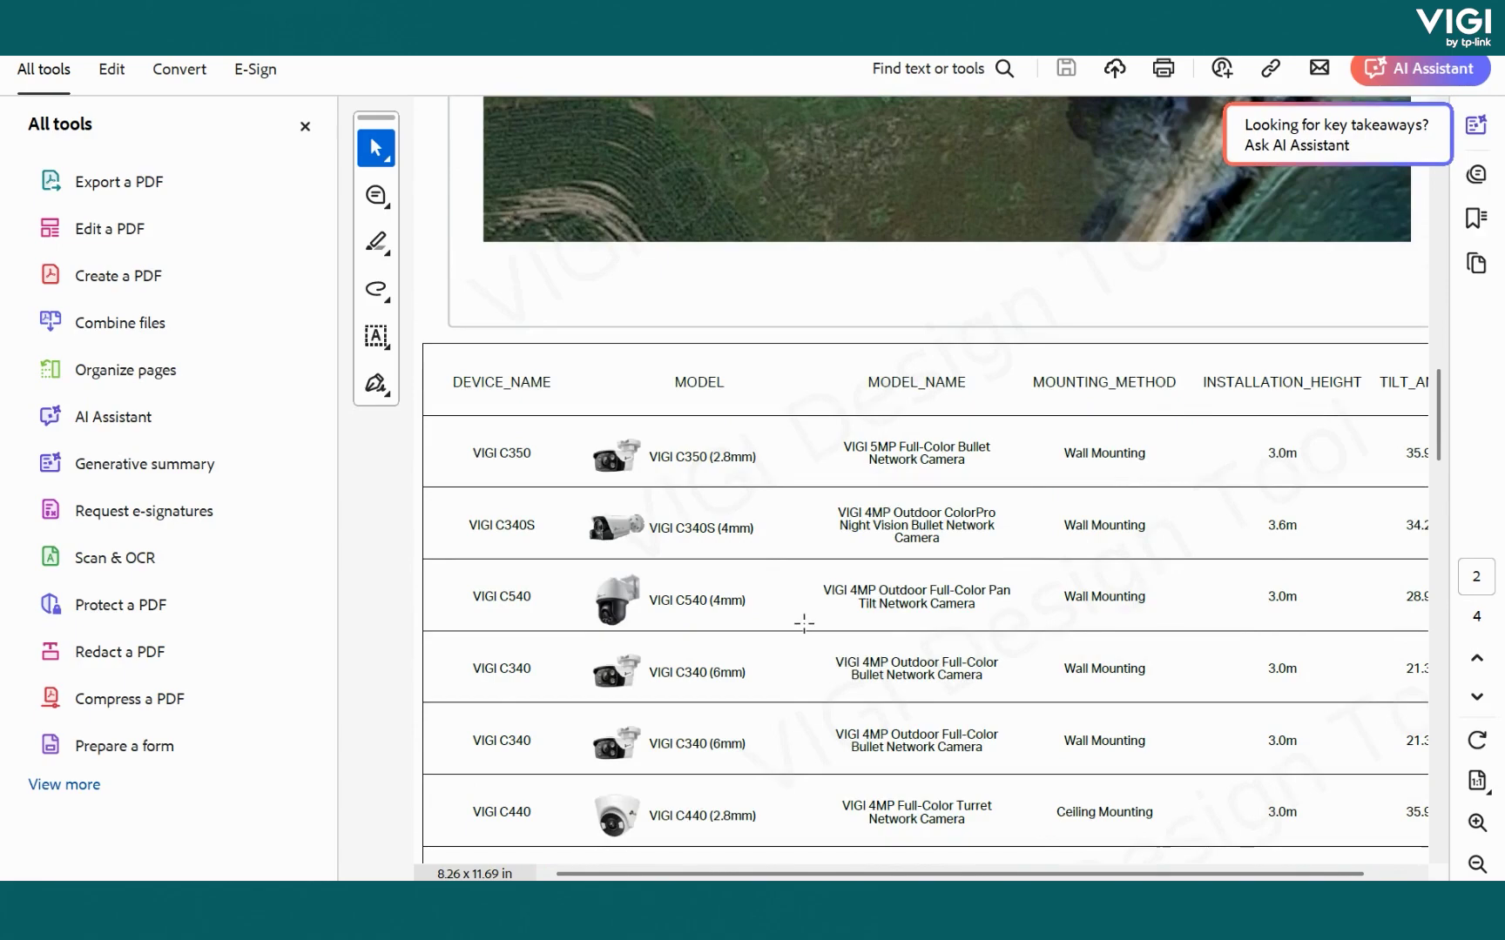
scroll(801, 610, "down", 10)
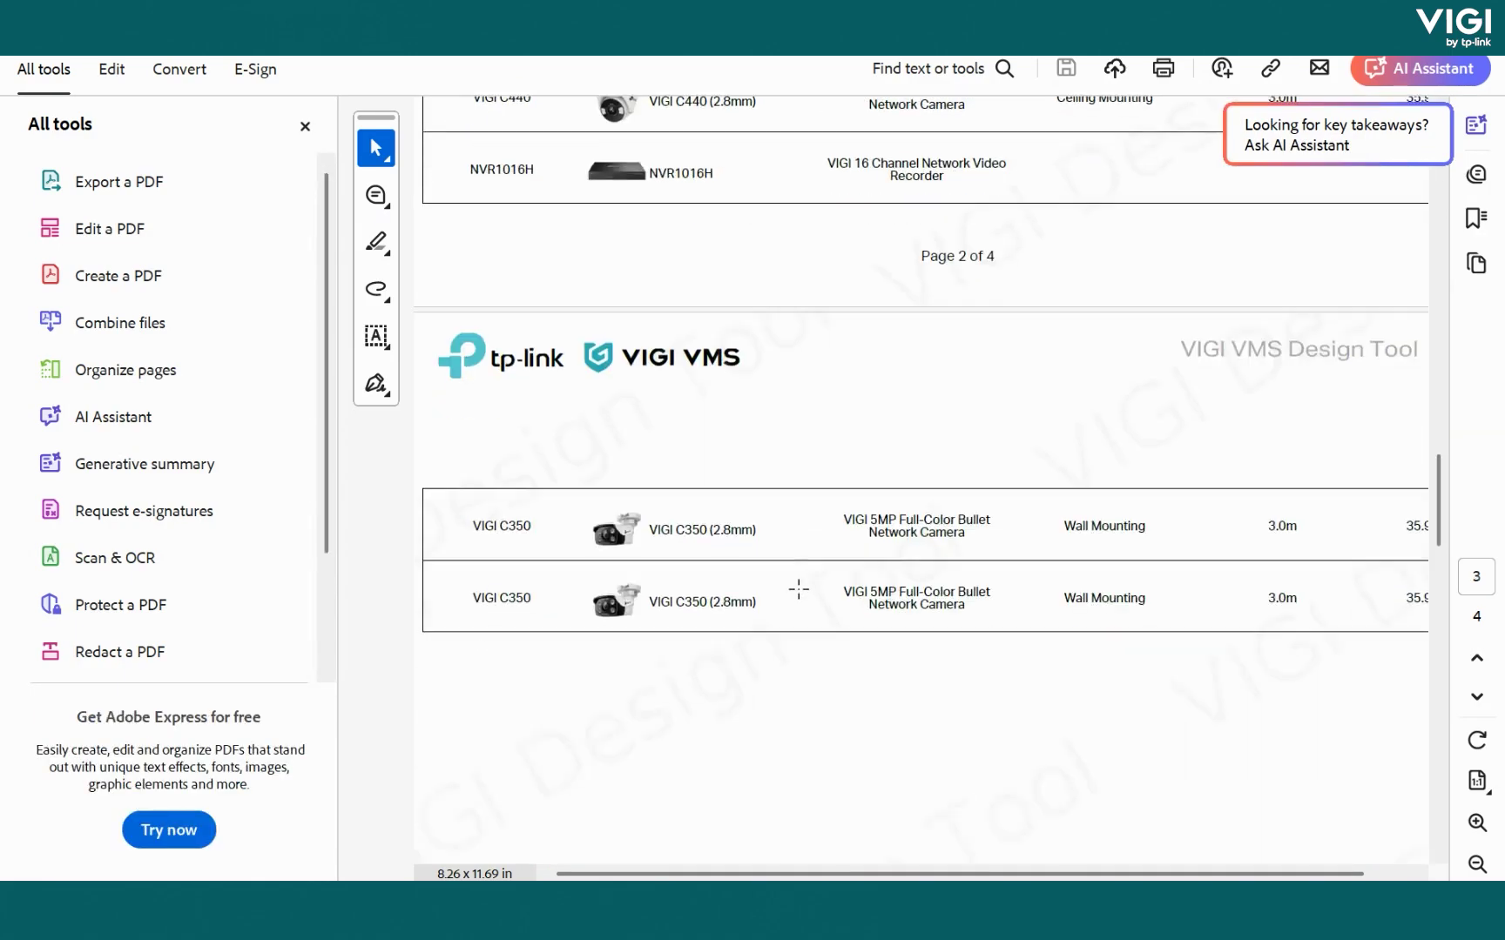
Examine the camera coverage page of the proposal, and close the PDF and the archive folder.
scroll(805, 588, "down", 15)
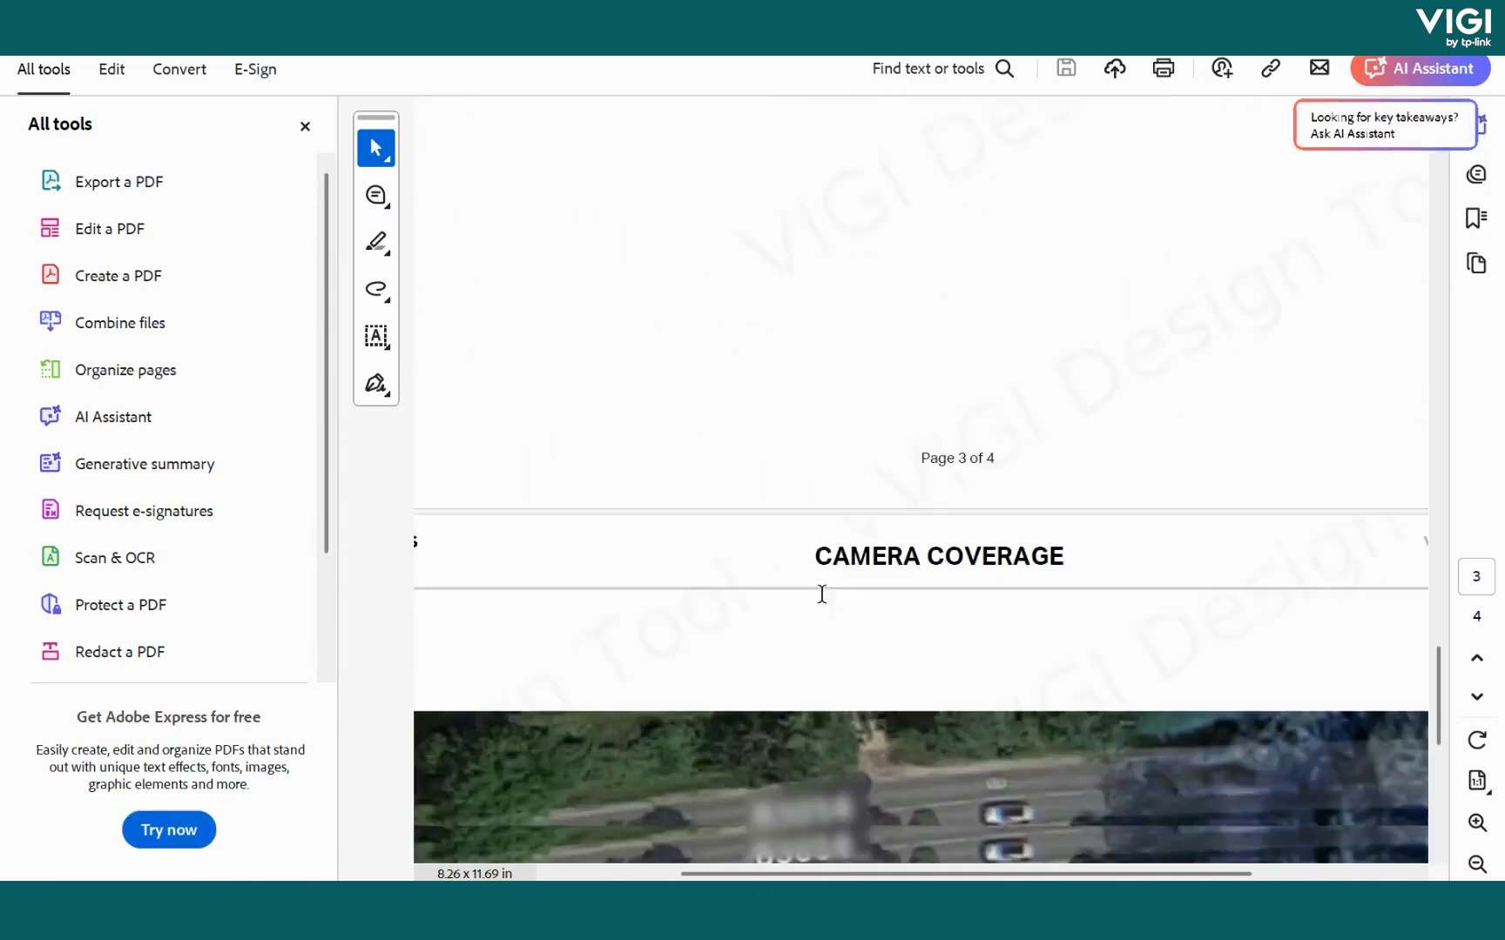
scroll(821, 594, "down", 6)
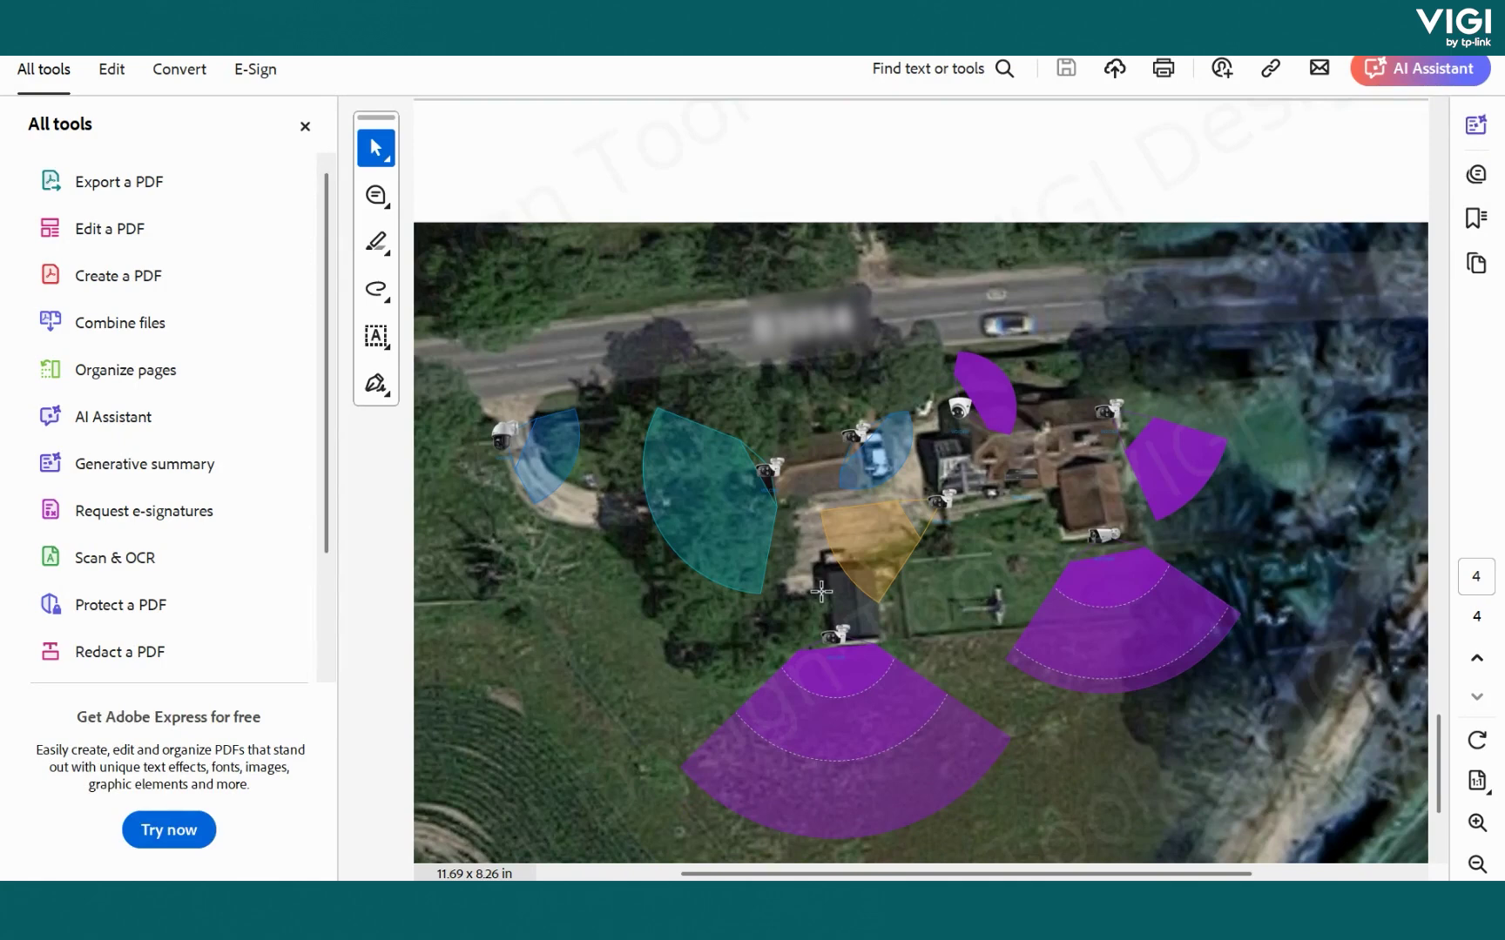
scroll(821, 592, "down", 1)
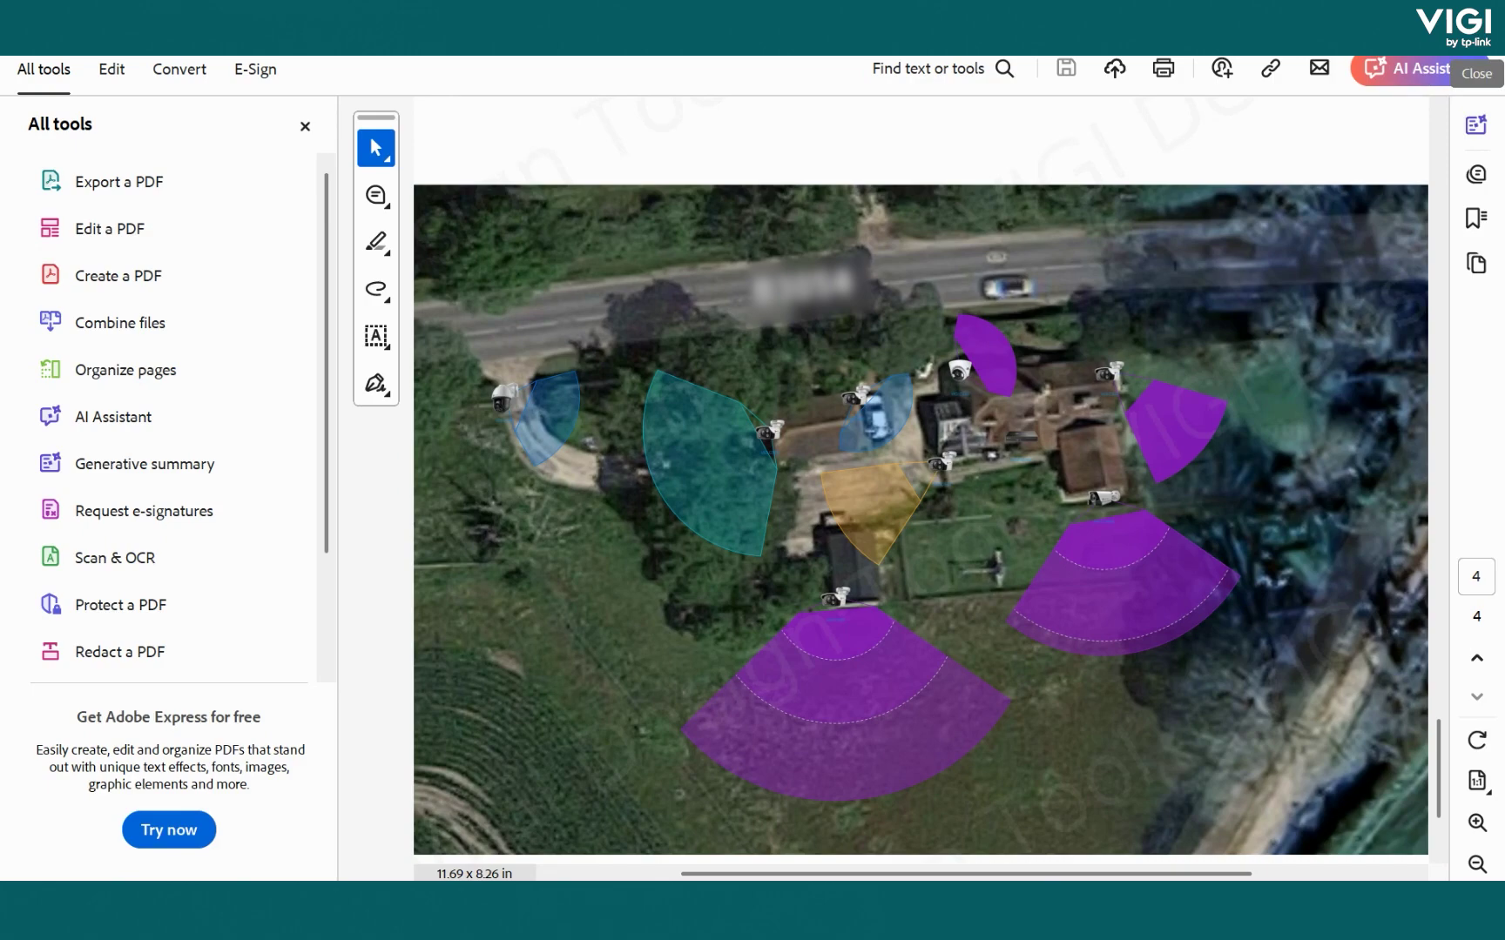
left_click(1484, 39)
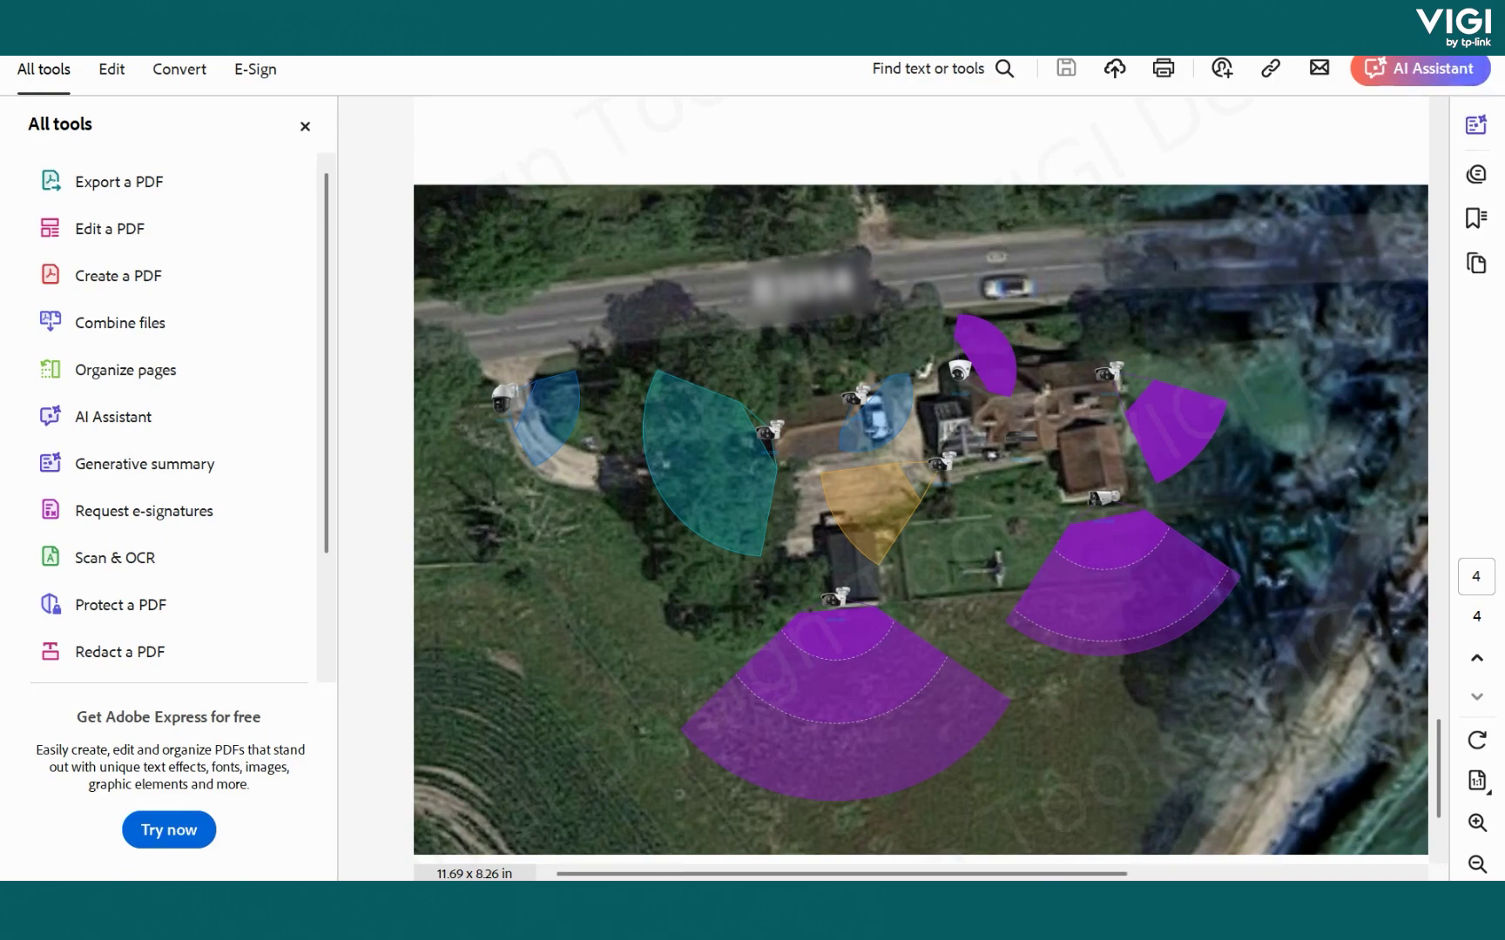
left_click(1109, 135)
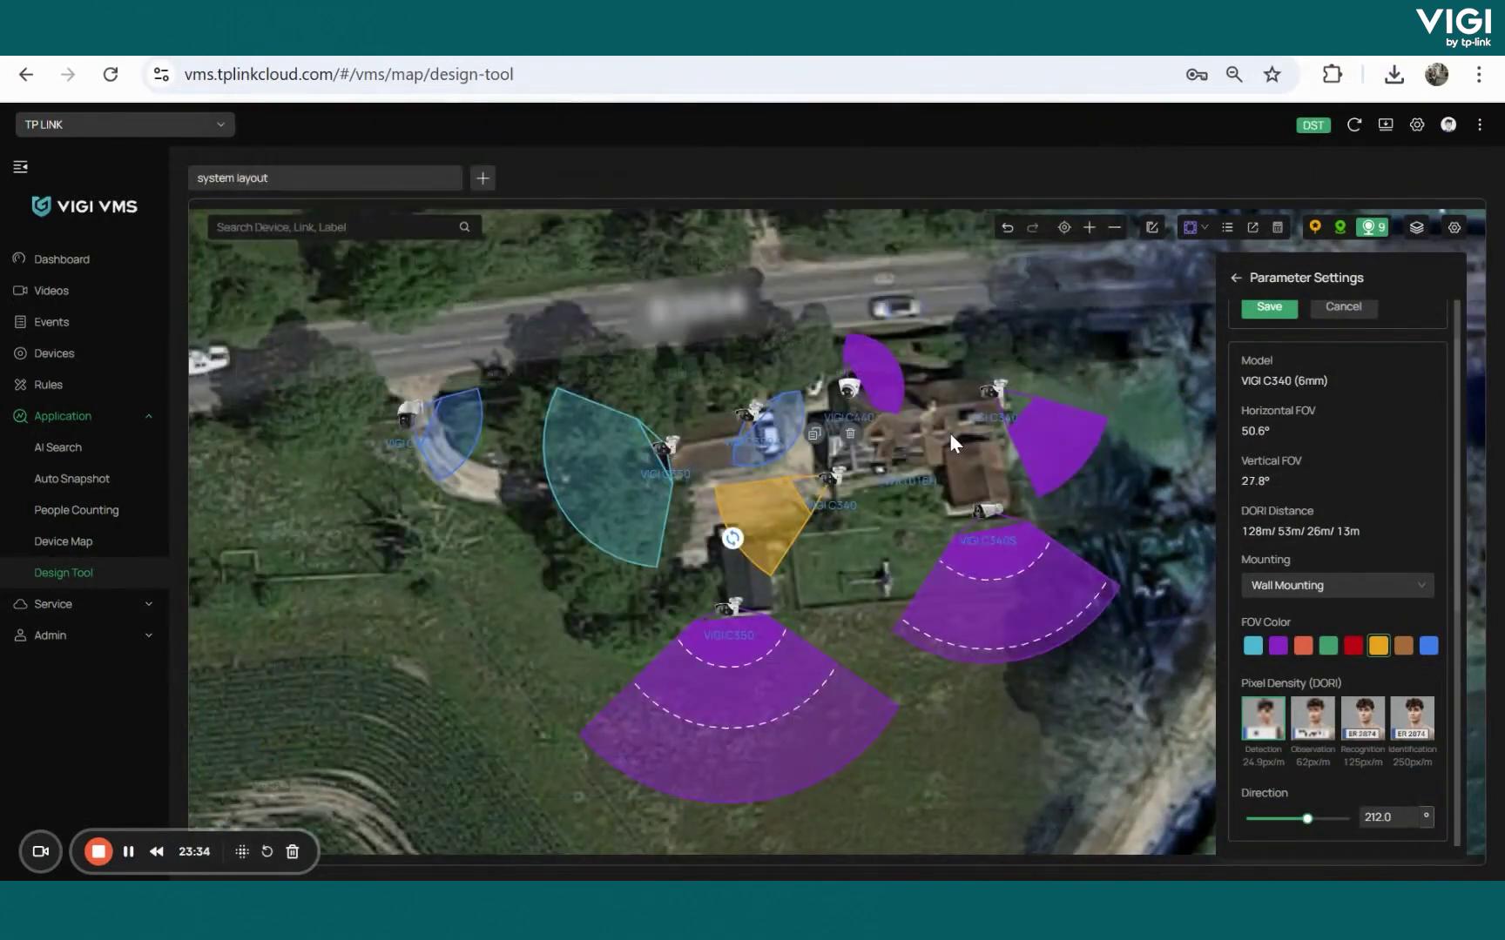
View the site survey map in the Design Tool and switch to the DC map.
left_click(451, 179)
left_click(364, 258)
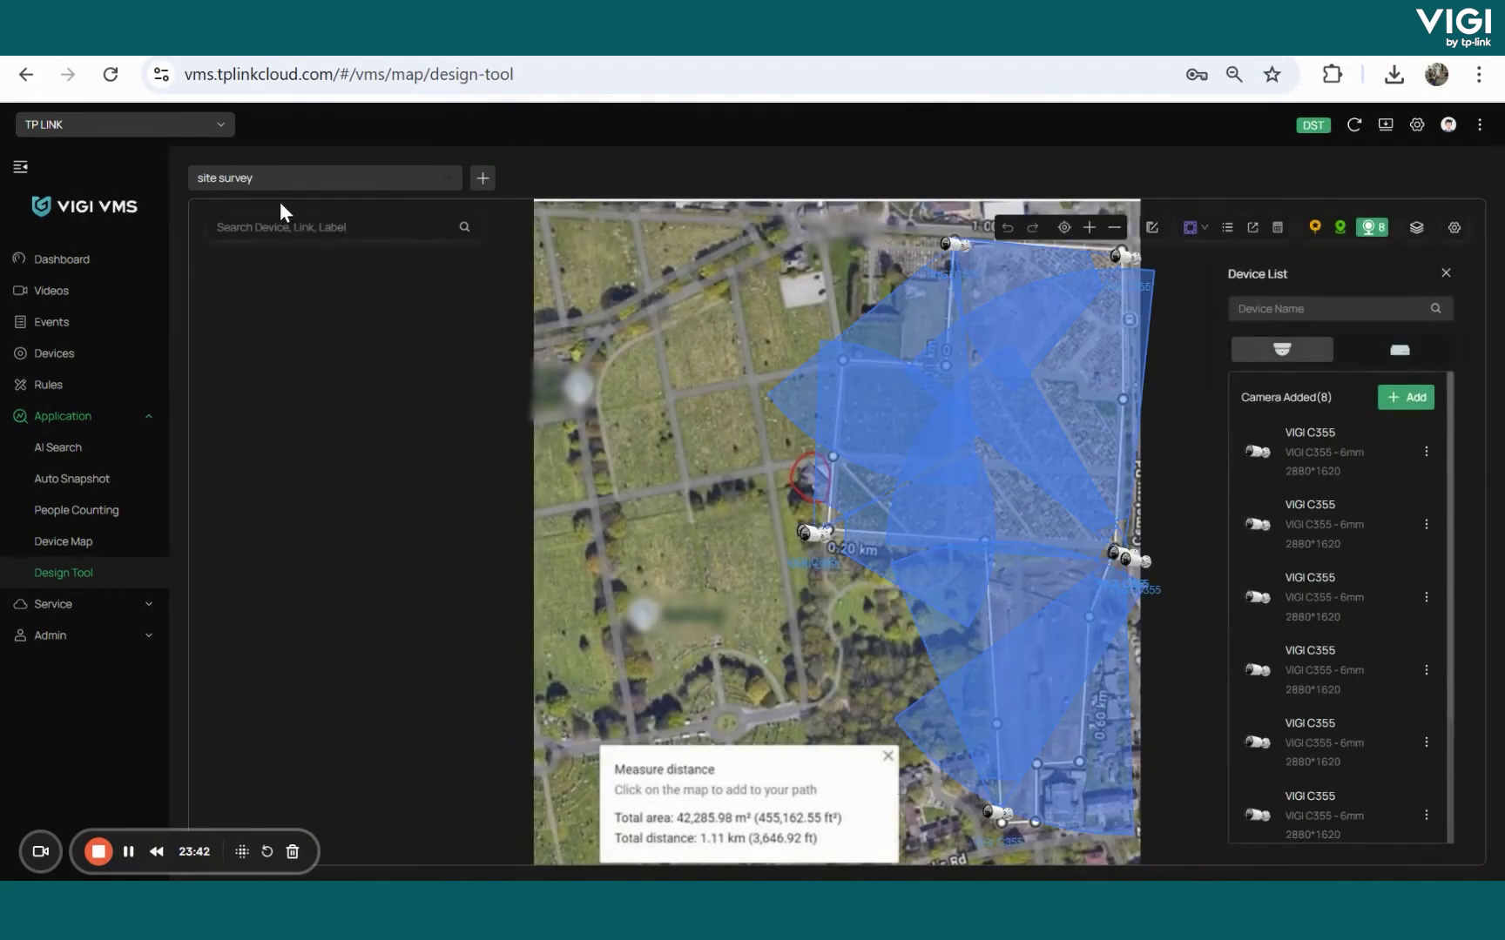
left_click(441, 193)
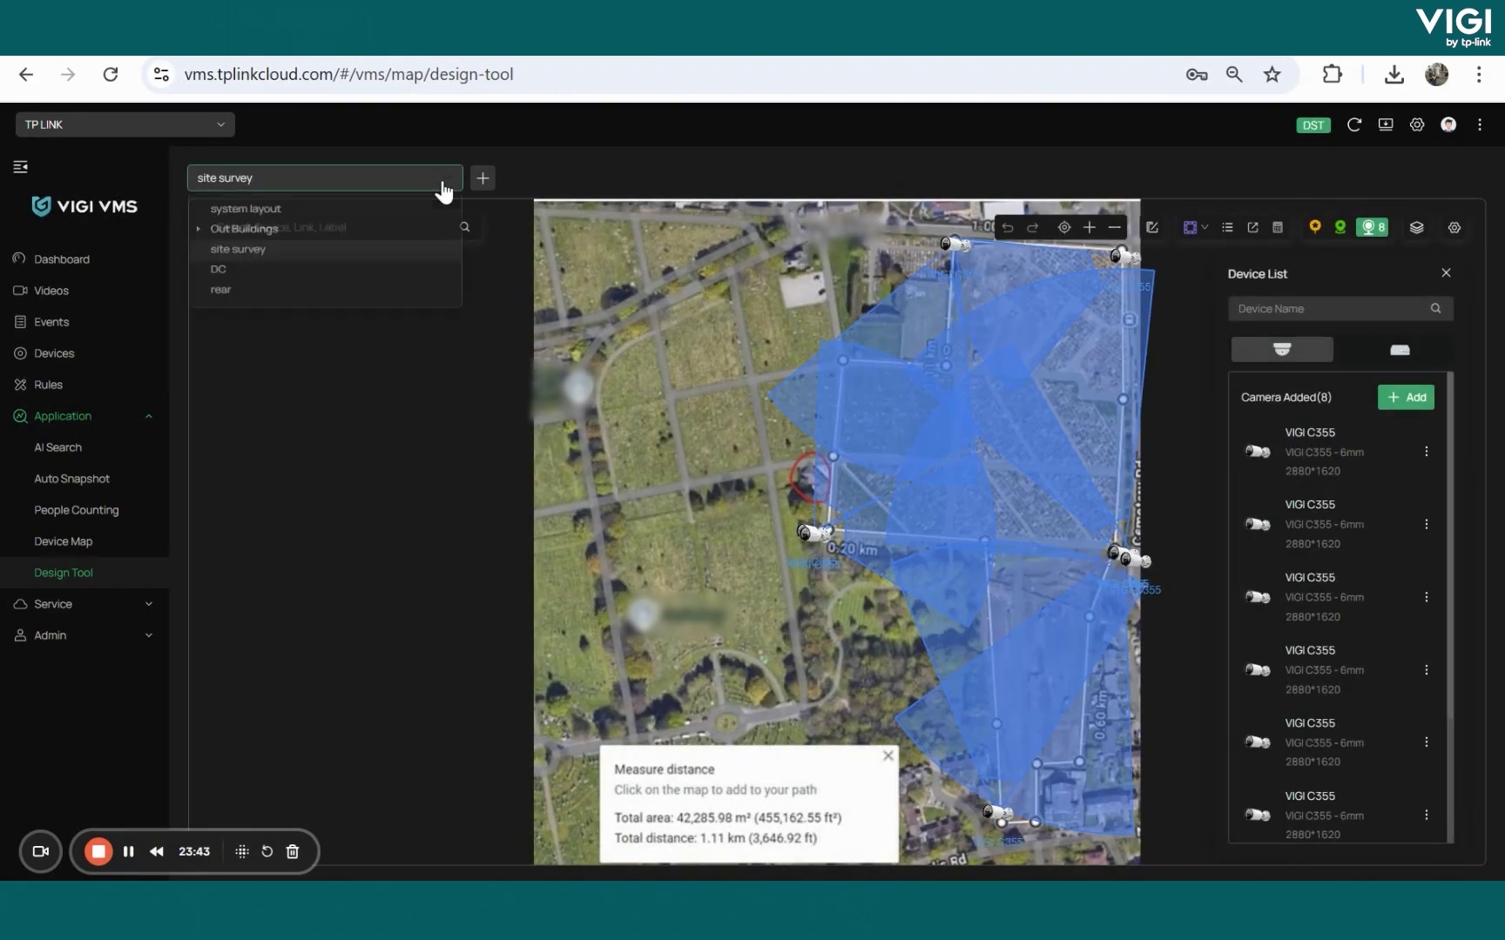
left_click(369, 279)
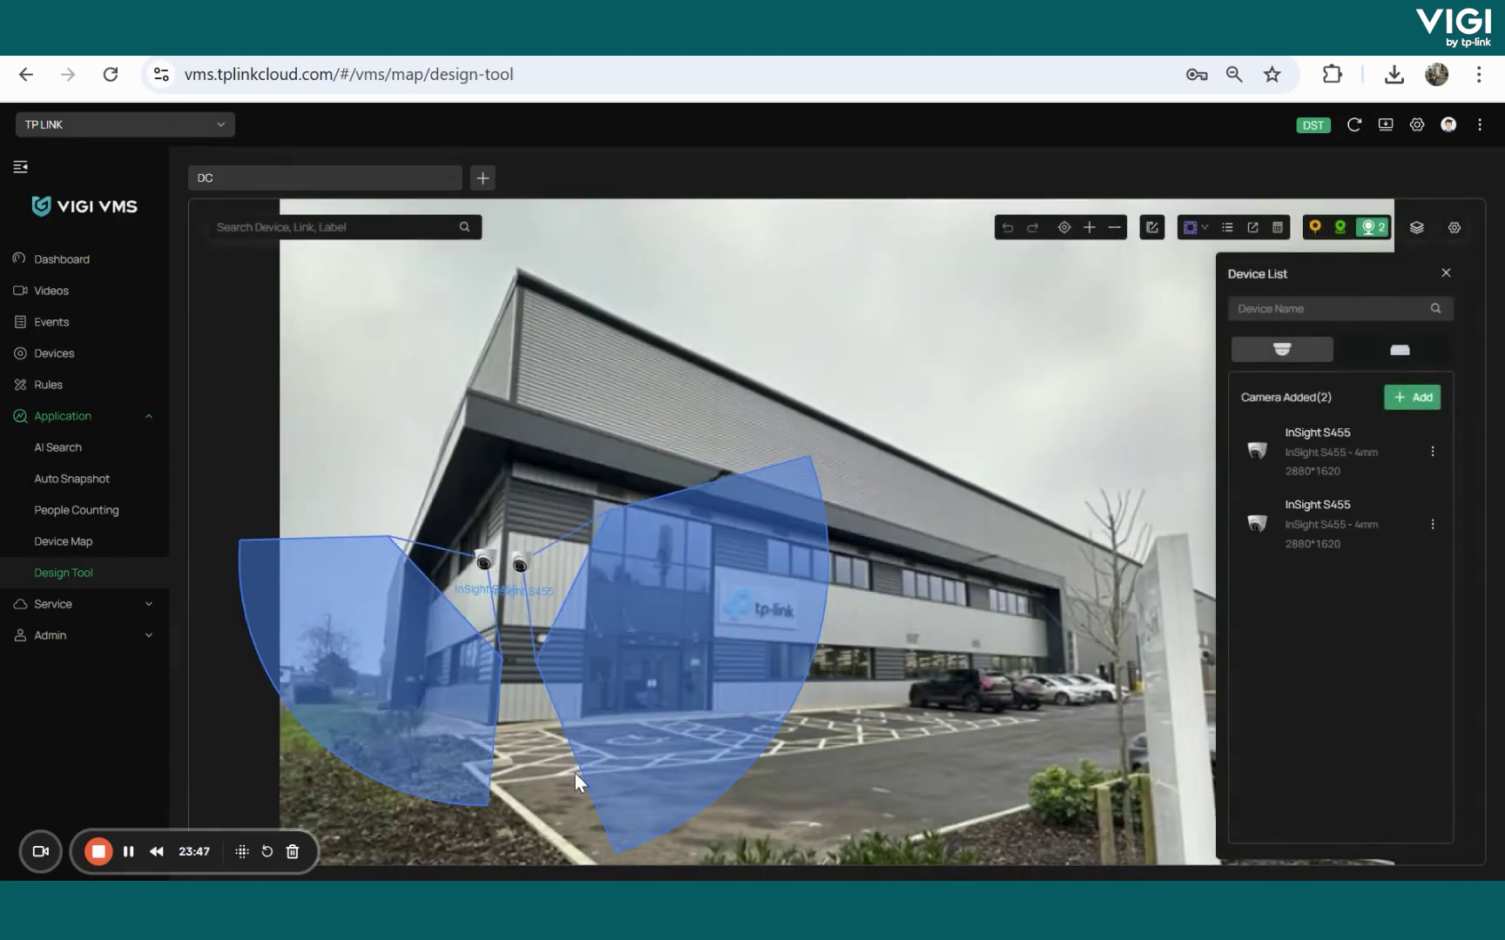
Expand Out Buildings in the Design Tool's map list and view the Garage map.
left_click(446, 179)
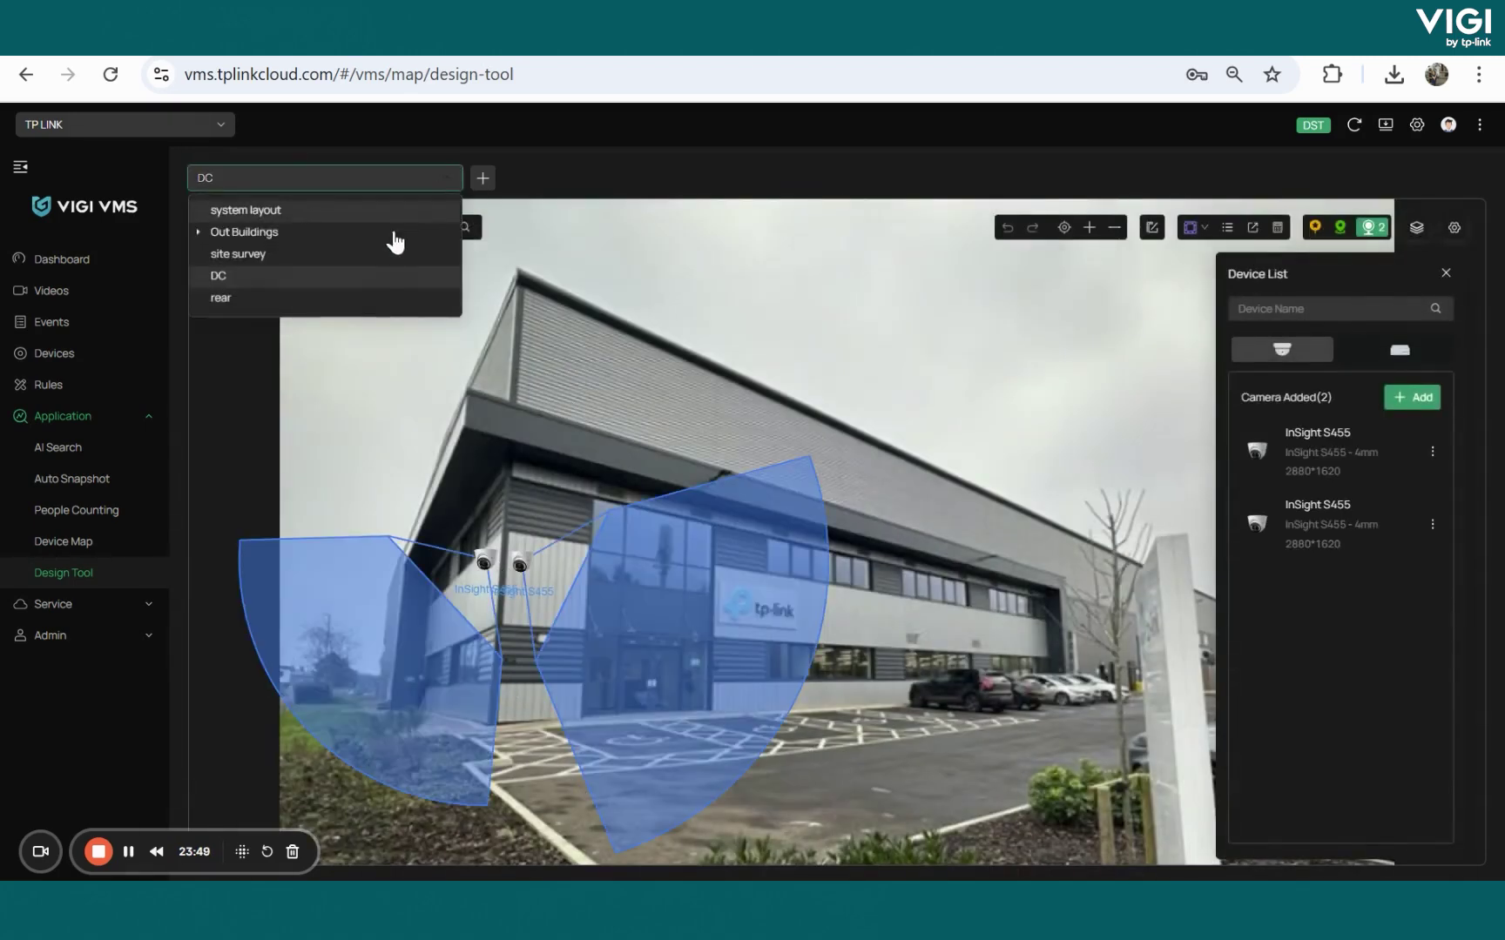
left_click(199, 232)
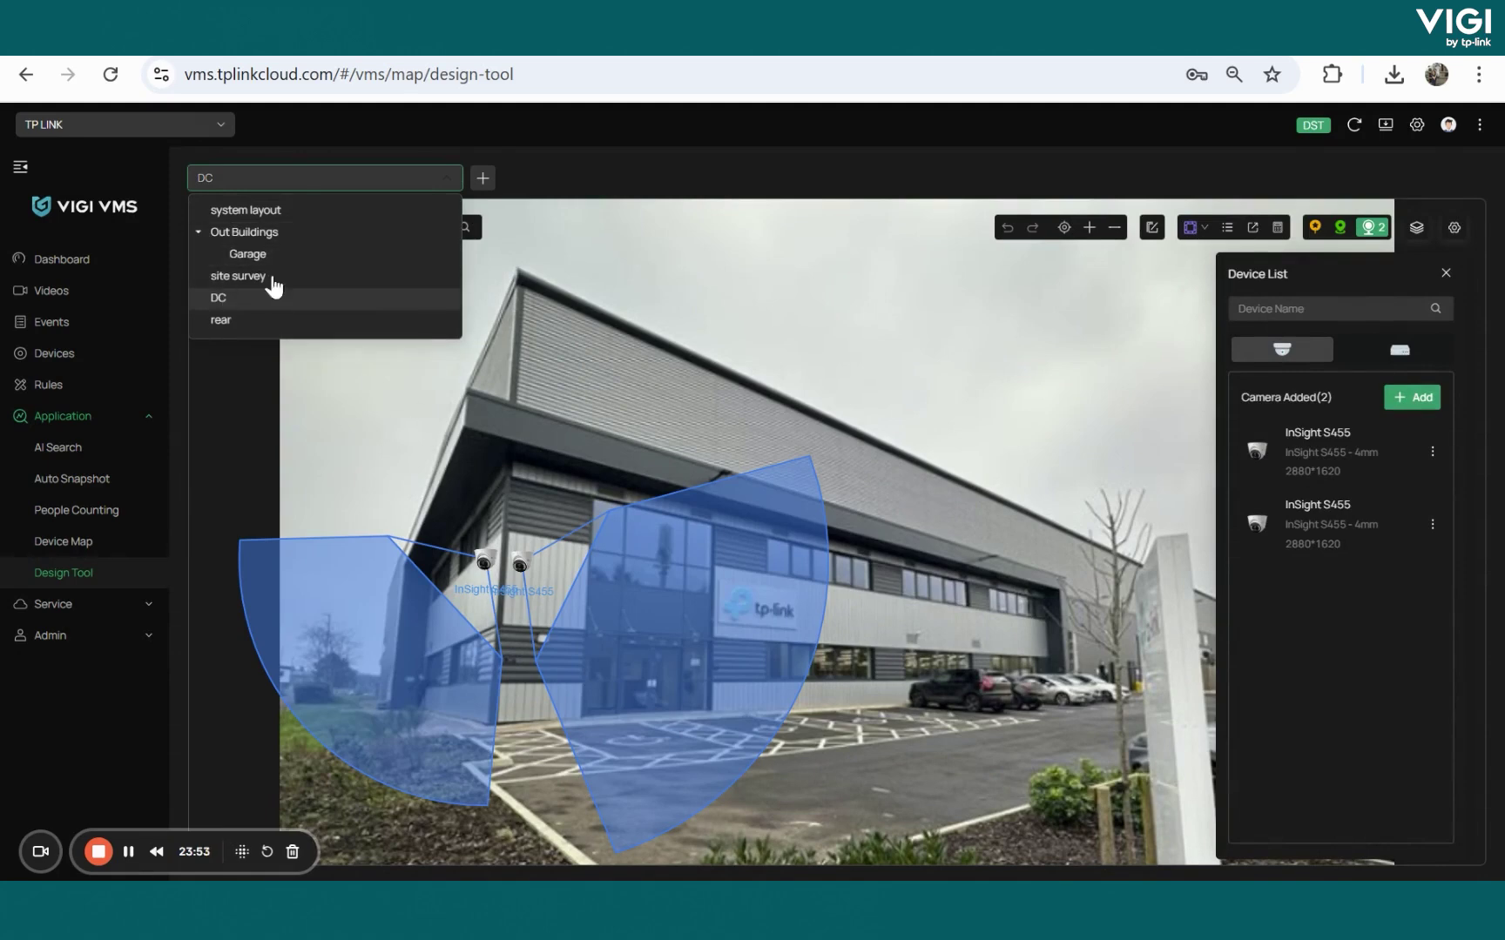
left_click(240, 249)
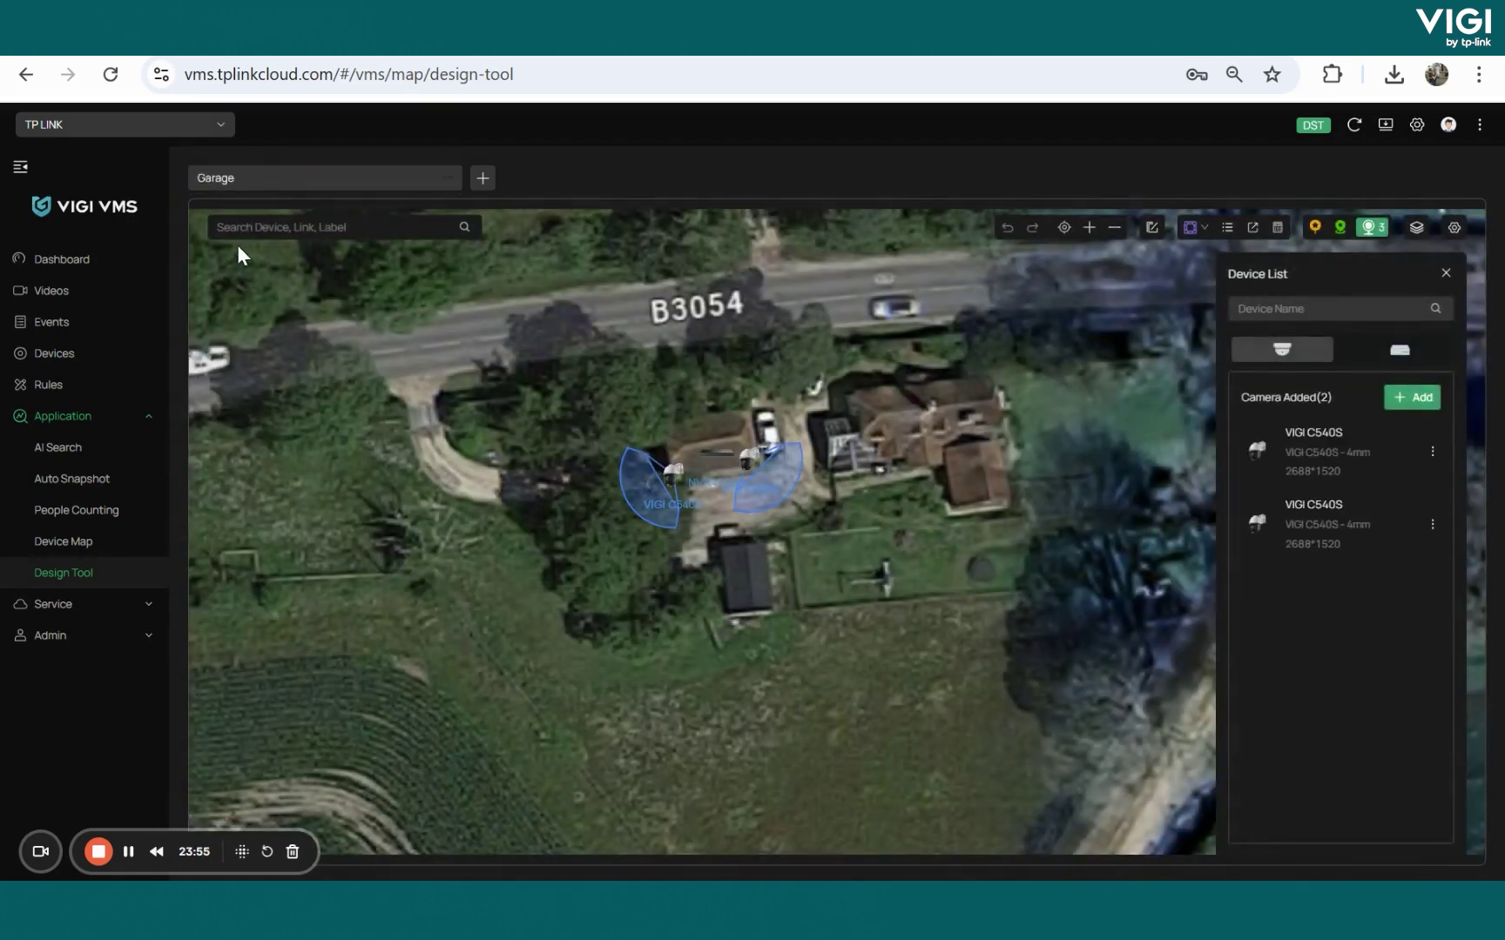
View the Cloud Backup package usage details, covering both the in-use and the remaining packages.
left_click(46, 608)
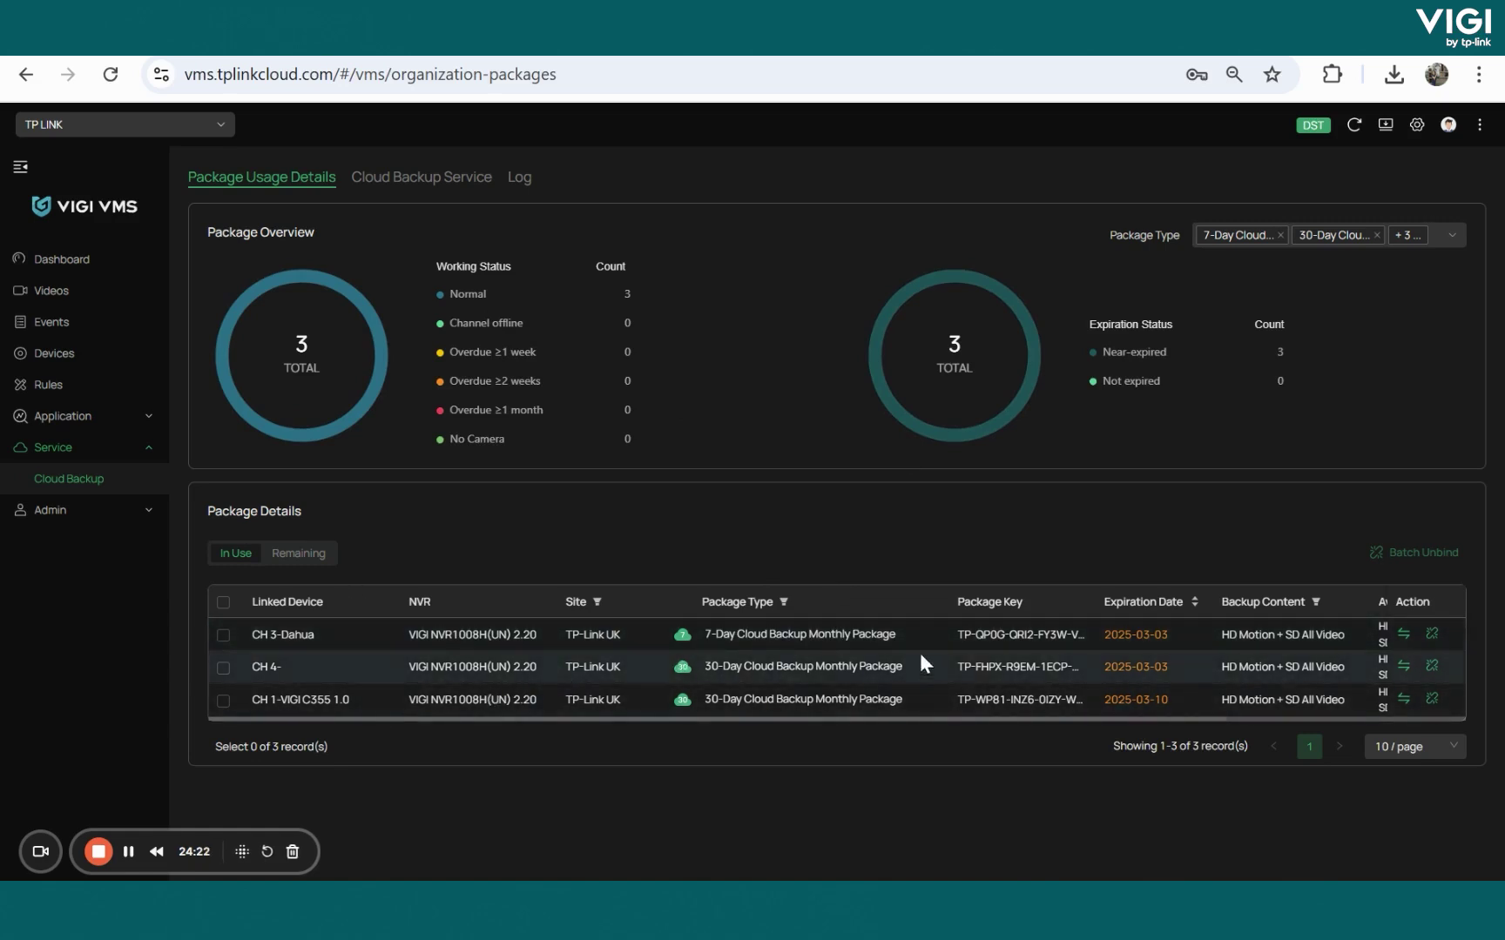
left_click(300, 555)
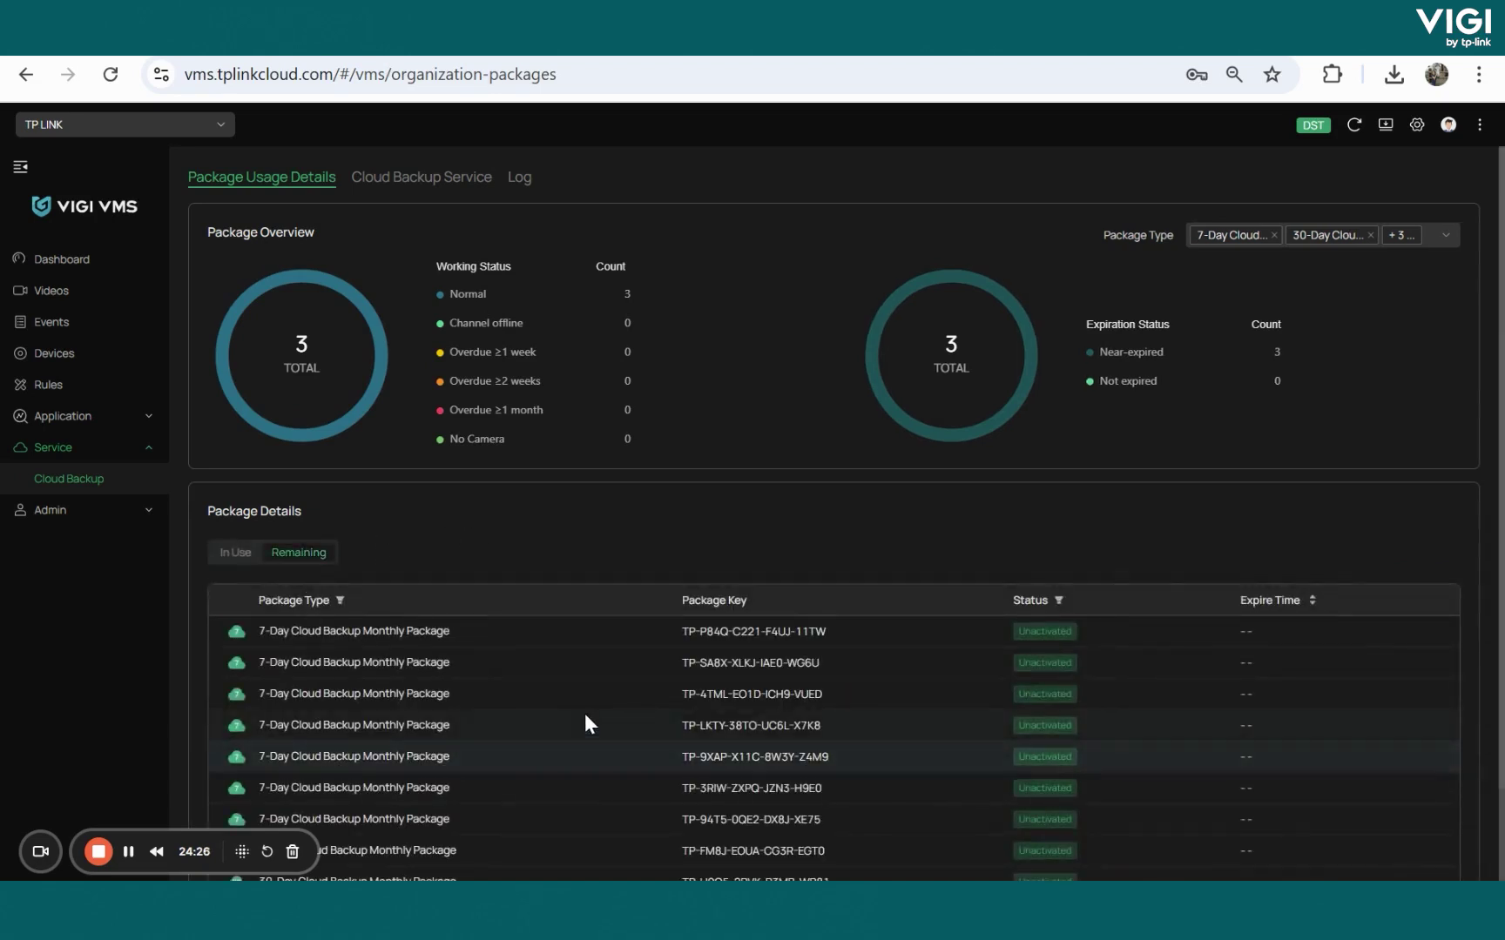
scroll(588, 709, "down", 1)
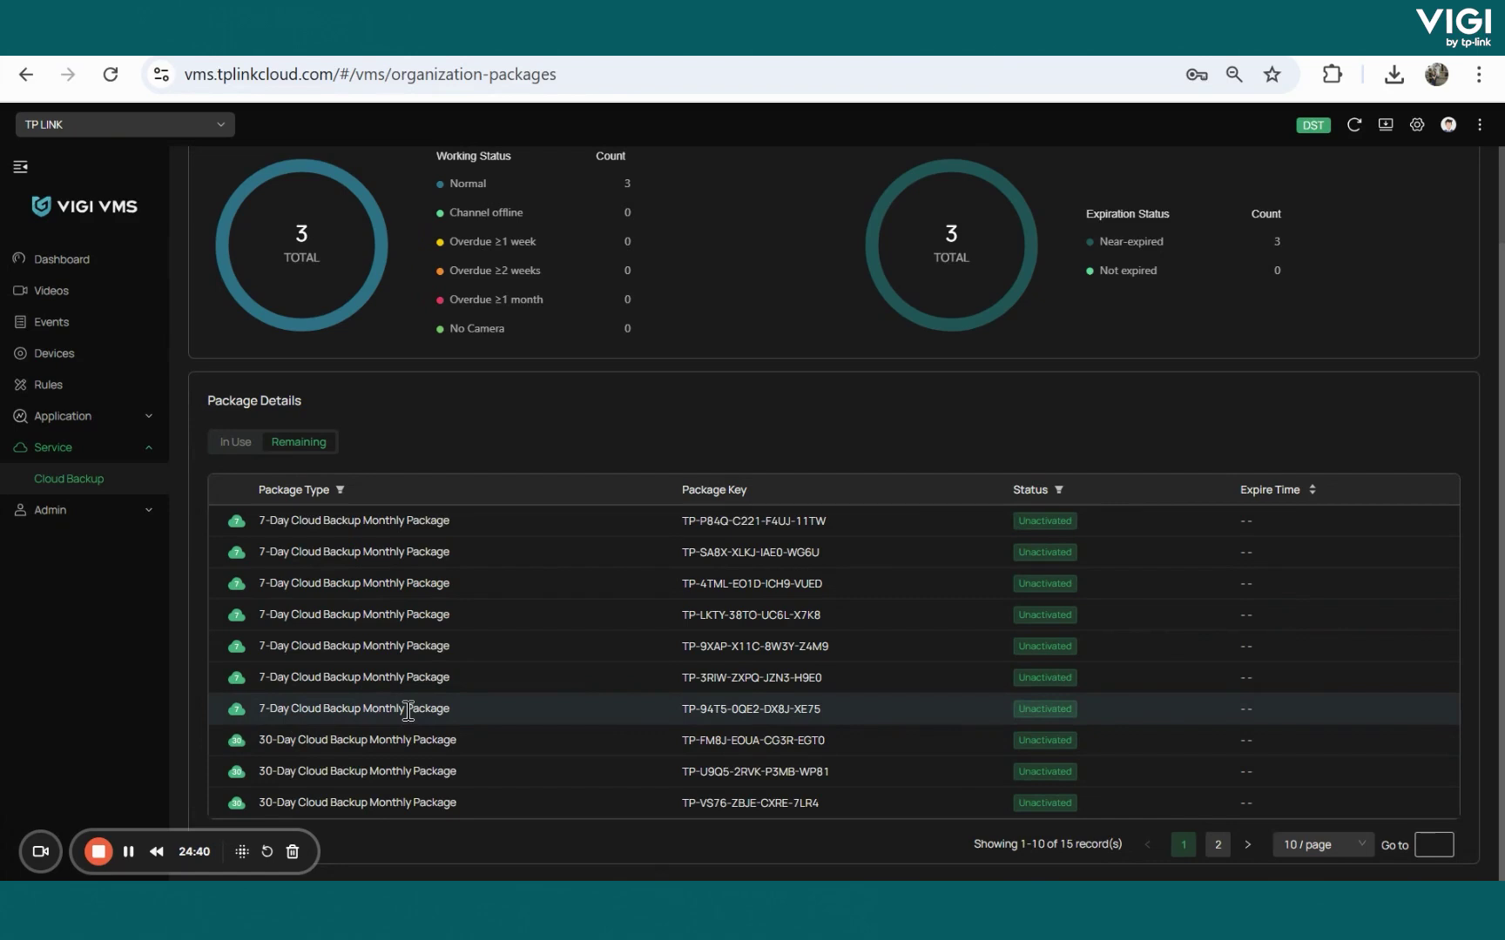
scroll(409, 711, "up", 2)
Review the Cloud Backup Service package overview and the backup log, viewing the details of the 2025-02-10 Bind entry.
left_click(386, 183)
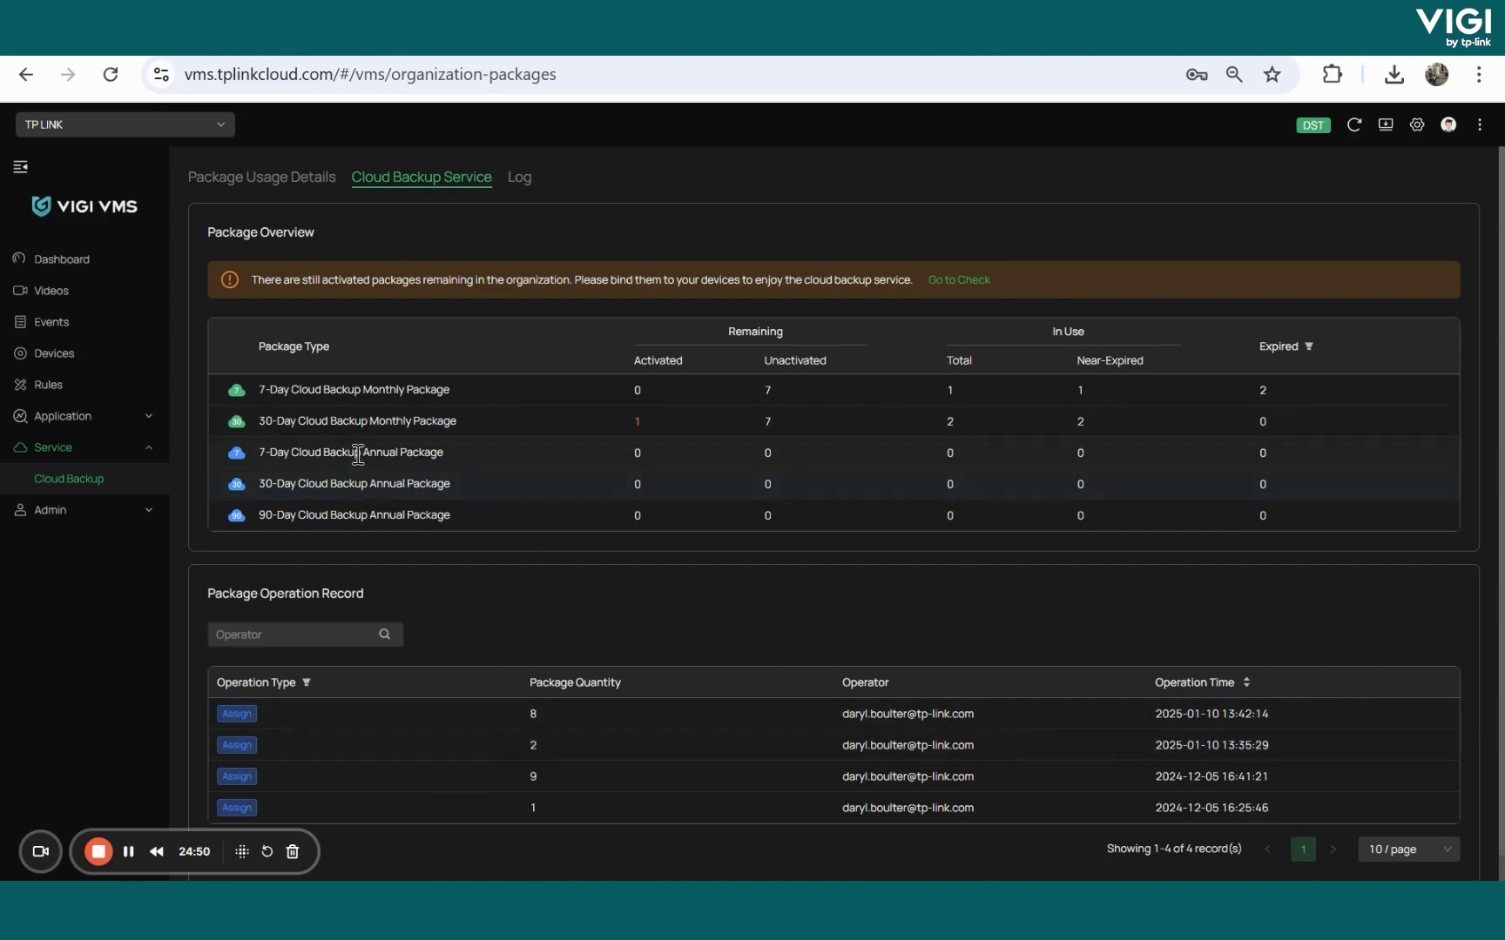
left_click(520, 179)
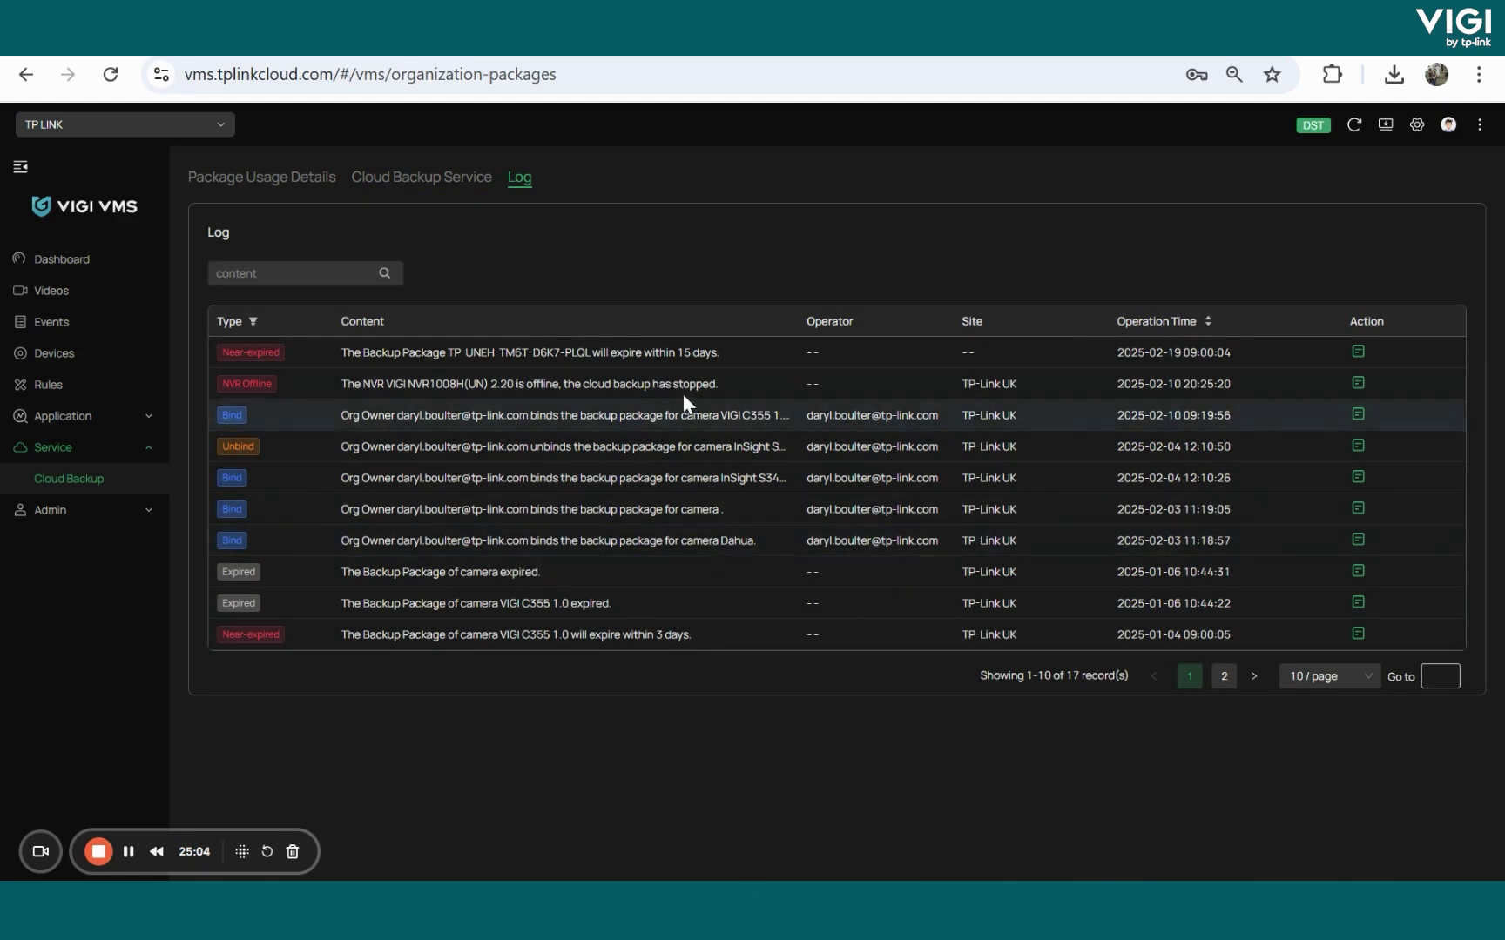
left_click(1356, 415)
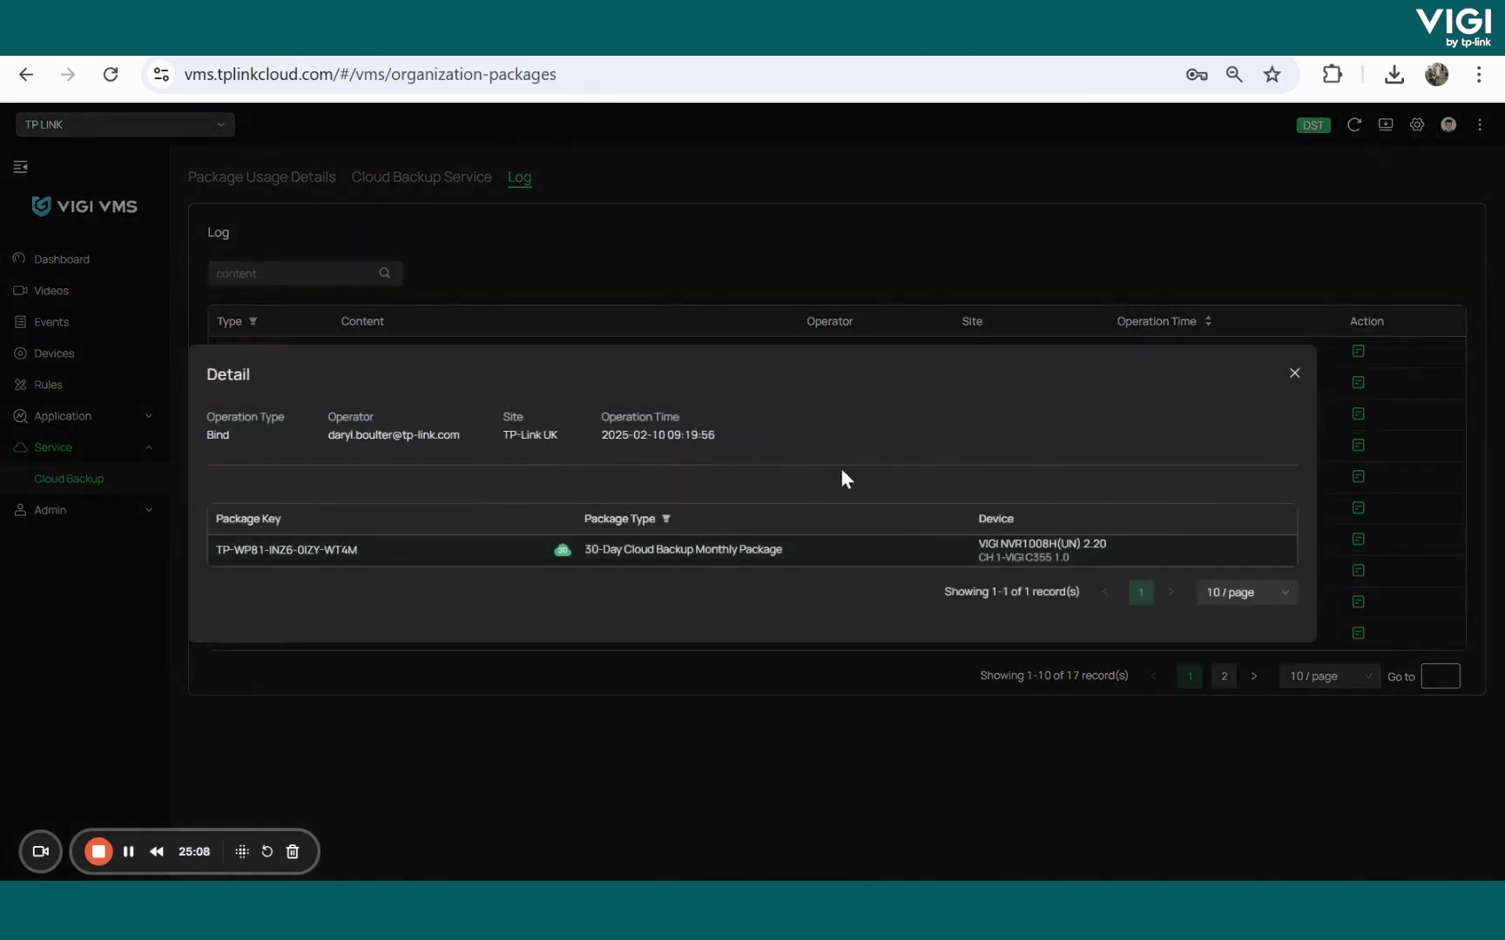
left_click(1295, 374)
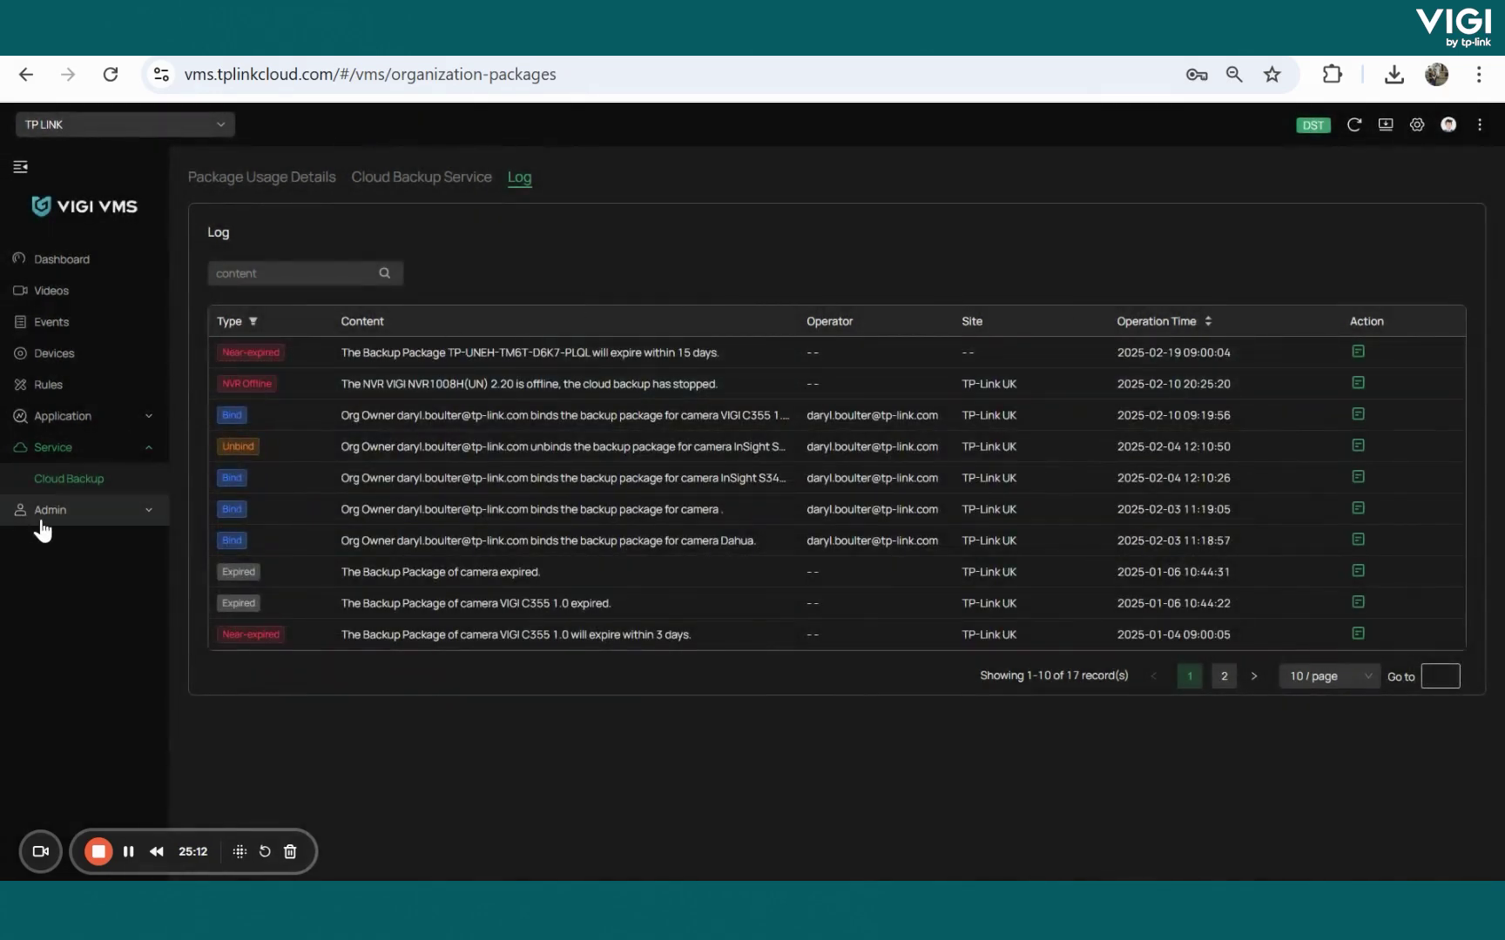
View the TP LINK organization's details and managers under Org&Site, and look at the Add Manager dialog without adding anyone.
left_click(24, 515)
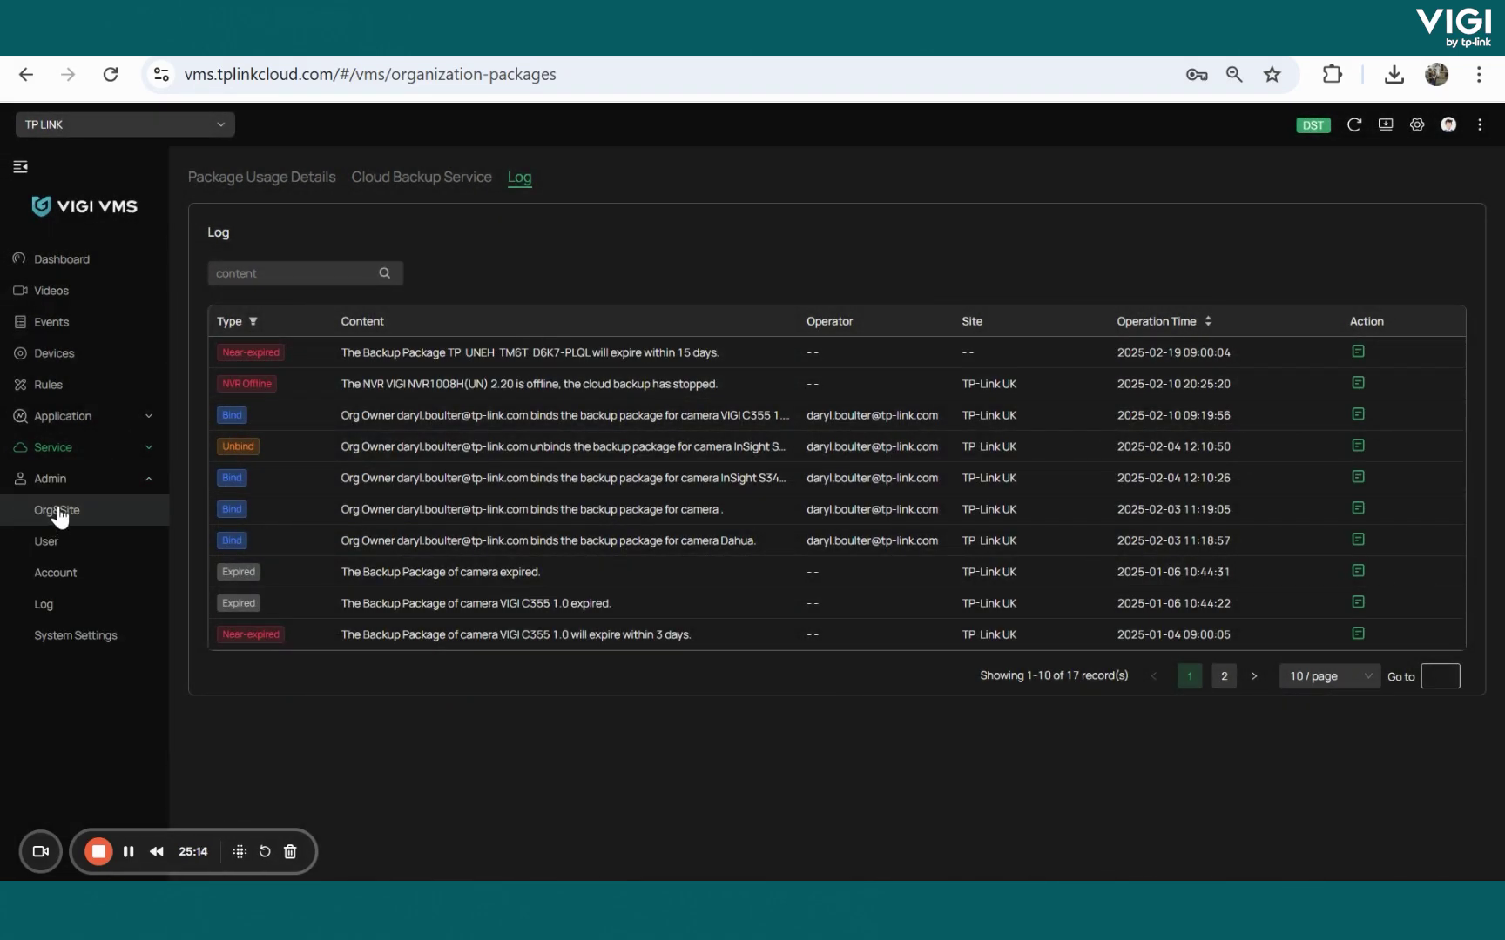
left_click(57, 512)
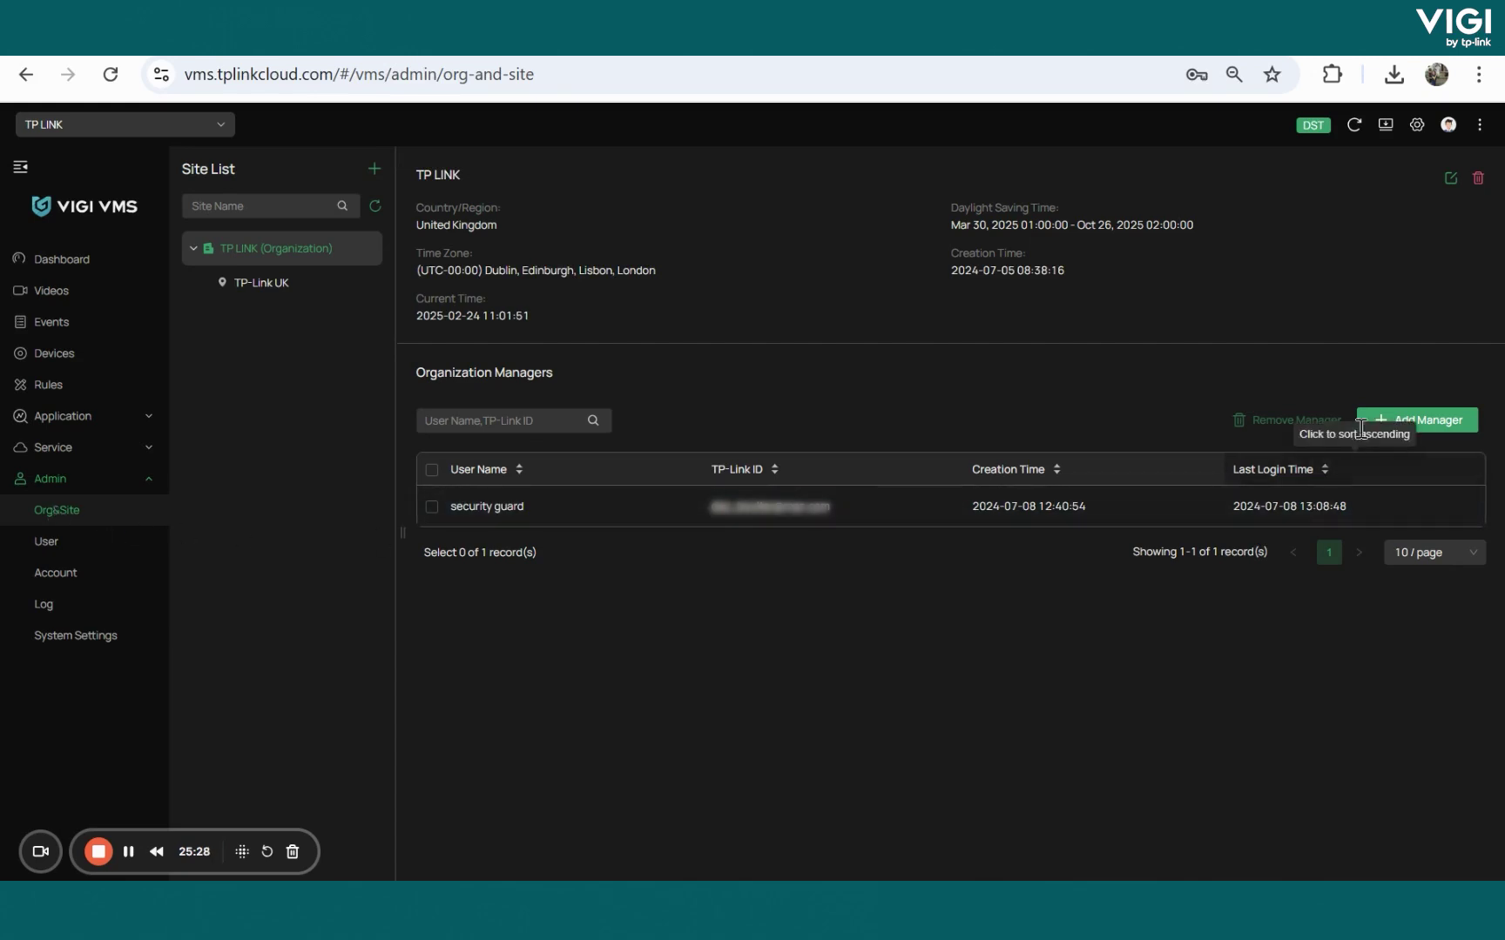
left_click(1446, 424)
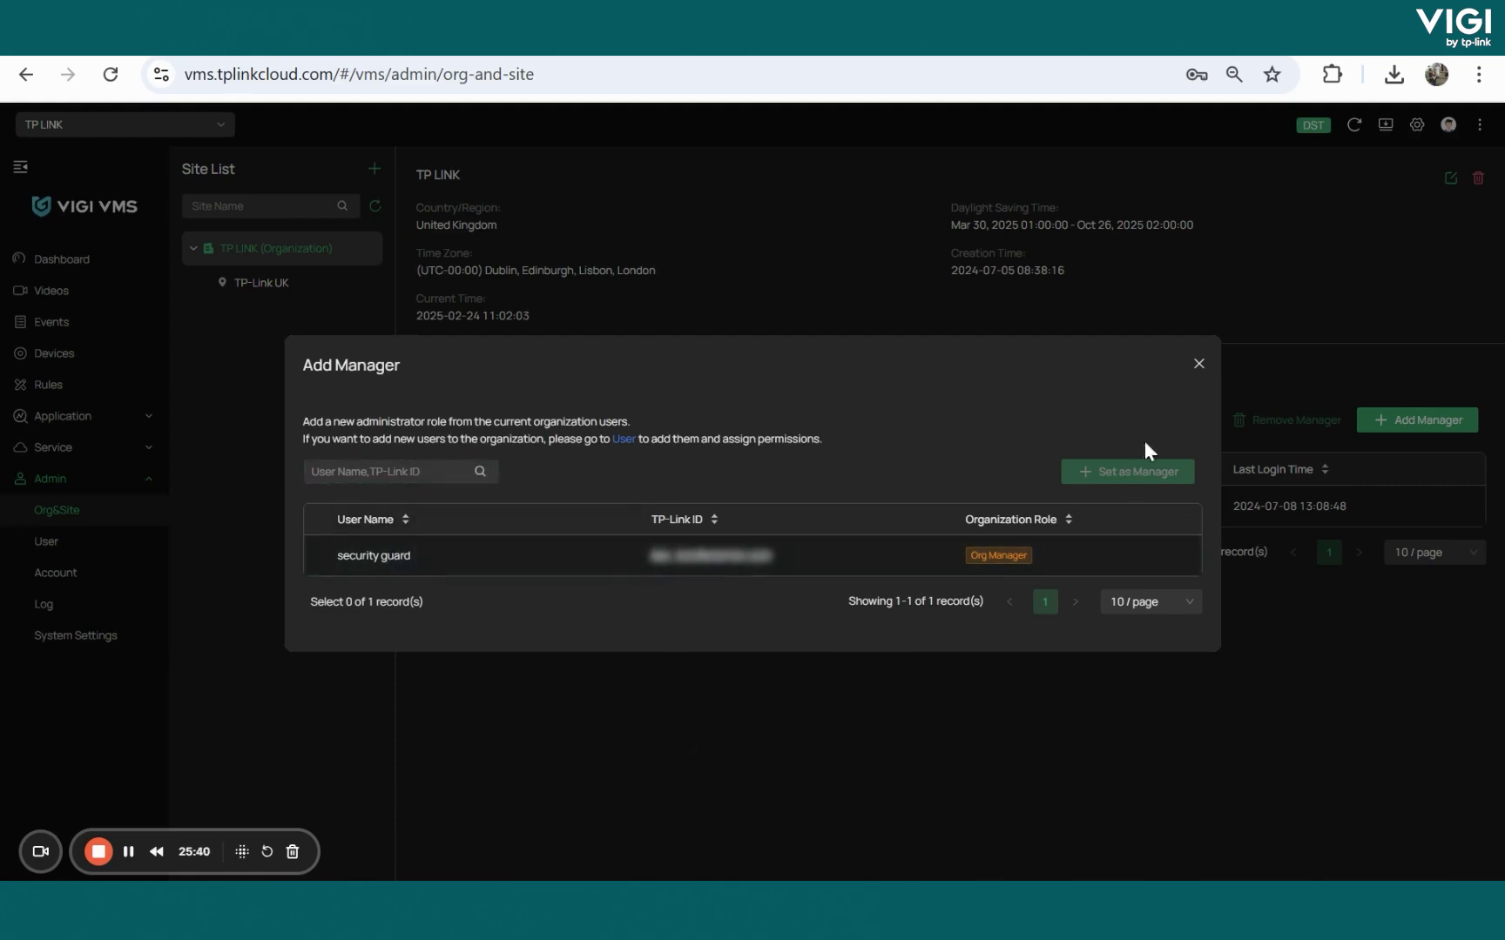
left_click(1198, 364)
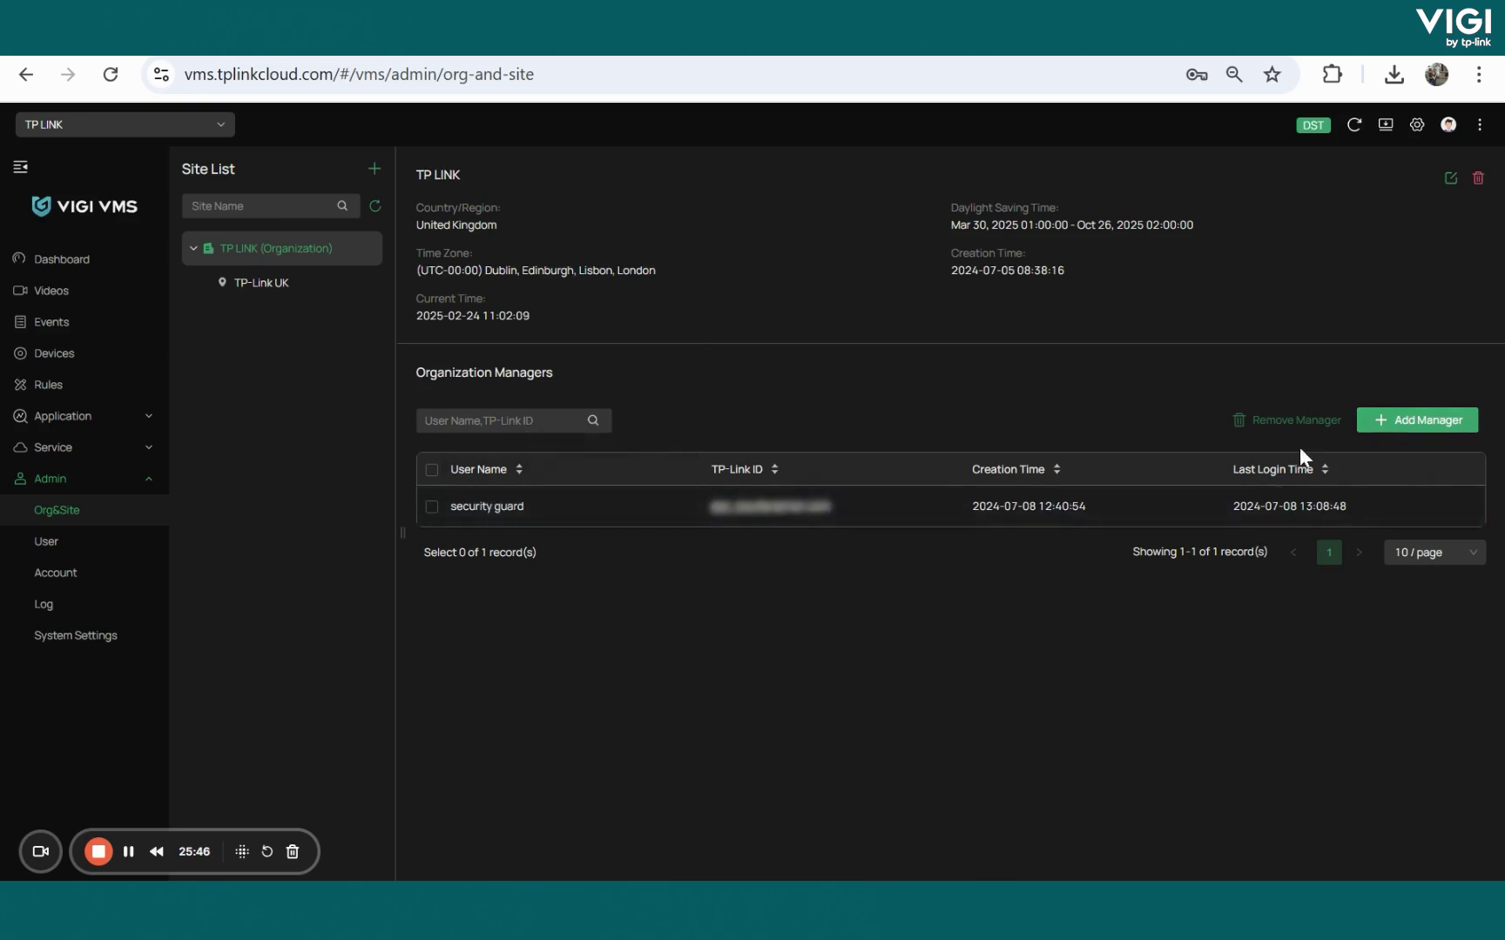
Review the security guard user's device access permission options for the TP-Link UK site, and close the user editor without changes.
left_click(75, 557)
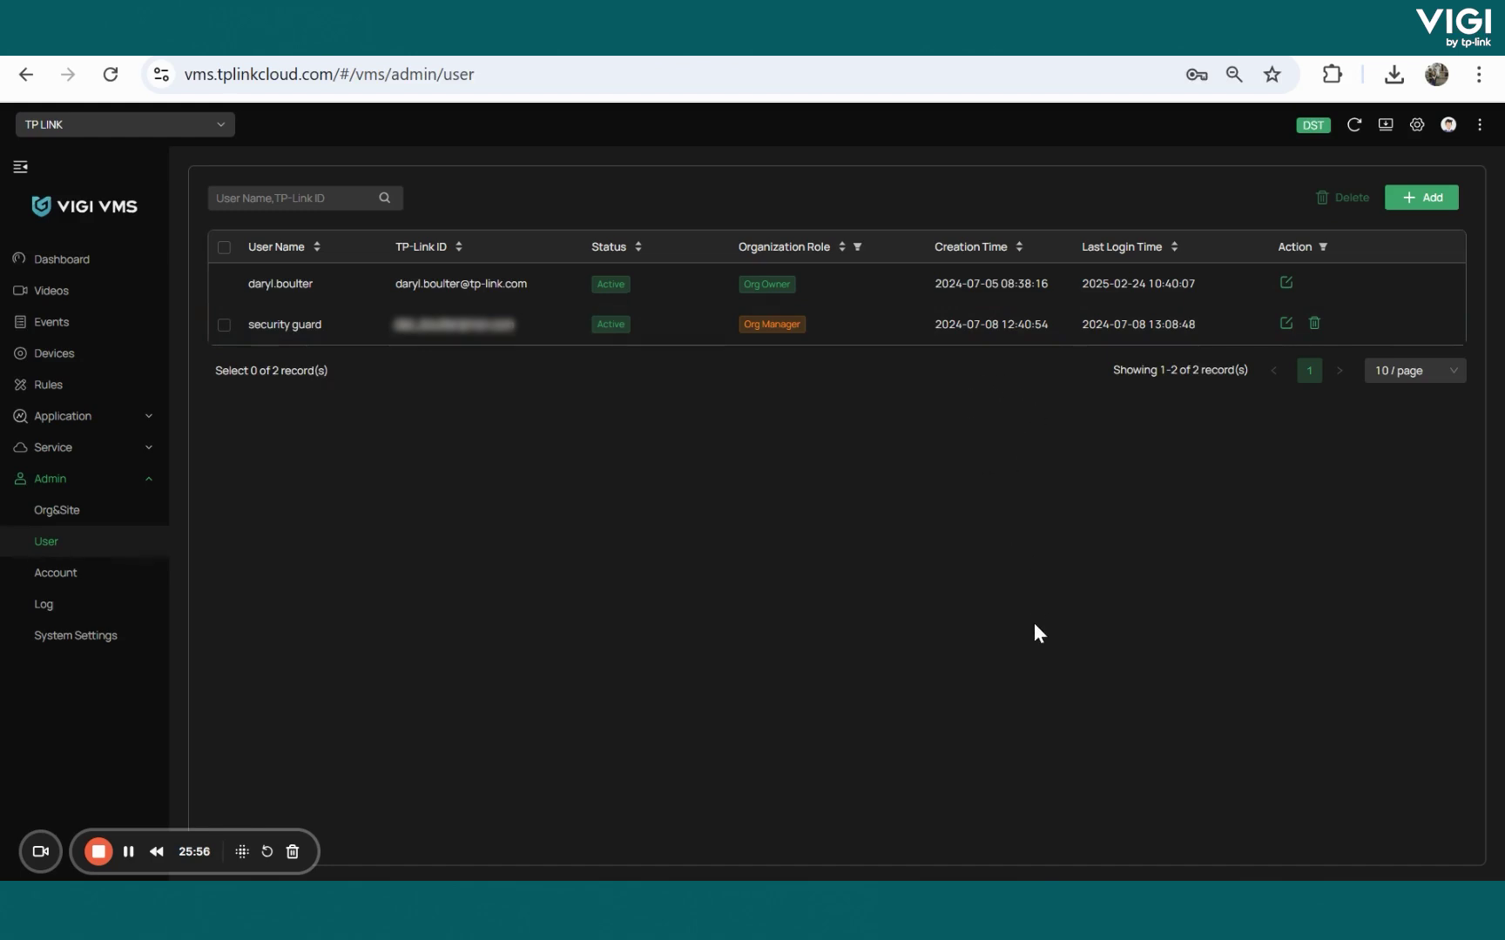
left_click(1286, 323)
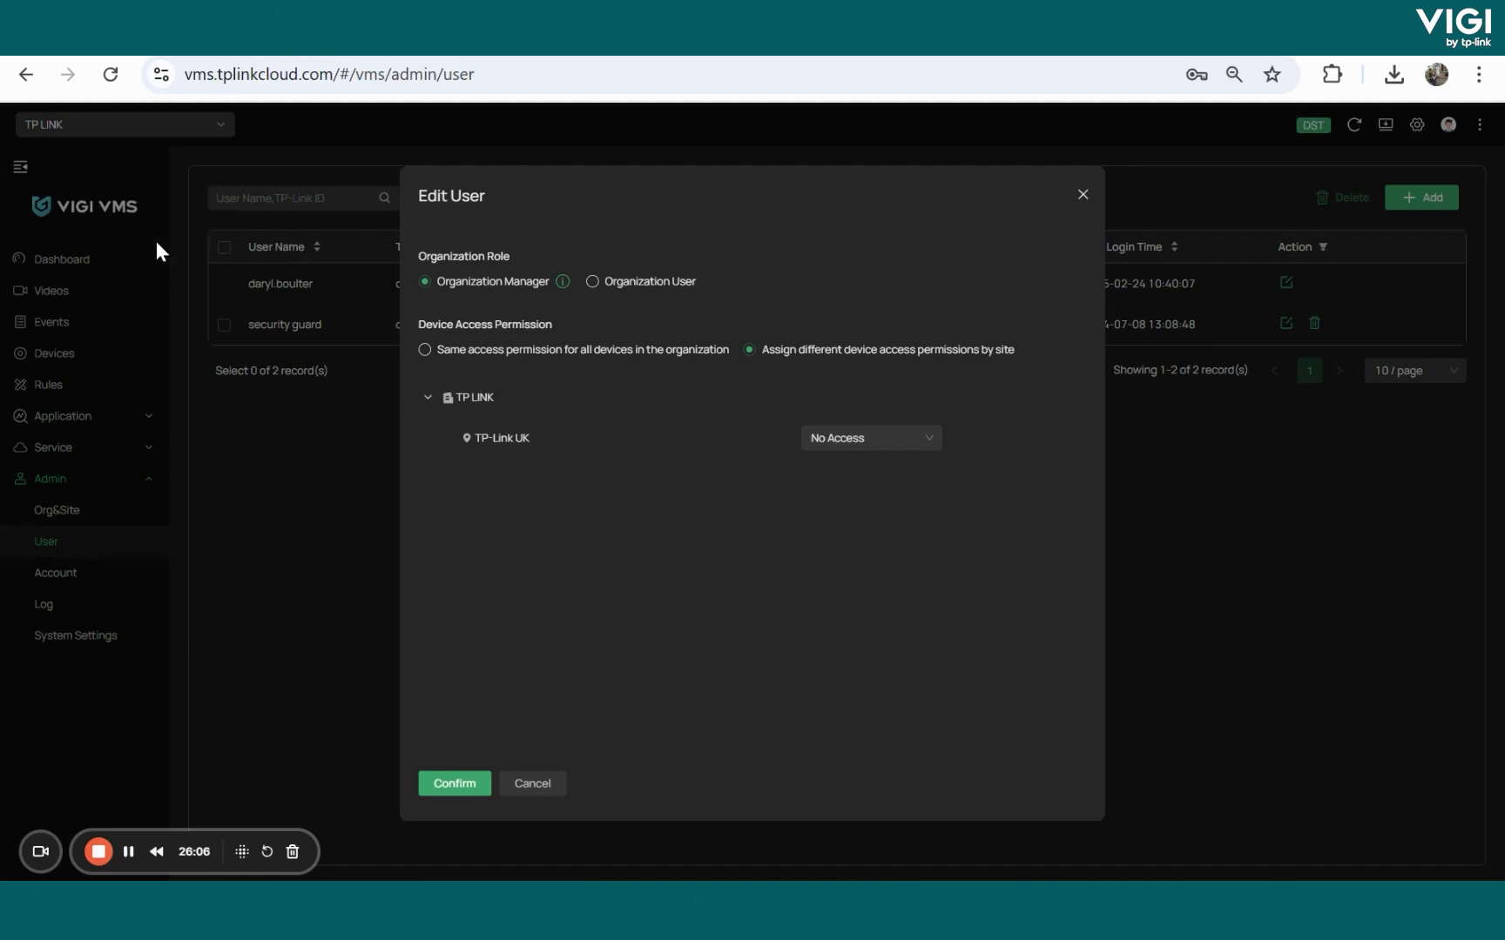
left_click(888, 442)
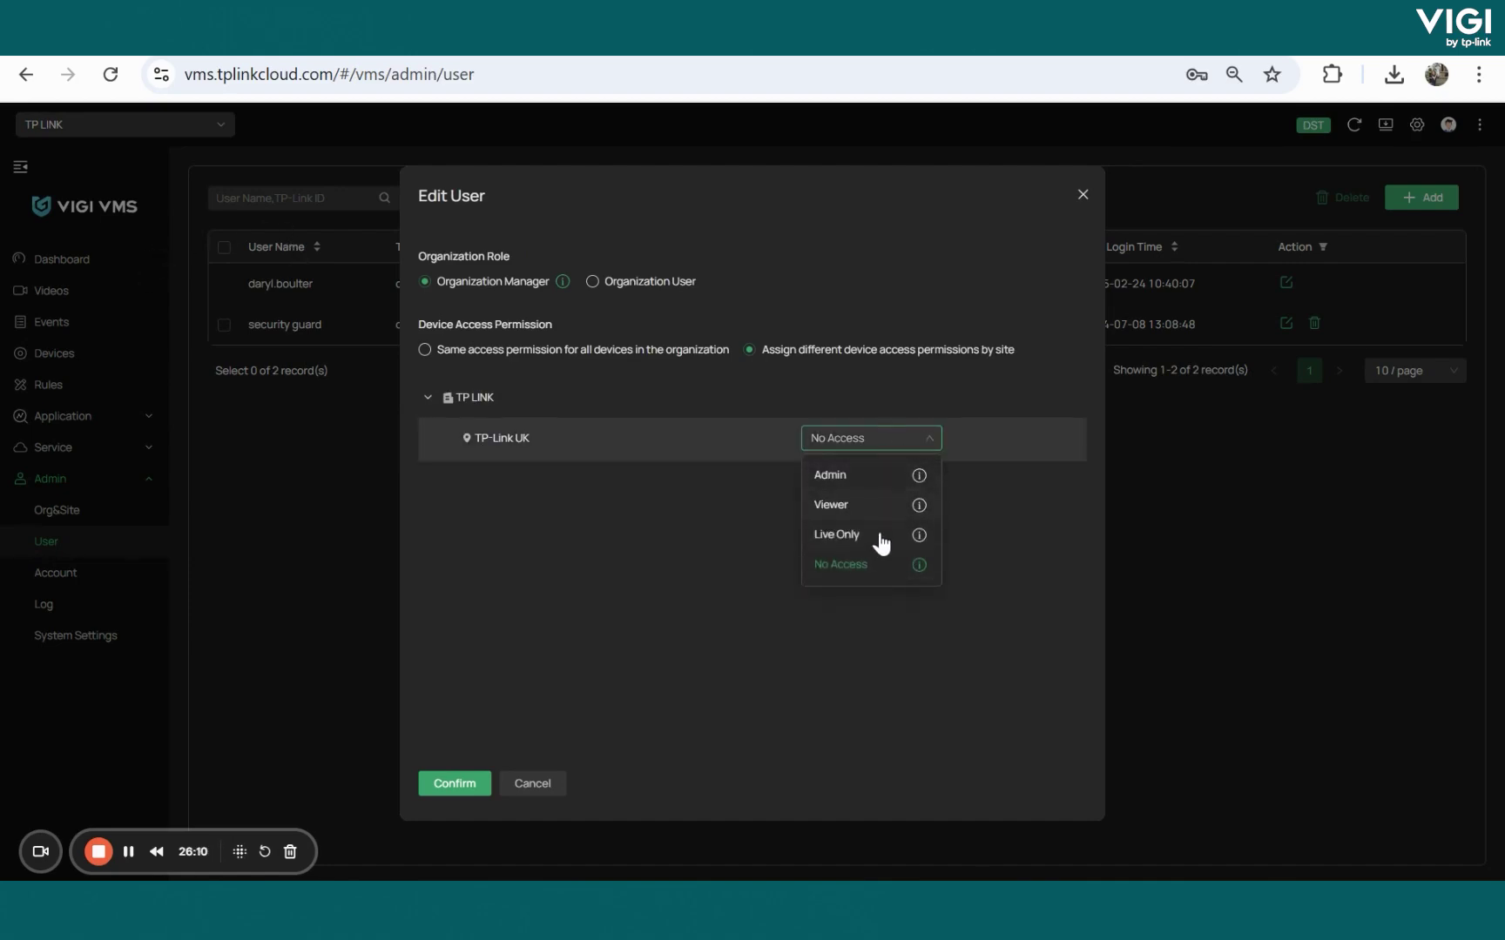
mouse_move(921, 486)
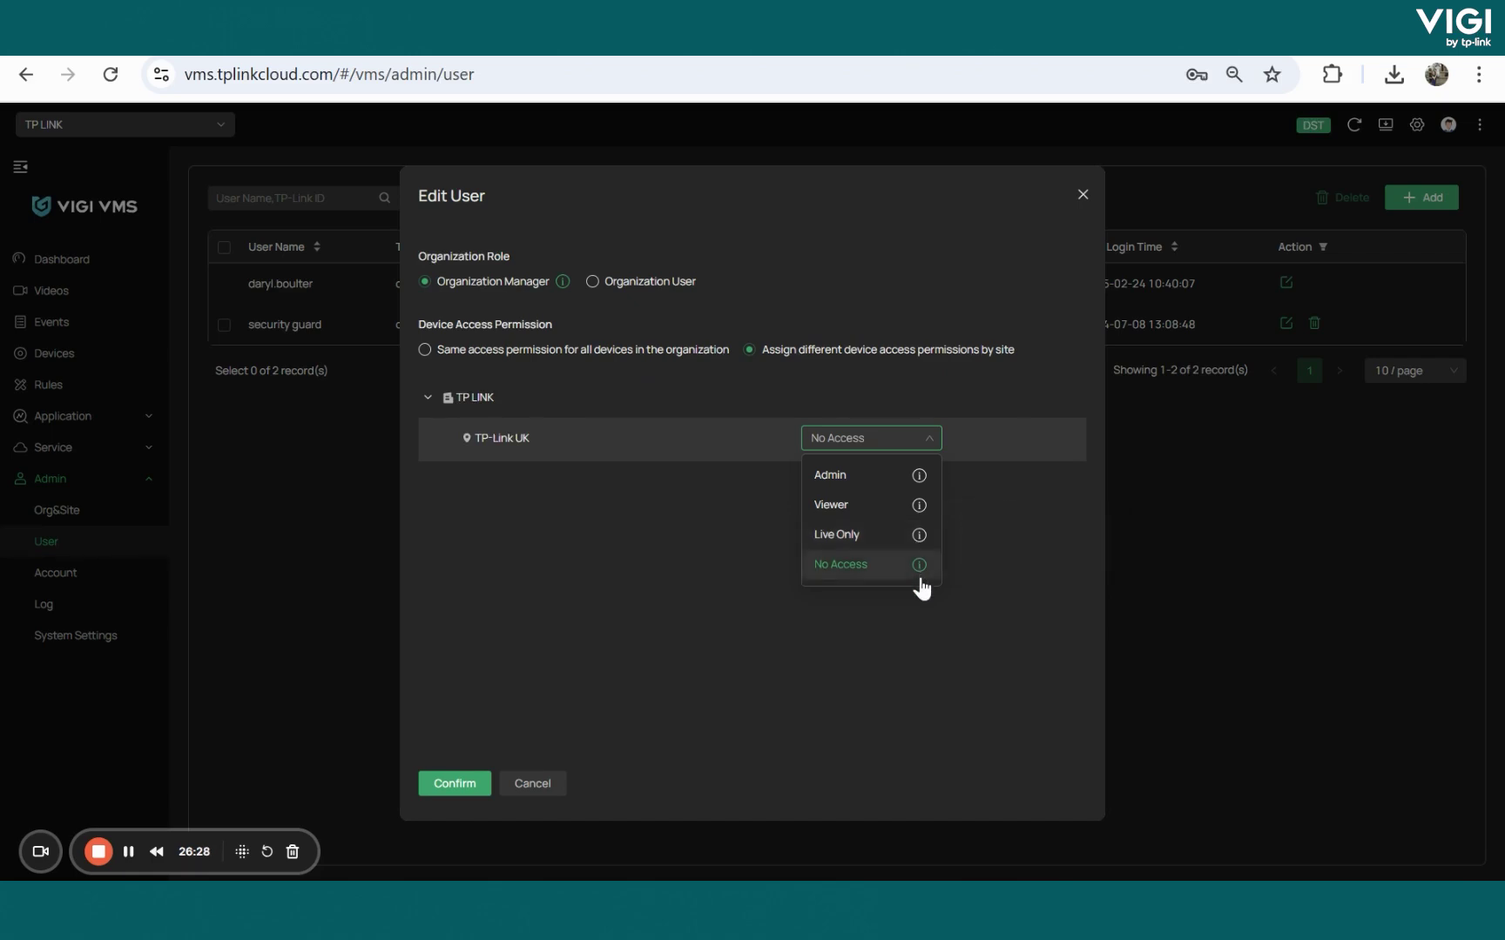
mouse_move(921, 574)
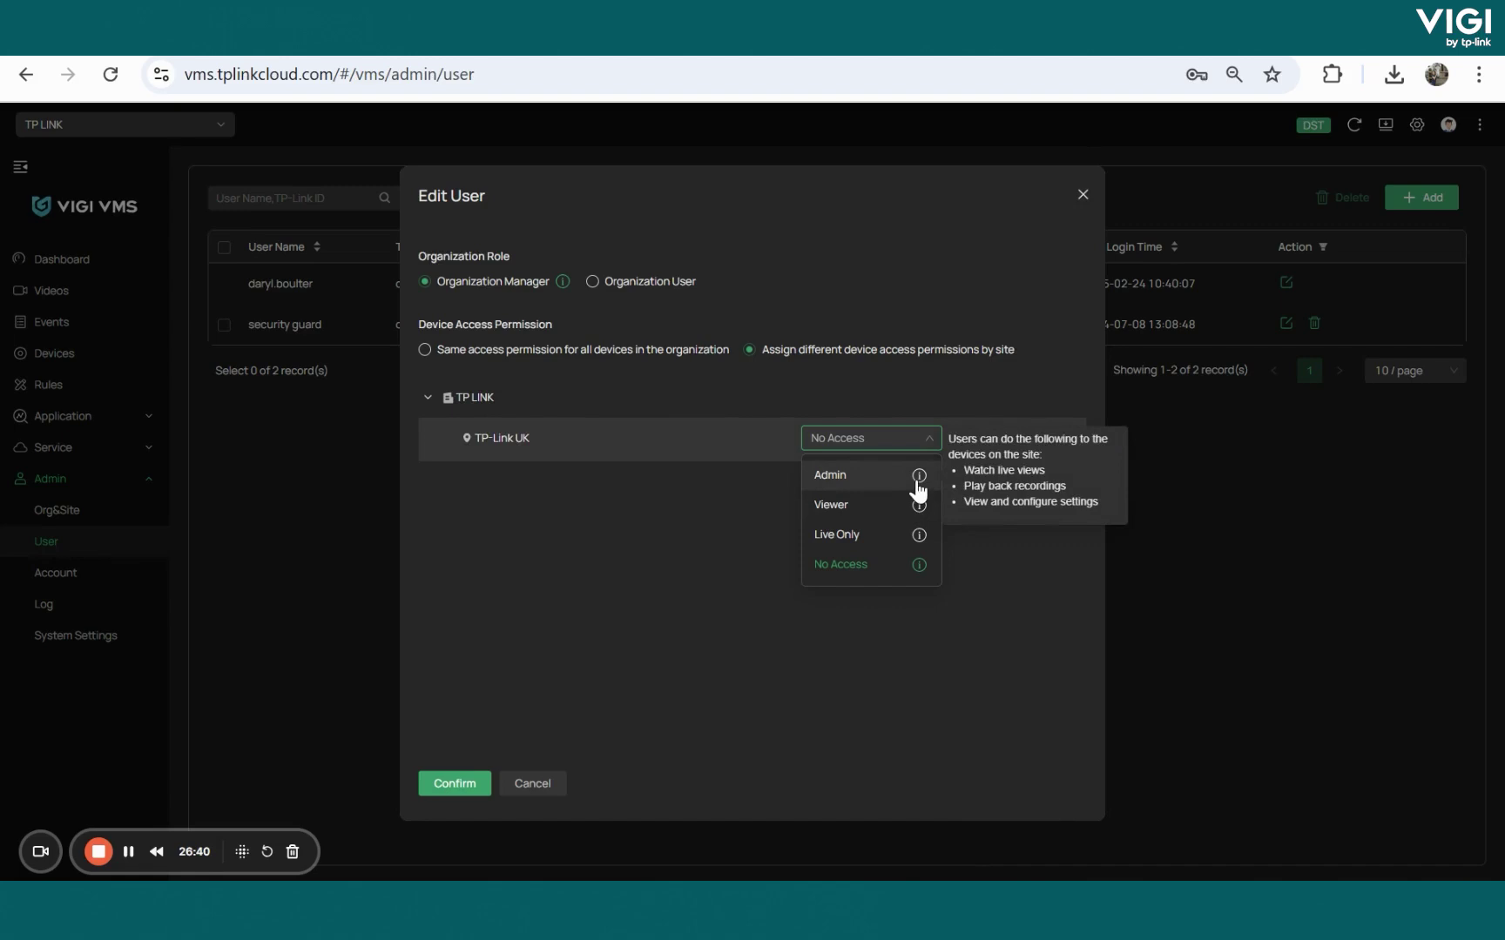
left_click(1080, 196)
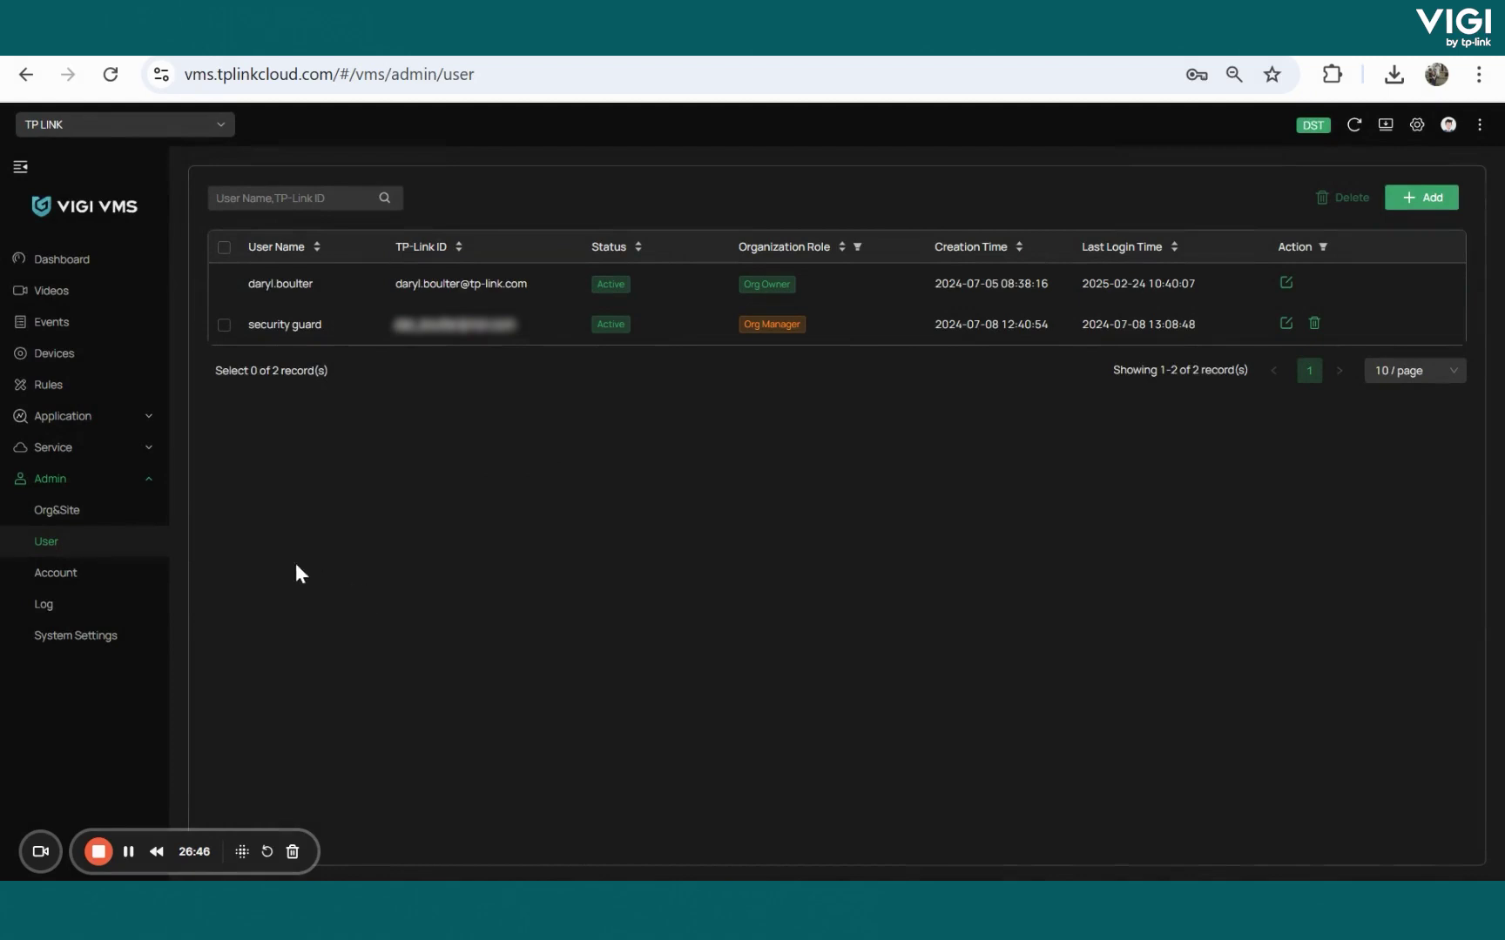
View the account's user profile, password change form and Two-Factor Authentication settings.
left_click(96, 576)
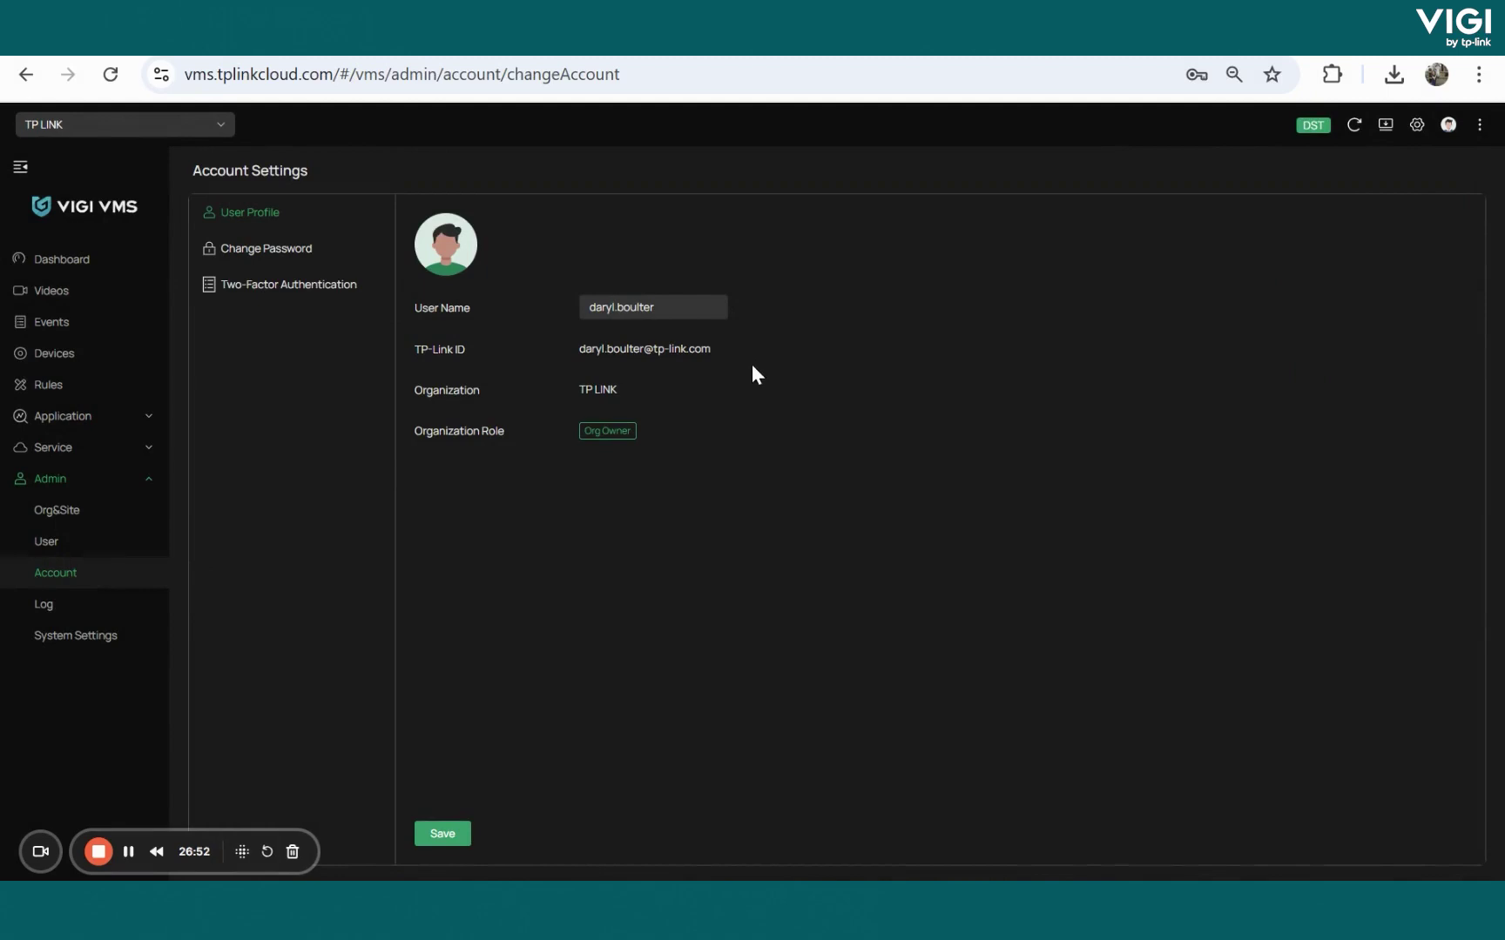
left_click(274, 253)
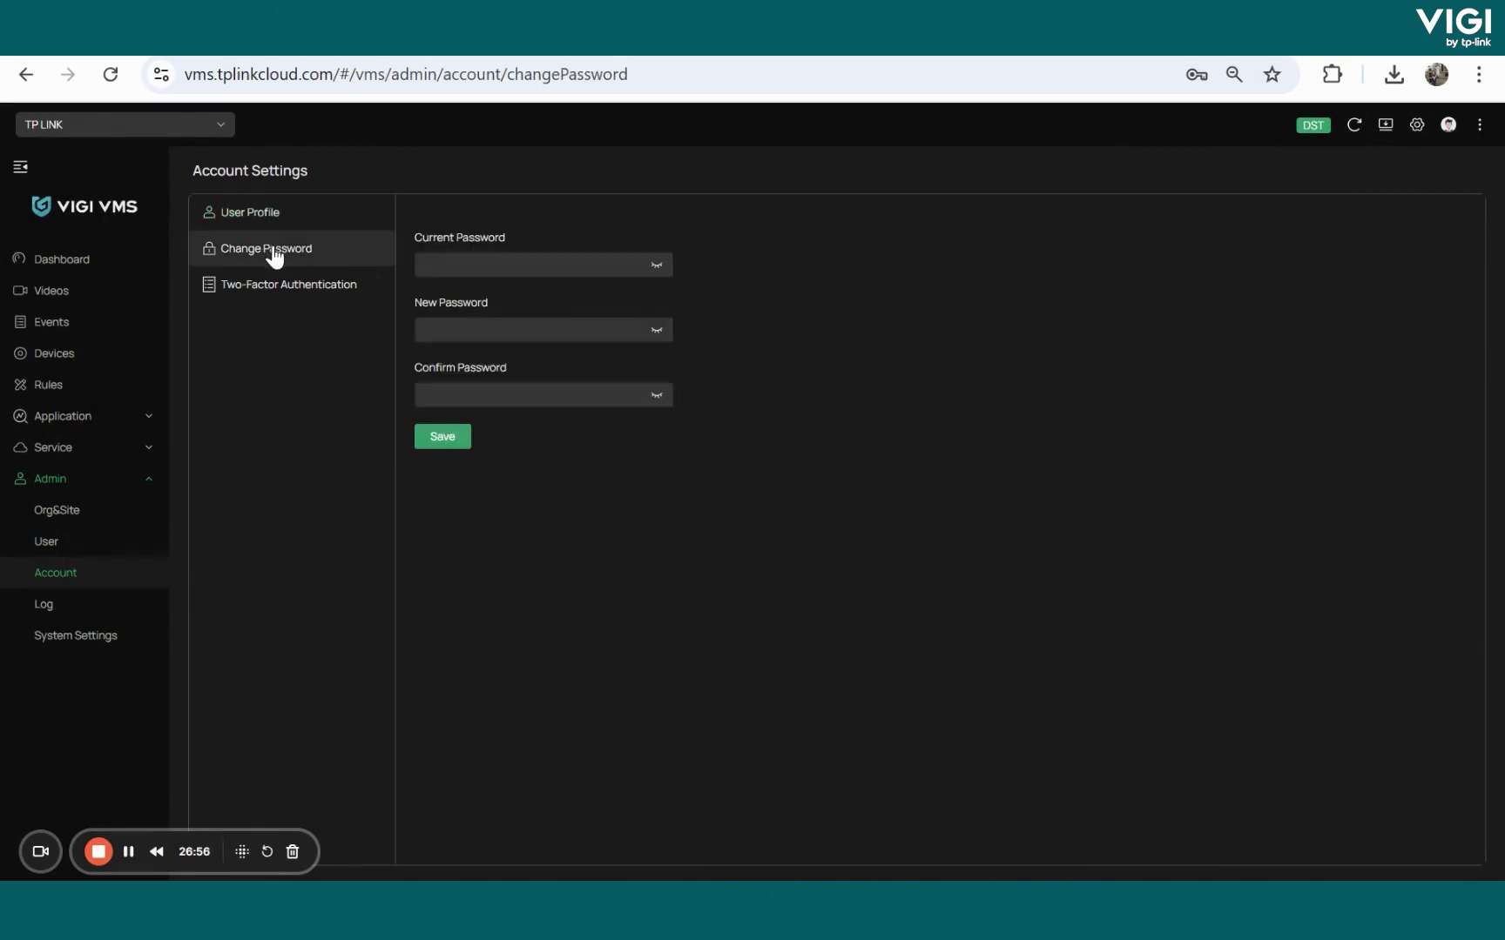
left_click(362, 296)
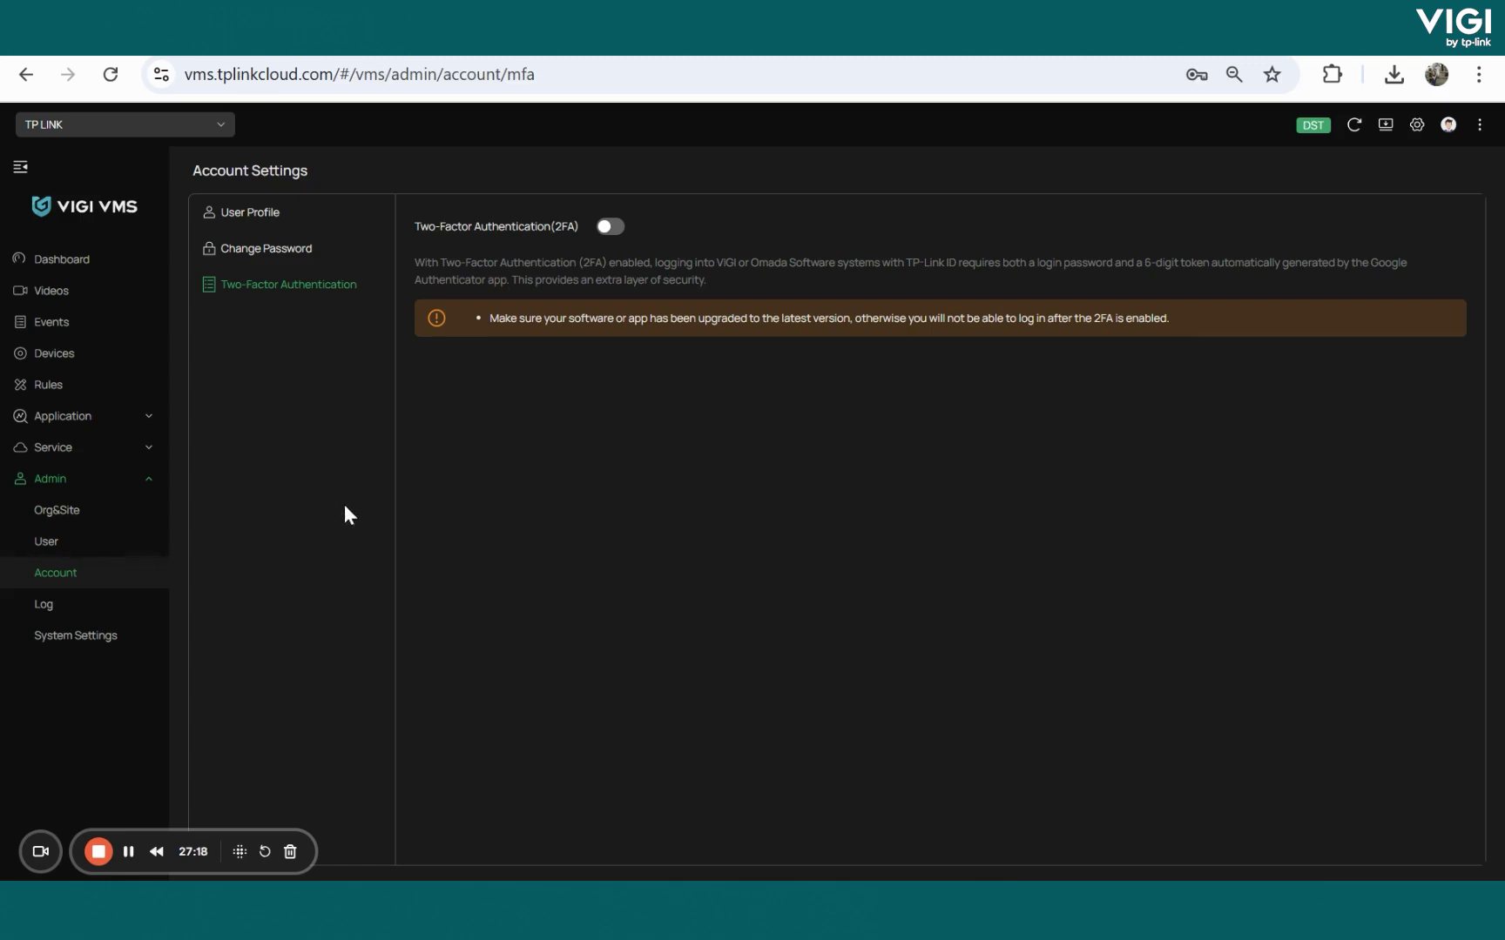
Browse the admin log's search filters and its entries through page 3.
left_click(106, 618)
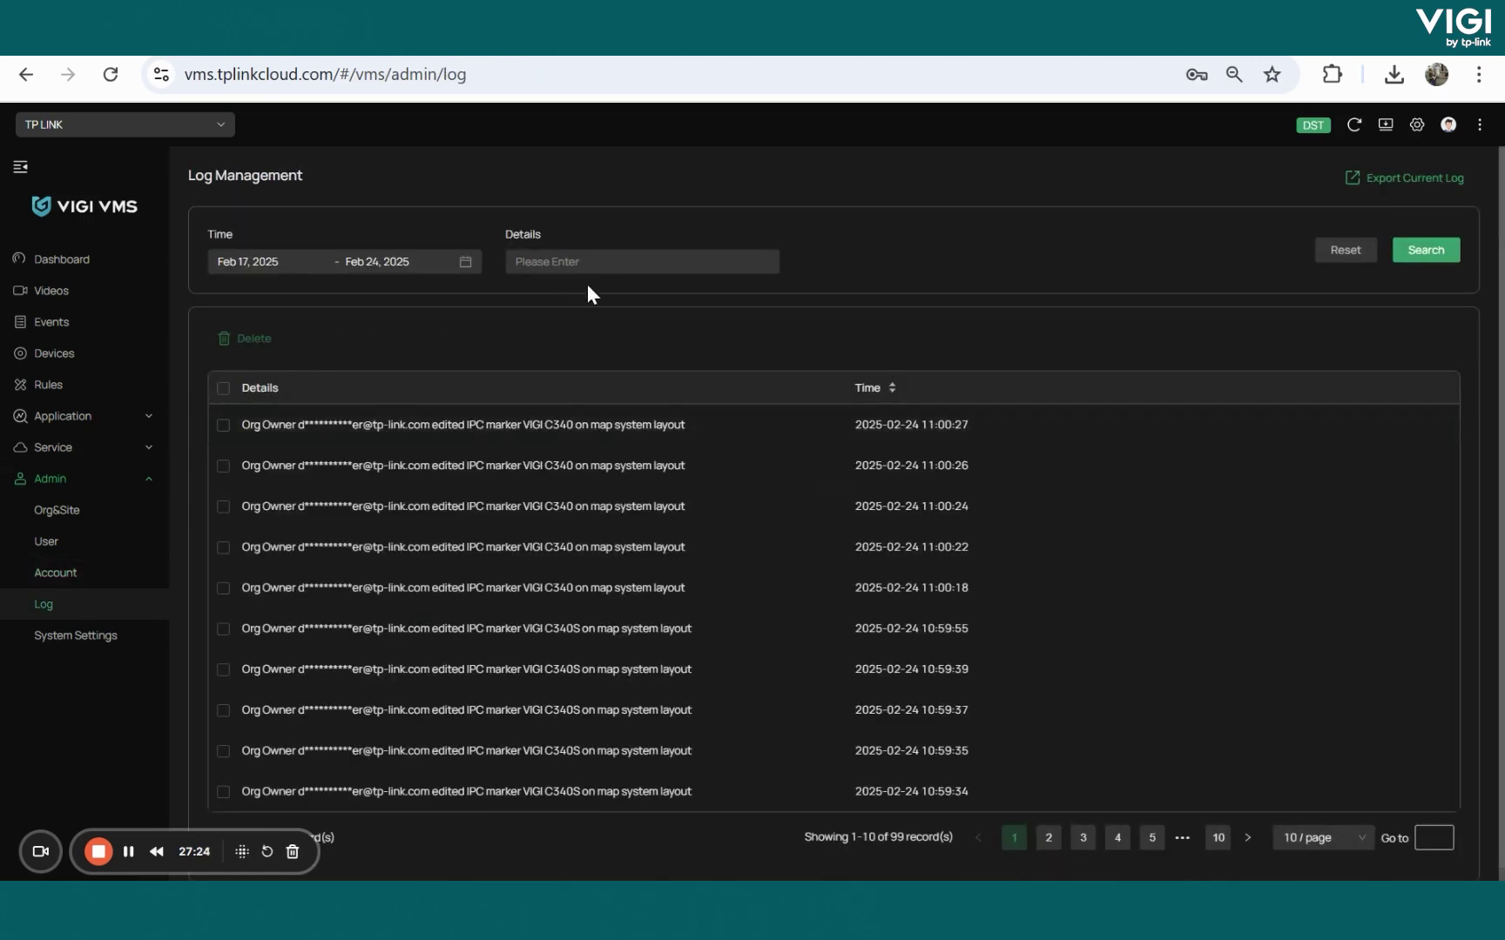
left_click(638, 261)
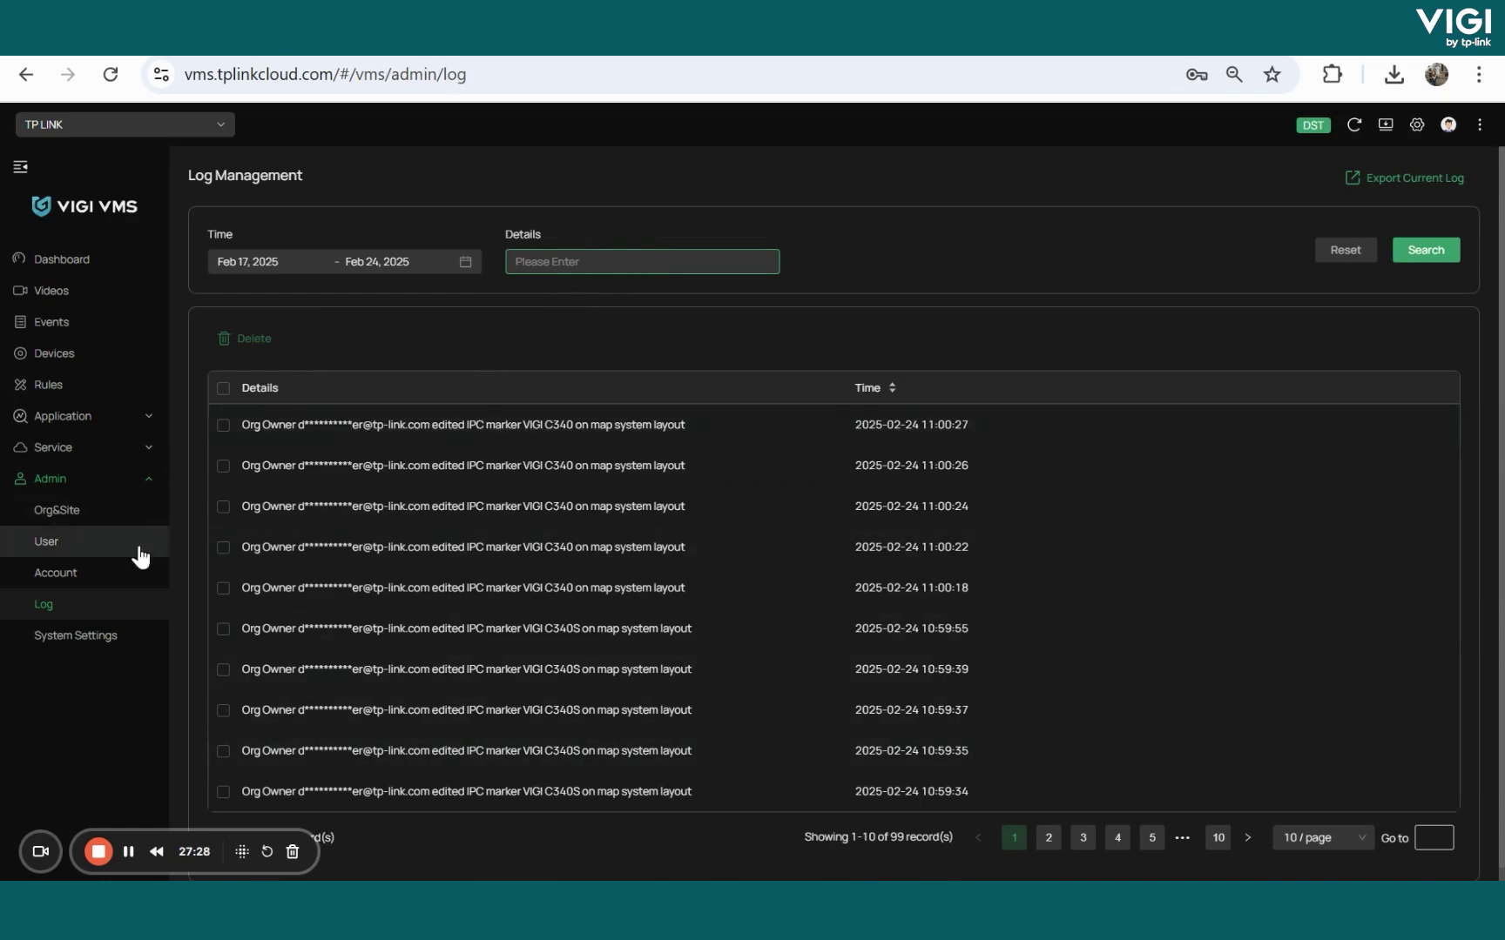
scroll(523, 522, "down", 1)
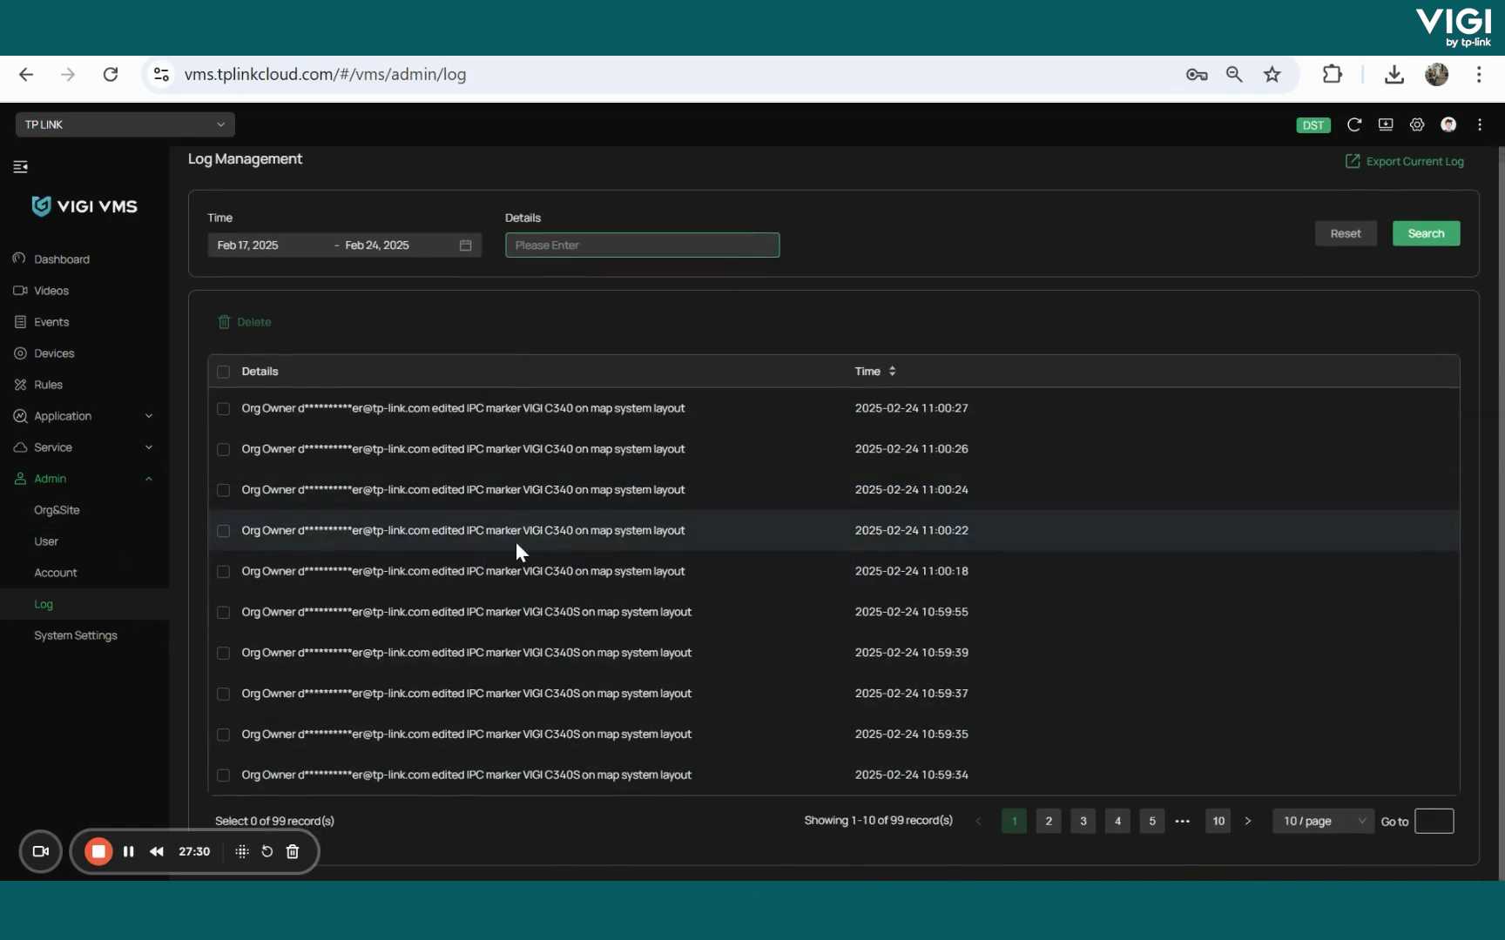
left_click(1049, 821)
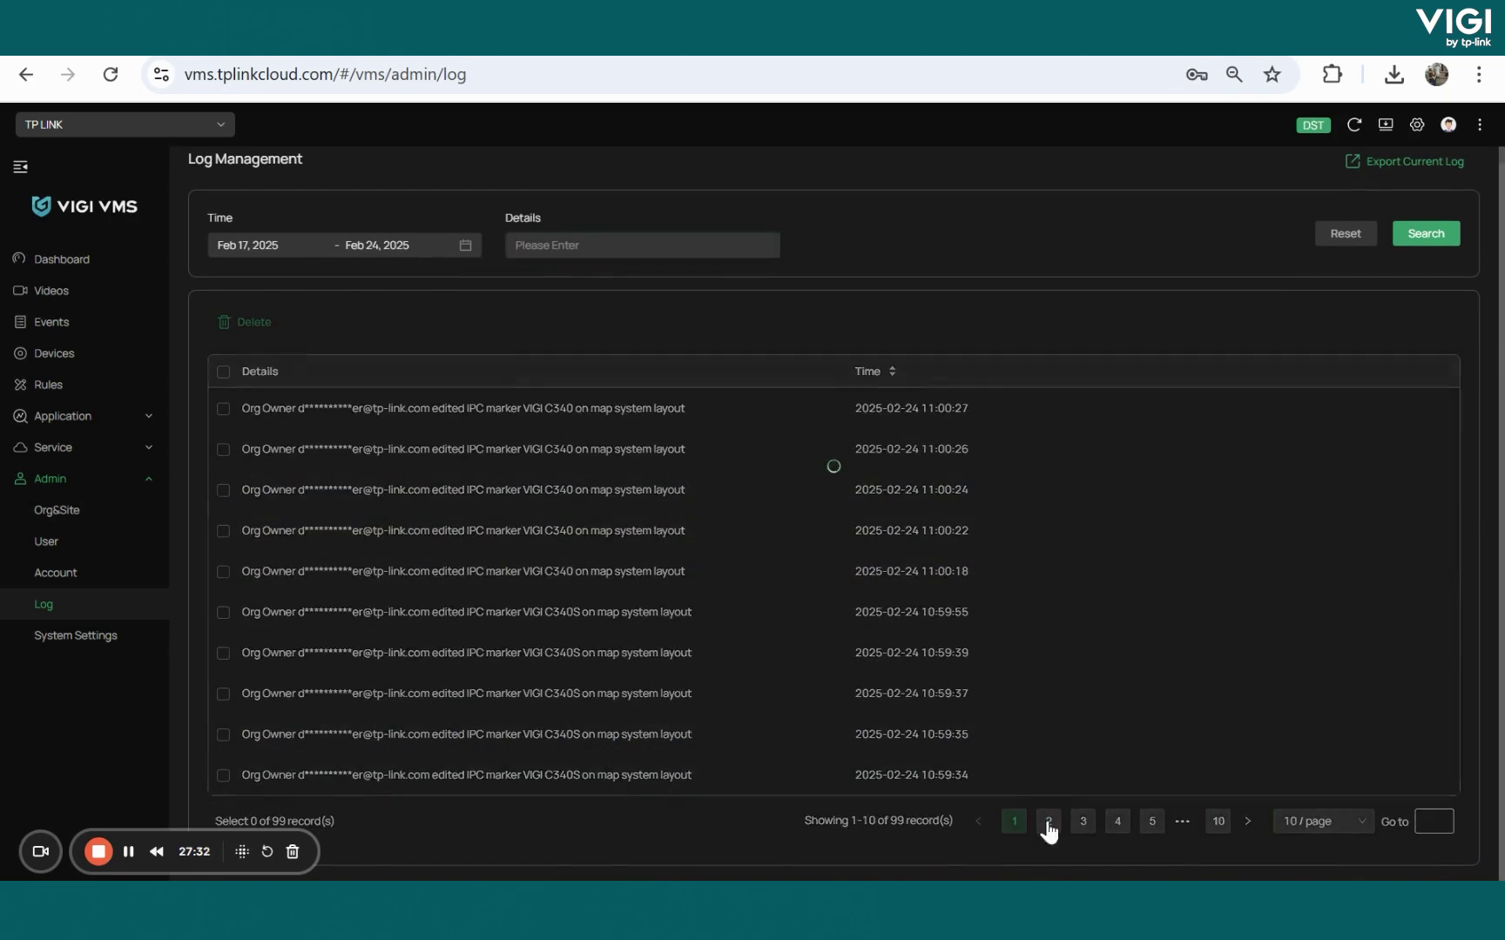
left_click(1082, 822)
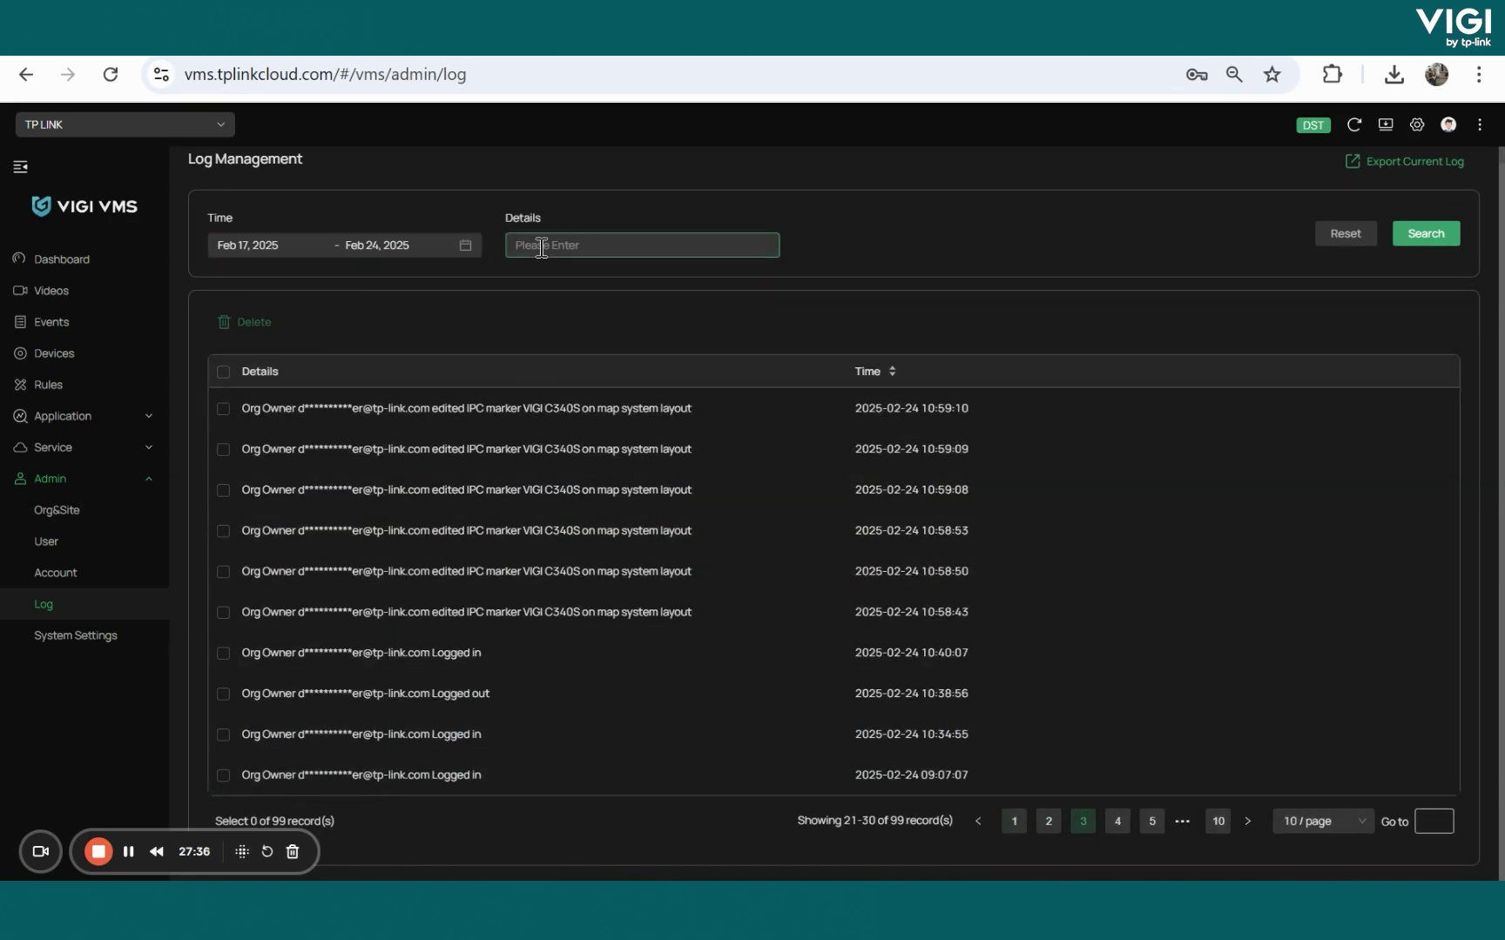
scroll(689, 454, "up", 1)
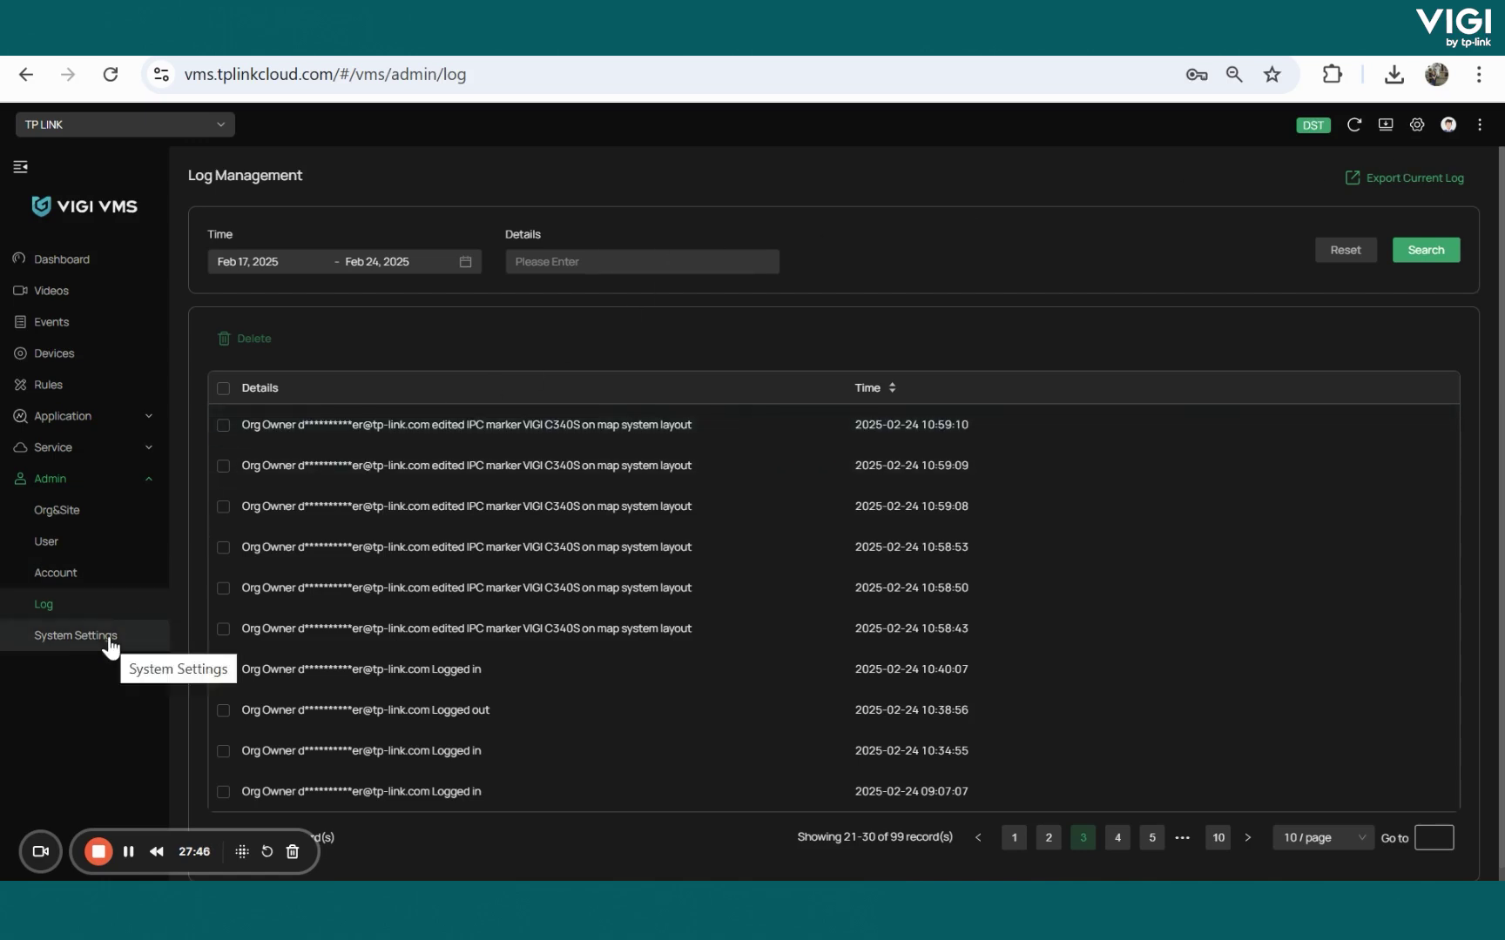
In System Settings, enable Custom Logo to view its logo image and redirection URL options, and switch it off again.
left_click(75, 636)
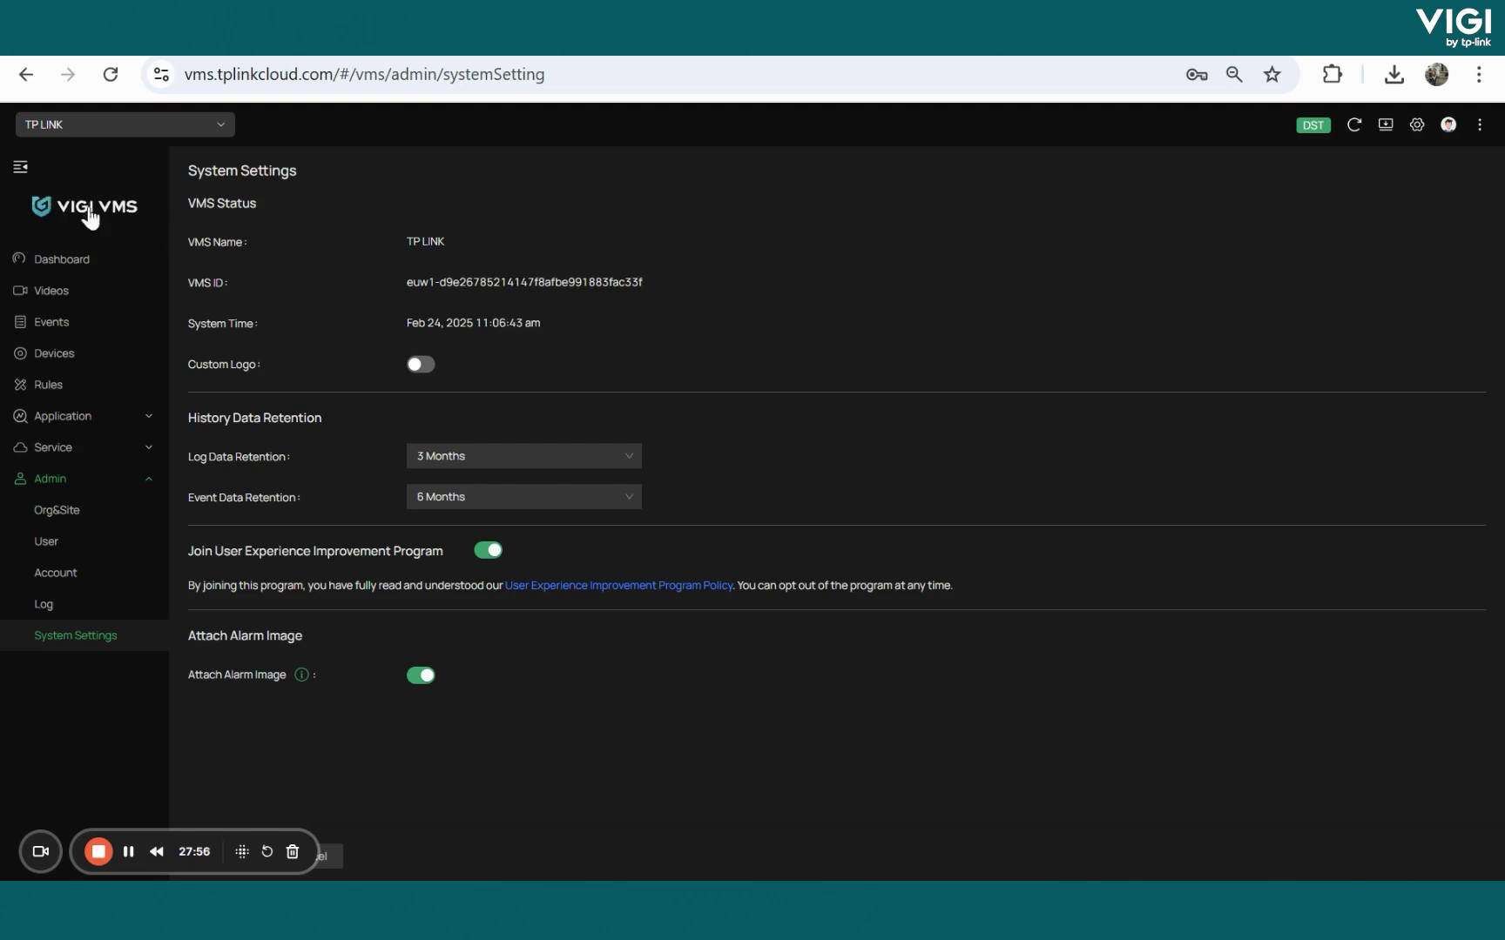
left_click(417, 371)
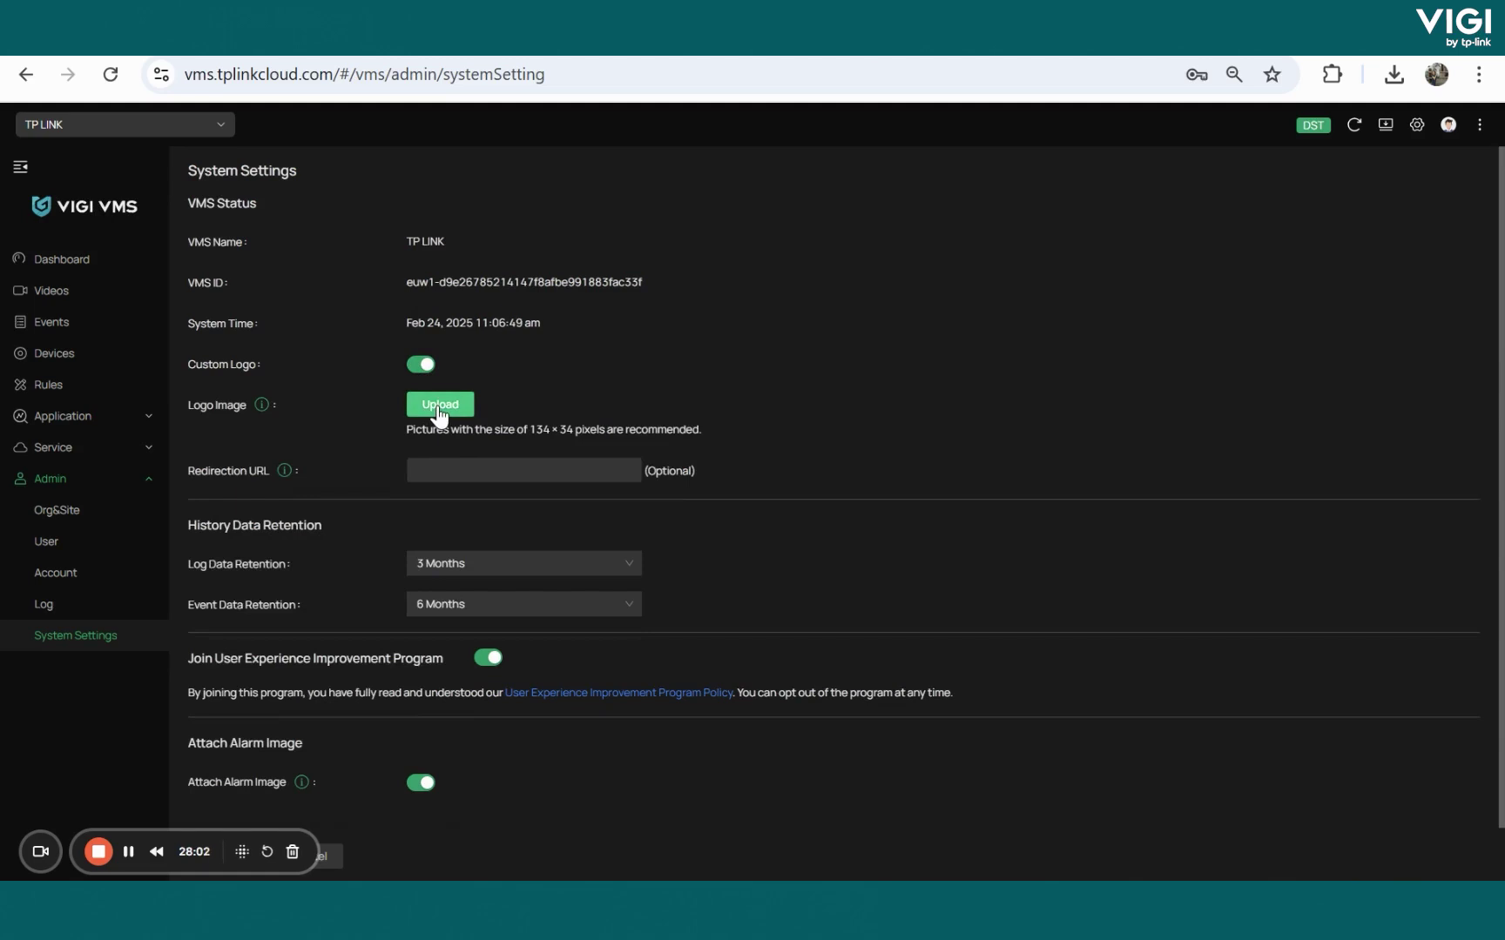
left_click(426, 467)
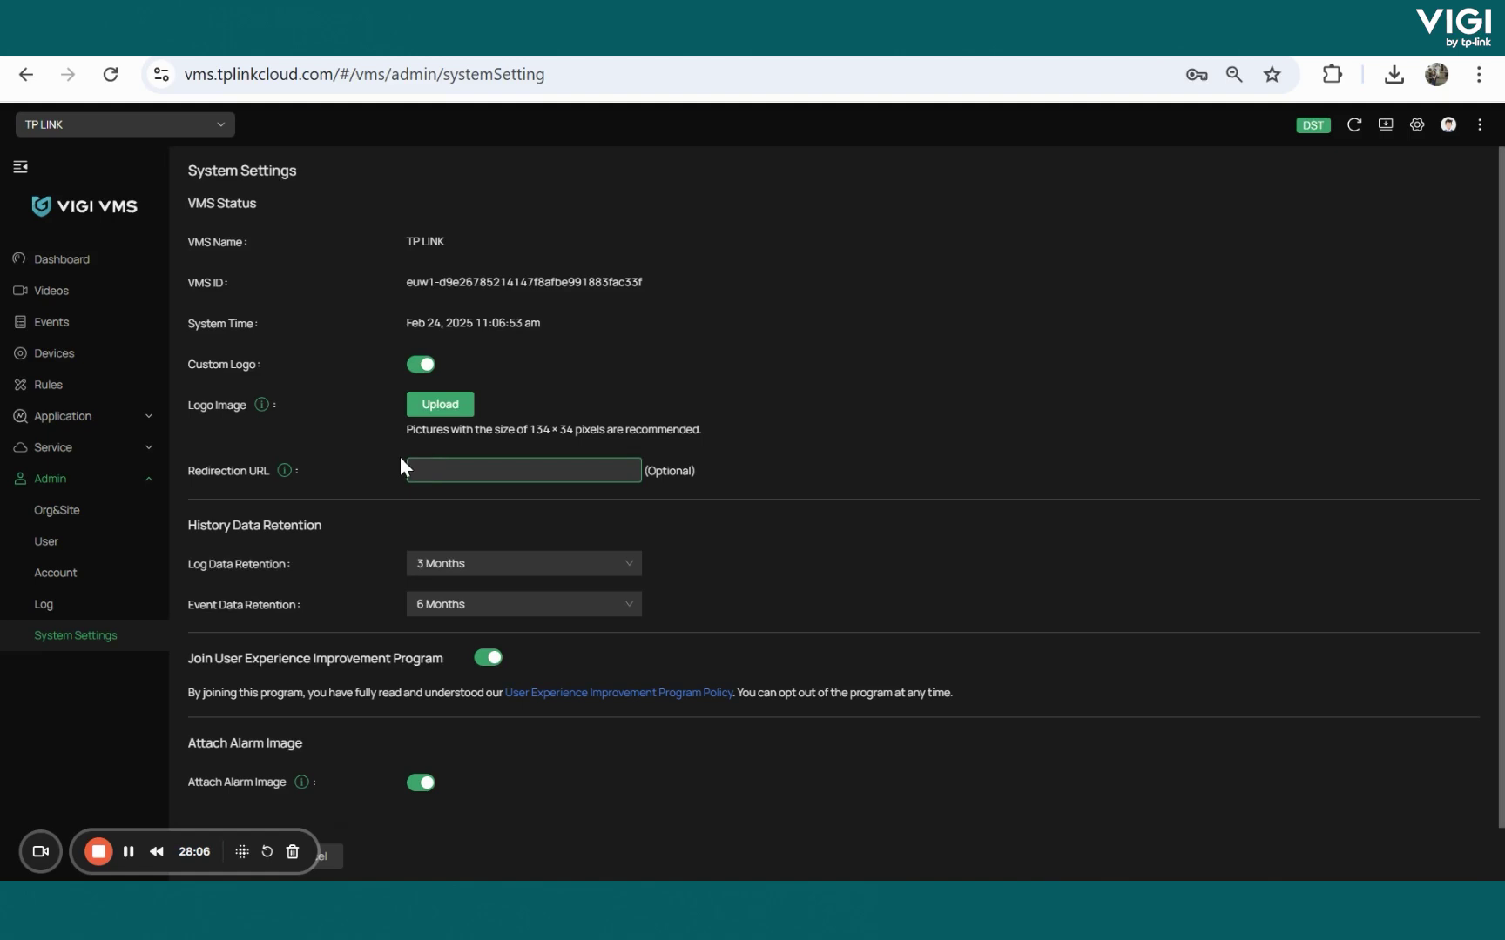
left_click(399, 457)
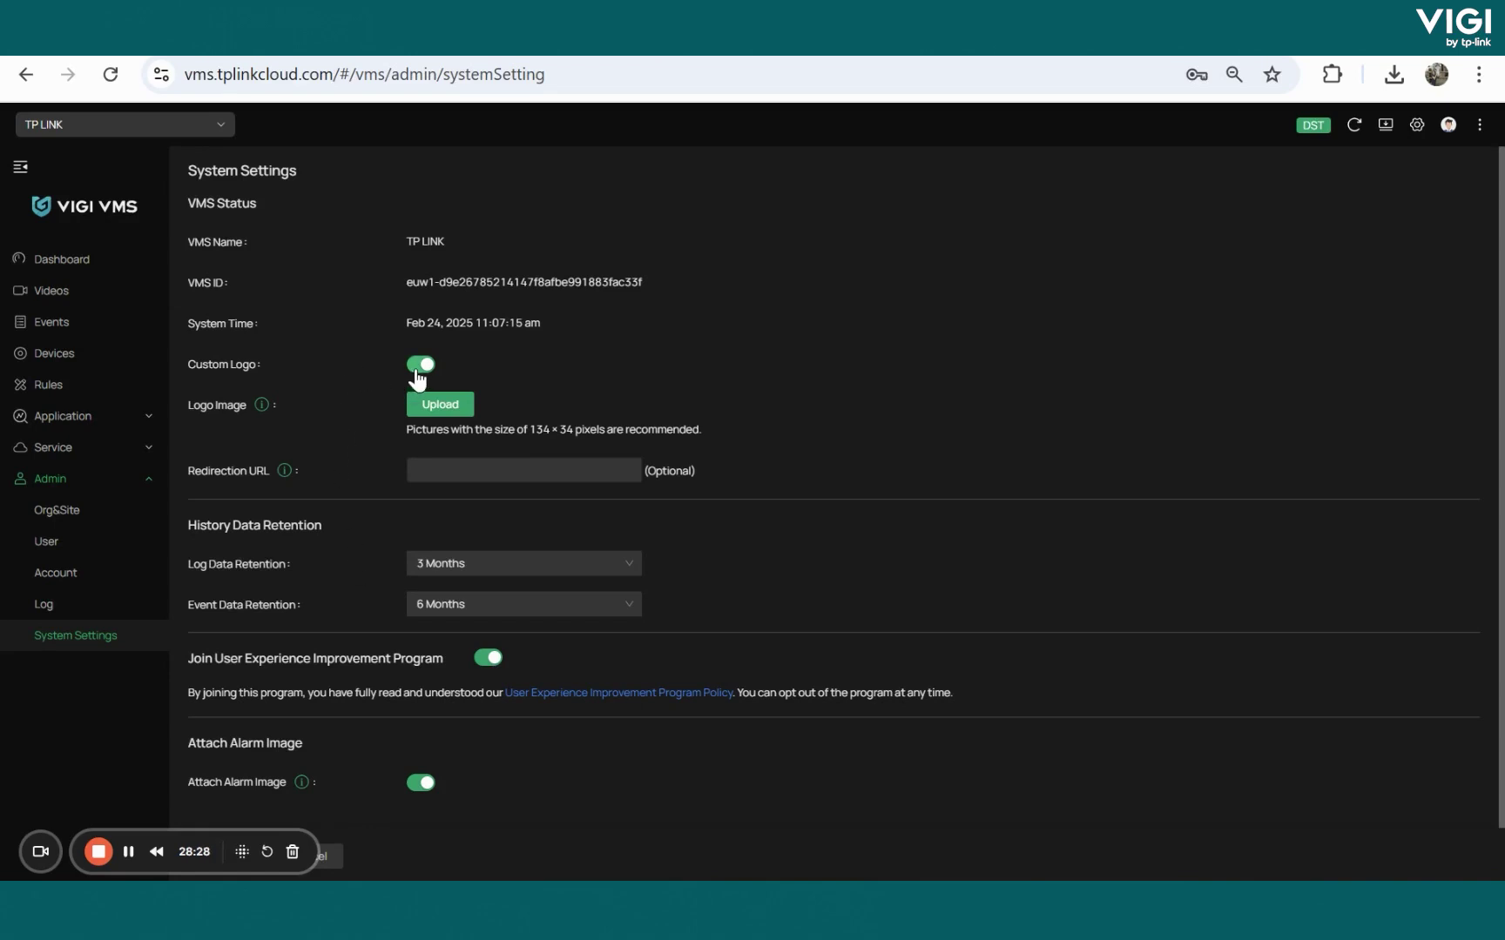
left_click(419, 364)
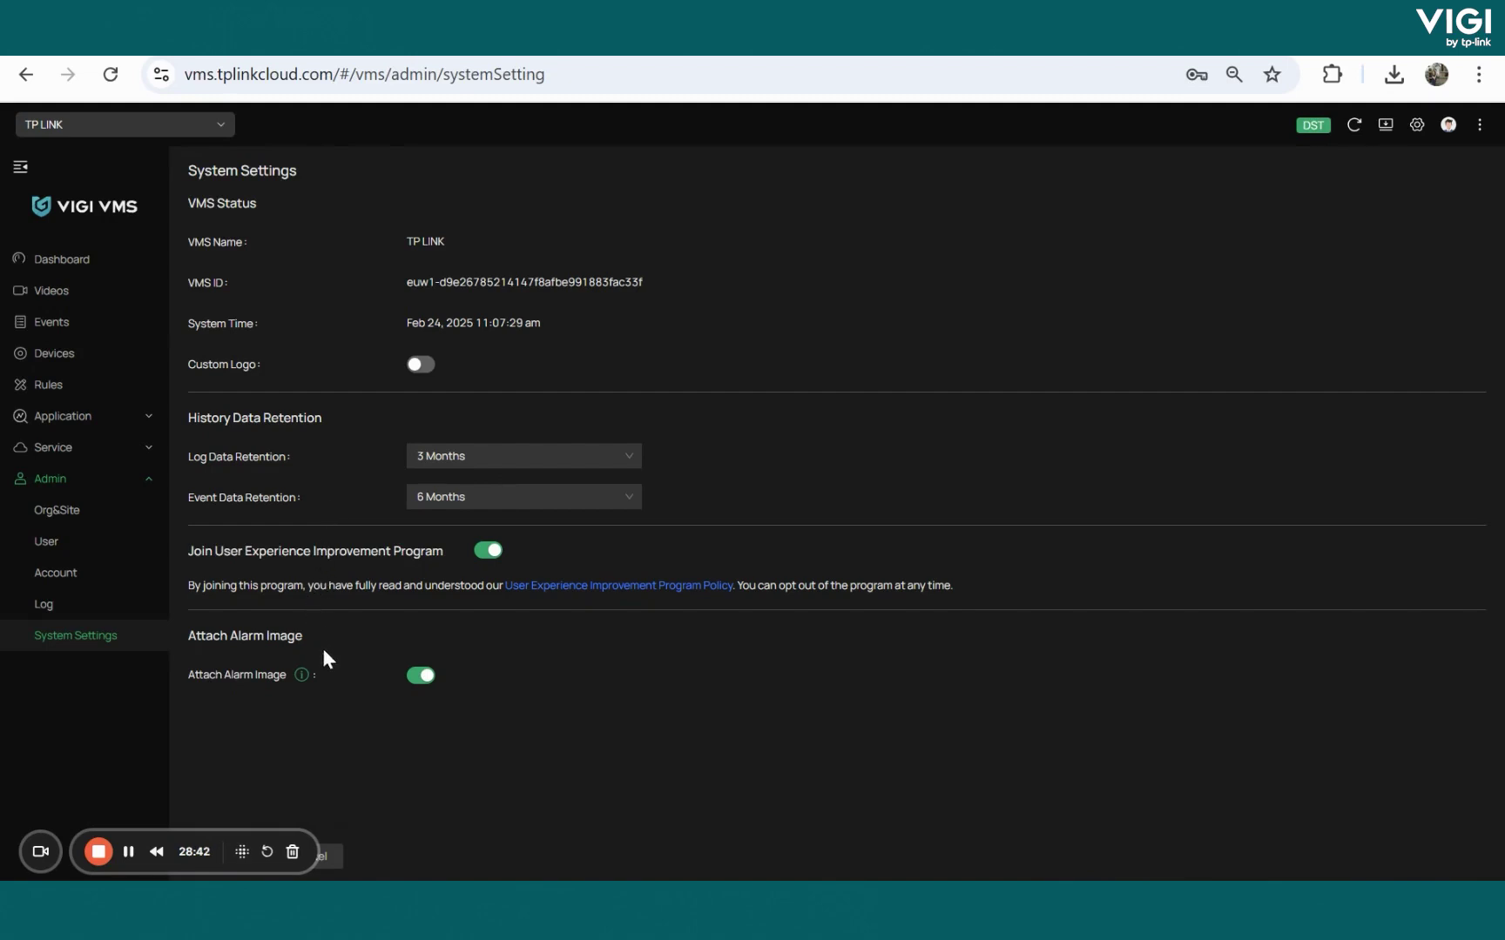
Check the Attach Alarm Image explanation and show the PC Client and Web Plugin download options.
mouse_move(301, 676)
left_click(1383, 130)
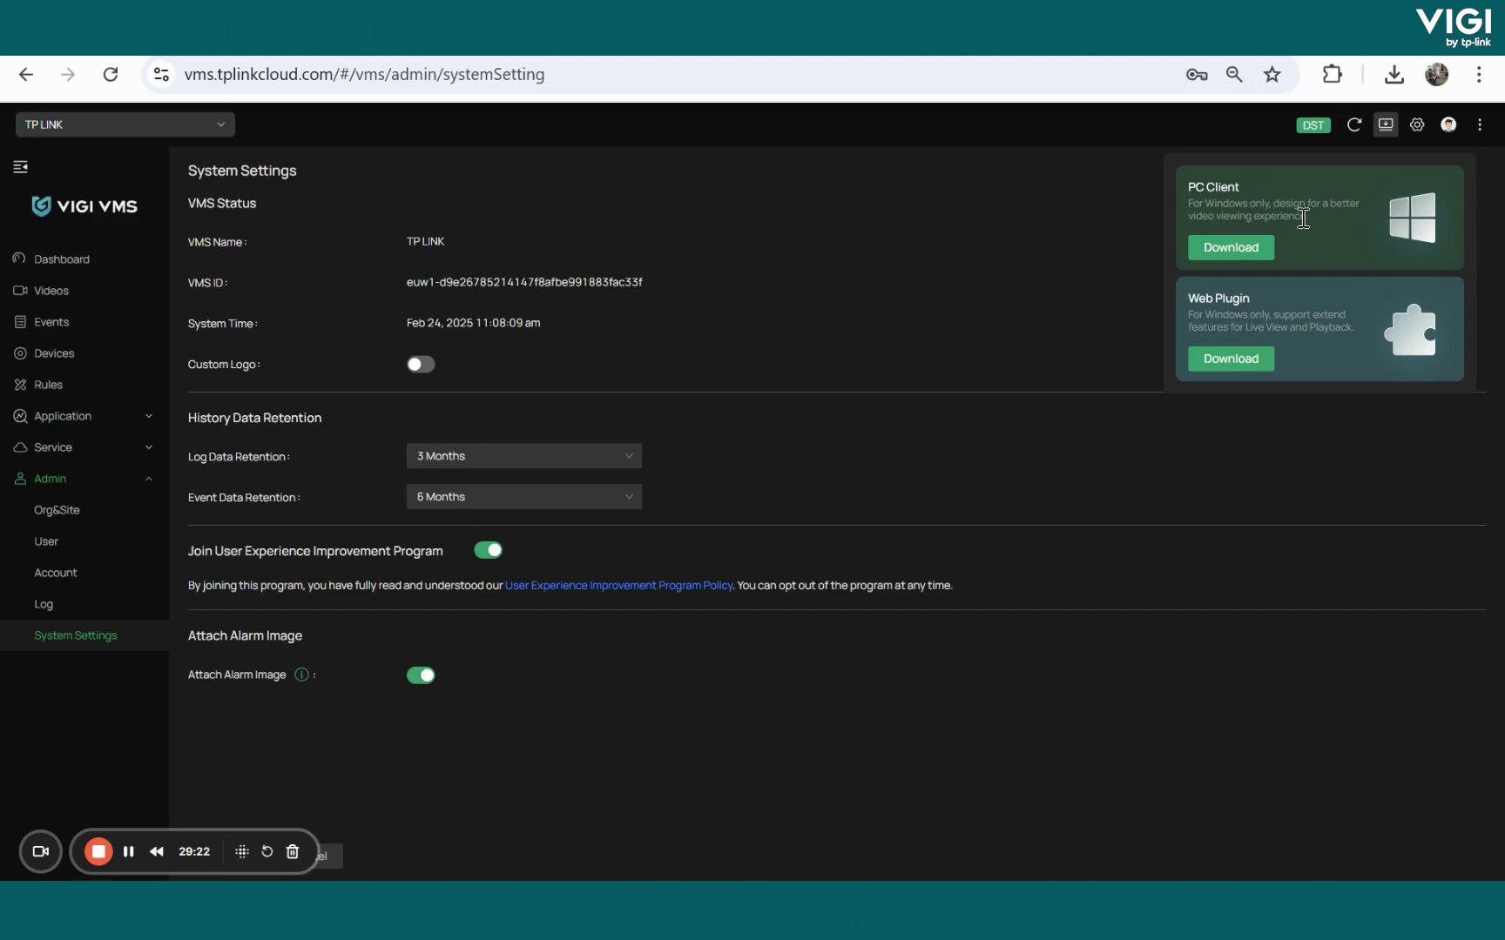
Show the language and theme preferences and view the available theme options.
left_click(1418, 130)
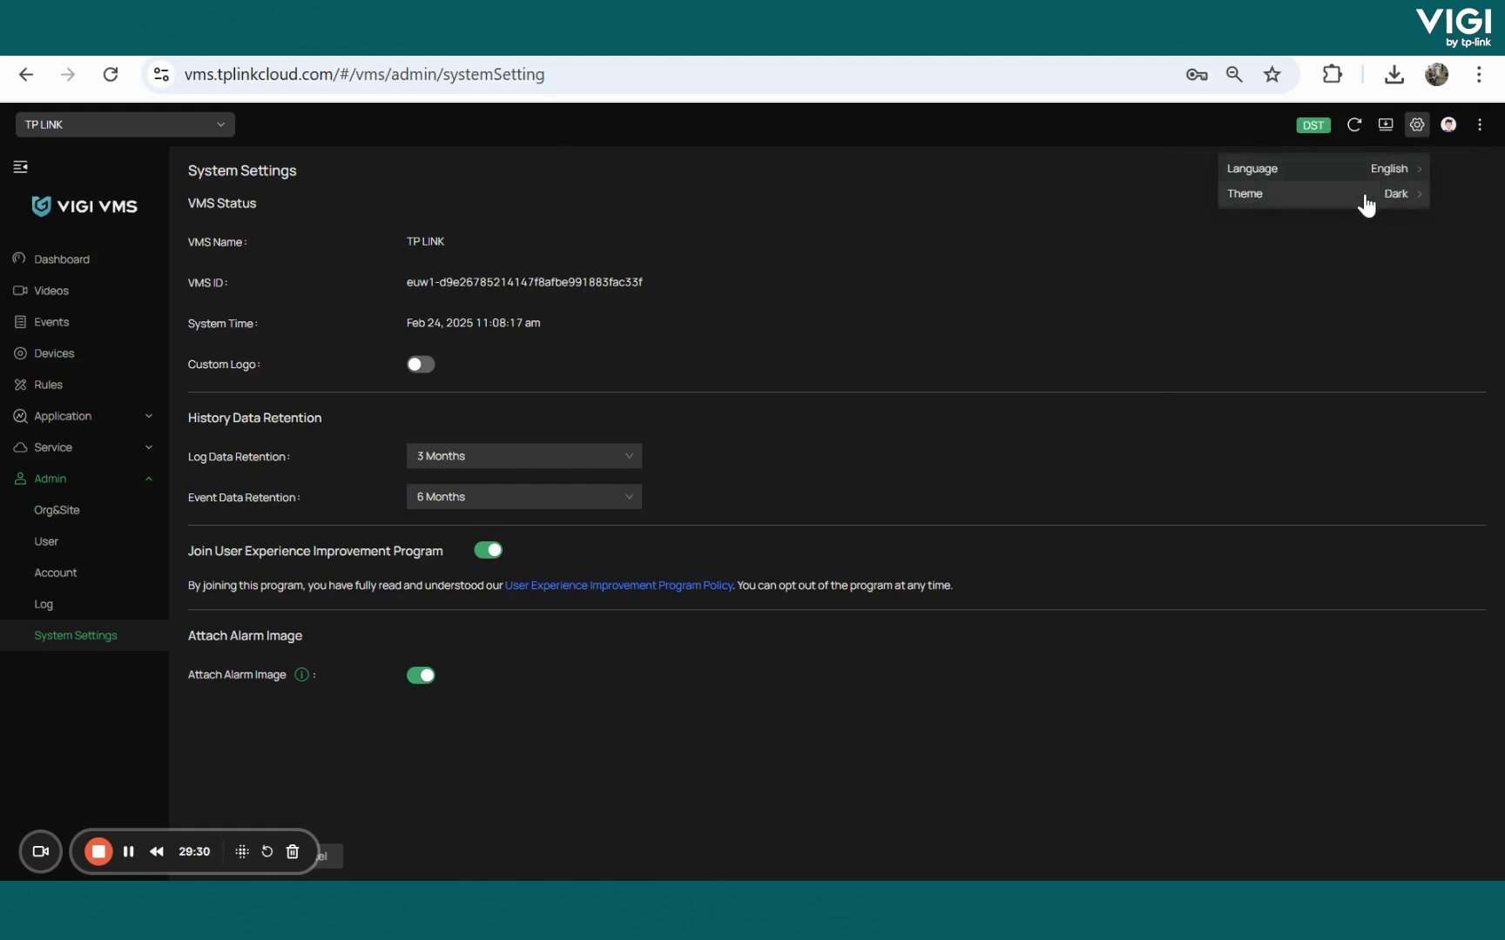
left_click(1316, 195)
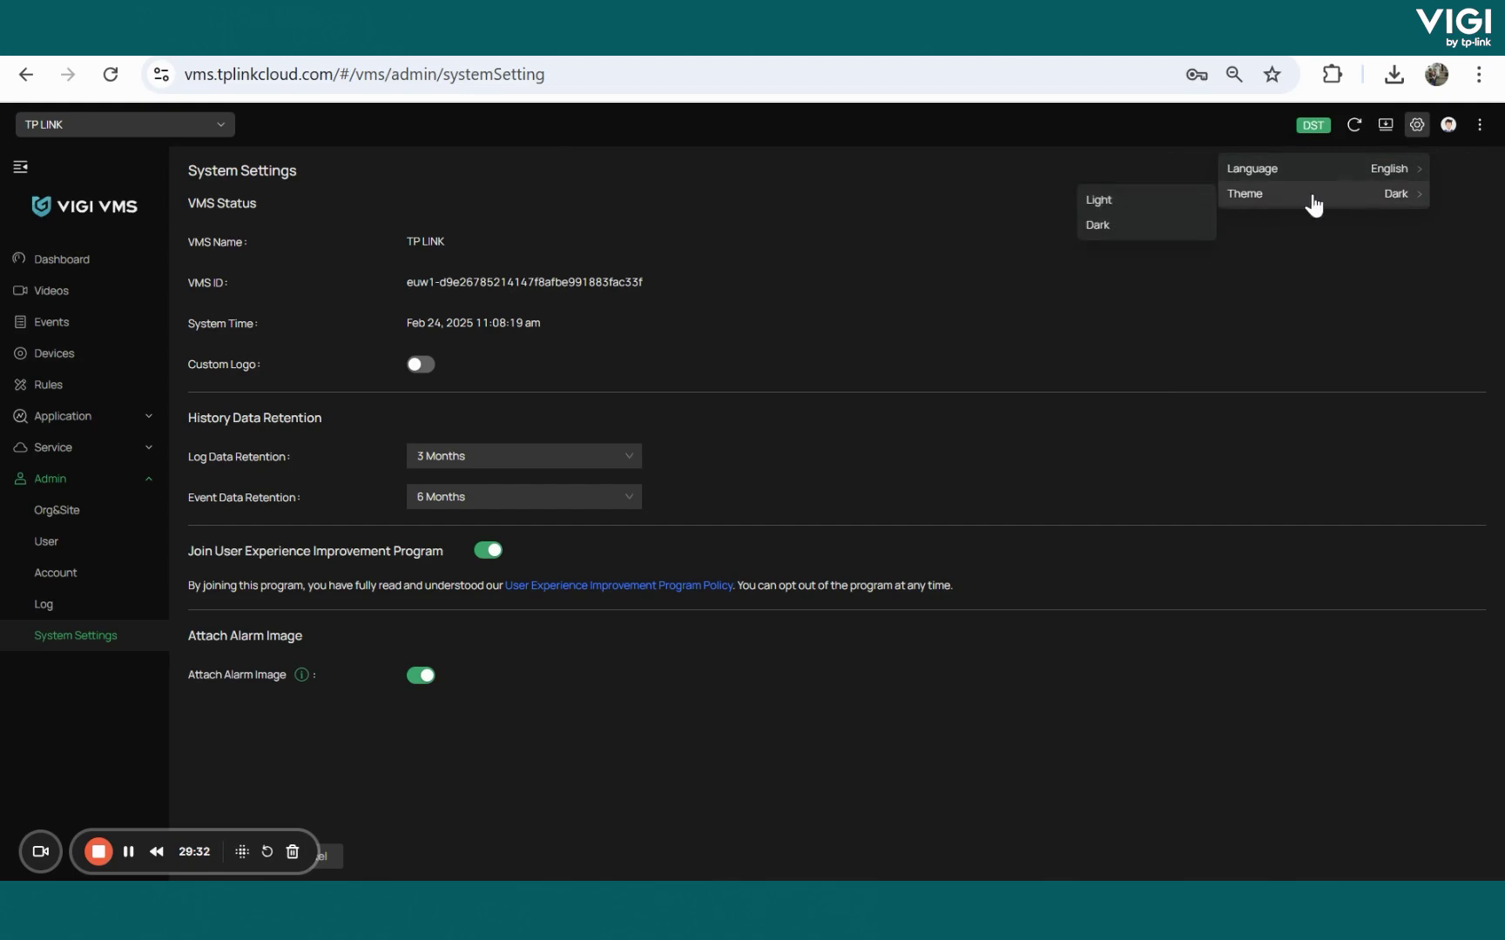
left_click(1379, 202)
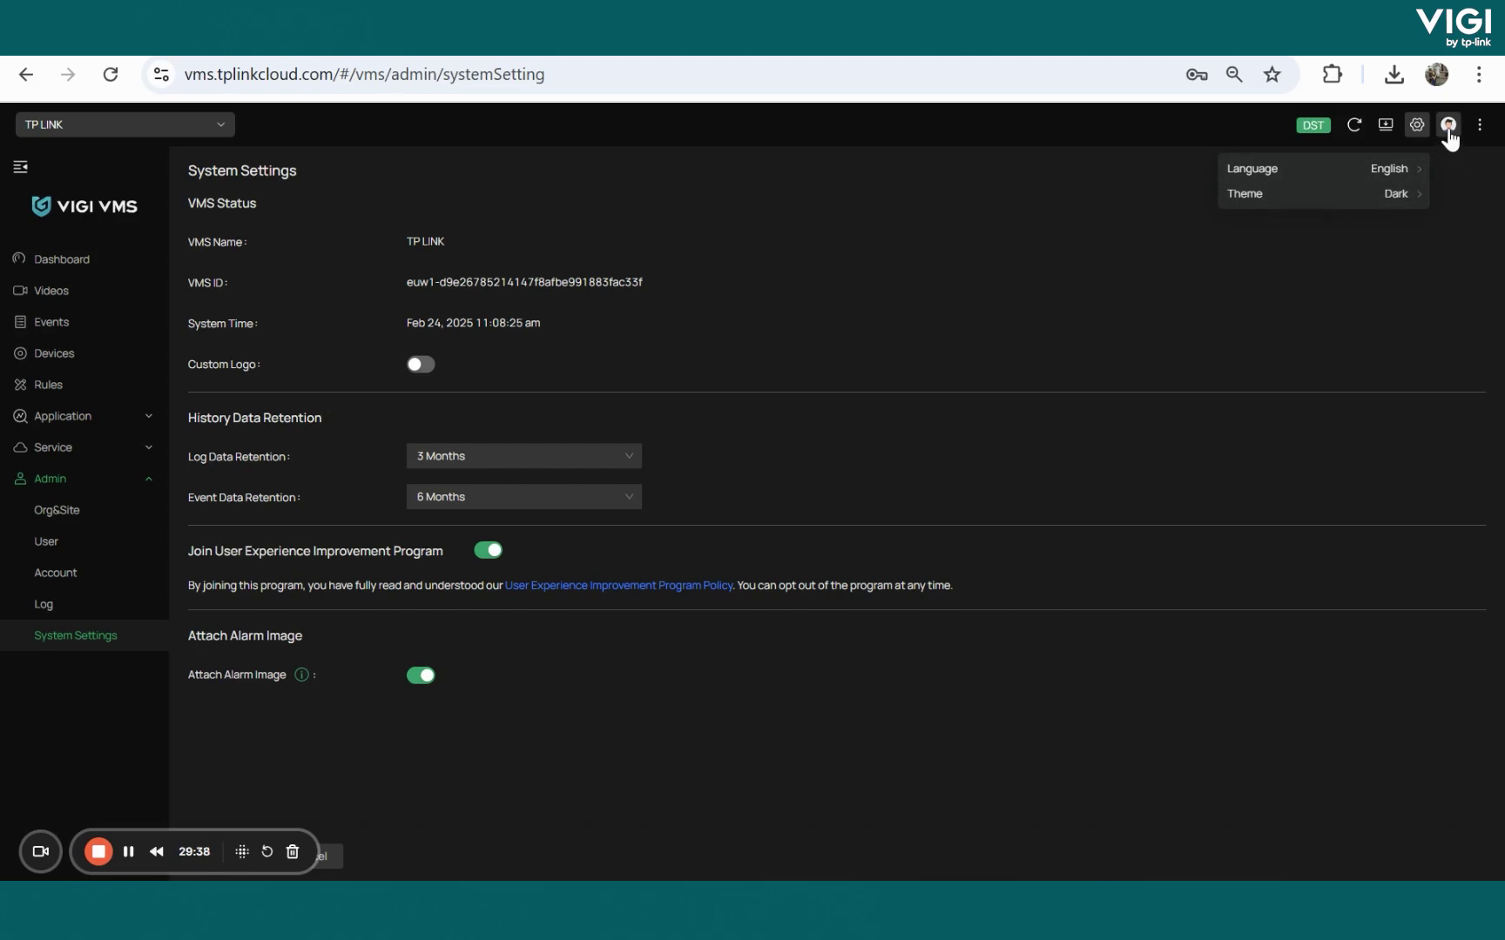
From the account's profile options, view the Cloud Backup Service package overview and the list of assigned packages.
left_click(1448, 129)
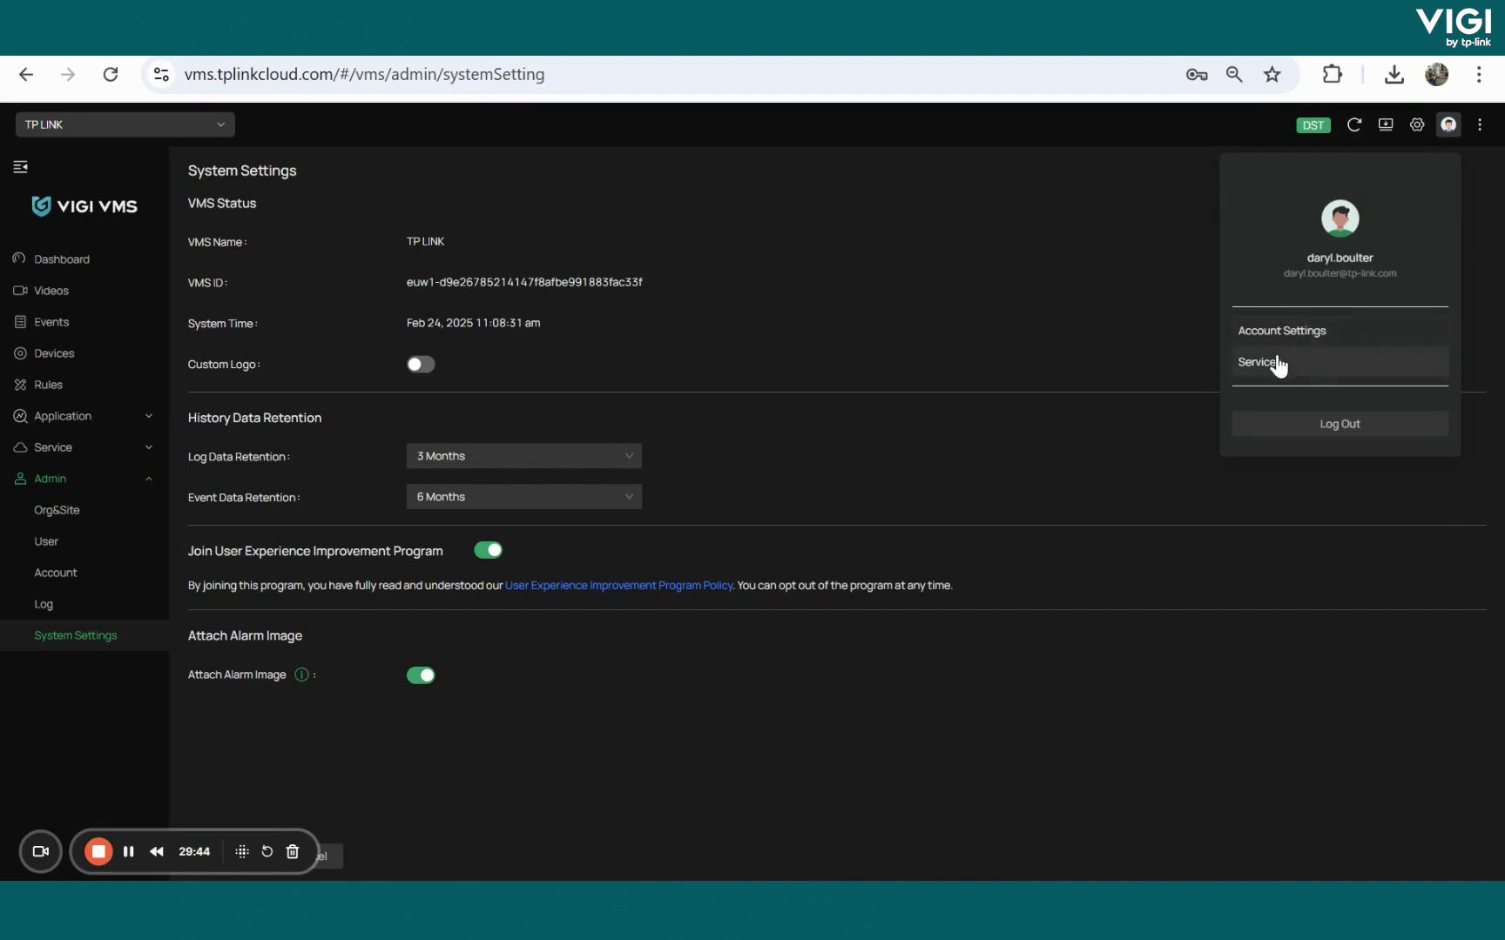
left_click(1276, 364)
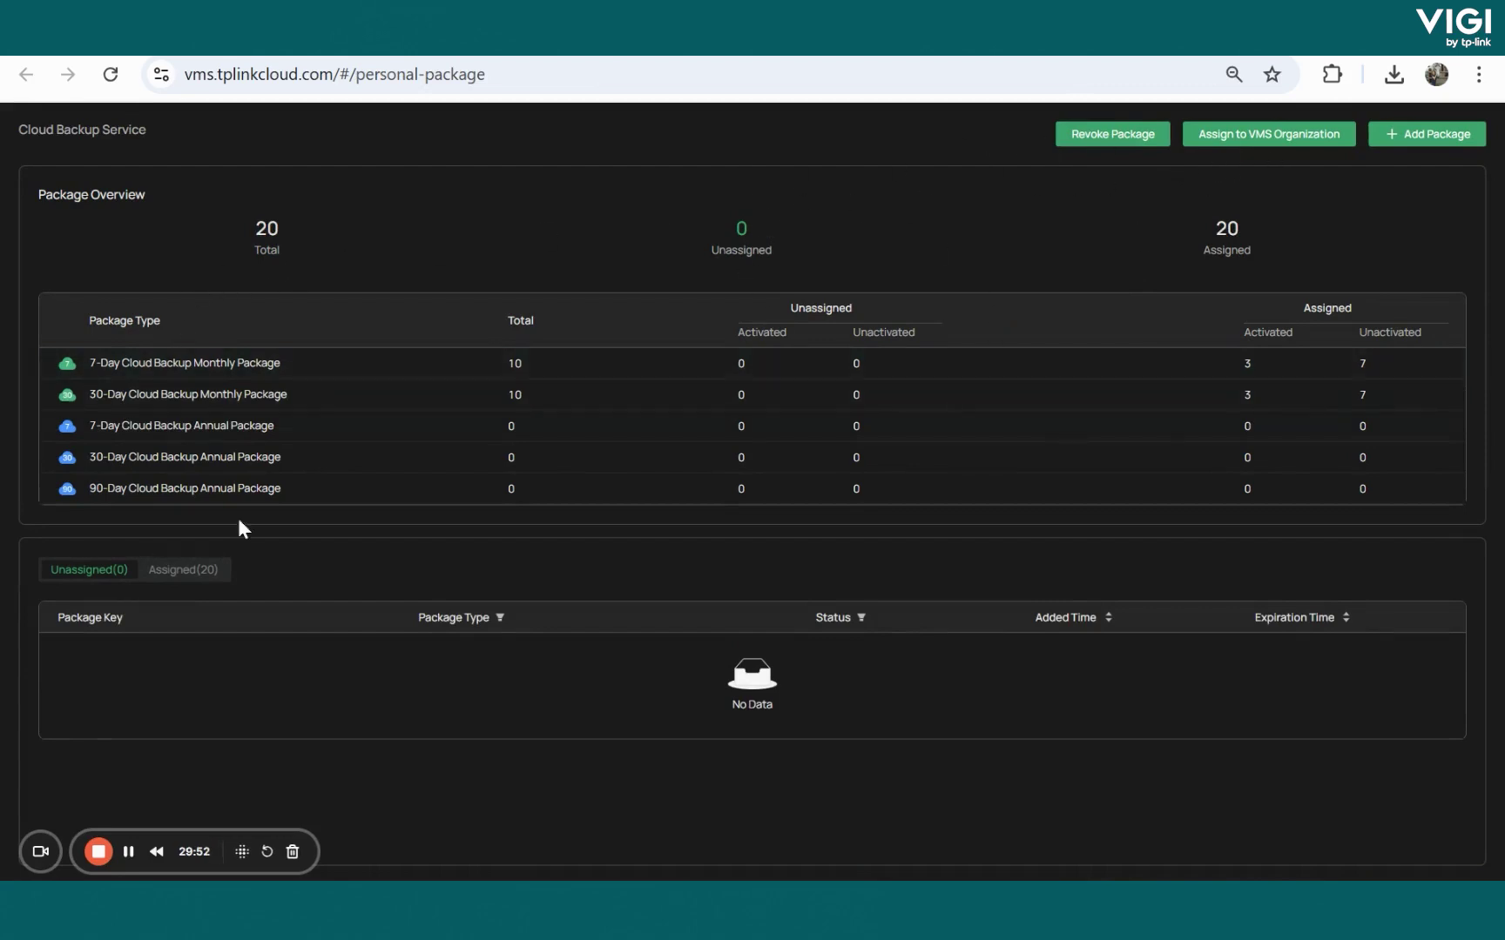
left_click(183, 570)
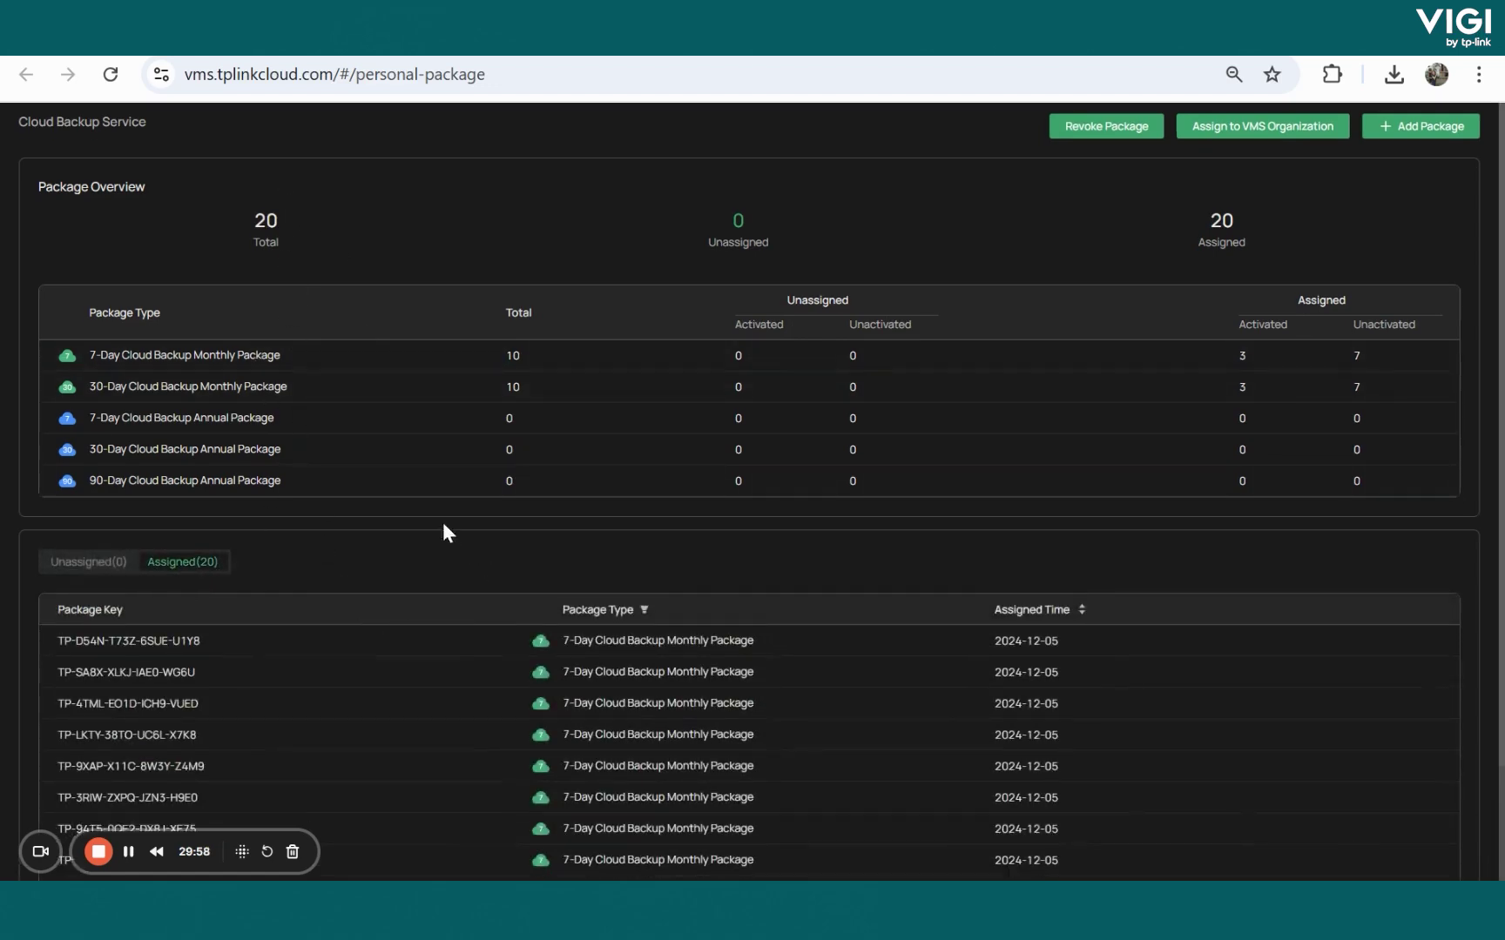
scroll(412, 463, "down", 2)
scroll(412, 435, "up", 2)
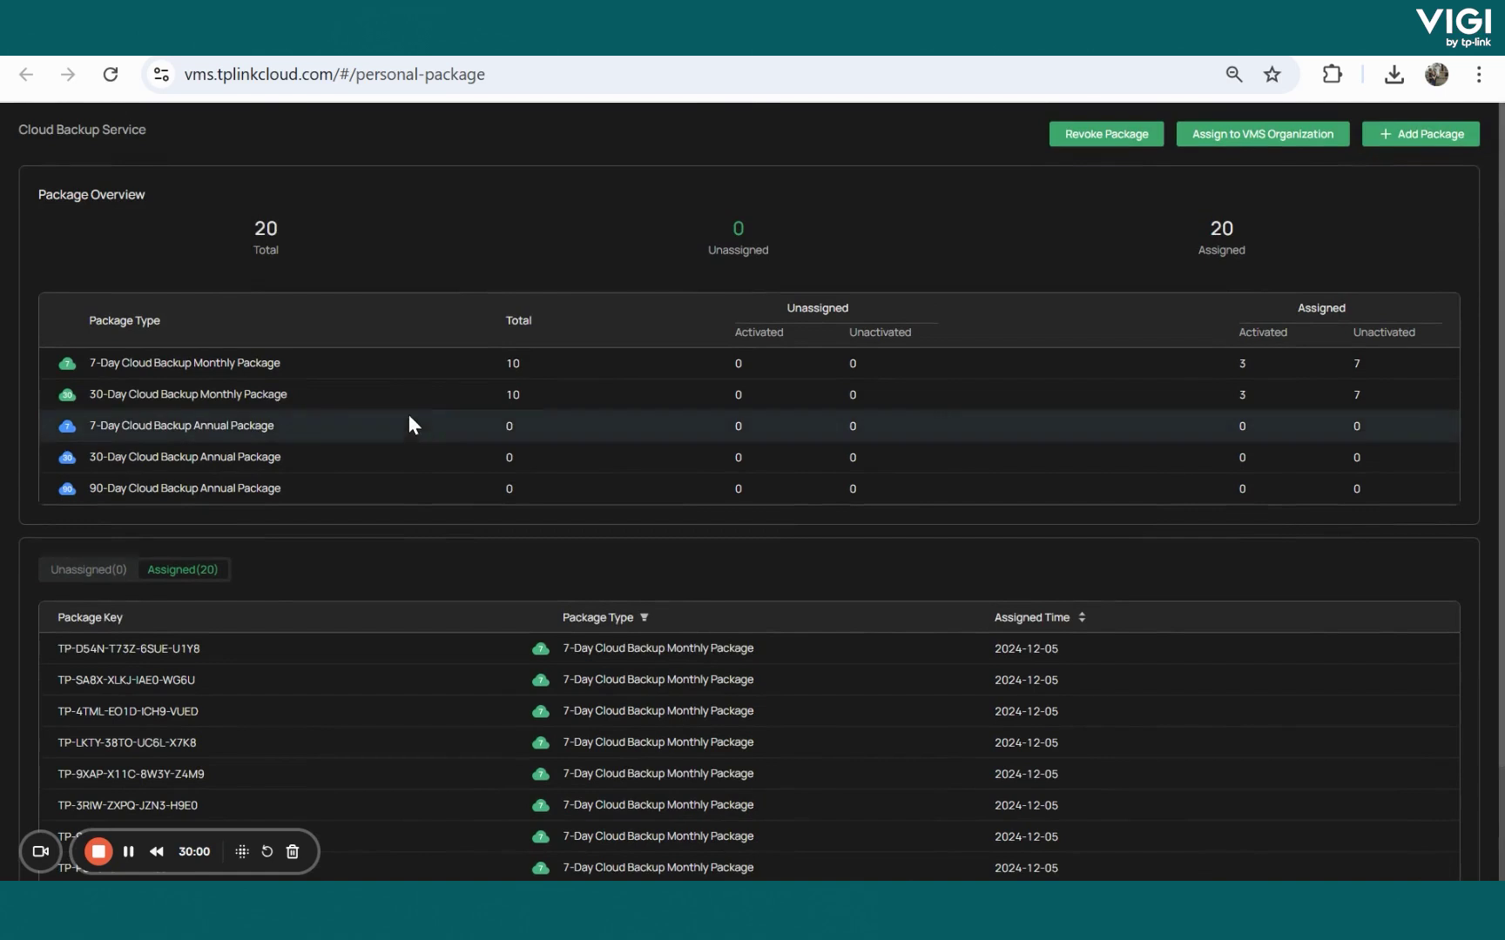